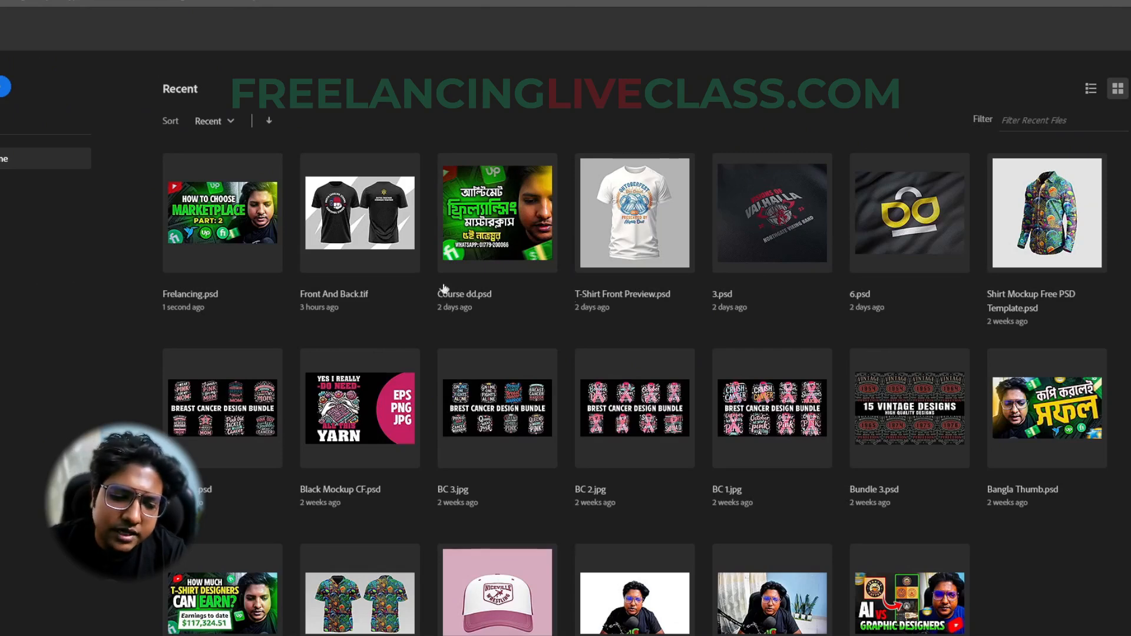
- Open the recent file Shirt Mockup Free PSD Template.psd to view the shirt mockup, and close it again
{"action": "left_click", "coordinate": [1031, 241]}
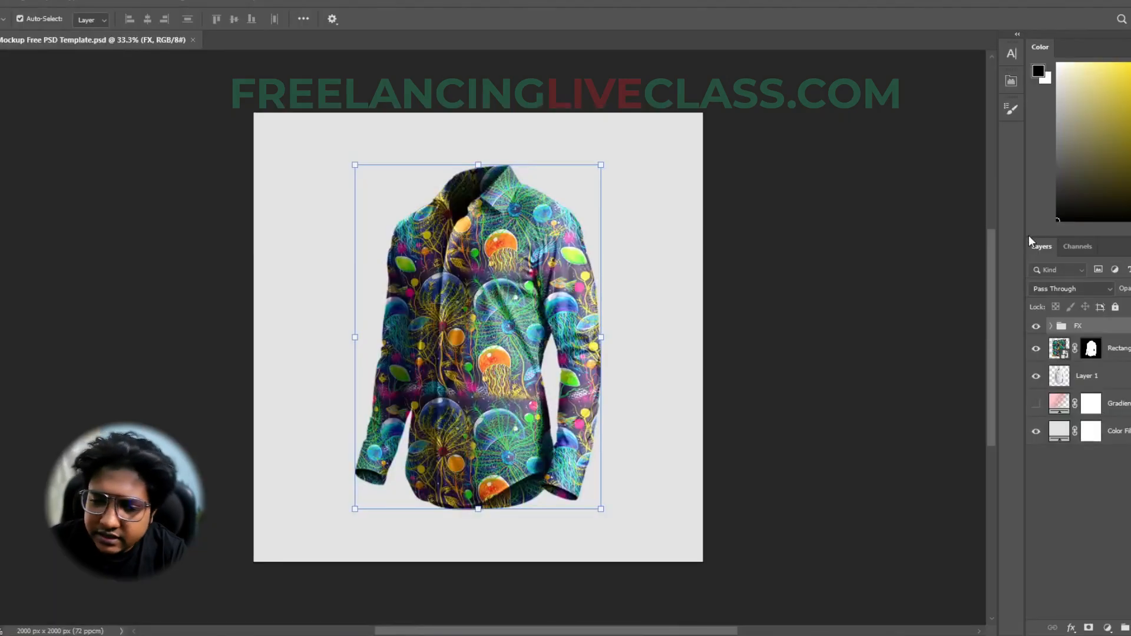
{"action": "left_click", "coordinate": [174, 354]}
{"action": "left_click", "coordinate": [552, 230]}
{"action": "left_click", "coordinate": [808, 467]}
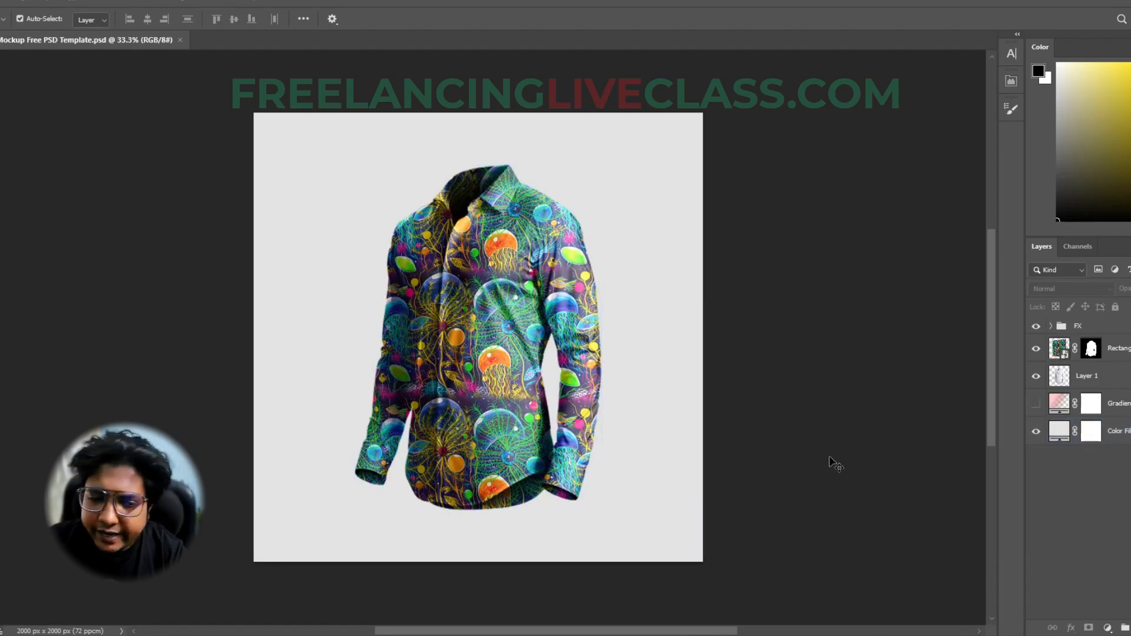
{"action": "left_click", "coordinate": [180, 40]}
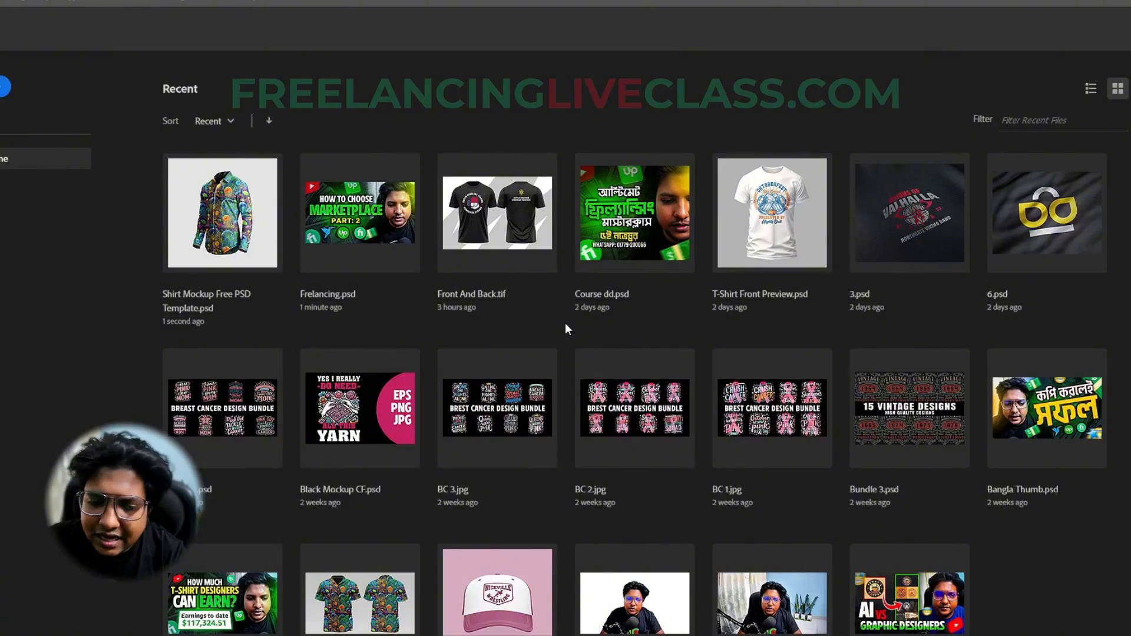
{"action": "scroll", "coordinate": [566, 330], "scroll_direction": "down", "scroll_amount": 2}
{"action": "scroll", "coordinate": [568, 334], "scroll_direction": "up", "scroll_amount": 2}
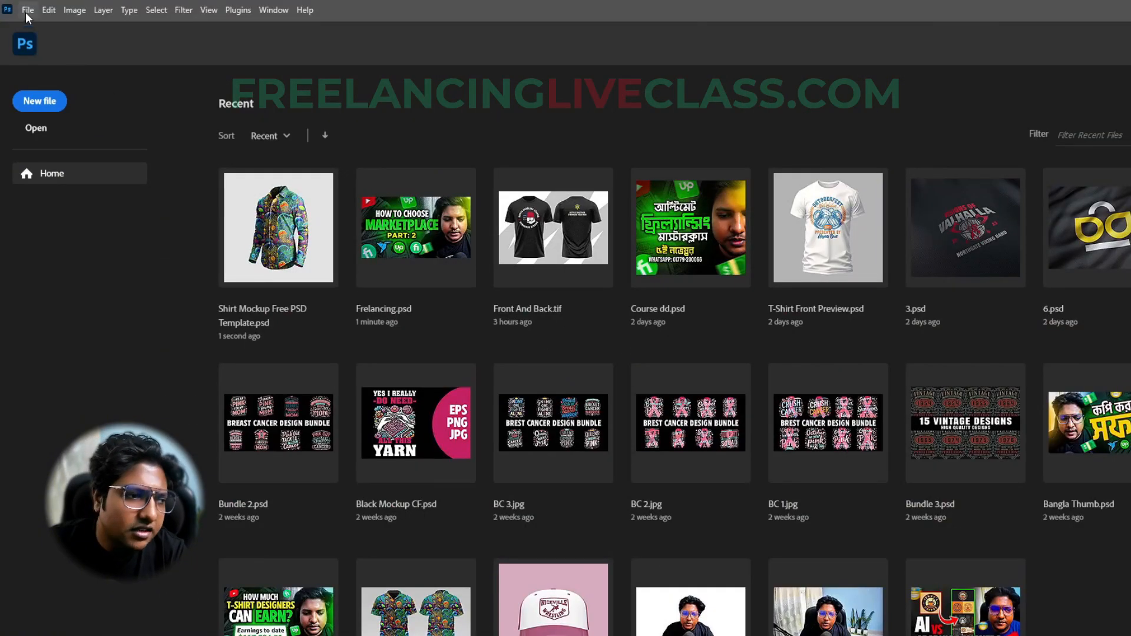
- Start a new document and name it "Test 1"
{"action": "left_click", "coordinate": [27, 10]}
{"action": "left_click", "coordinate": [43, 26]}
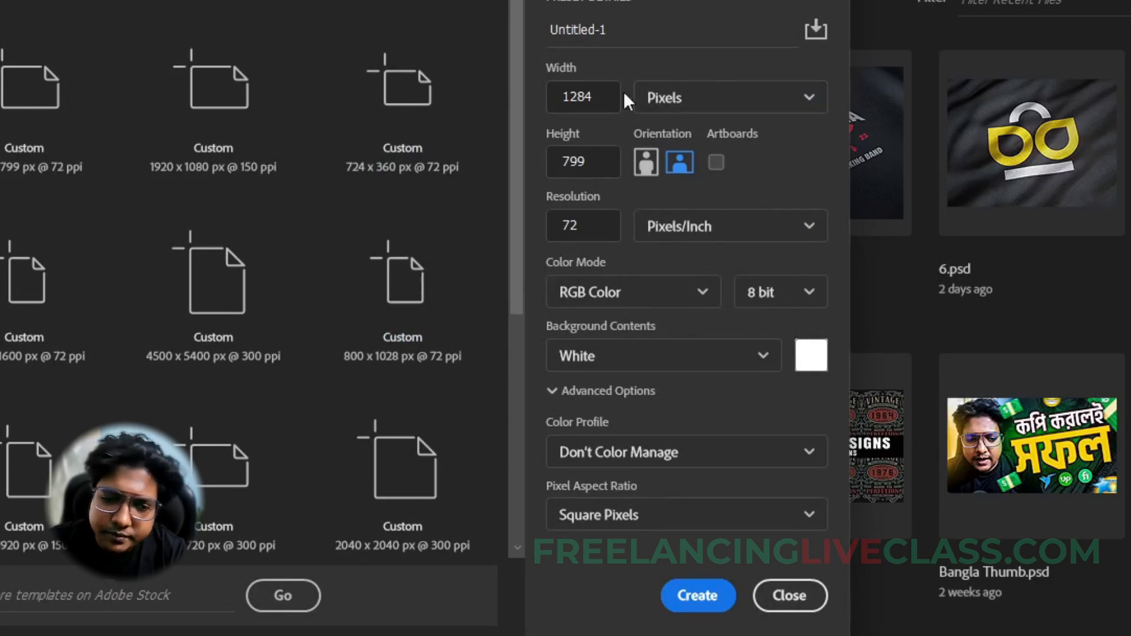
{"action": "left_click", "coordinate": [599, 32]}
{"action": "left_click_drag", "start_coordinate": [621, 32], "coordinate": [534, 44]}
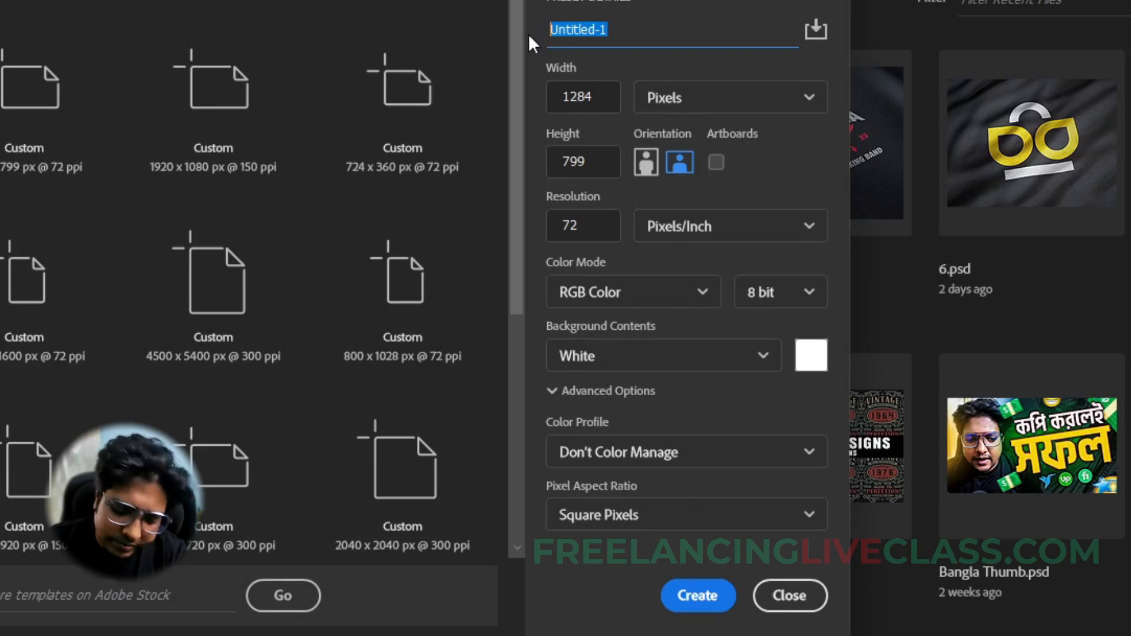
{"action": "type", "text": "Test 1"}
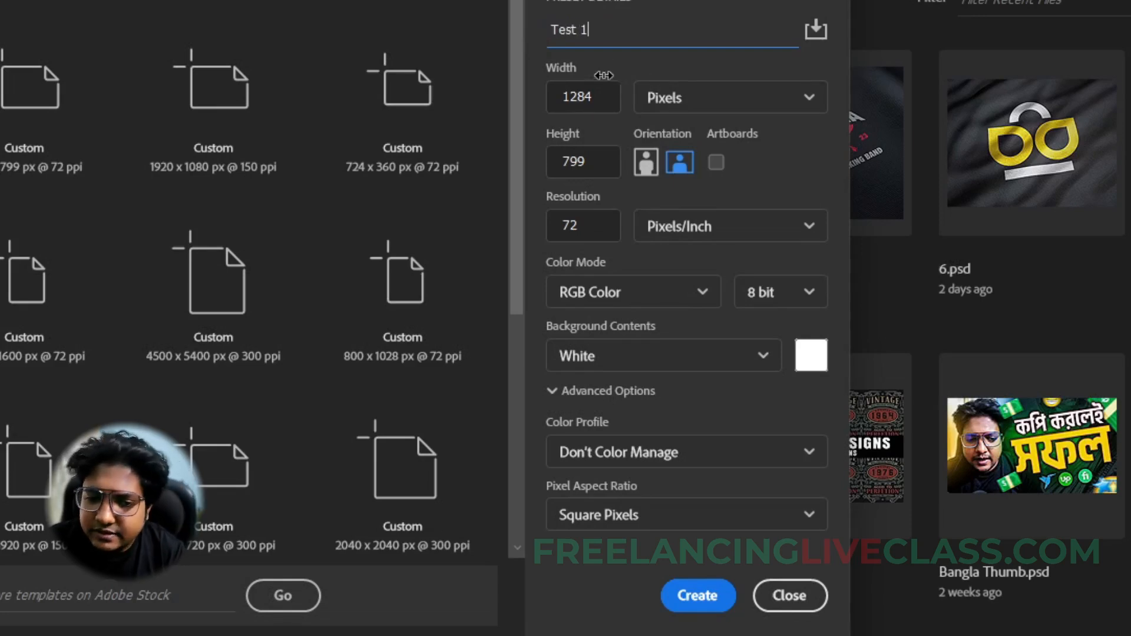
- Set the new document's width to 1280 pixels and its height to 720 pixels
{"action": "left_click", "coordinate": [604, 100]}
{"action": "double_click", "coordinate": [610, 97]}
{"action": "type", "text": "10"}
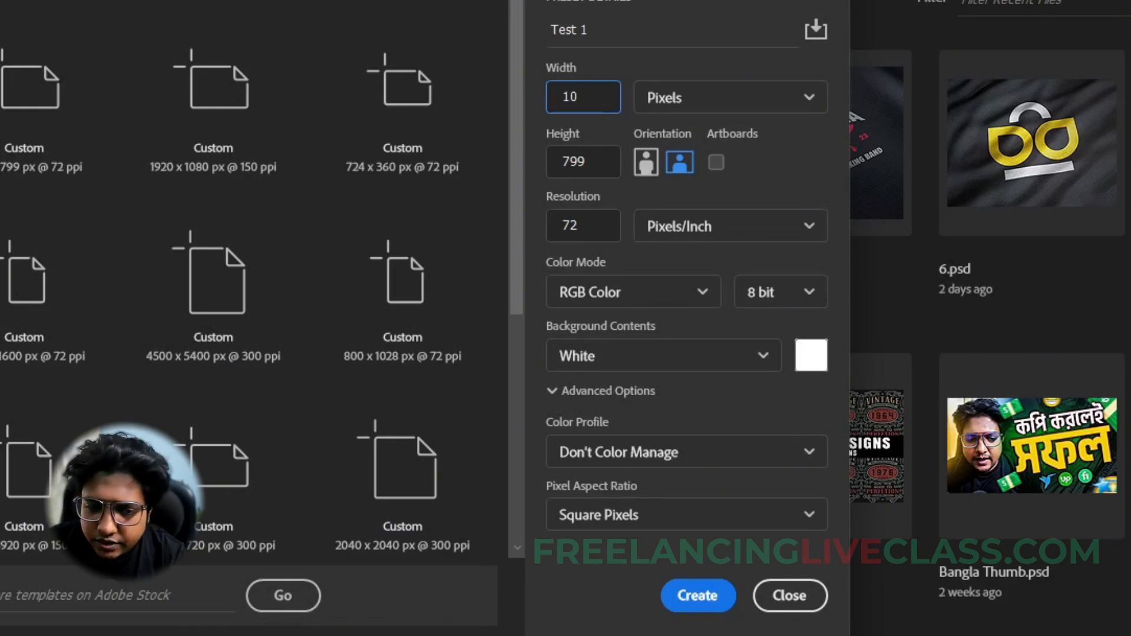
{"action": "key", "text": "BackSpace"}
{"action": "type", "text": "280"}
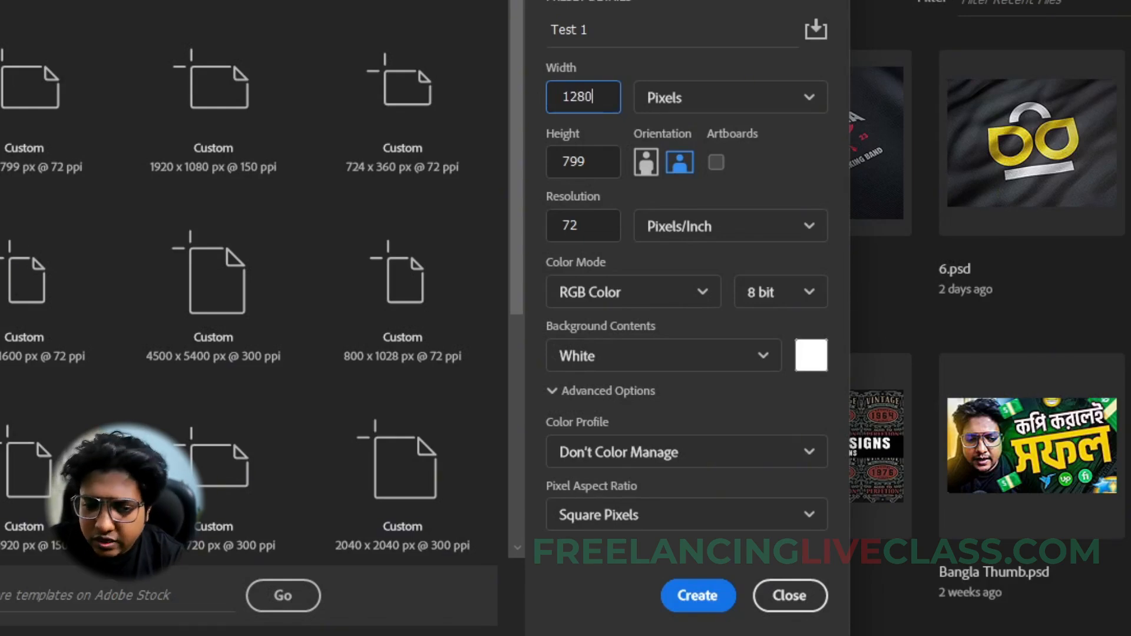
{"action": "double_click", "coordinate": [552, 162]}
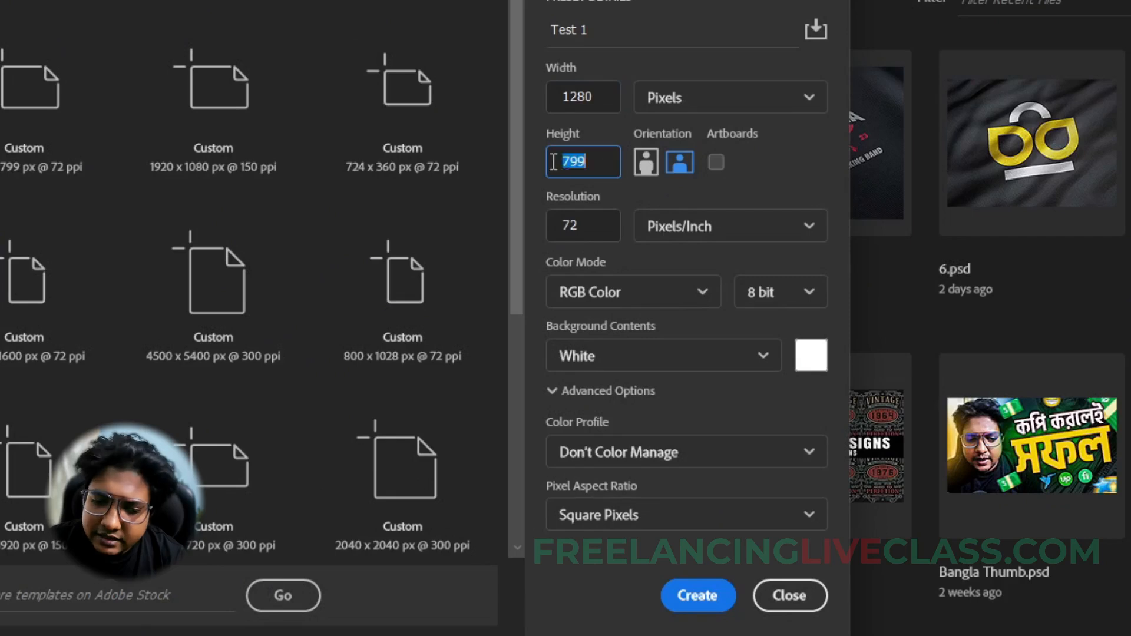
{"action": "type", "text": "720"}
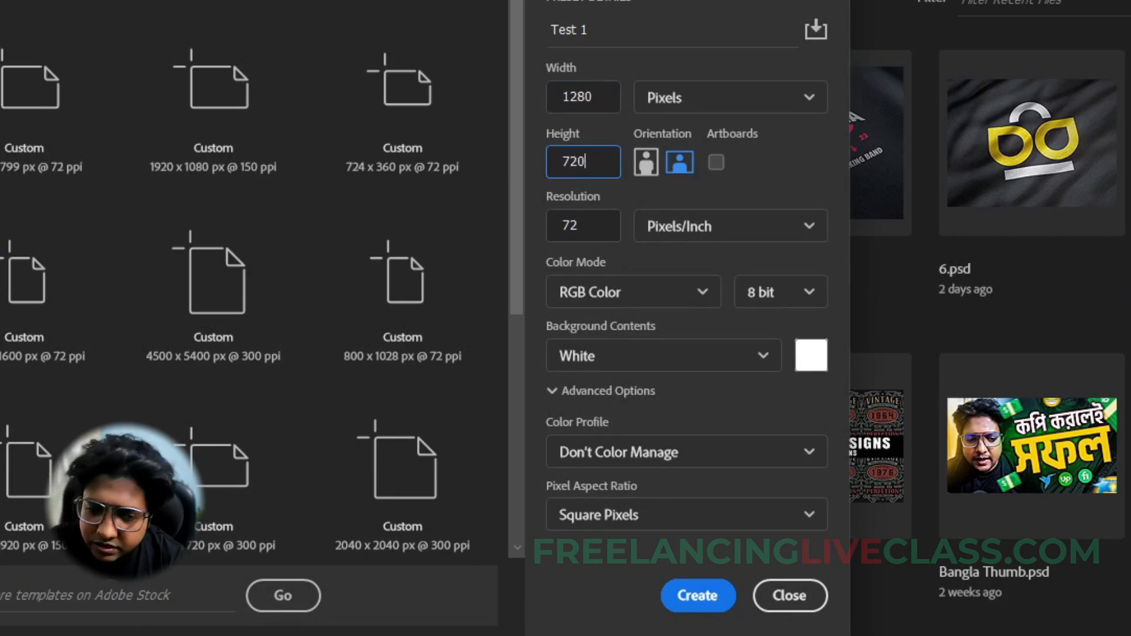
{"action": "left_click", "coordinate": [674, 70]}
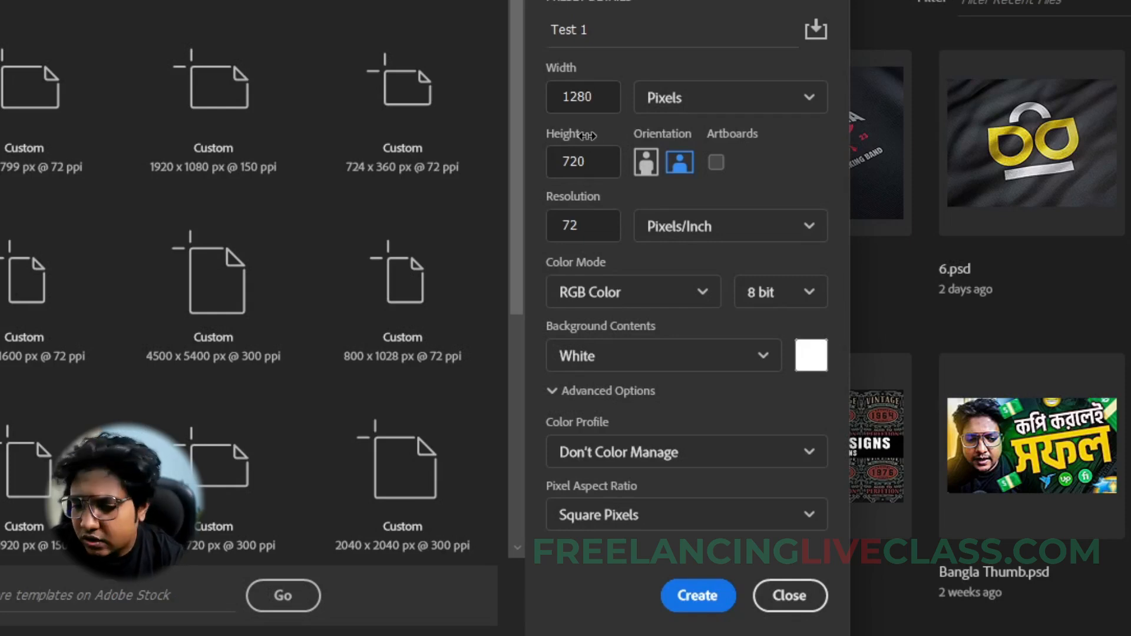
- Try inches as the unit for the document dimensions, and return the unit to pixels
{"action": "left_click", "coordinate": [706, 95]}
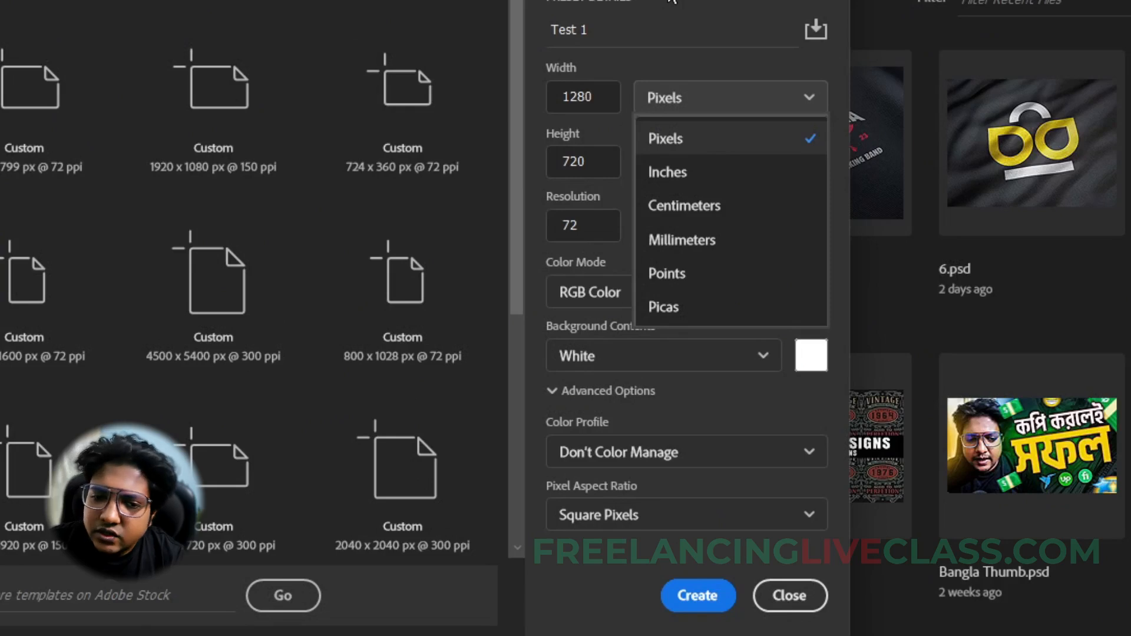
{"action": "left_click", "coordinate": [672, 1]}
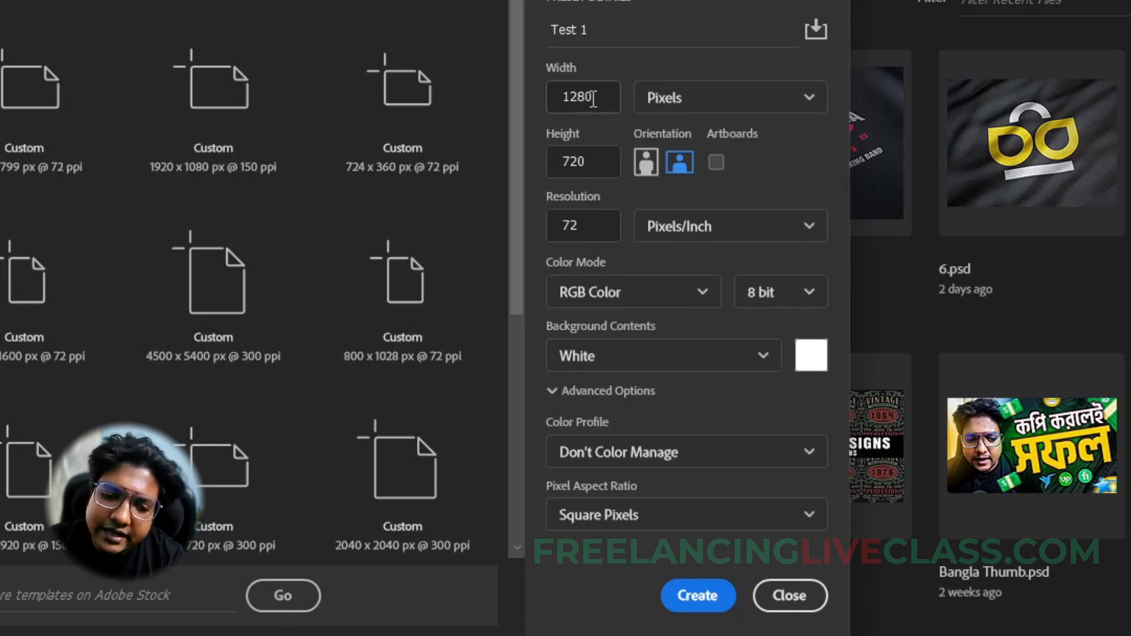
{"action": "left_click", "coordinate": [683, 96]}
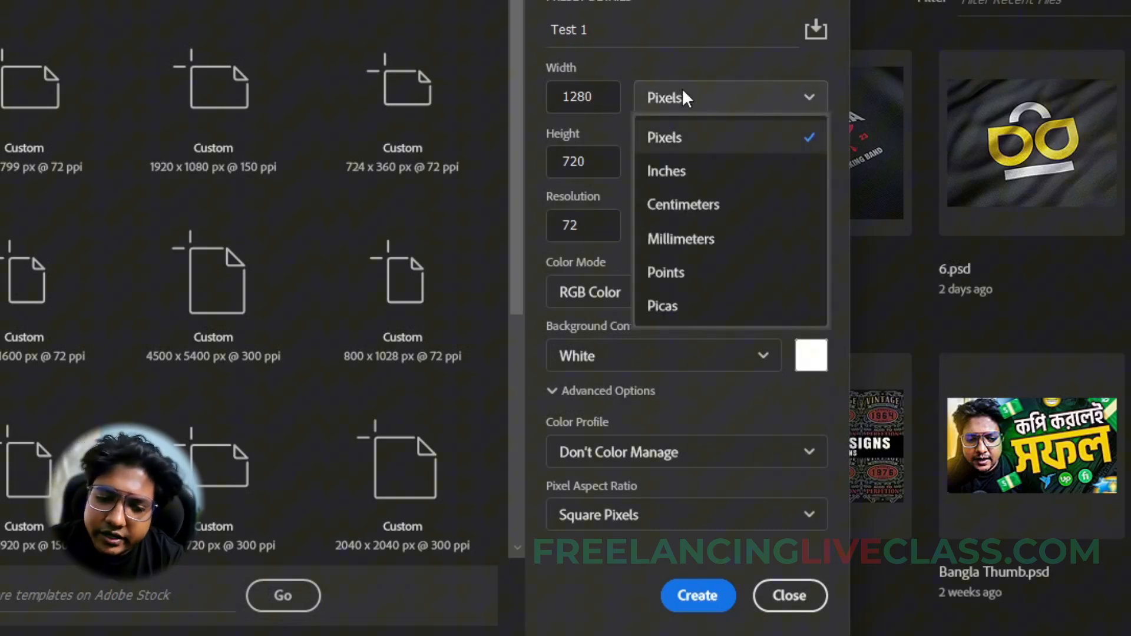
{"action": "left_click", "coordinate": [682, 172]}
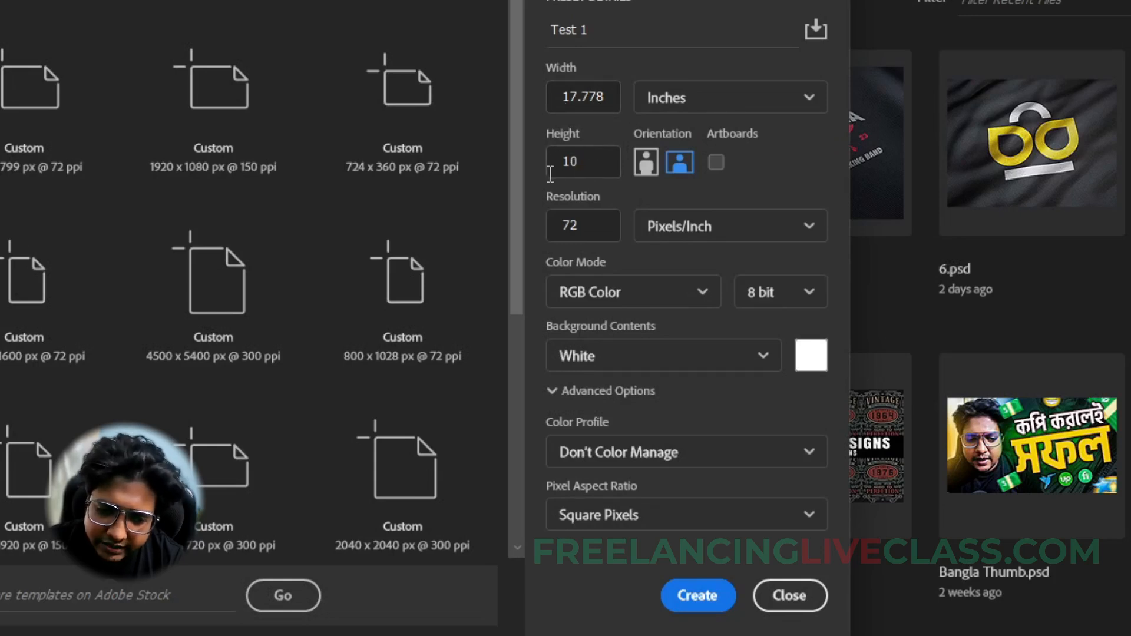
{"action": "left_click", "coordinate": [728, 112]}
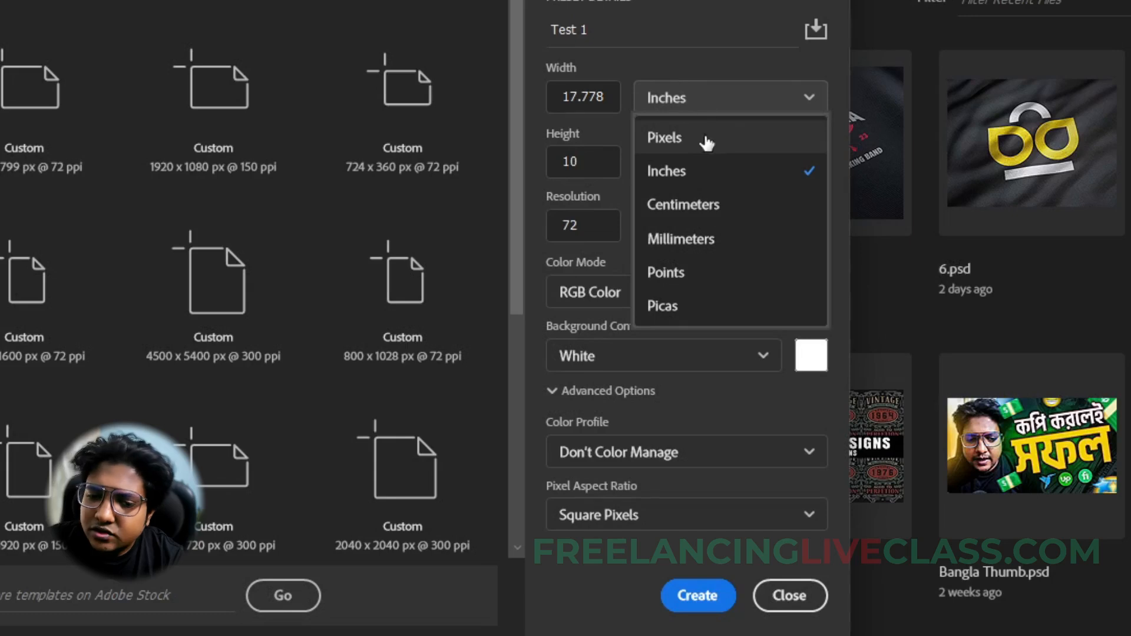
{"action": "left_click", "coordinate": [693, 143]}
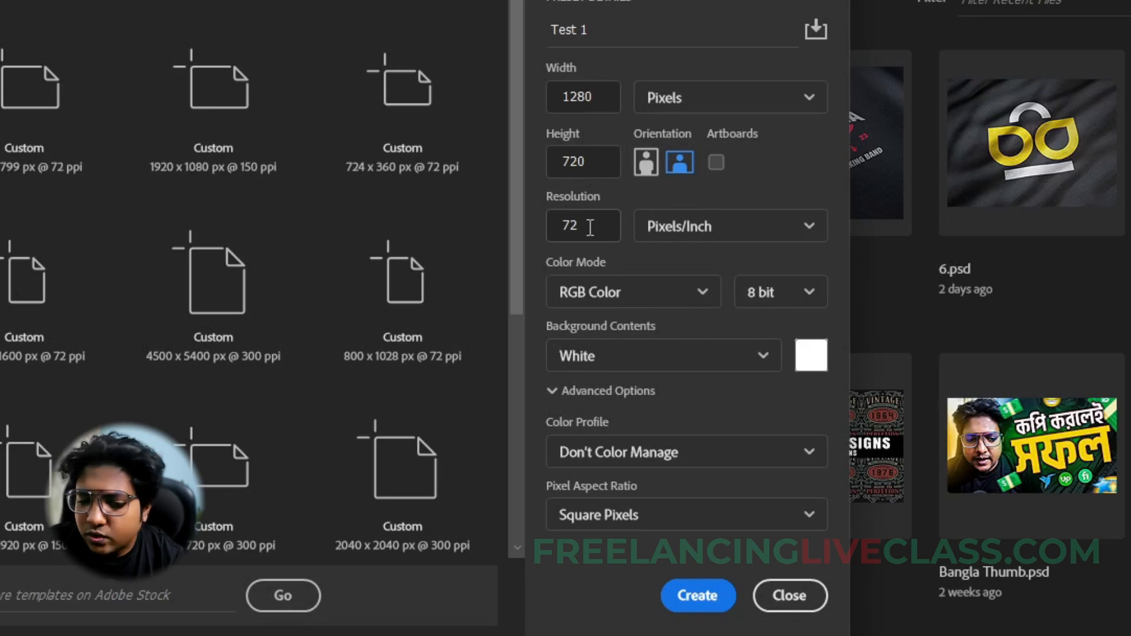
- Set the new document's resolution to 150 pixels/inch
{"action": "left_click_drag", "start_coordinate": [590, 228], "coordinate": [538, 236]}
{"action": "left_click", "coordinate": [611, 227]}
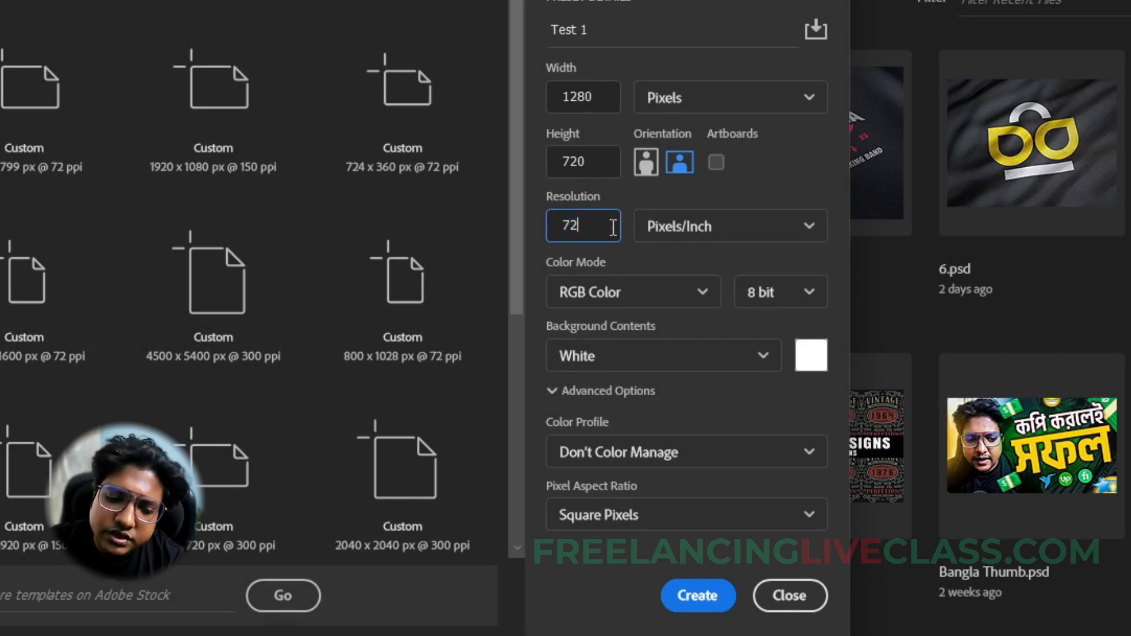
{"action": "double_click", "coordinate": [564, 233]}
{"action": "left_click", "coordinate": [600, 226]}
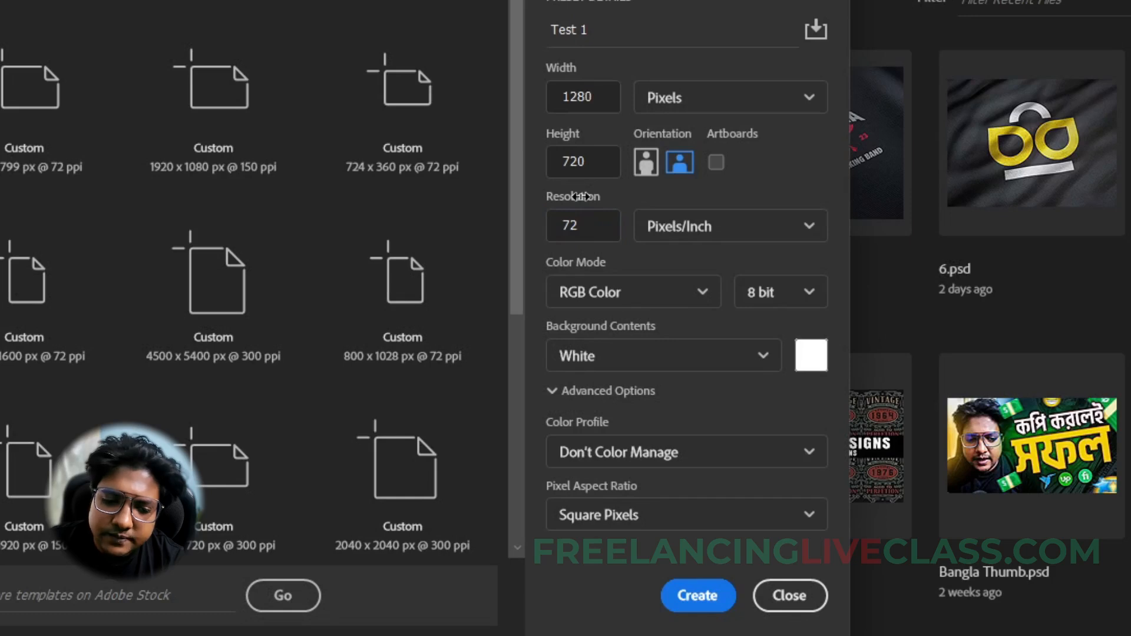
{"action": "left_click", "coordinate": [605, 229]}
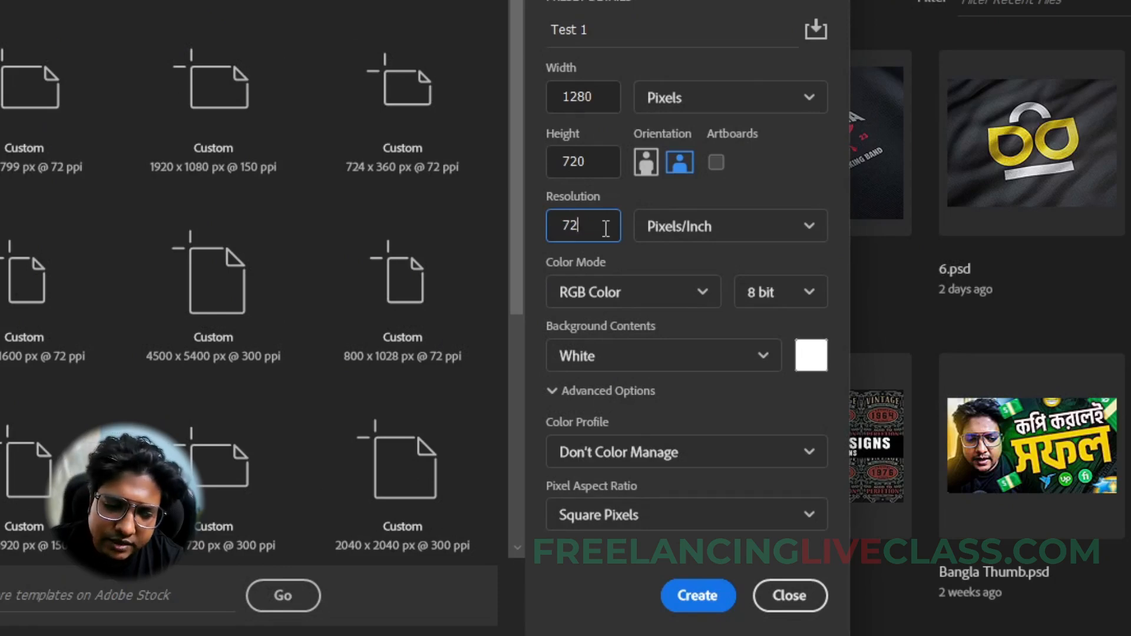
{"action": "left_click_drag", "start_coordinate": [606, 229], "coordinate": [554, 231]}
{"action": "type", "text": "150"}
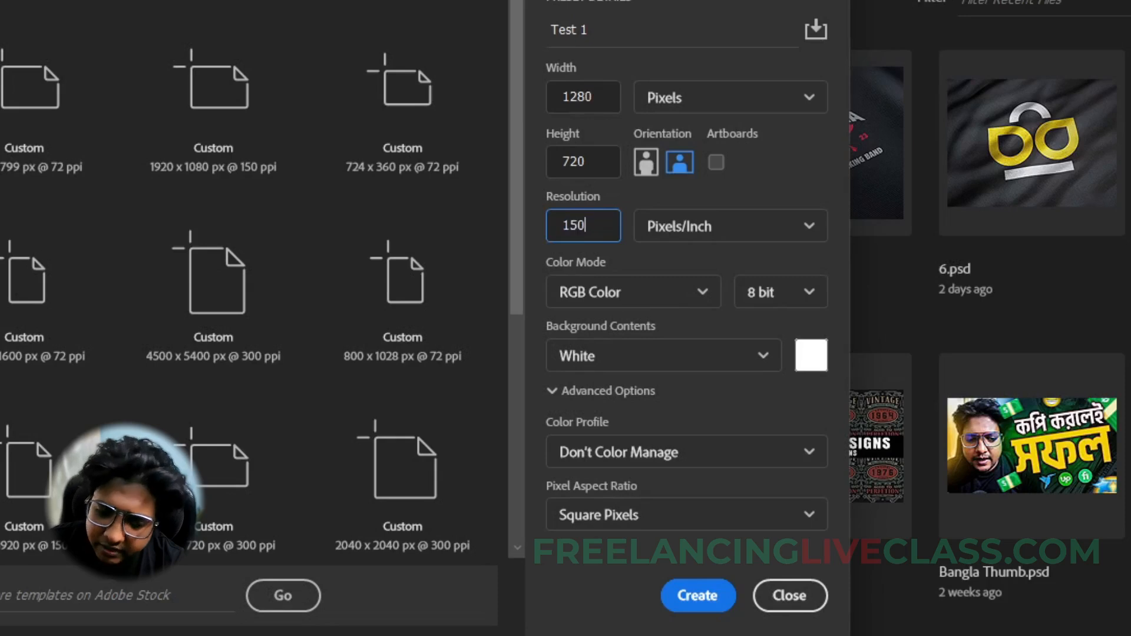
{"action": "left_click", "coordinate": [637, 188]}
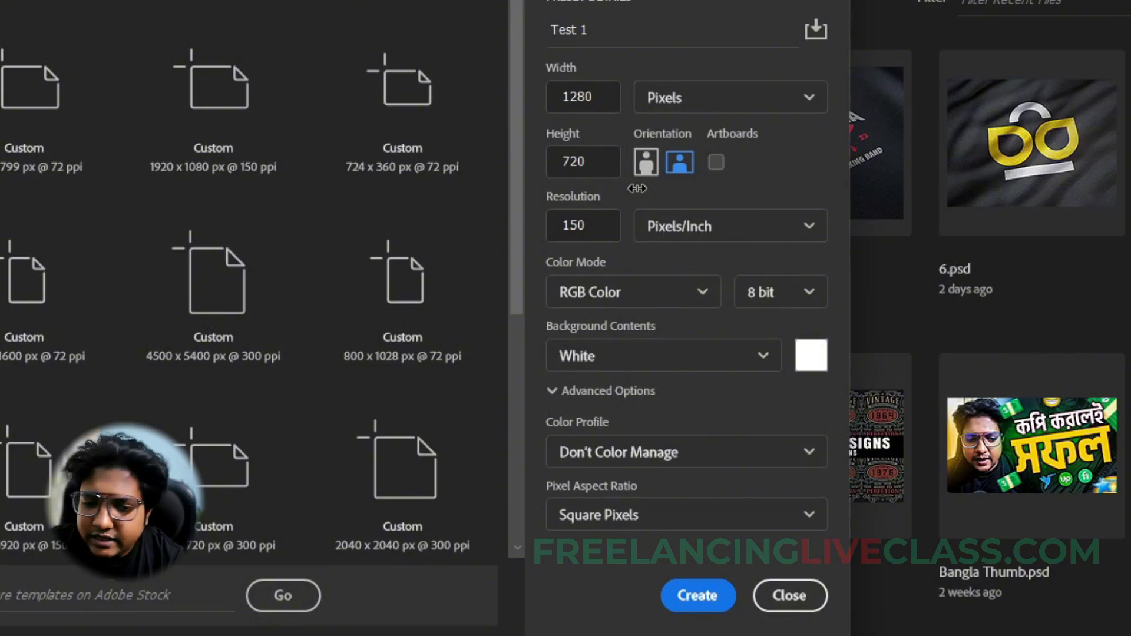
- Try resolutions of 300 and 400 pixels/inch for the new document
{"action": "left_click_drag", "start_coordinate": [596, 224], "coordinate": [535, 232]}
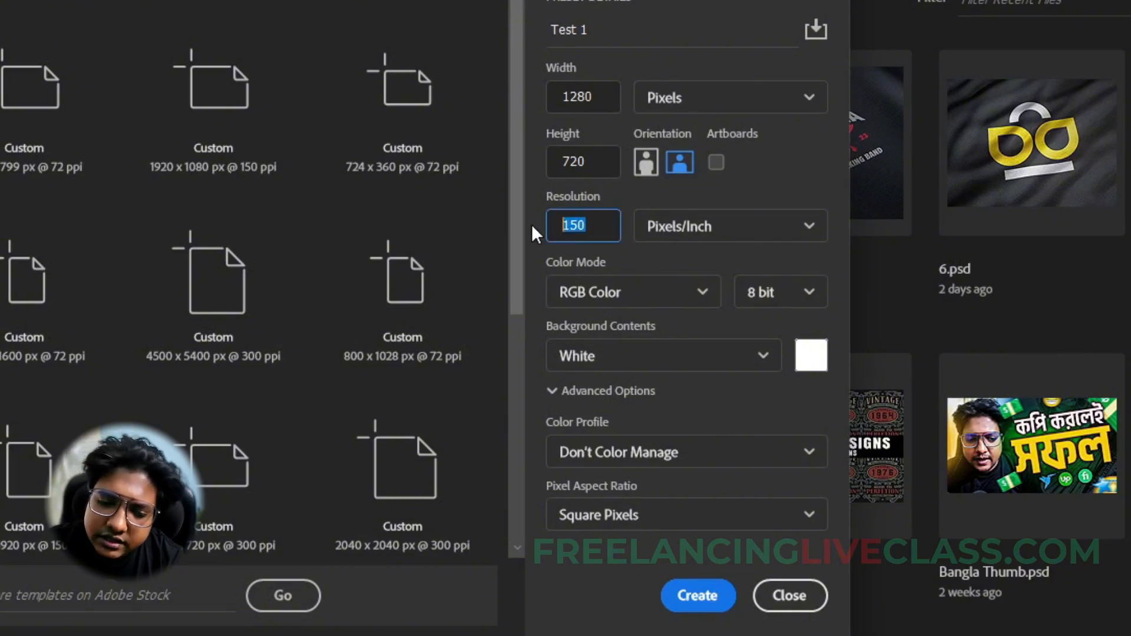
{"action": "type", "text": "300"}
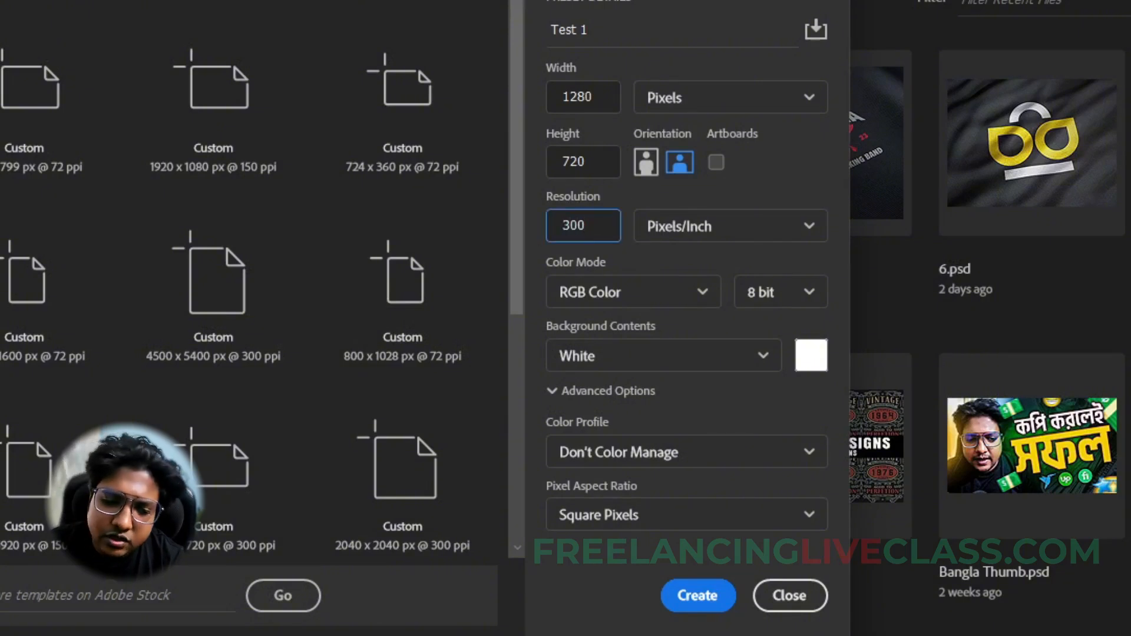
{"action": "left_click", "coordinate": [638, 198]}
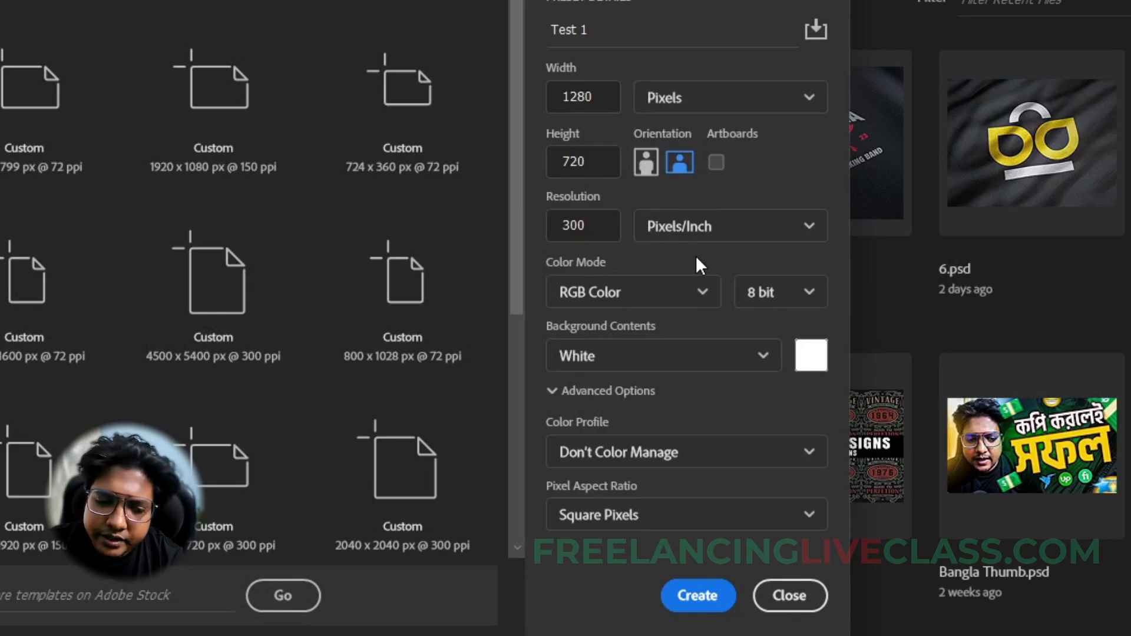
{"action": "left_click_drag", "start_coordinate": [603, 229], "coordinate": [550, 230]}
{"action": "type", "text": "400"}
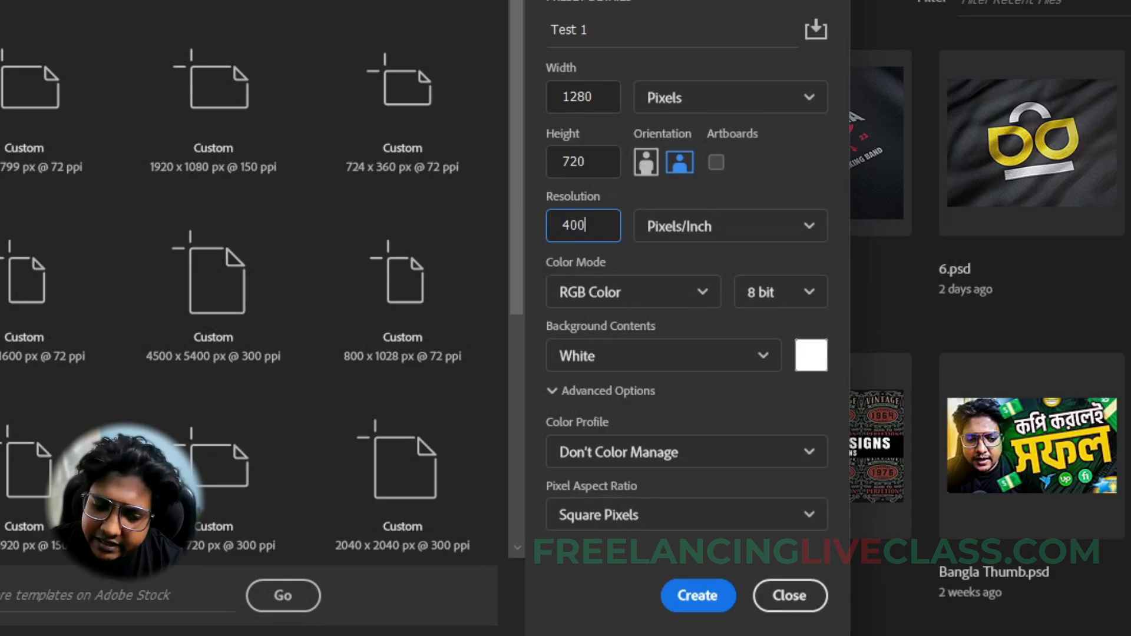
- Return the document resolution to 150 pixels/inch
{"action": "left_click", "coordinate": [543, 236]}
{"action": "double_click", "coordinate": [600, 228]}
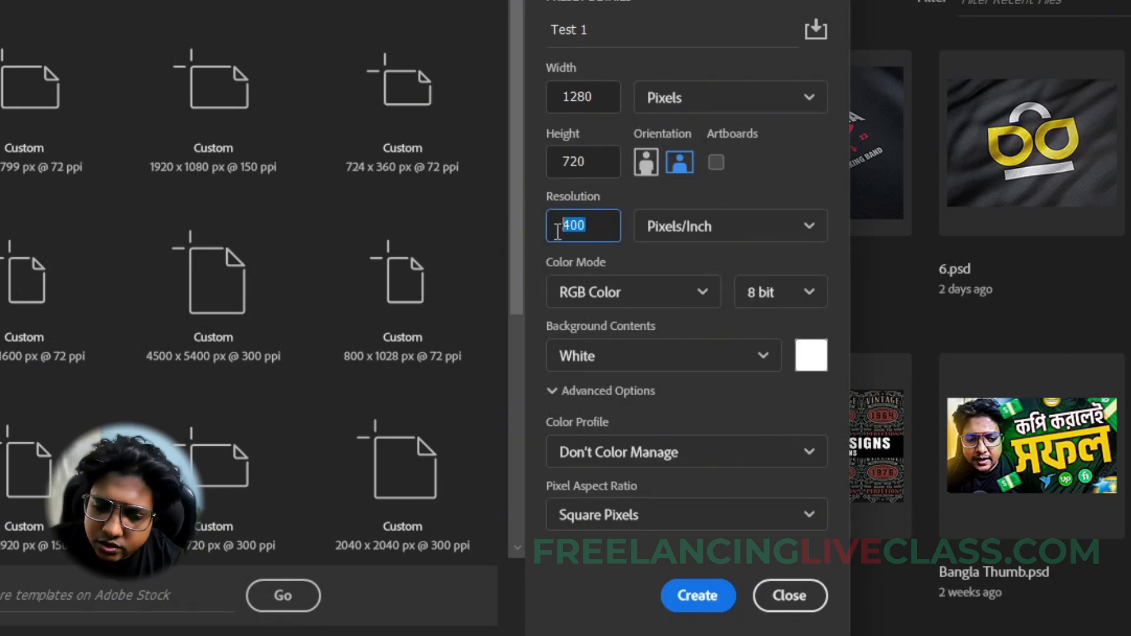
{"action": "type", "text": "150"}
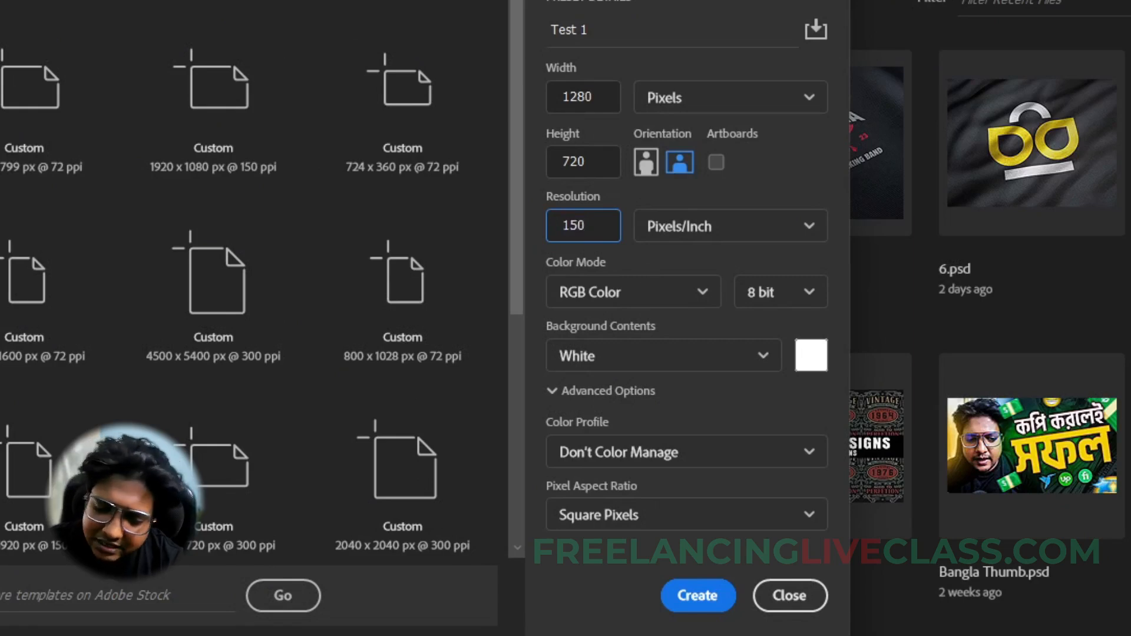
{"action": "left_click", "coordinate": [696, 256]}
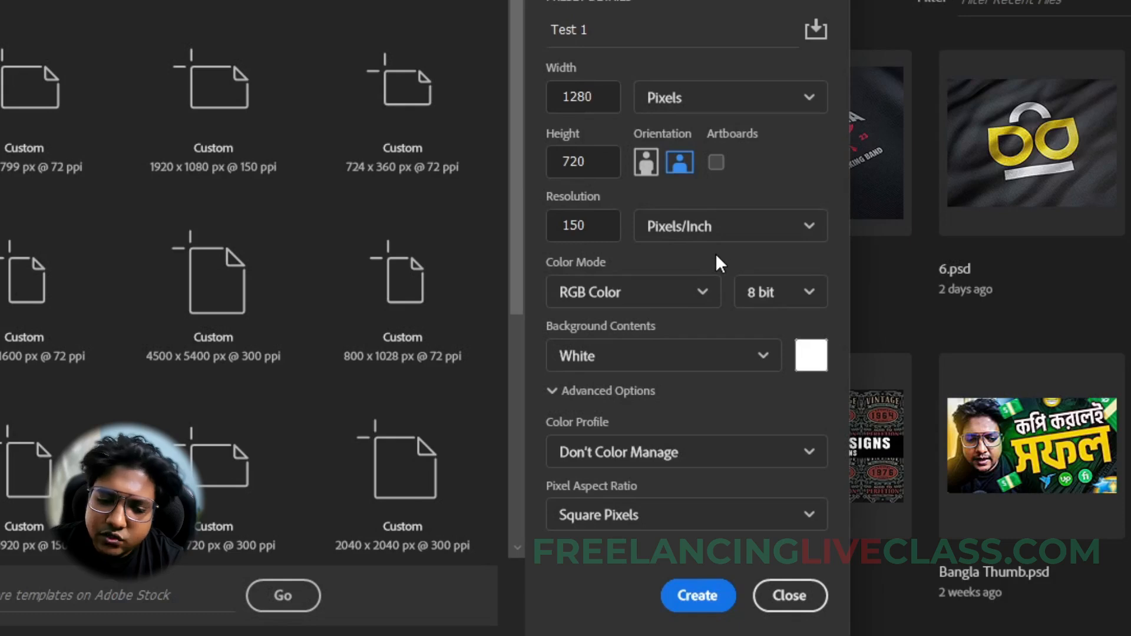
- Try CMYK Color as the document's color mode, and switch it back to RGB Color
{"action": "left_click", "coordinate": [654, 289]}
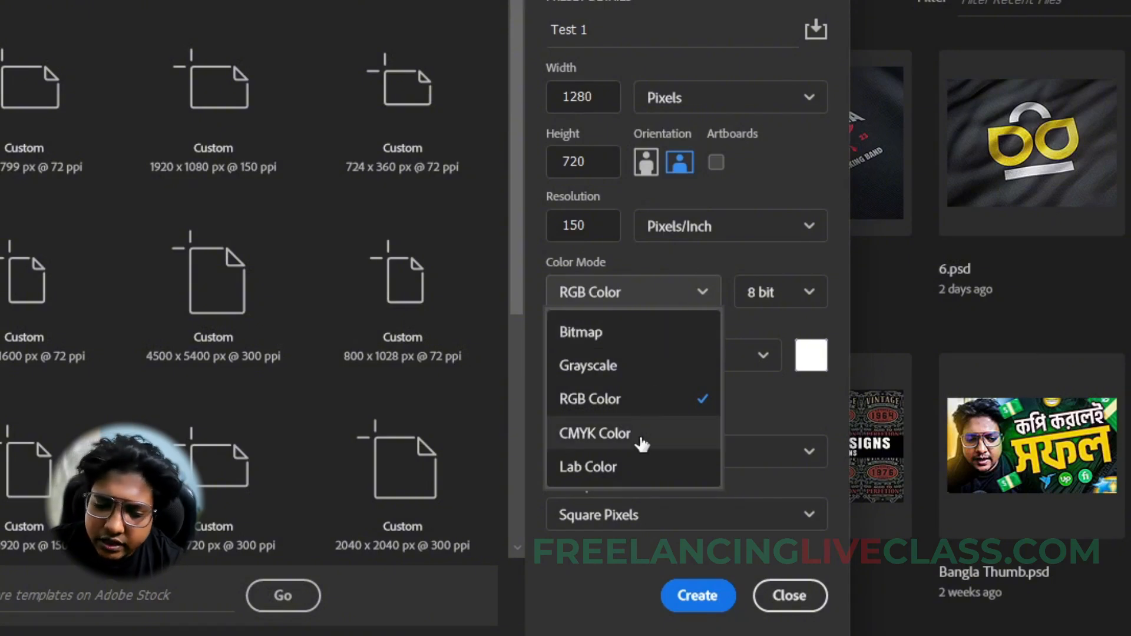
{"action": "left_click", "coordinate": [699, 256]}
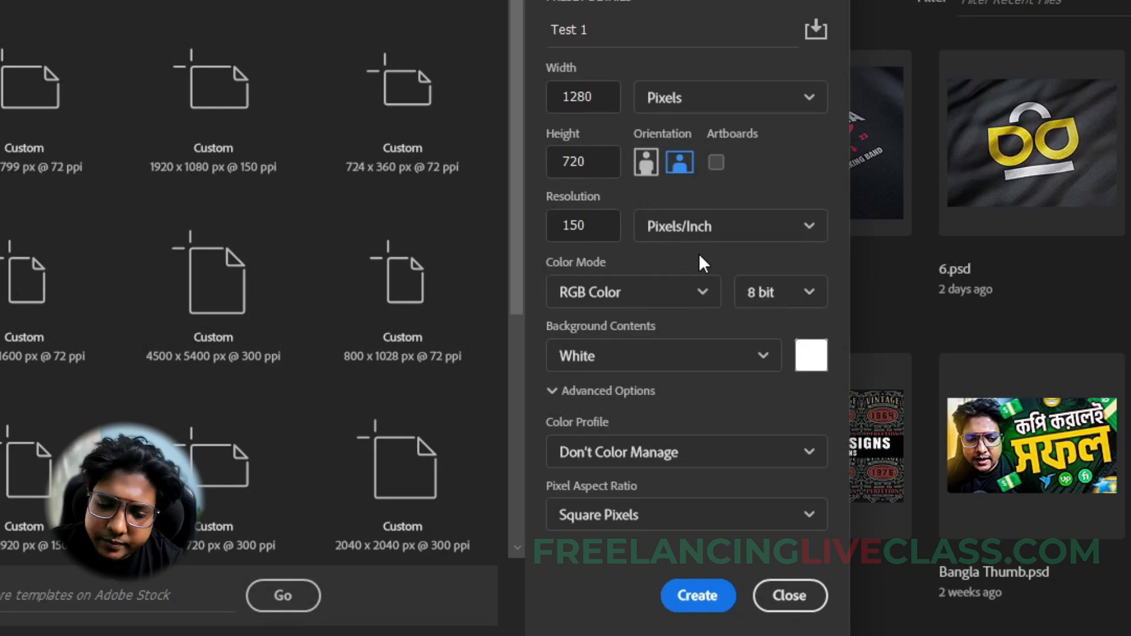
{"action": "left_click", "coordinate": [633, 293]}
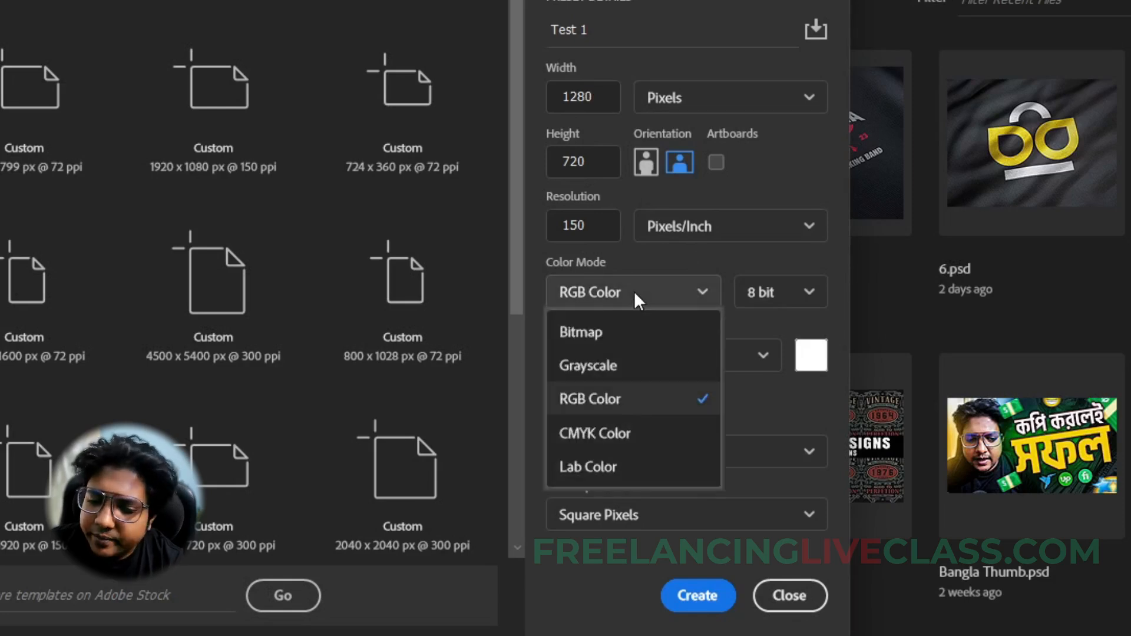
{"action": "left_click", "coordinate": [609, 437]}
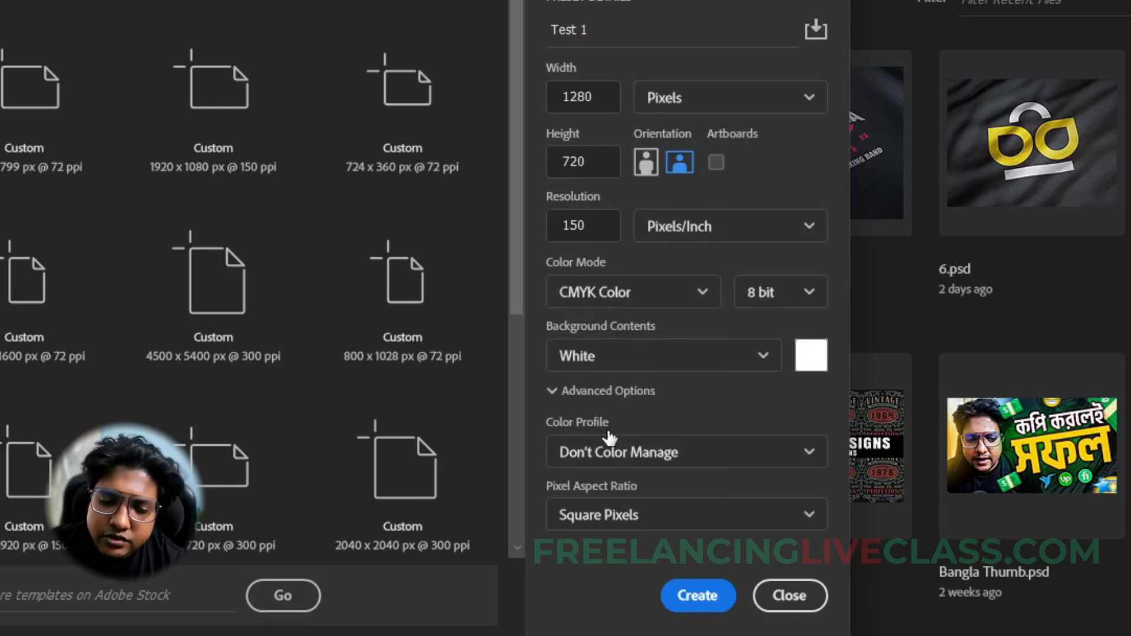
{"action": "left_click", "coordinate": [616, 292]}
{"action": "left_click", "coordinate": [574, 399]}
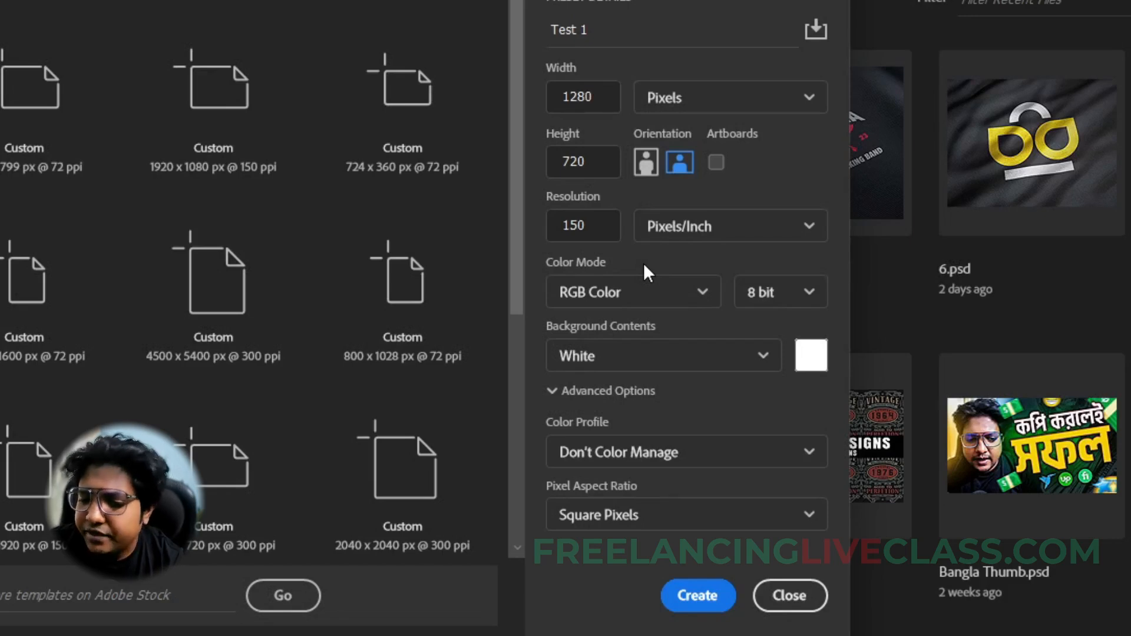
- Keep RGB Color as the color mode and White as the background contents, and create the document
{"action": "left_click", "coordinate": [643, 290]}
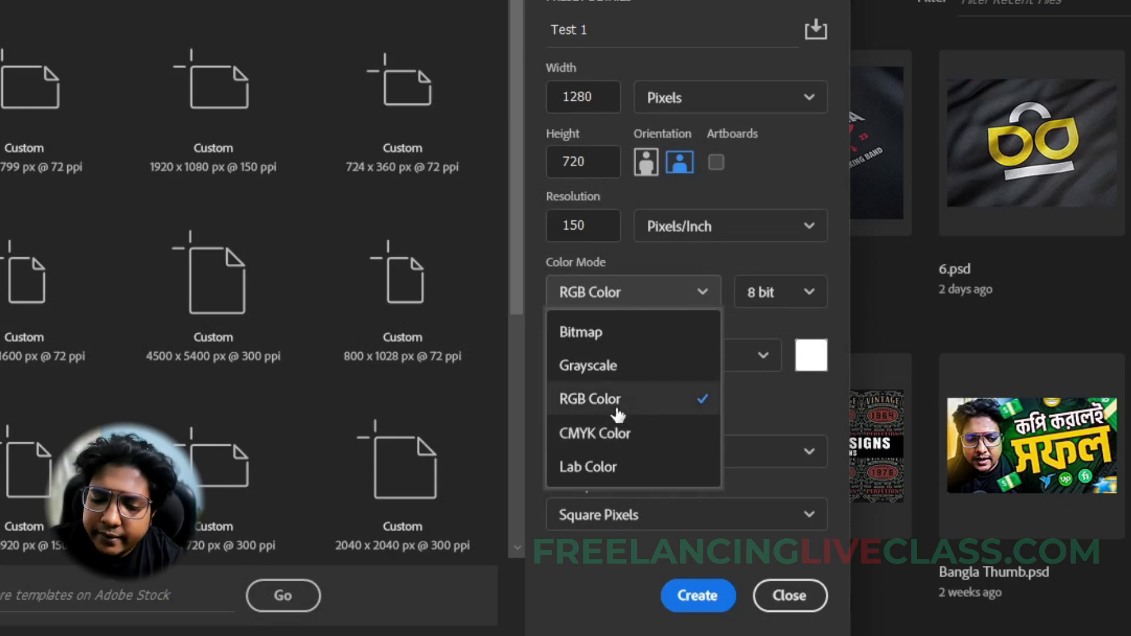
{"action": "left_click", "coordinate": [592, 413]}
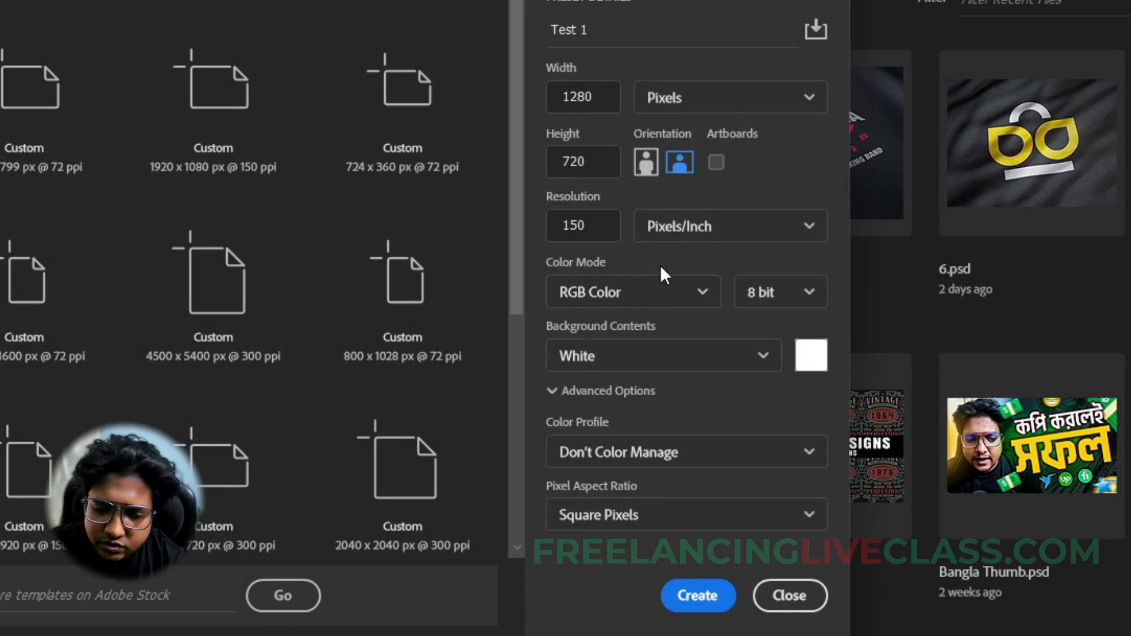
{"action": "left_click", "coordinate": [695, 361]}
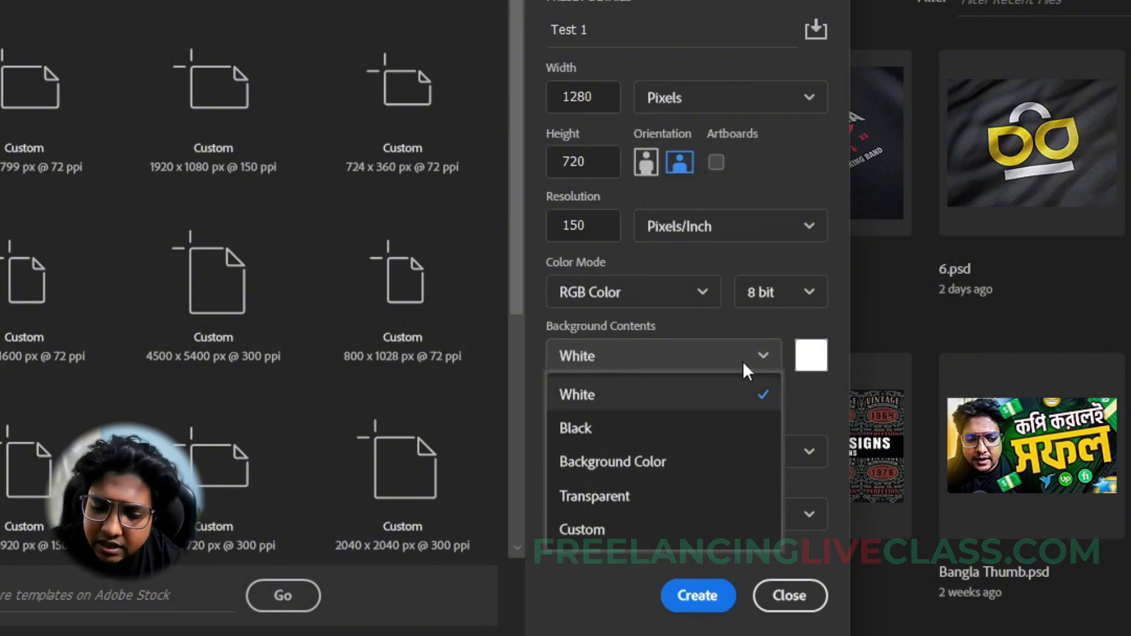
{"action": "left_click", "coordinate": [812, 349]}
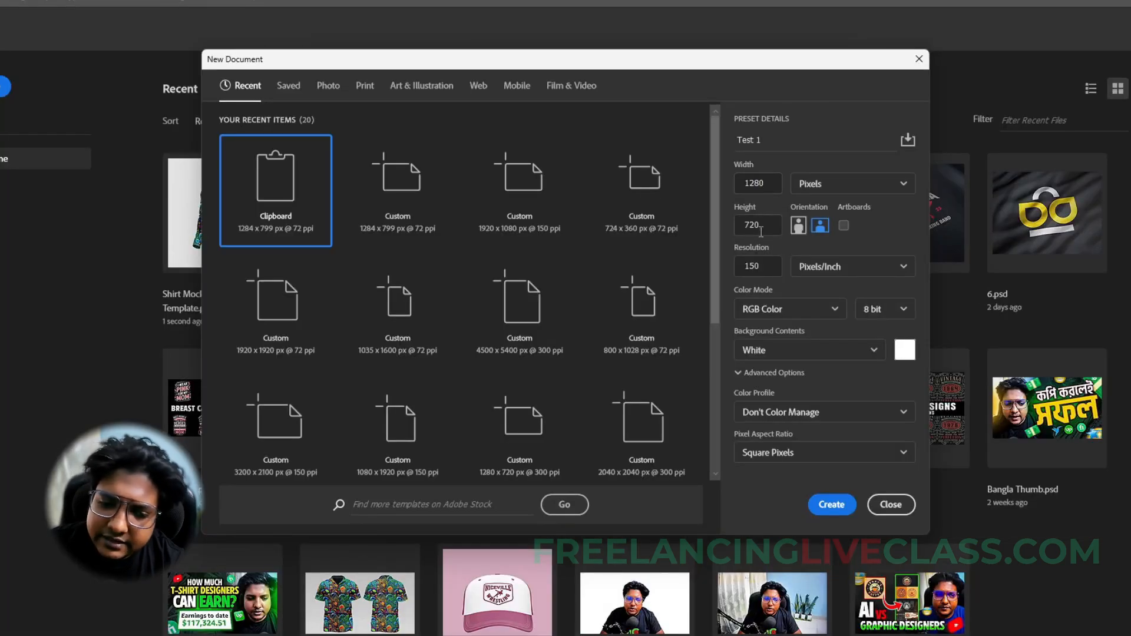
{"action": "left_click", "coordinate": [827, 505]}
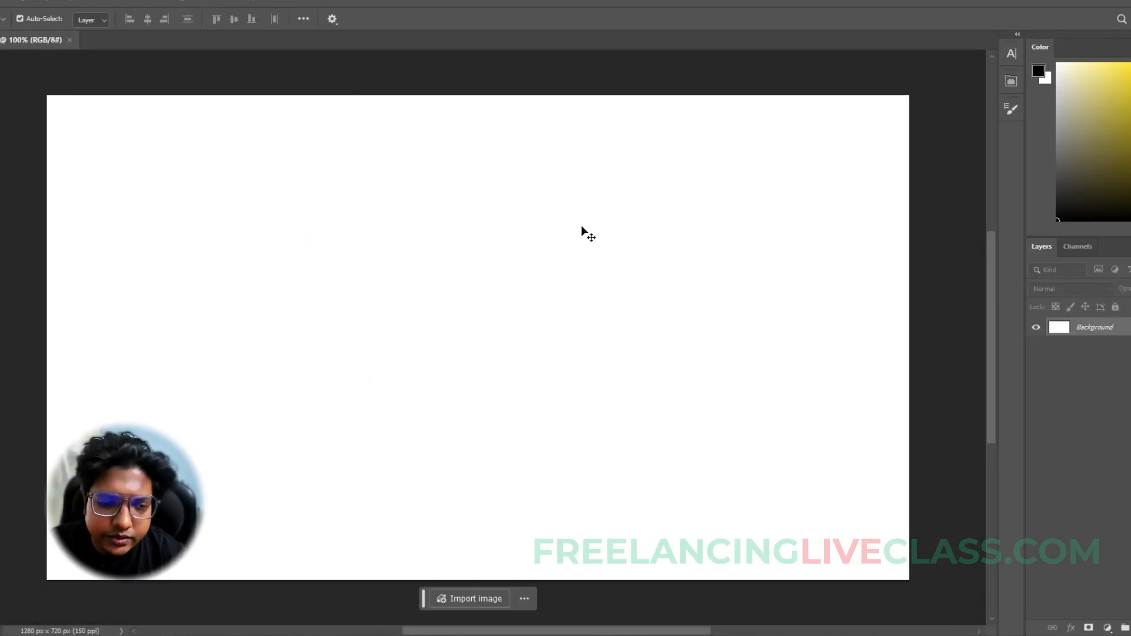
- Add eight new empty layers above the Background layer
{"action": "scroll", "coordinate": [581, 225], "scroll_direction": "down", "scroll_amount": 2}
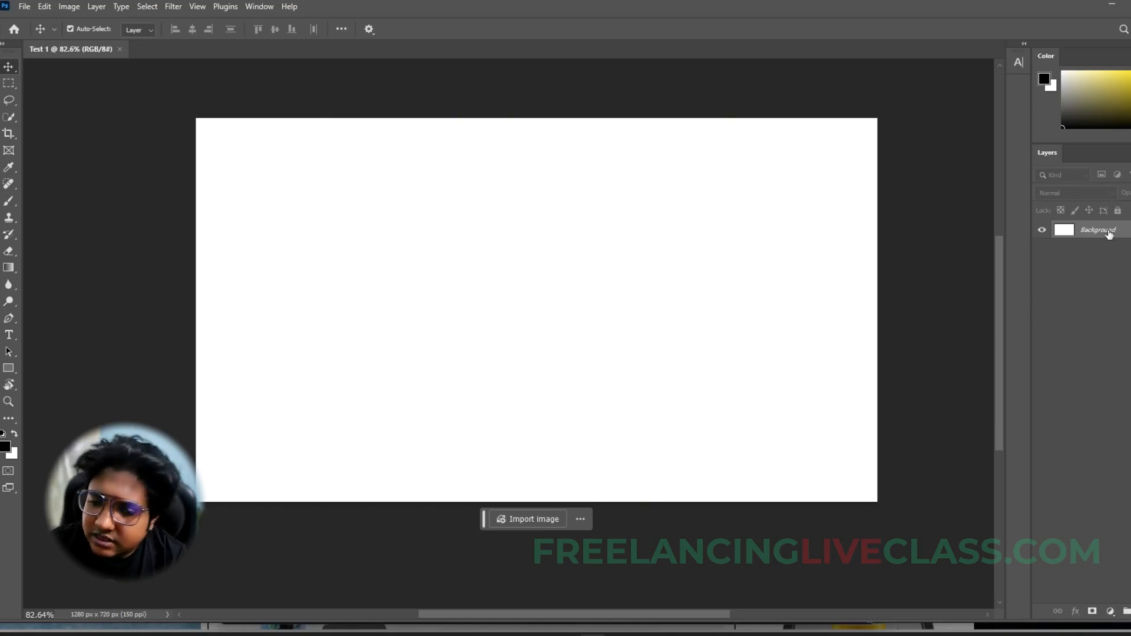
{"action": "key", "text": "ctrl+shift+alt+n"}
{"action": "key", "text": "ctrl+shift+alt+n"}
{"action": "key", "text": "ctrl+shift+alt+n"}
{"action": "key", "text": "ctrl+shift+alt+n"}
{"action": "key", "text": "ctrl+shift+alt+n"}
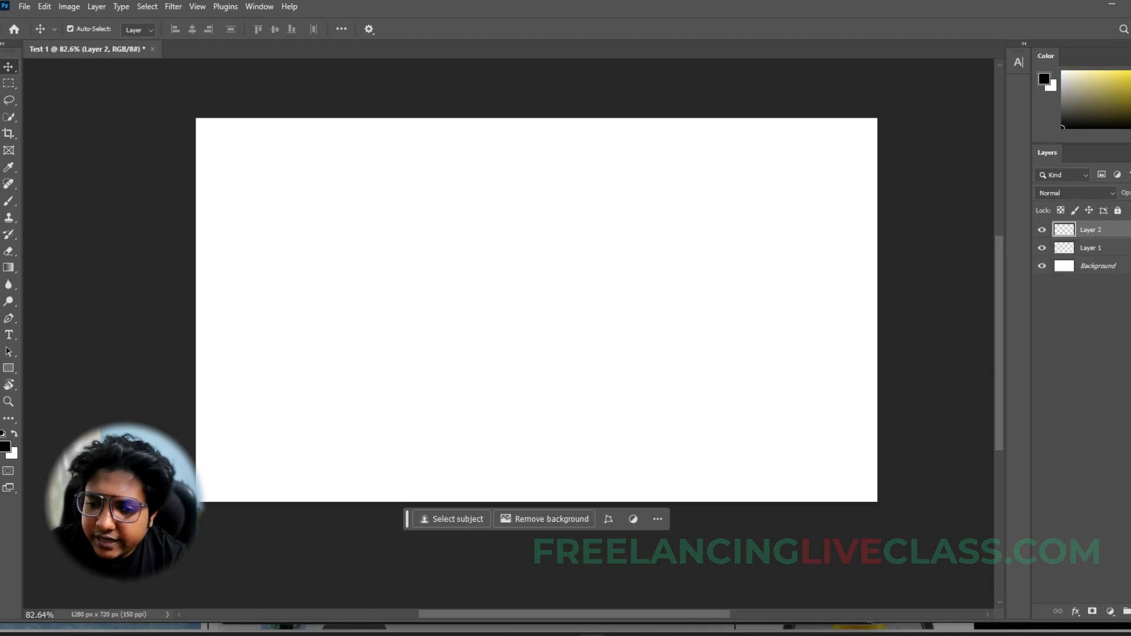
{"action": "key", "text": "ctrl+shift+alt+n"}
{"action": "key", "text": "ctrl+shift+alt+n"}
{"action": "key", "text": "ctrl+shift+alt+n"}
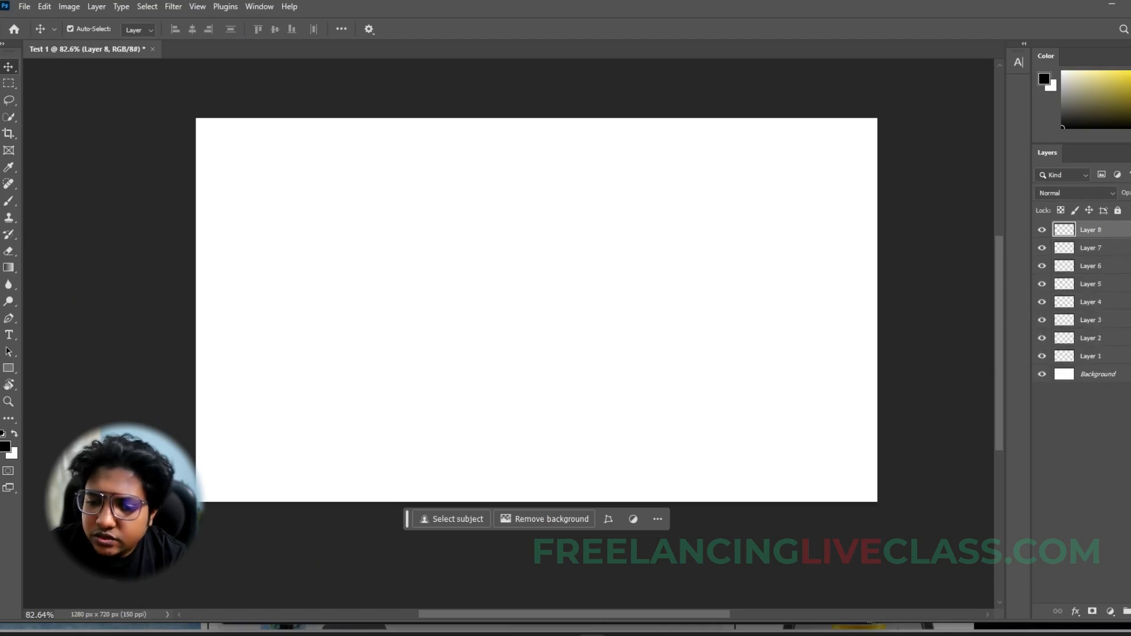
- Delete Layer 1, the empty layer directly above the Background
{"action": "left_click", "coordinate": [1102, 359]}
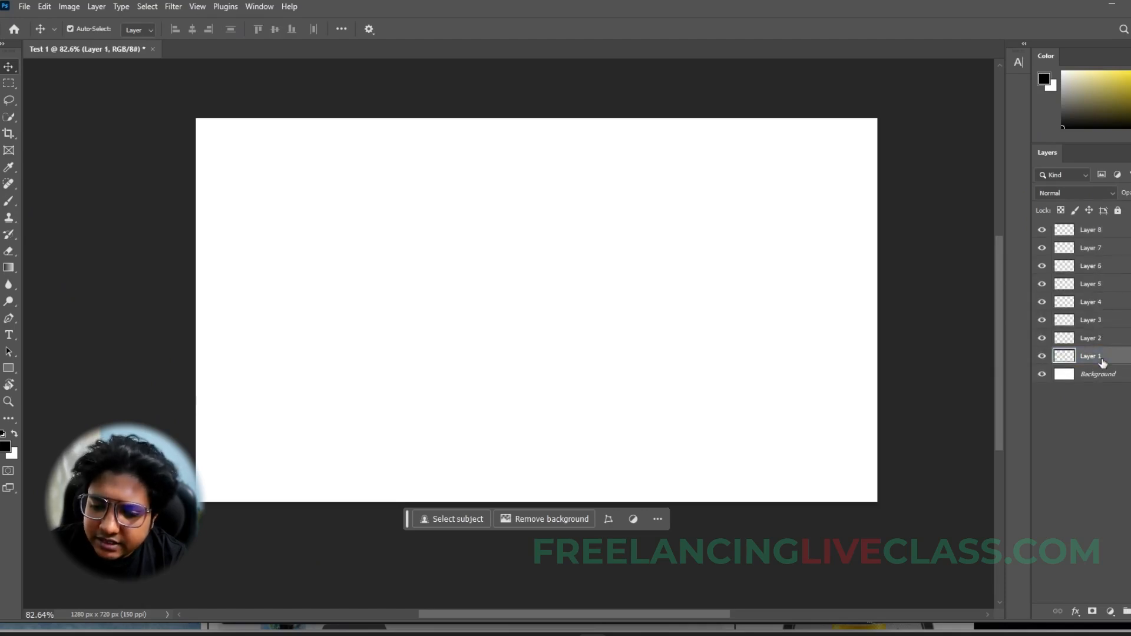
{"action": "left_click", "coordinate": [1094, 339]}
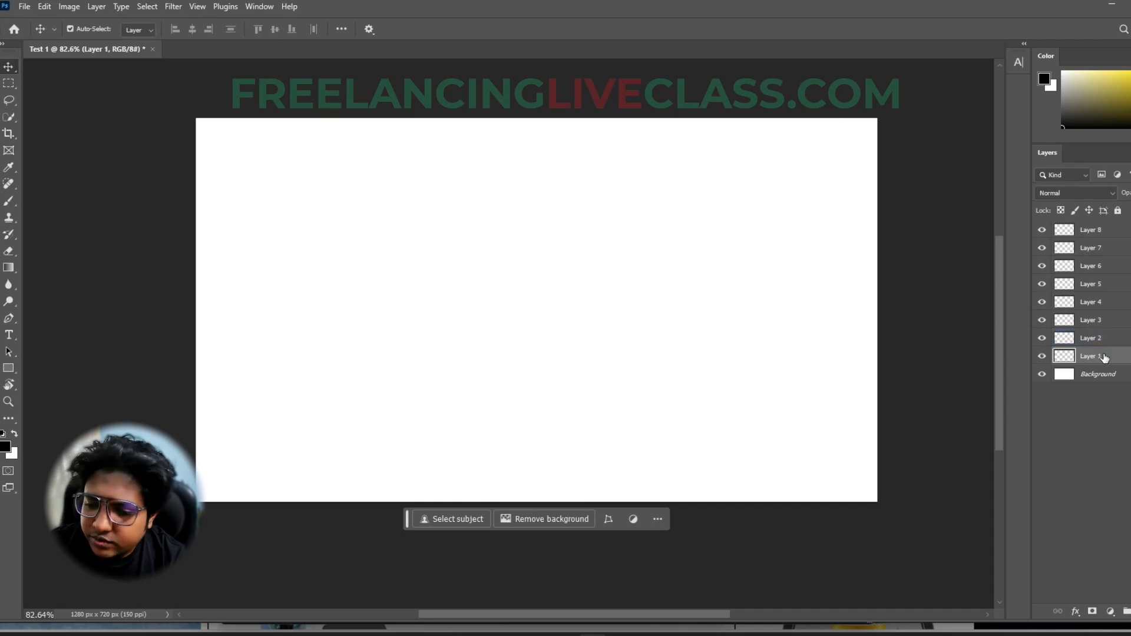
{"action": "left_click", "coordinate": [1093, 357]}
{"action": "key", "text": "Delete"}
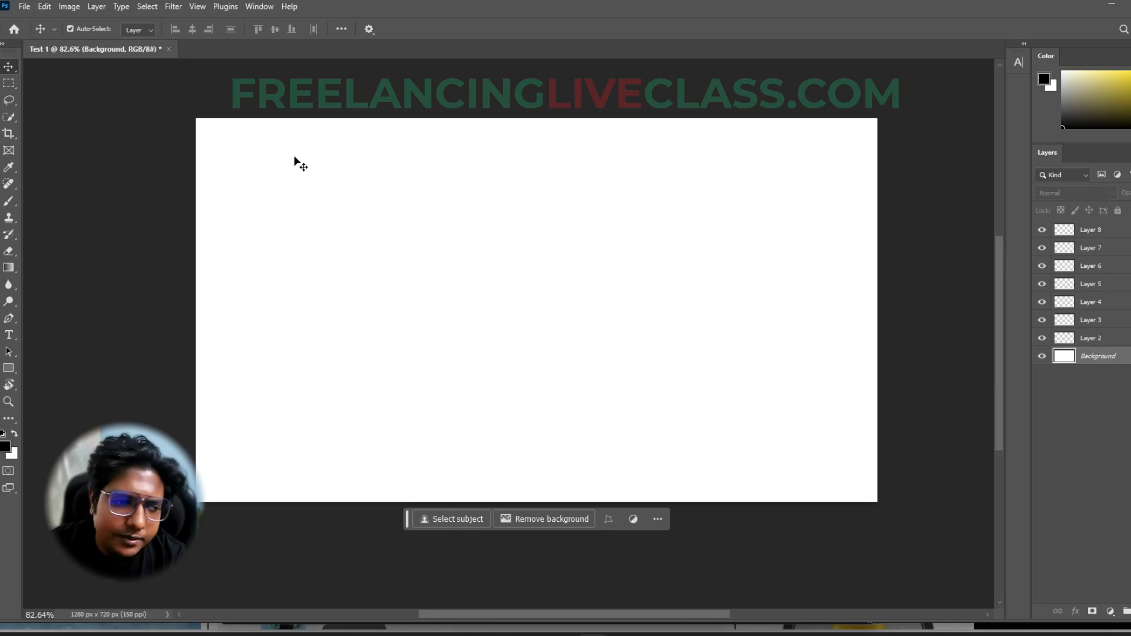
- Place the image BTD Freelancing P1.mp4_20241008_210707.750 as a linked file filling the canvas, above the Background layer
{"action": "left_click", "coordinate": [25, 8]}
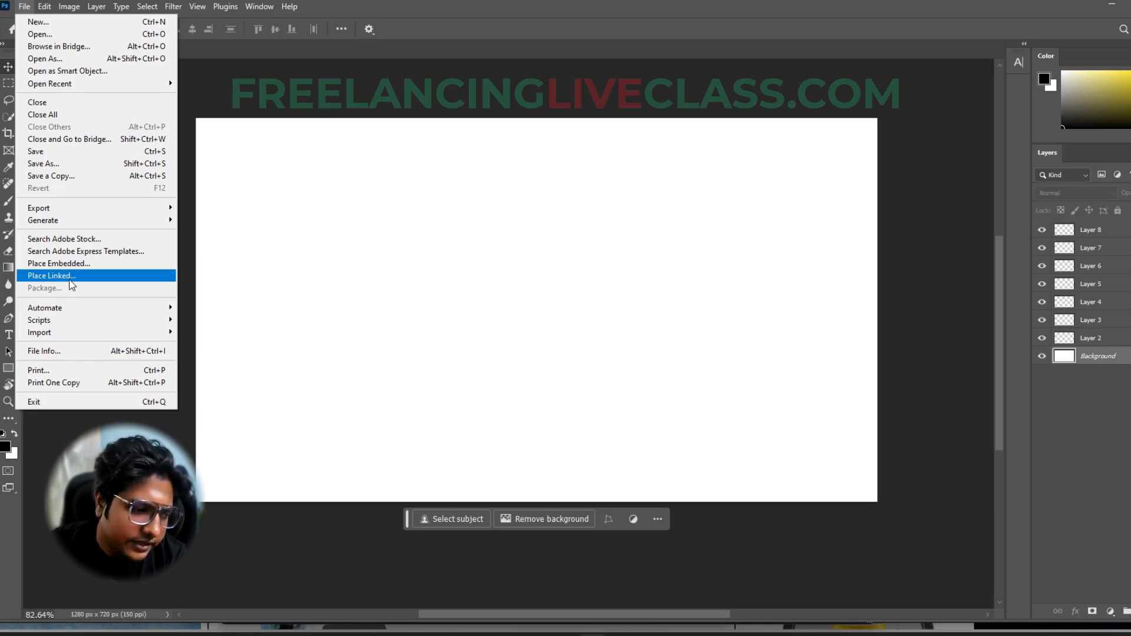
{"action": "left_click", "coordinate": [71, 280]}
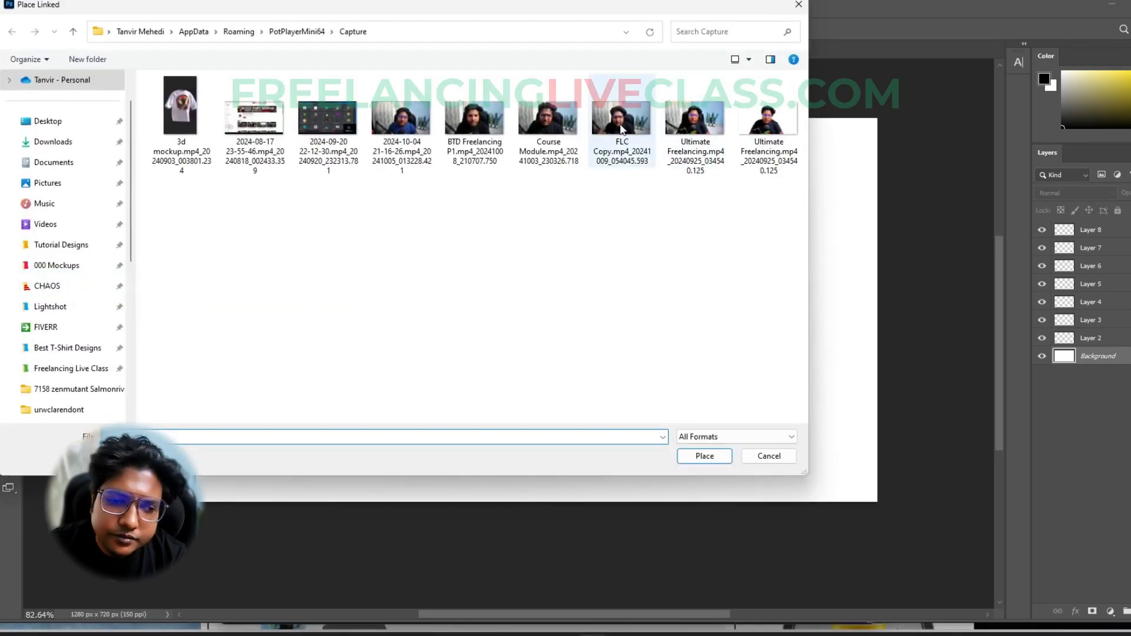
{"action": "left_click", "coordinate": [475, 117]}
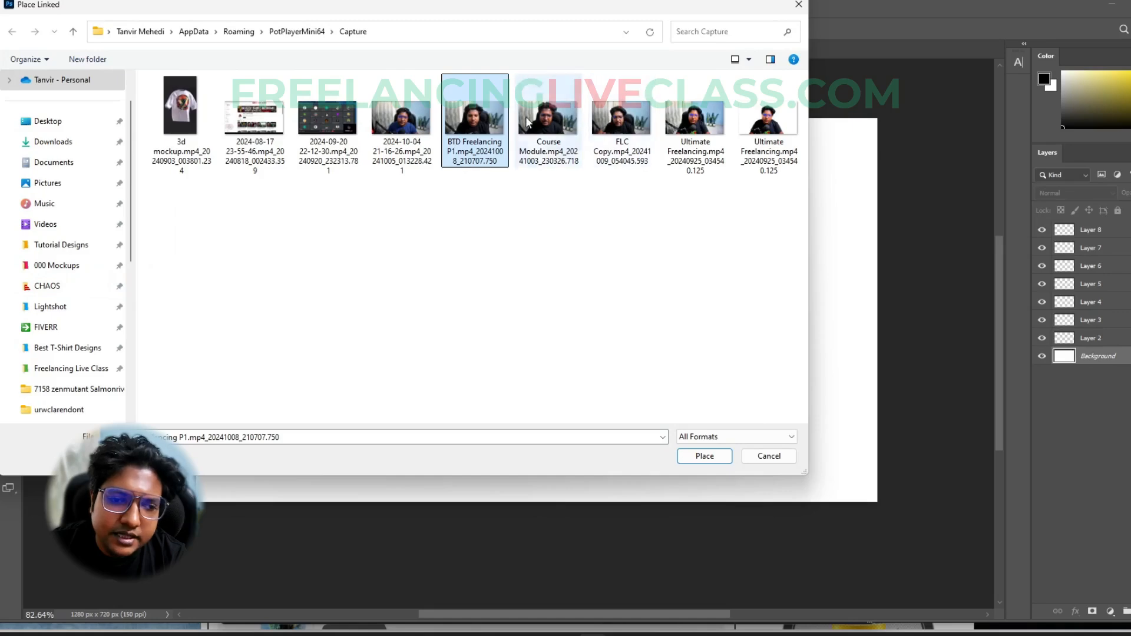
{"action": "double_click", "coordinate": [471, 118]}
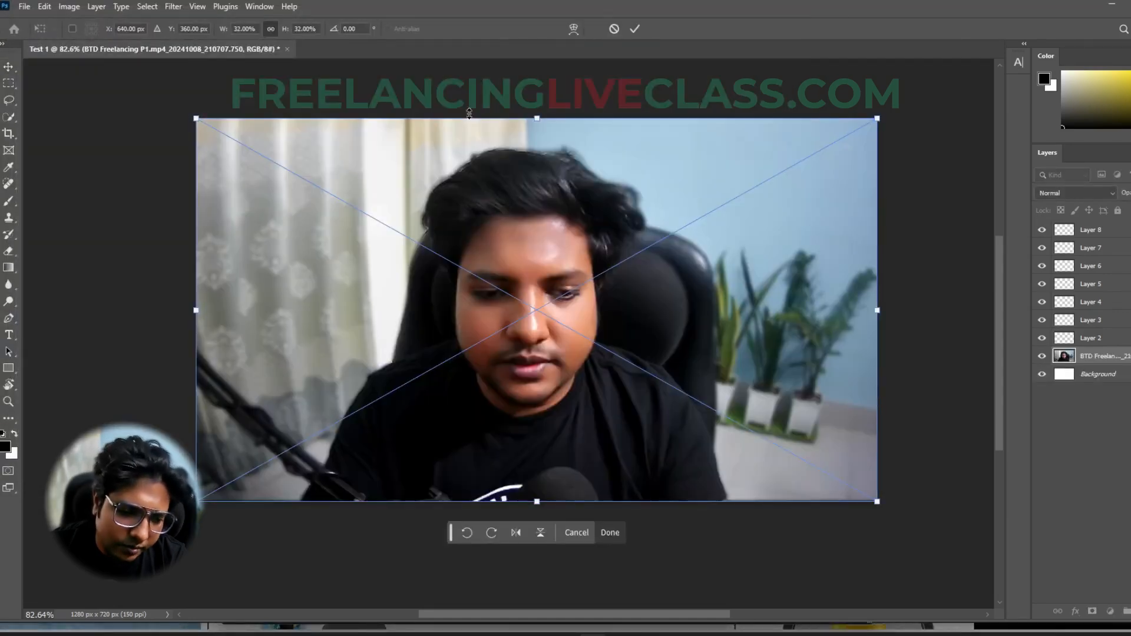
{"action": "key", "text": "Return"}
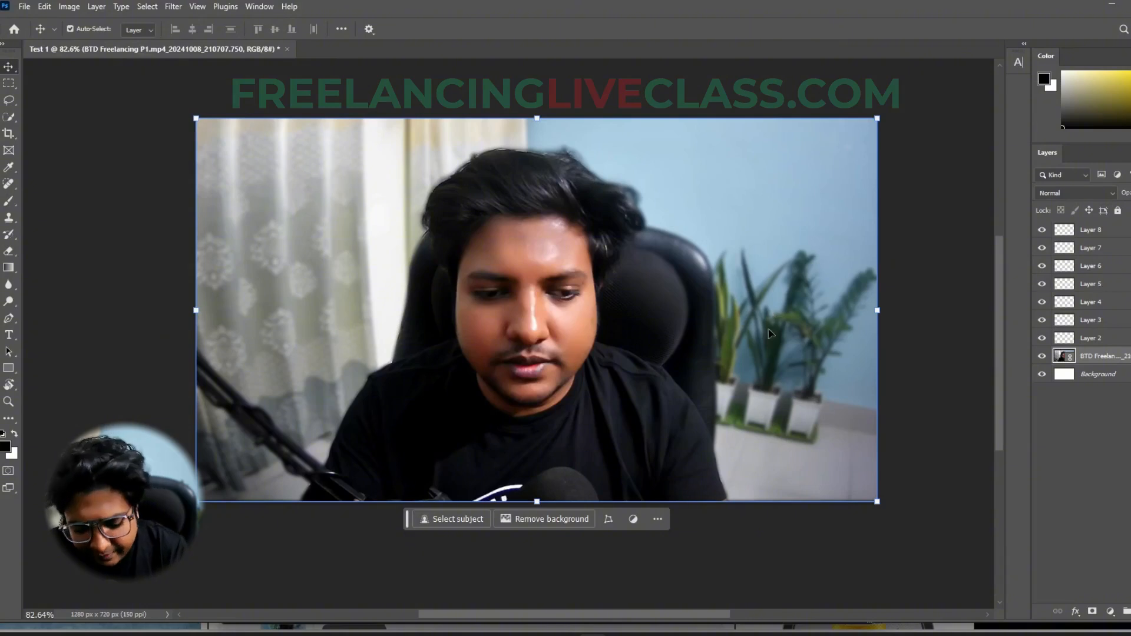
{"action": "scroll", "coordinate": [898, 324], "scroll_direction": "down", "scroll_amount": 3}
{"action": "left_click", "coordinate": [898, 325]}
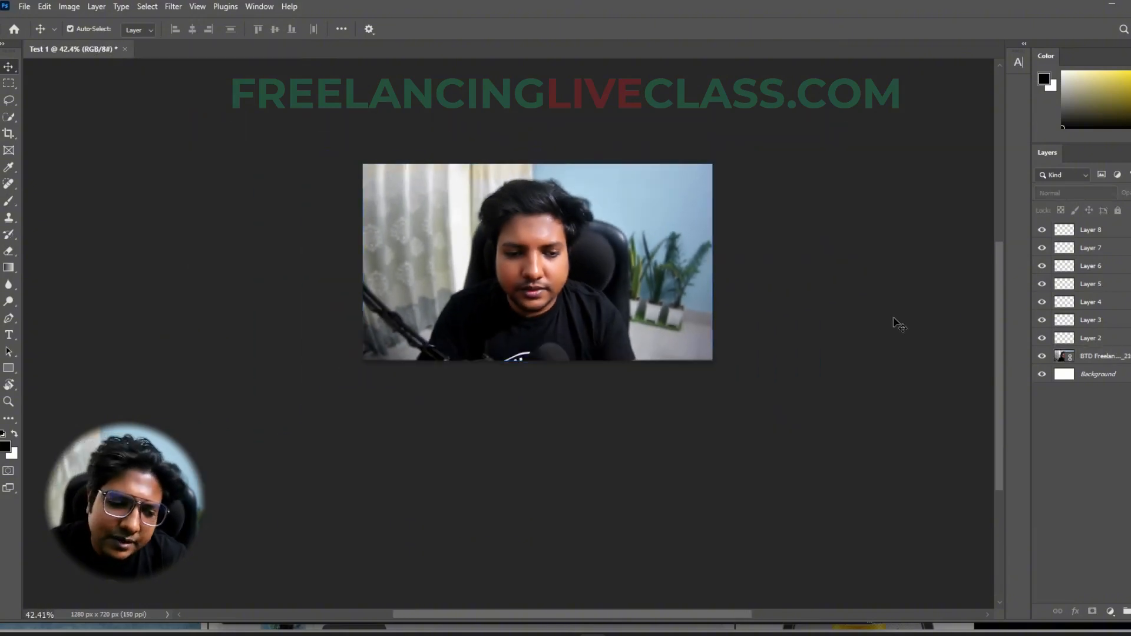
{"action": "left_click", "coordinate": [607, 295]}
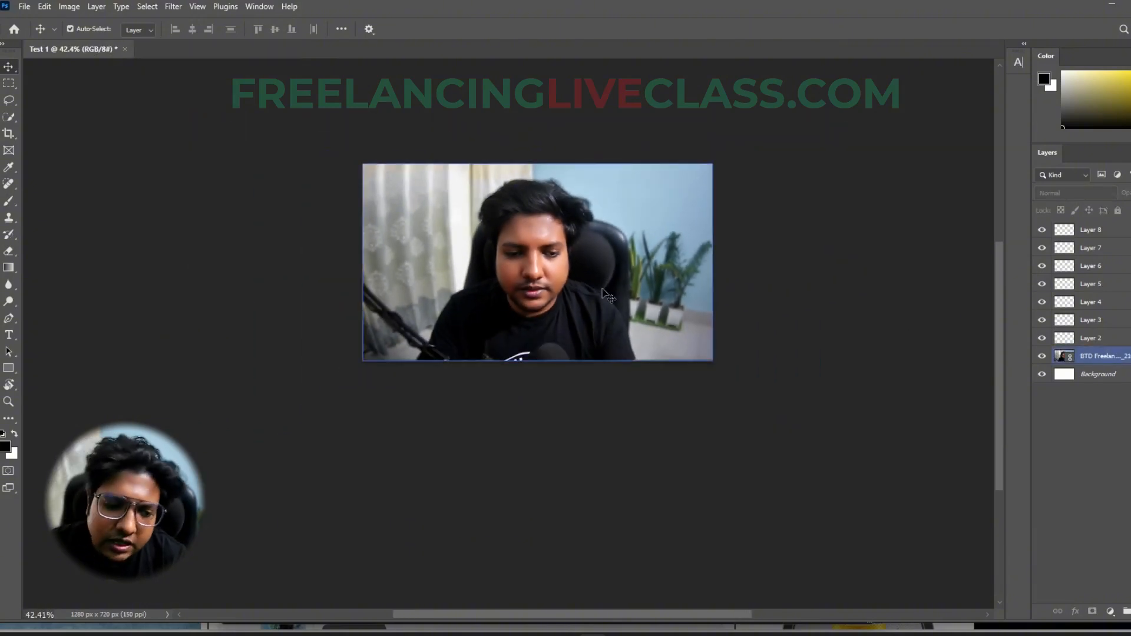
{"action": "left_click", "coordinate": [782, 316]}
{"action": "left_click", "coordinate": [574, 283]}
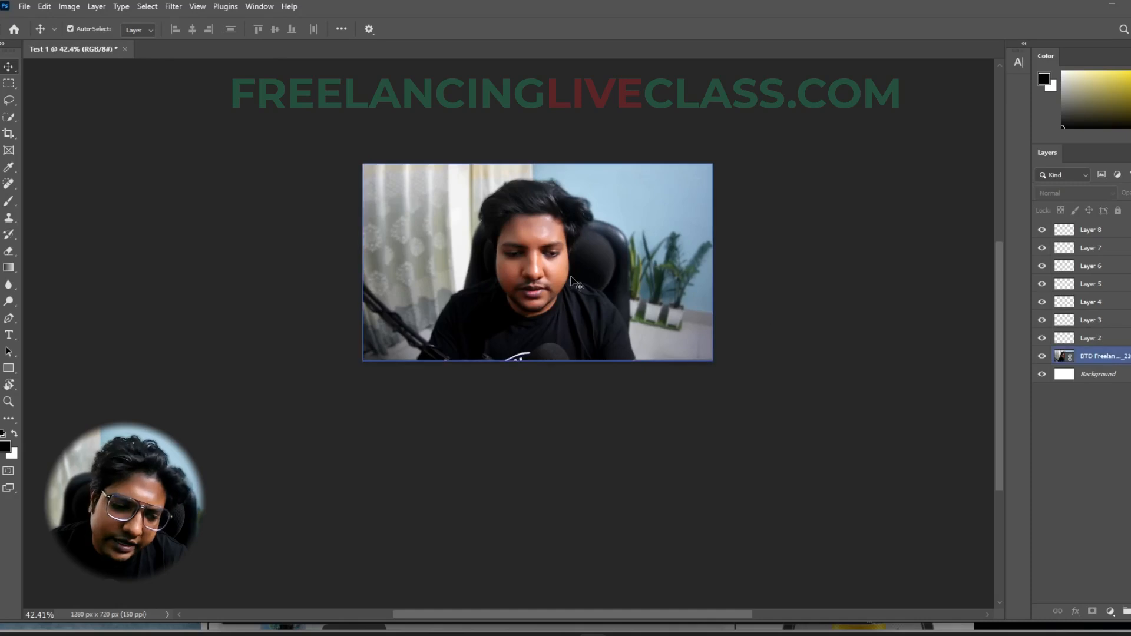
{"action": "left_click", "coordinate": [820, 311]}
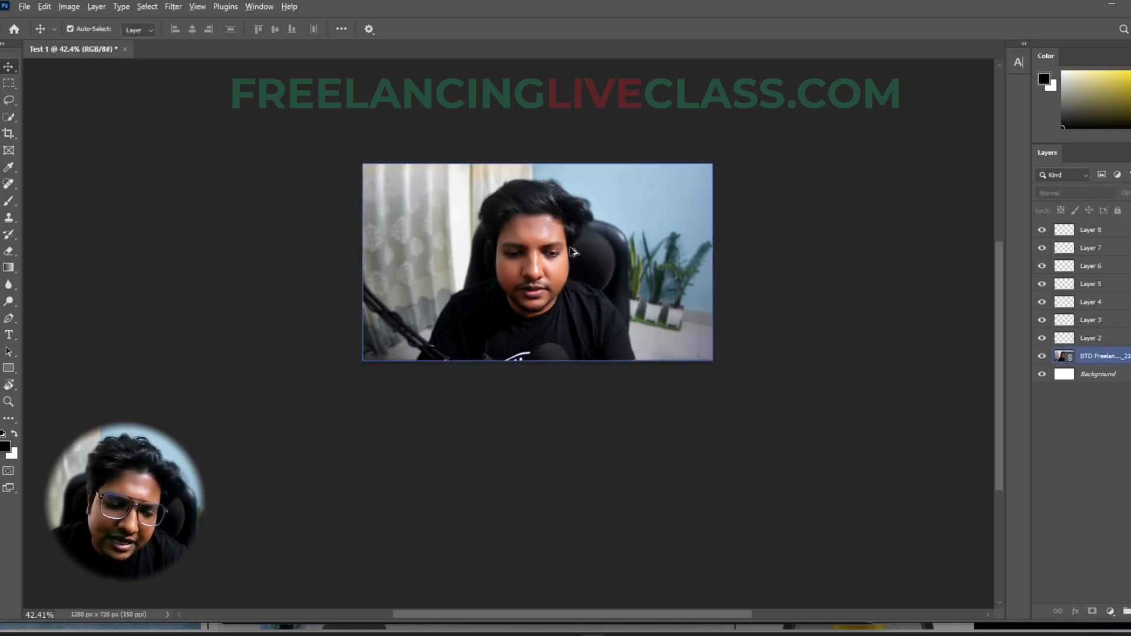
- Scale the placed photo down proportionally about its center to about 19.34%, and deselect it
{"action": "scroll", "coordinate": [570, 248], "scroll_direction": "up", "scroll_amount": 3}
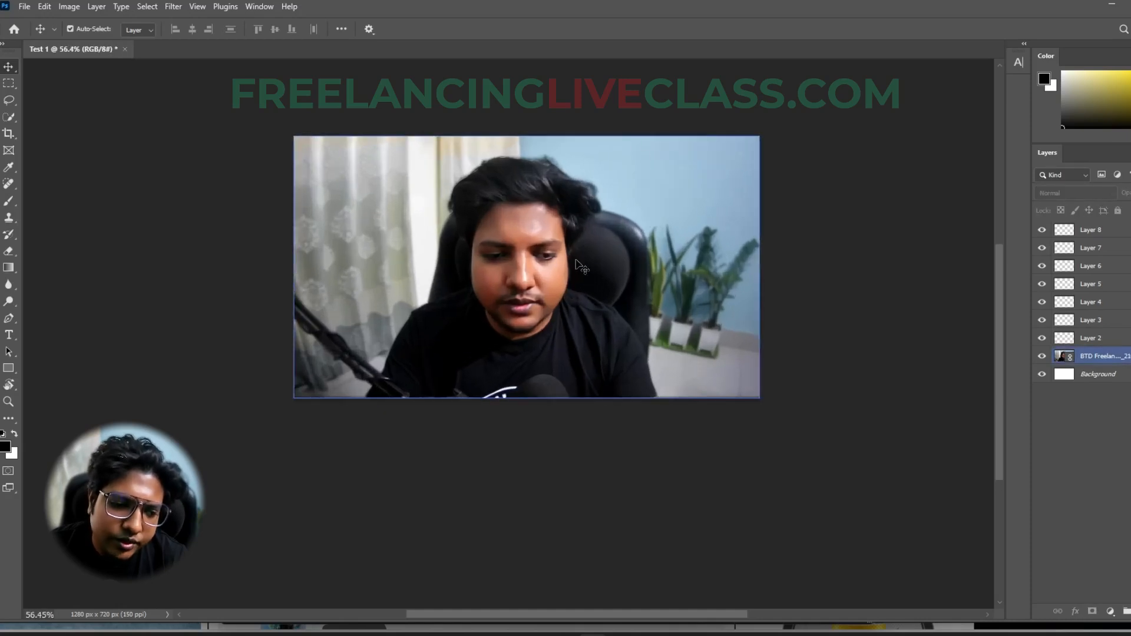
{"action": "left_click", "coordinate": [648, 275]}
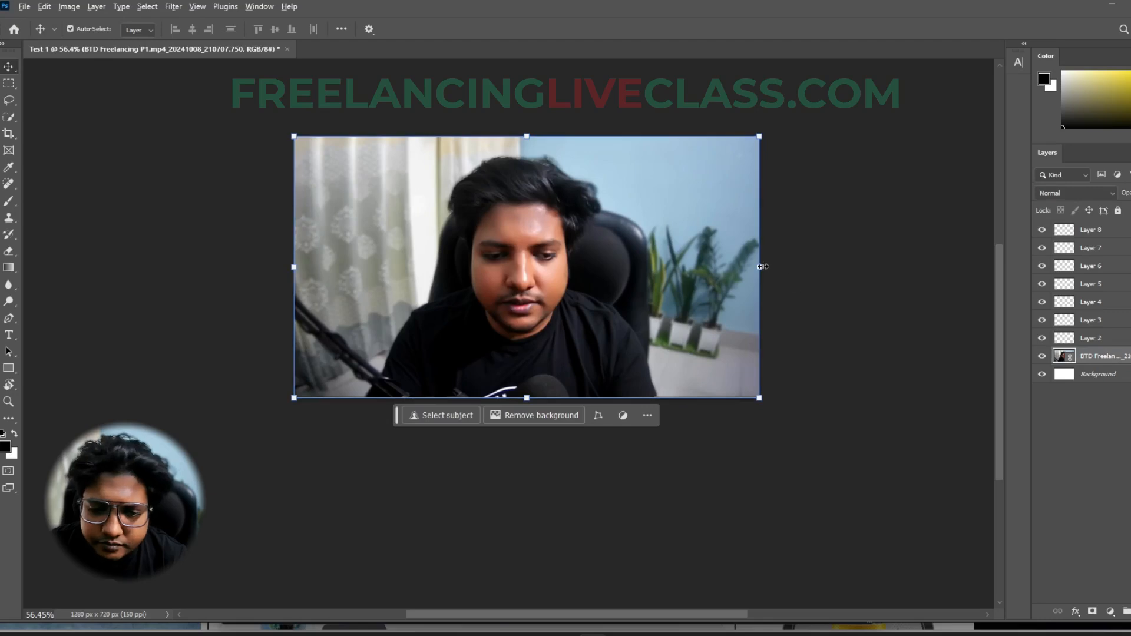
{"action": "key", "text": "ctrl+t"}
{"action": "left_click_drag", "start_coordinate": [750, 271], "coordinate": [670, 267]}
{"action": "key", "text": "Return"}
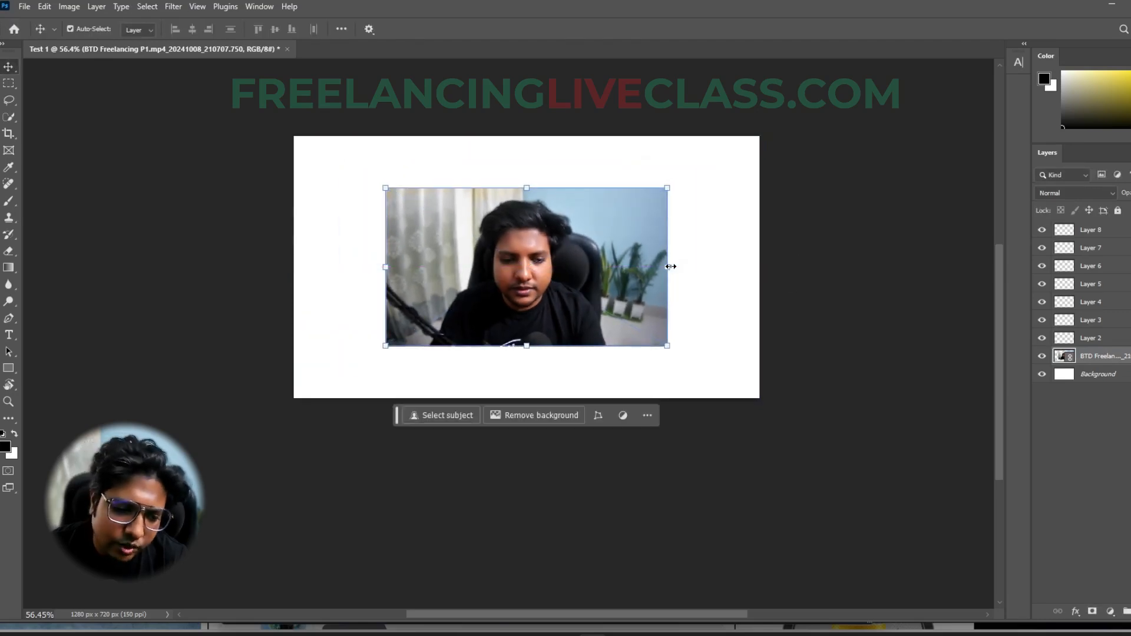
{"action": "left_click", "coordinate": [700, 283]}
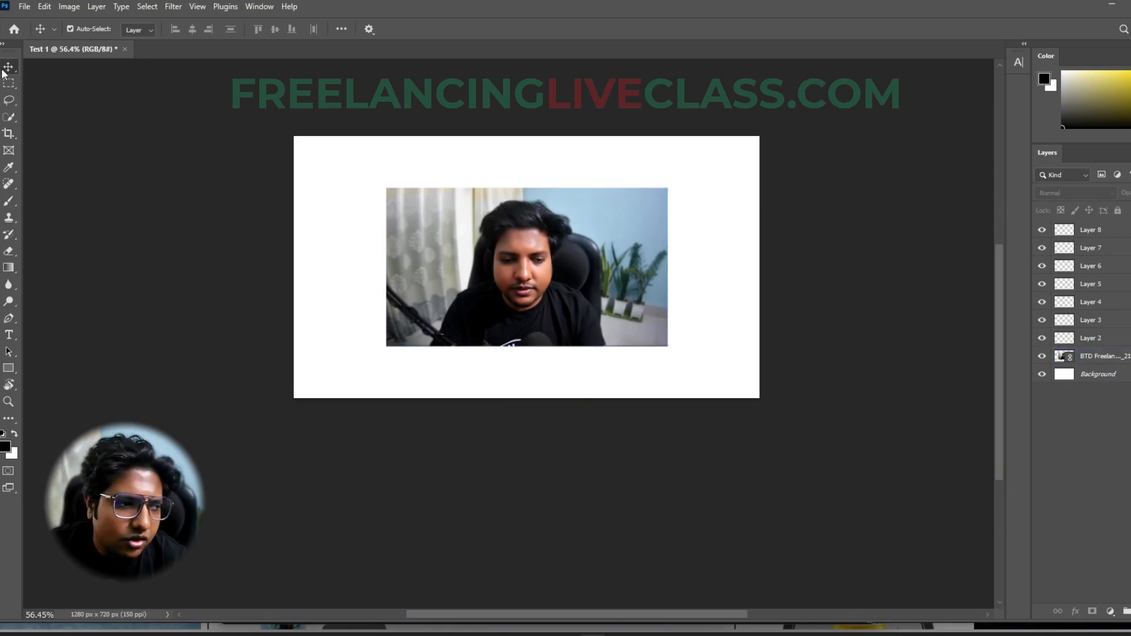
- Move the photo around the canvas with the Move tool and snap it back to the exact canvas center
{"action": "left_click", "coordinate": [477, 250]}
{"action": "left_click_drag", "start_coordinate": [576, 263], "coordinate": [621, 282]}
{"action": "left_click_drag", "start_coordinate": [505, 287], "coordinate": [393, 269]}
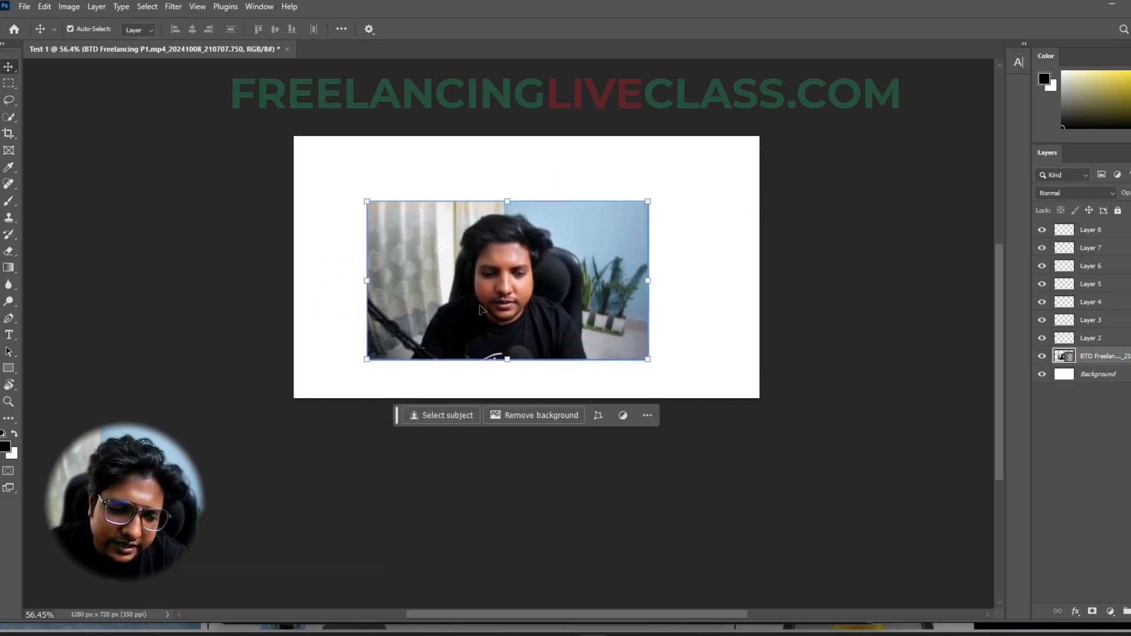
{"action": "left_click_drag", "start_coordinate": [481, 311], "coordinate": [538, 245]}
{"action": "left_click_drag", "start_coordinate": [632, 224], "coordinate": [593, 285]}
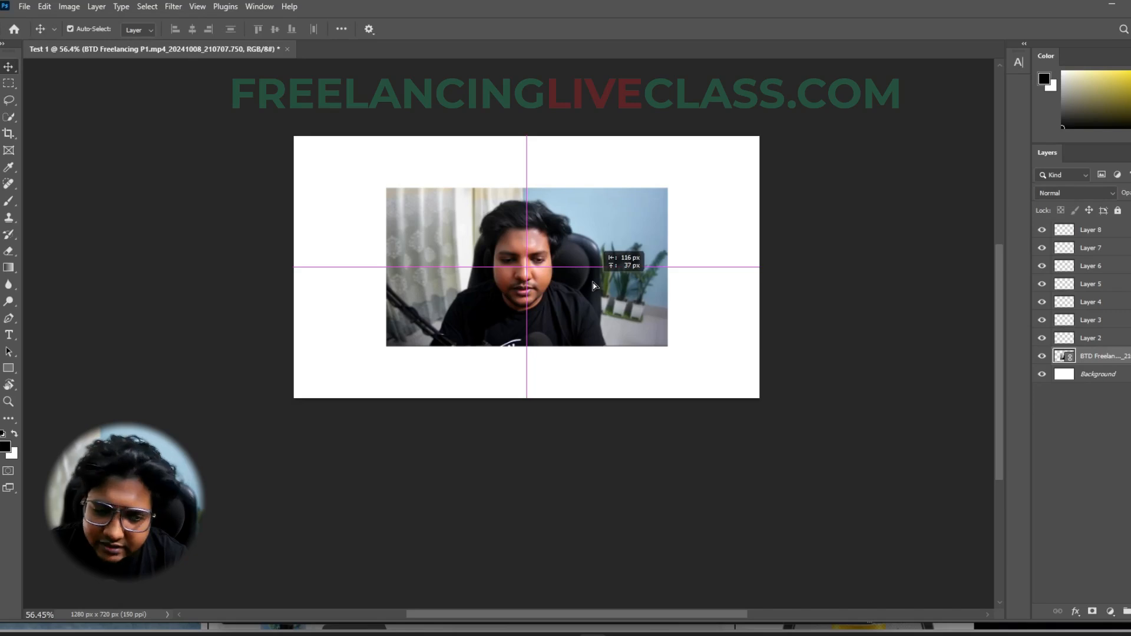
{"action": "left_click_drag", "start_coordinate": [593, 286], "coordinate": [531, 274]}
{"action": "scroll", "coordinate": [529, 270], "scroll_direction": "up", "scroll_amount": 5}
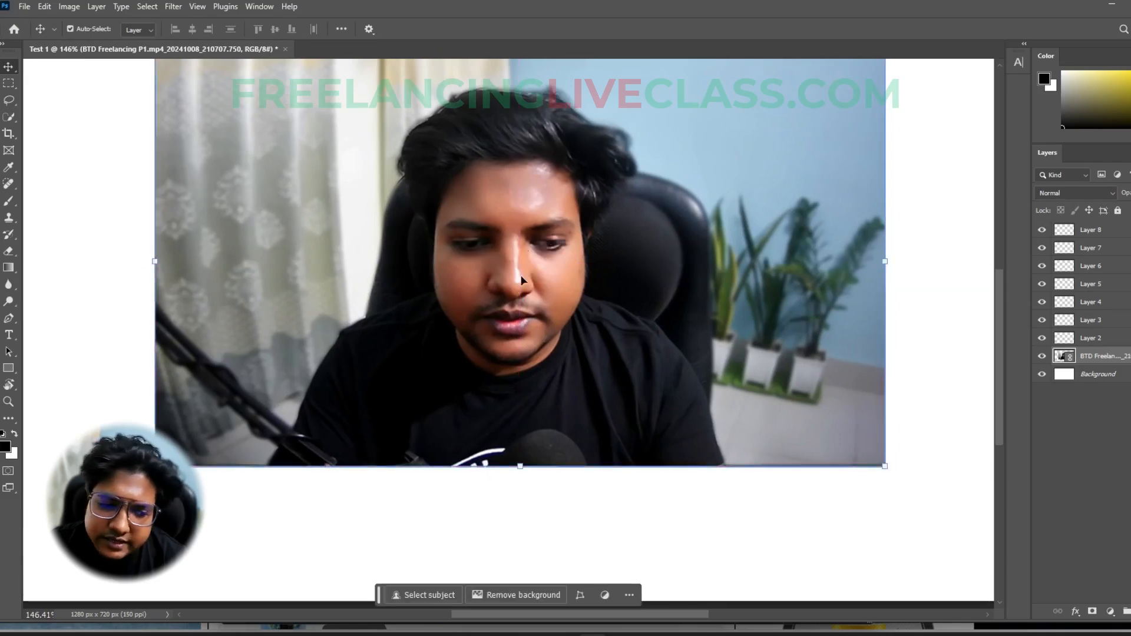
{"action": "scroll", "coordinate": [519, 287], "scroll_direction": "down", "scroll_amount": 5}
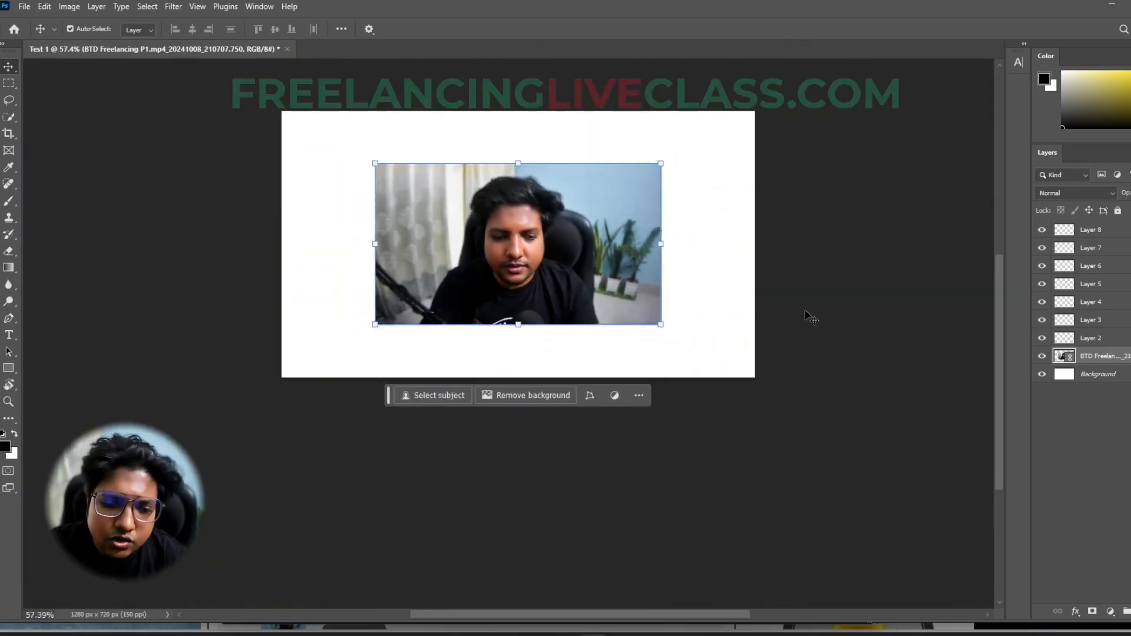
- Free-transform the photo, enlarging it proportionally to about 21.08% while its left edge stays in place
{"action": "left_click", "coordinate": [791, 315]}
{"action": "left_click", "coordinate": [577, 271]}
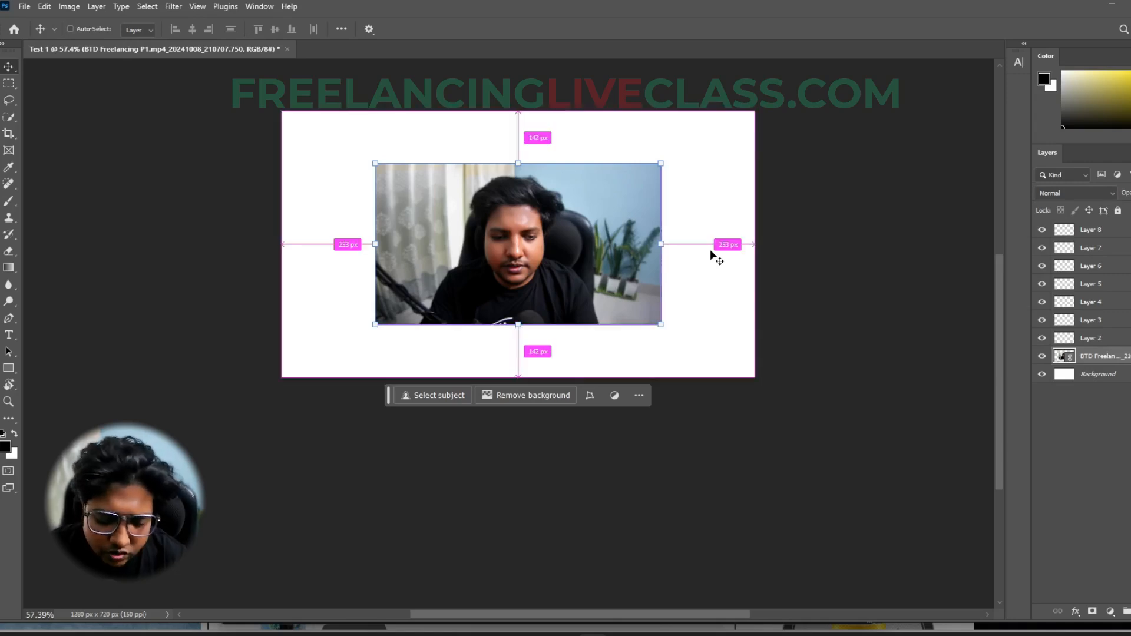
{"action": "key", "text": "ctrl+t"}
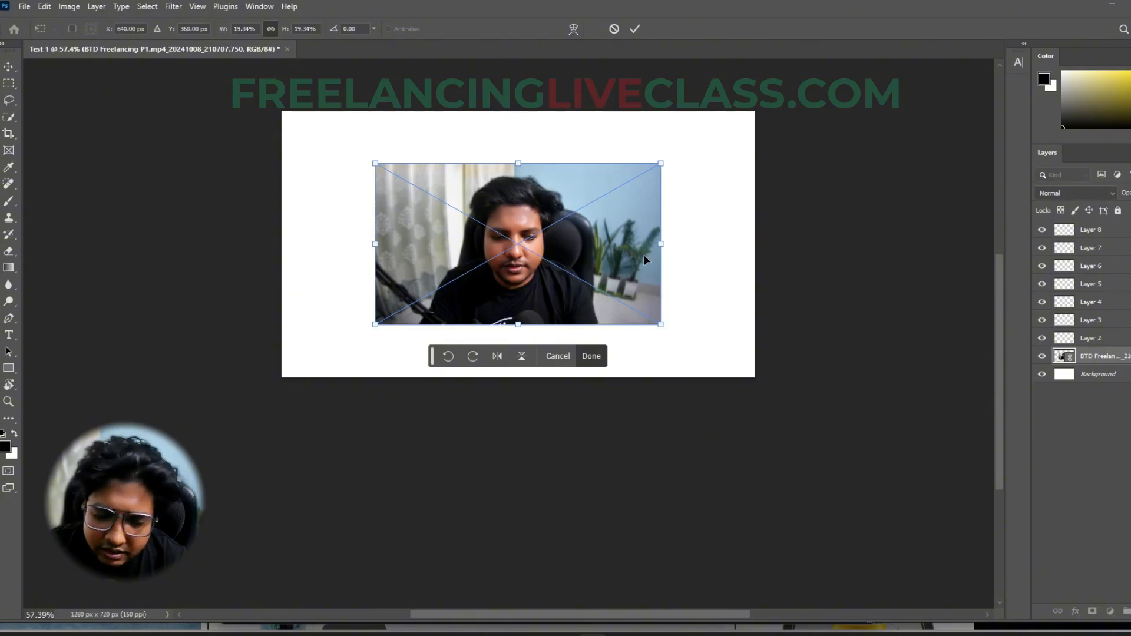
{"action": "left_click_drag", "start_coordinate": [662, 244], "coordinate": [688, 272]}
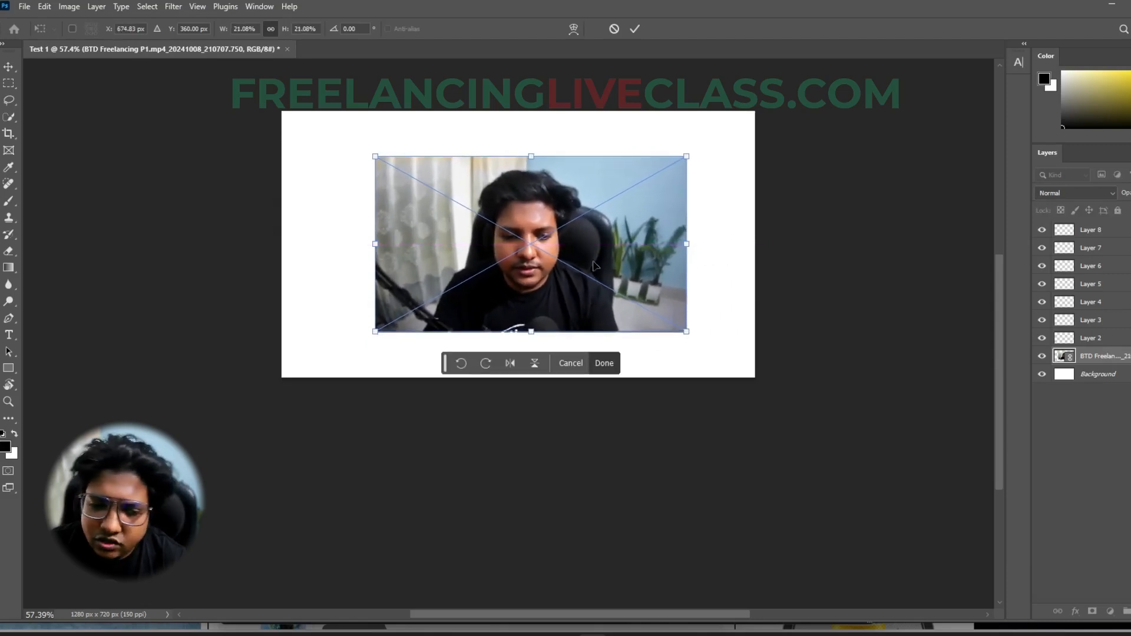
- Try narrowing the photo to about 17.65% width and distorting its lower-right corner inward, and undo both changes
{"action": "left_click_drag", "start_coordinate": [687, 249], "coordinate": [637, 246]}
{"action": "left_click_drag", "start_coordinate": [636, 334], "coordinate": [548, 217]}
{"action": "key", "text": "ctrl+z"}
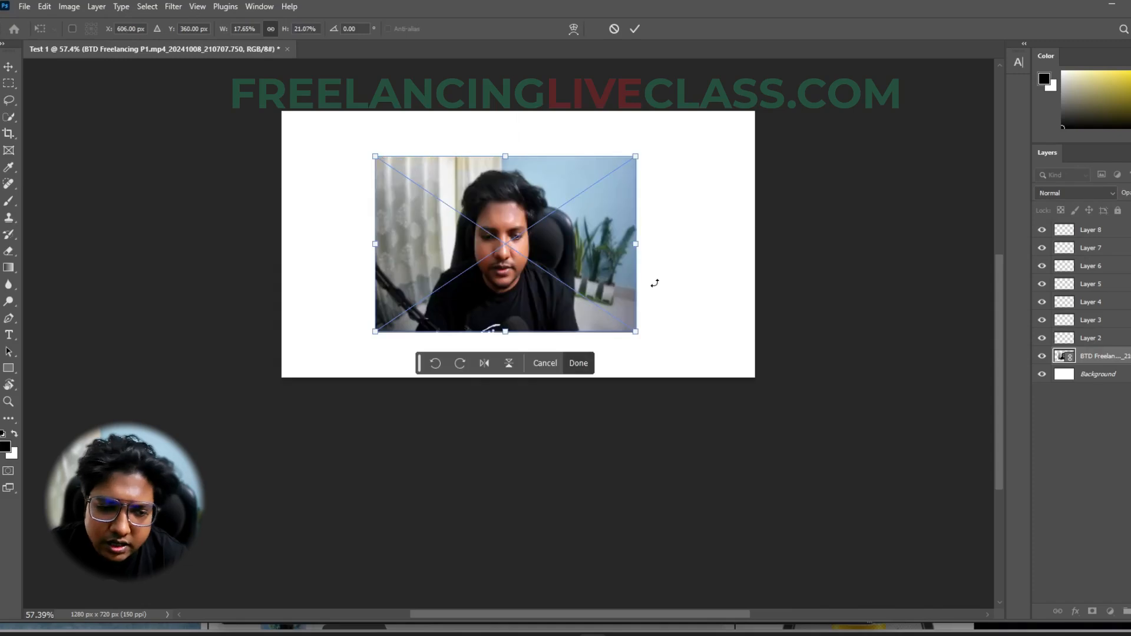
{"action": "key", "text": "ctrl+z"}
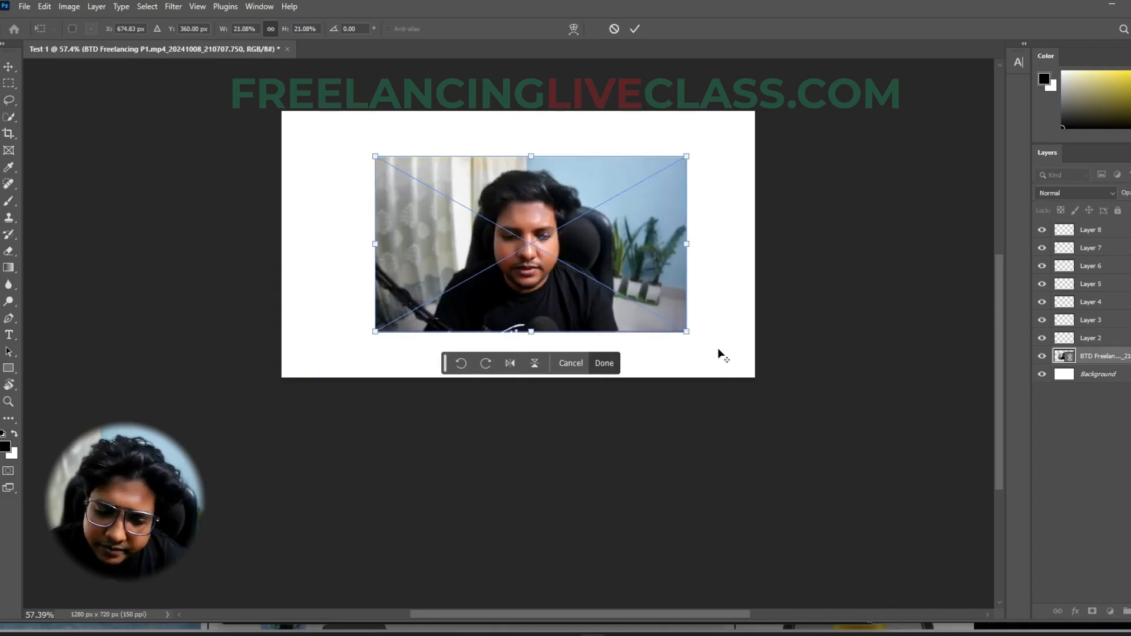
- Enlarge the photo about its center to about 22.63%, try pulling its two lower corners outward, and undo that distortion
{"action": "left_click_drag", "start_coordinate": [685, 332], "coordinate": [848, 395]}
{"action": "left_click_drag", "start_coordinate": [363, 338], "coordinate": [246, 419]}
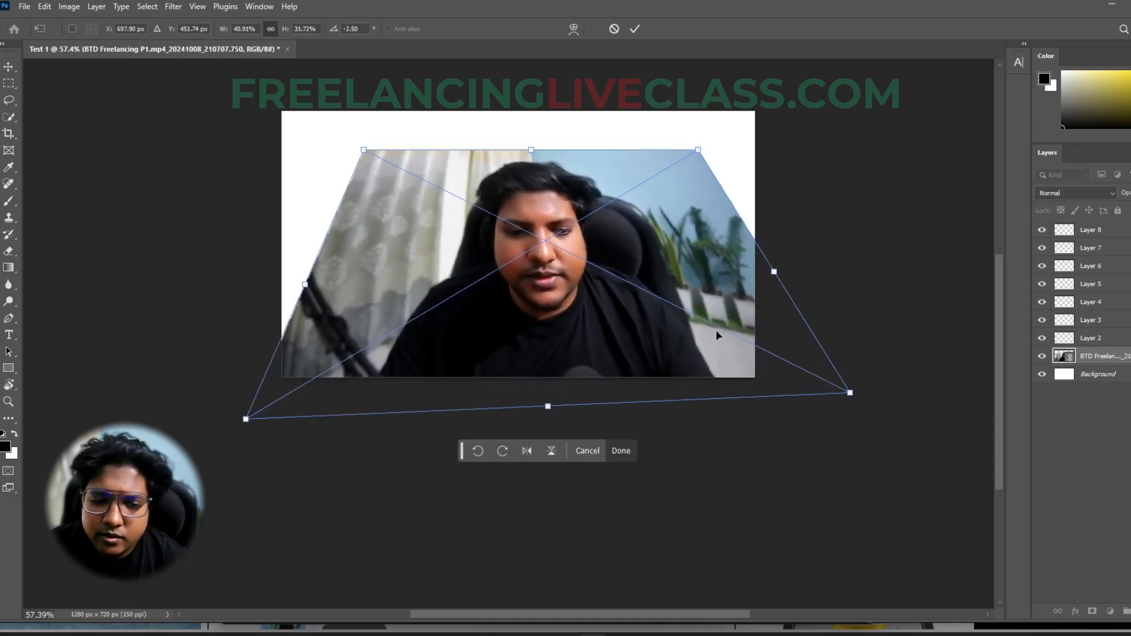
{"action": "key", "text": "ctrl+z"}
{"action": "key", "text": "ctrl+z"}
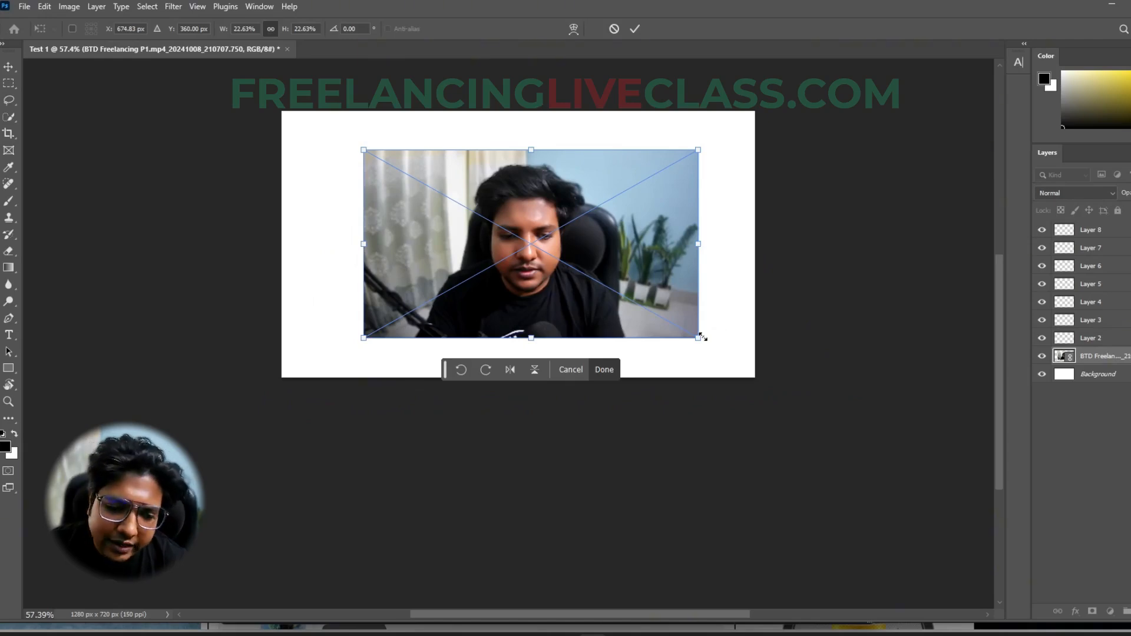
- Enlarge the photo proportionally to about 35.59%, shift it toward the canvas's right side, and apply the transform
{"action": "left_click_drag", "start_coordinate": [698, 339], "coordinate": [903, 424]}
{"action": "left_click_drag", "start_coordinate": [765, 340], "coordinate": [842, 291]}
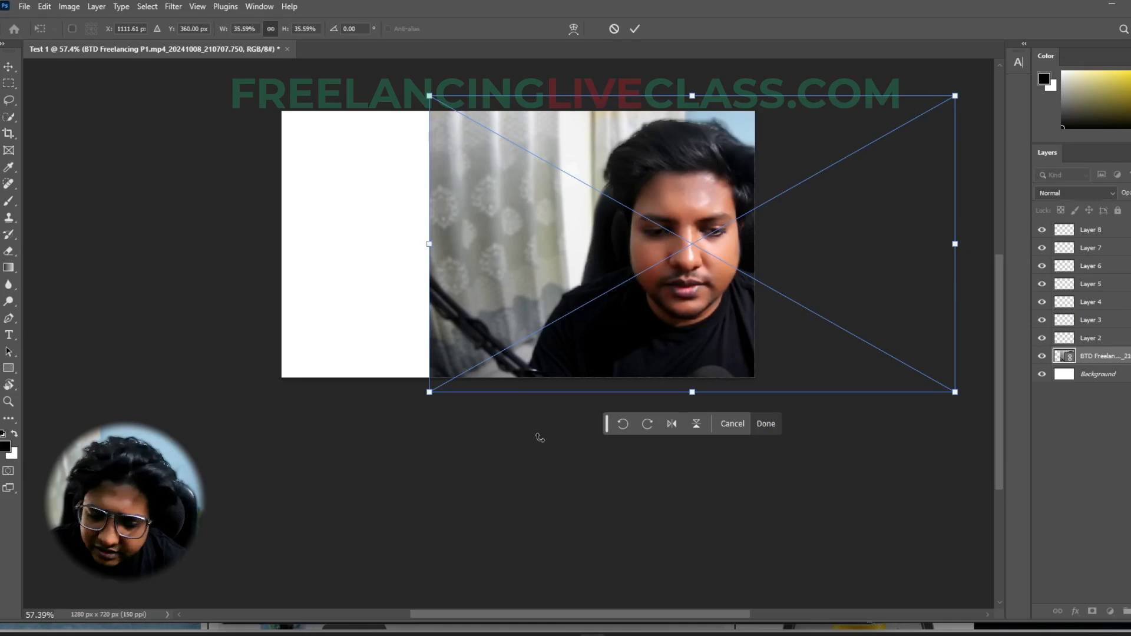
{"action": "left_click", "coordinate": [768, 424]}
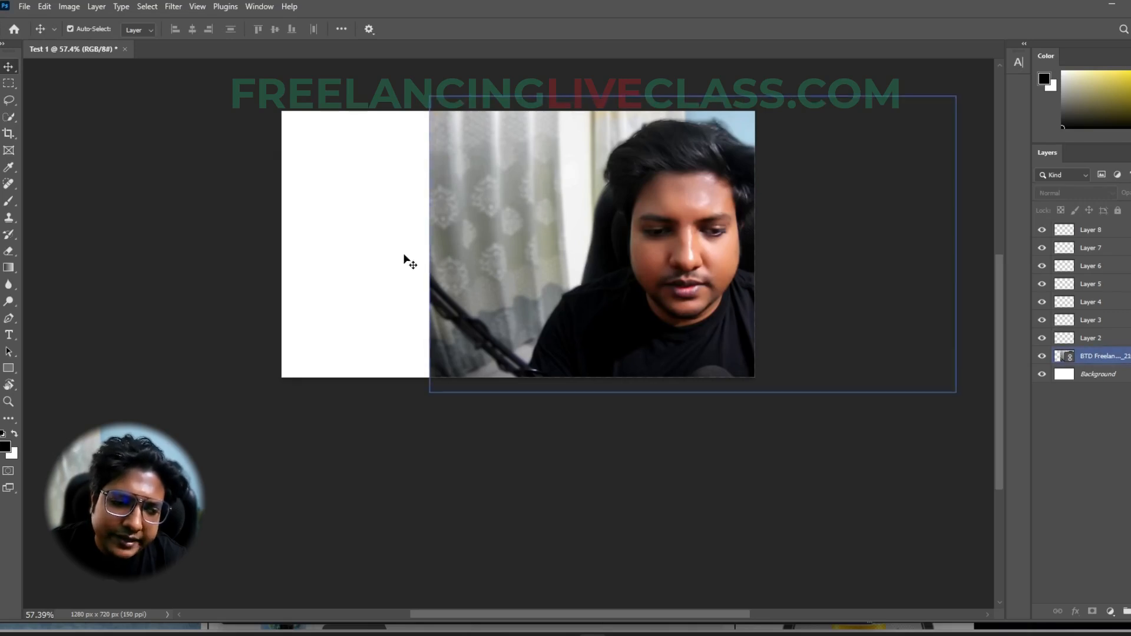
- Switch to the web browser and search Google for "dollar image"
{"action": "left_click", "coordinate": [650, 634]}
{"action": "left_click", "coordinate": [603, 3]}
{"action": "type", "text": "dollar image"}
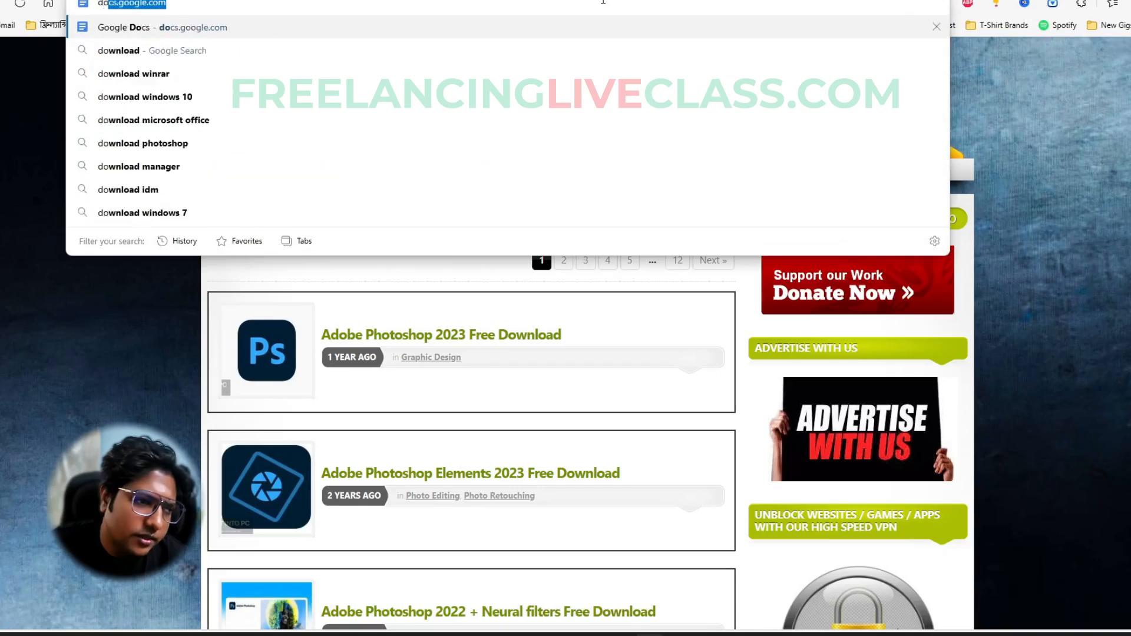
{"action": "key", "text": "Return"}
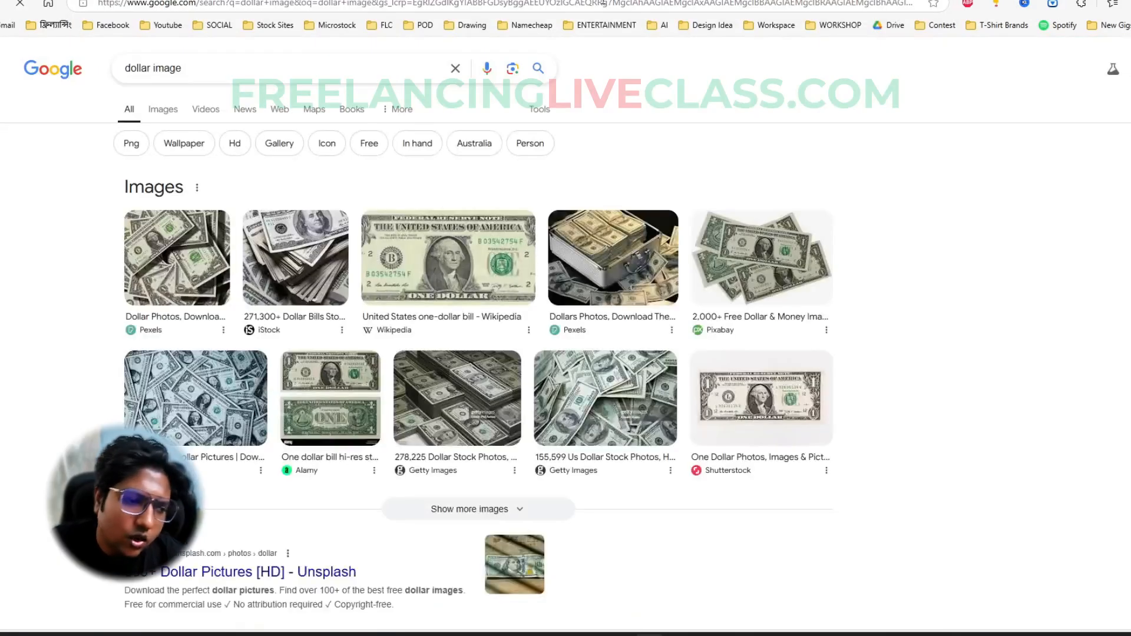
- Copy the iStock dollar bills image from the results and paste it into the Test 1 document in Photoshop
{"action": "left_click", "coordinate": [279, 273]}
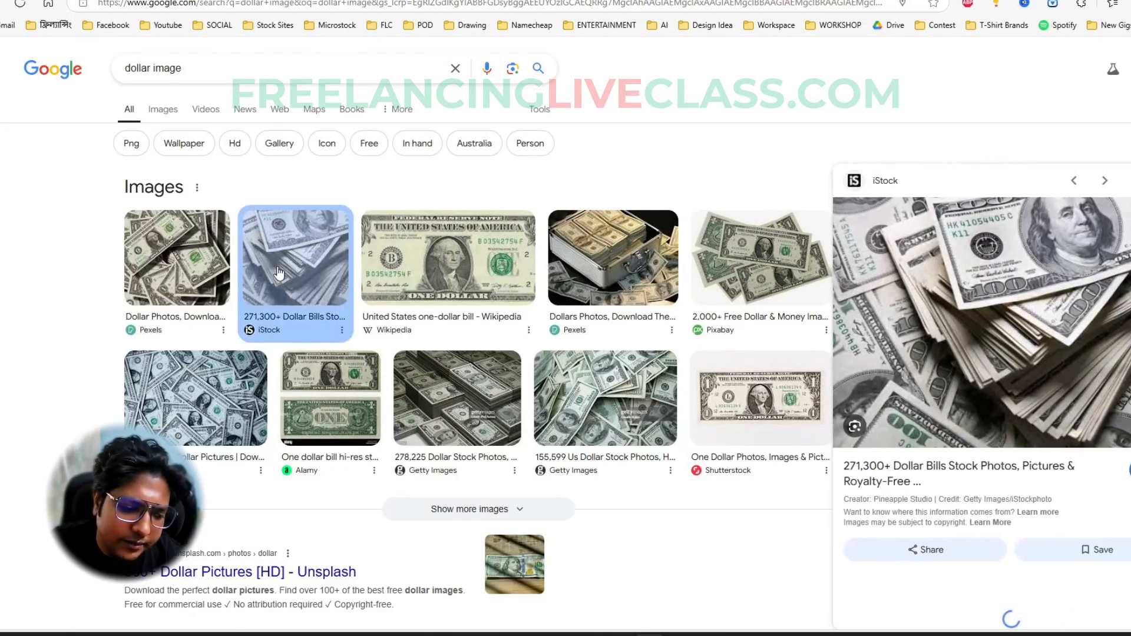
{"action": "right_click", "coordinate": [950, 286]}
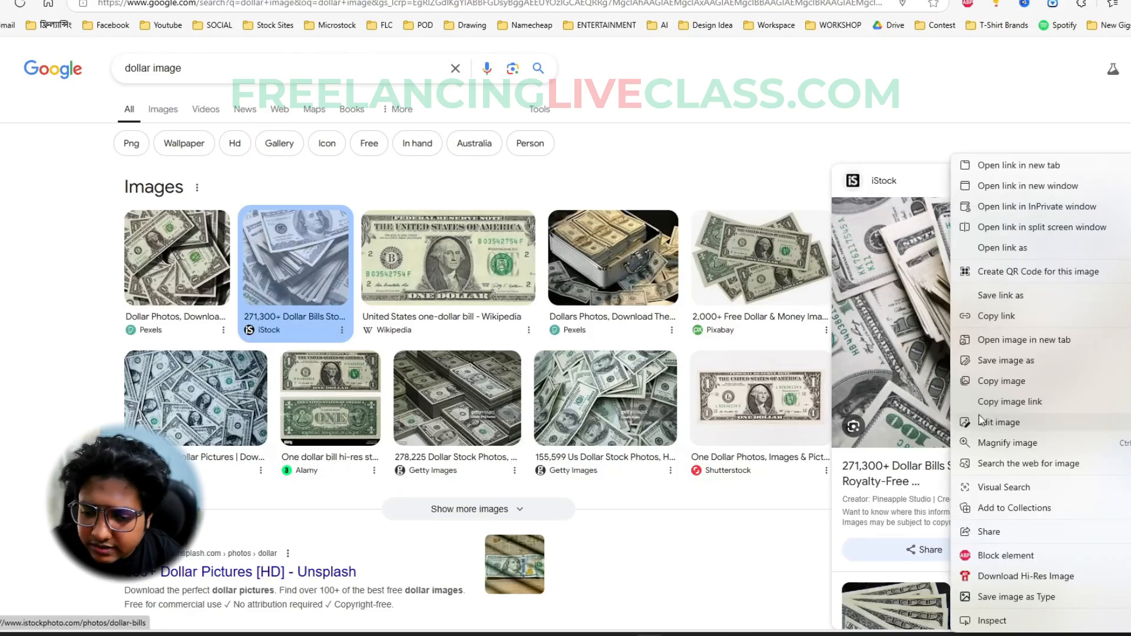
{"action": "left_click", "coordinate": [1001, 382]}
{"action": "key", "text": "alt+Tab"}
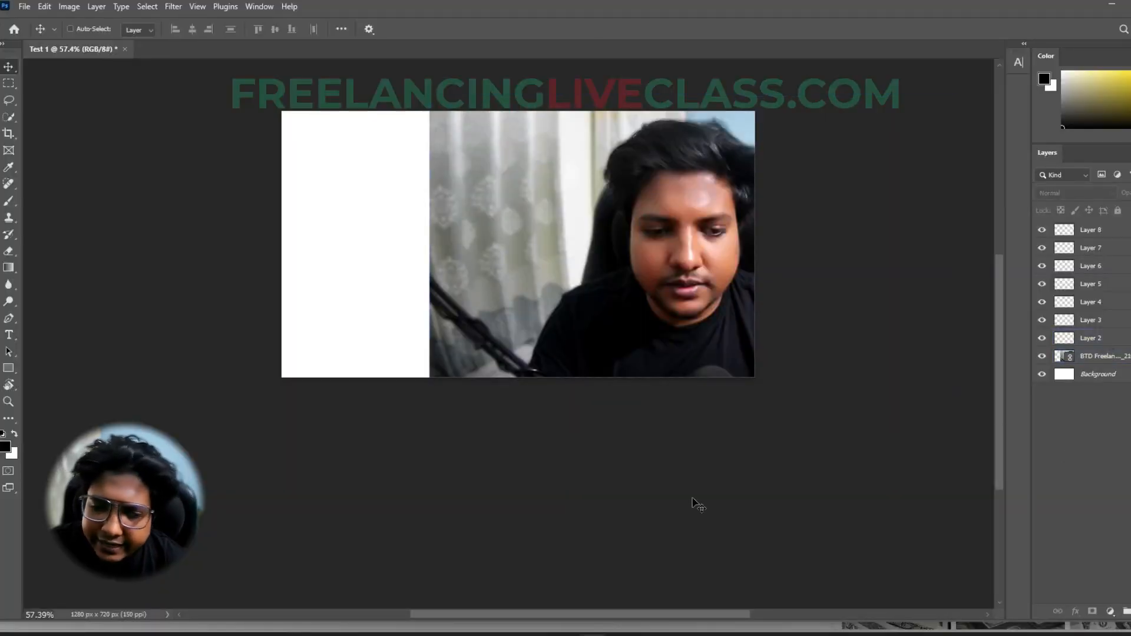
{"action": "key", "text": "ctrl+v"}
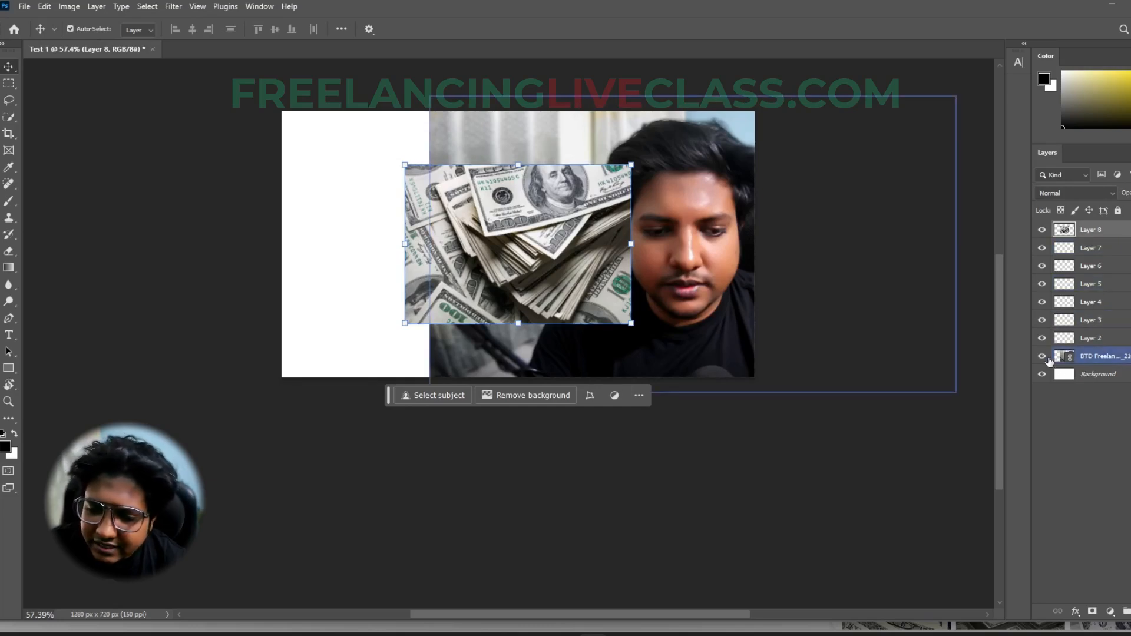
- Undock the Layers panel beside the canvas and lengthen it until the whole layer stack fits
{"action": "left_click_drag", "start_coordinate": [1055, 153], "coordinate": [869, 62]}
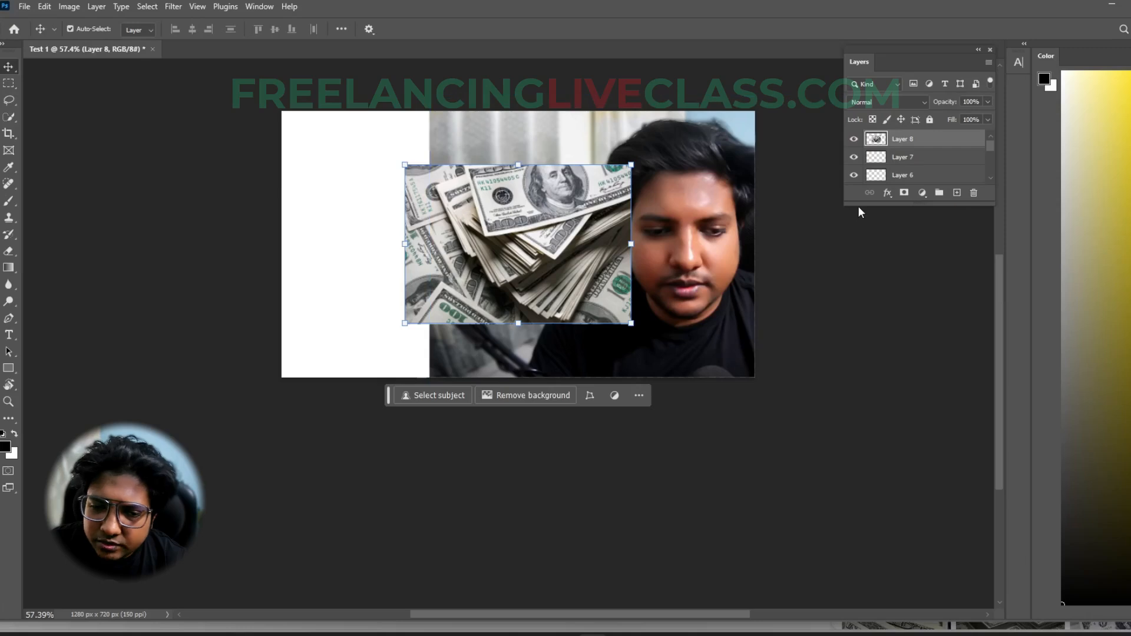
{"action": "left_click_drag", "start_coordinate": [859, 207], "coordinate": [899, 517]}
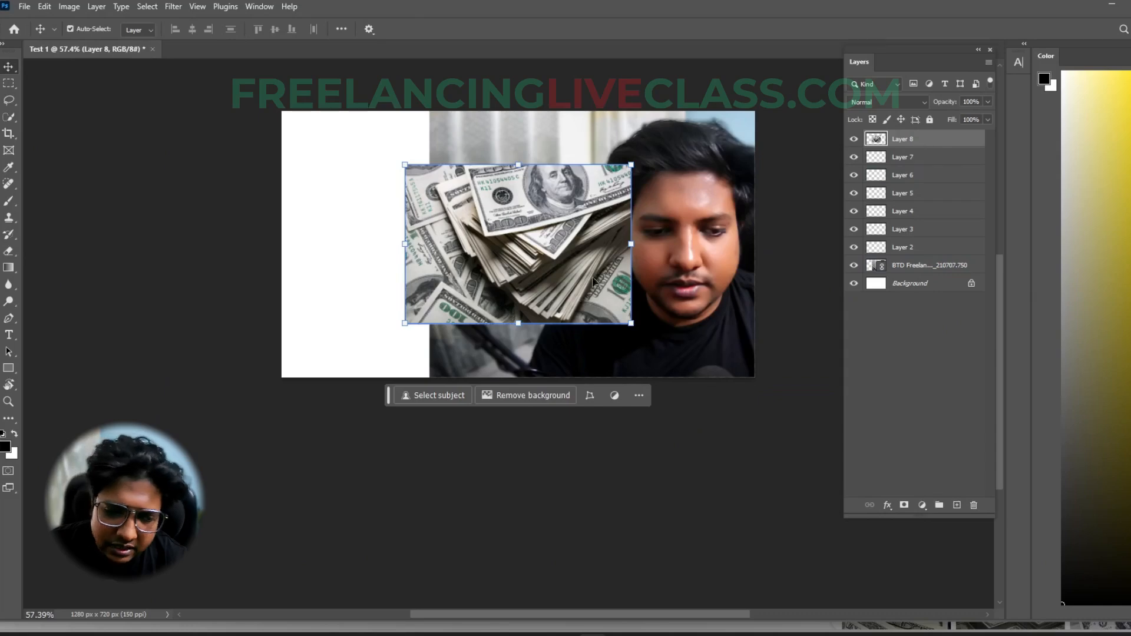
- Enlarge the dollar image proportionally to about 183.66%, shift it over the canvas's left side, and apply the transform
{"action": "left_click_drag", "start_coordinate": [633, 244], "coordinate": [824, 260]}
{"action": "left_click_drag", "start_coordinate": [646, 263], "coordinate": [429, 265]}
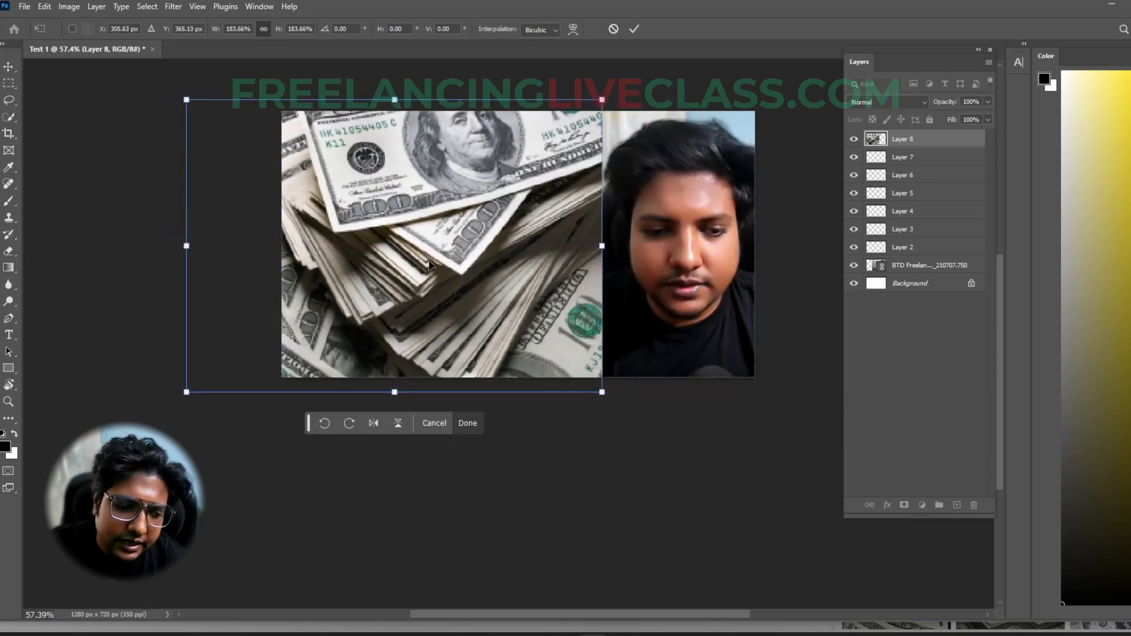
{"action": "key", "text": "Return"}
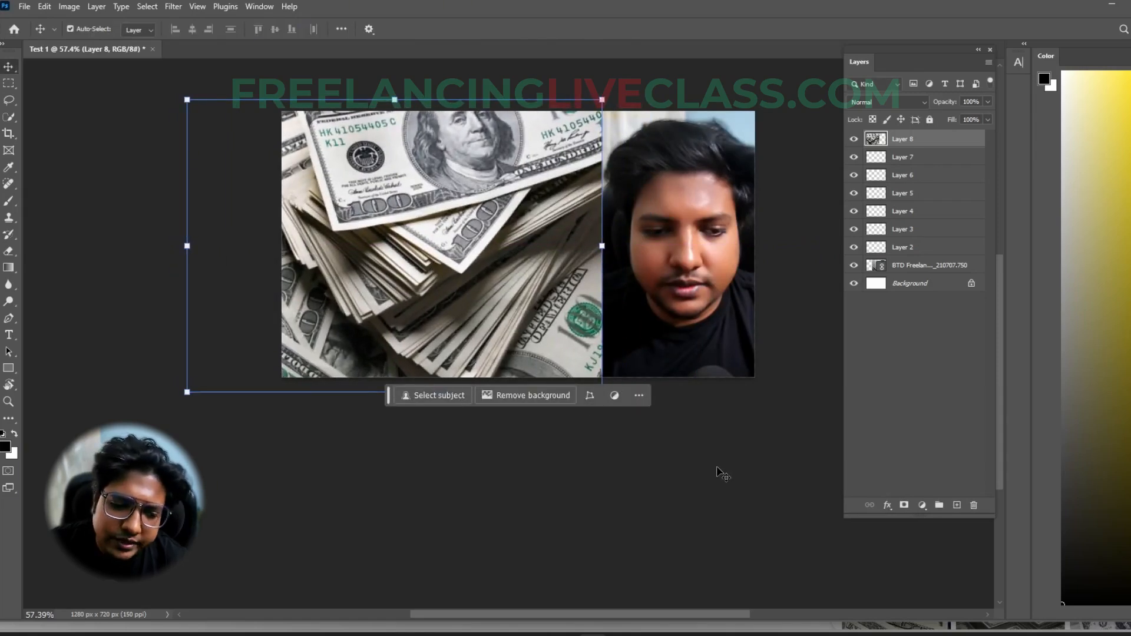
- Move the dollar image's Layer 8 below the linked photo, and restack it directly above the photo
{"action": "left_click_drag", "start_coordinate": [915, 144], "coordinate": [915, 275]}
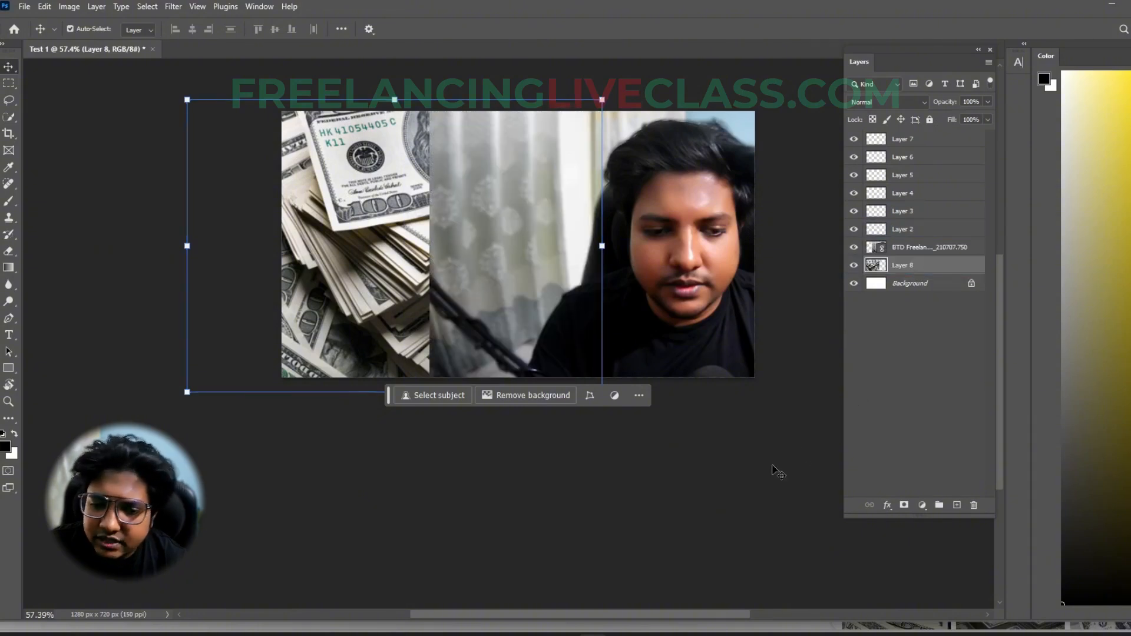
{"action": "left_click", "coordinate": [470, 277]}
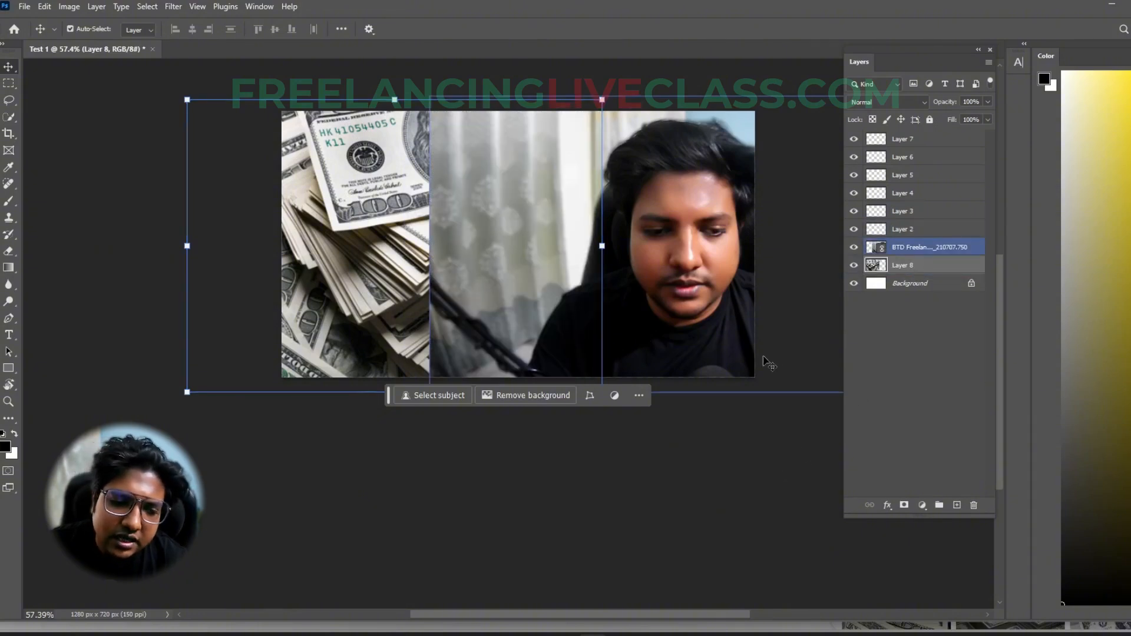
{"action": "left_click", "coordinate": [375, 219]}
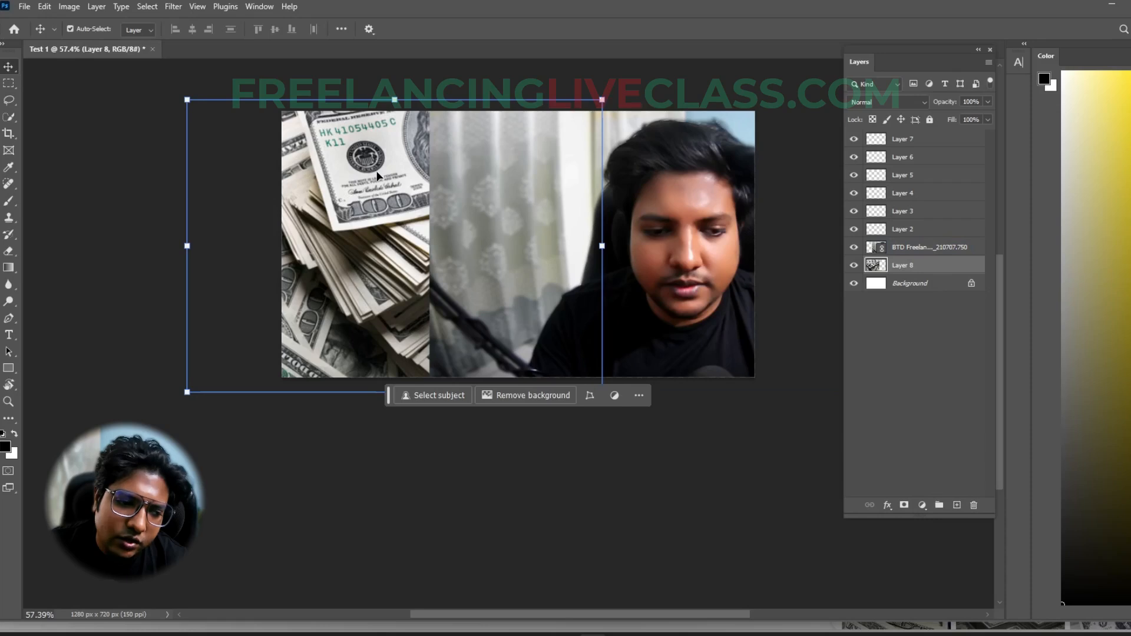
{"action": "left_click_drag", "start_coordinate": [915, 266], "coordinate": [917, 251]}
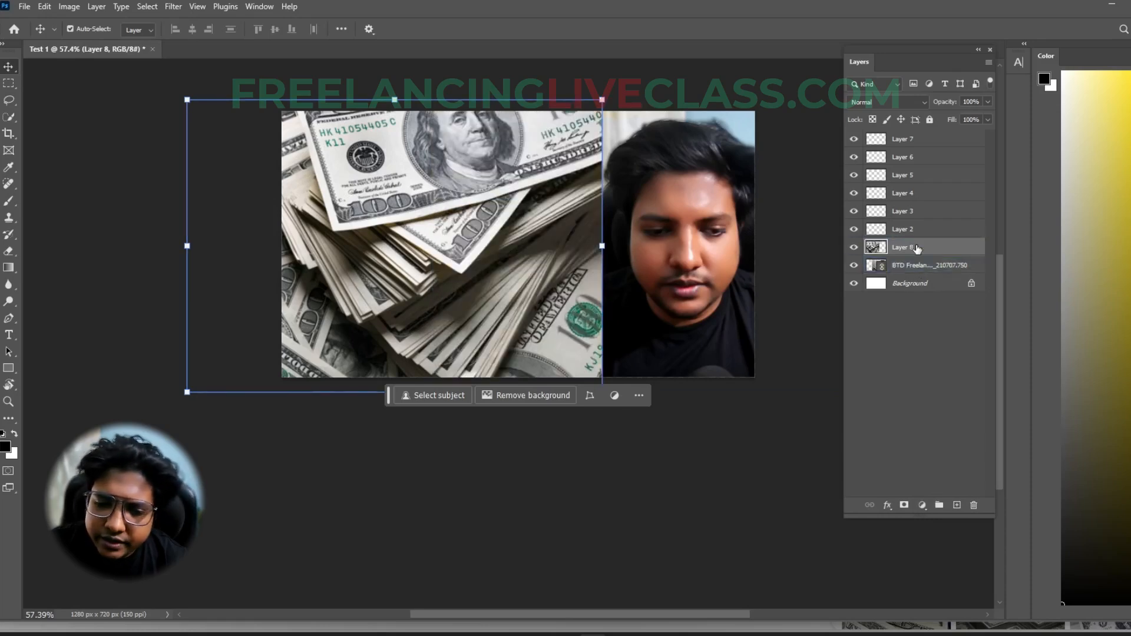
{"action": "left_click", "coordinate": [917, 249]}
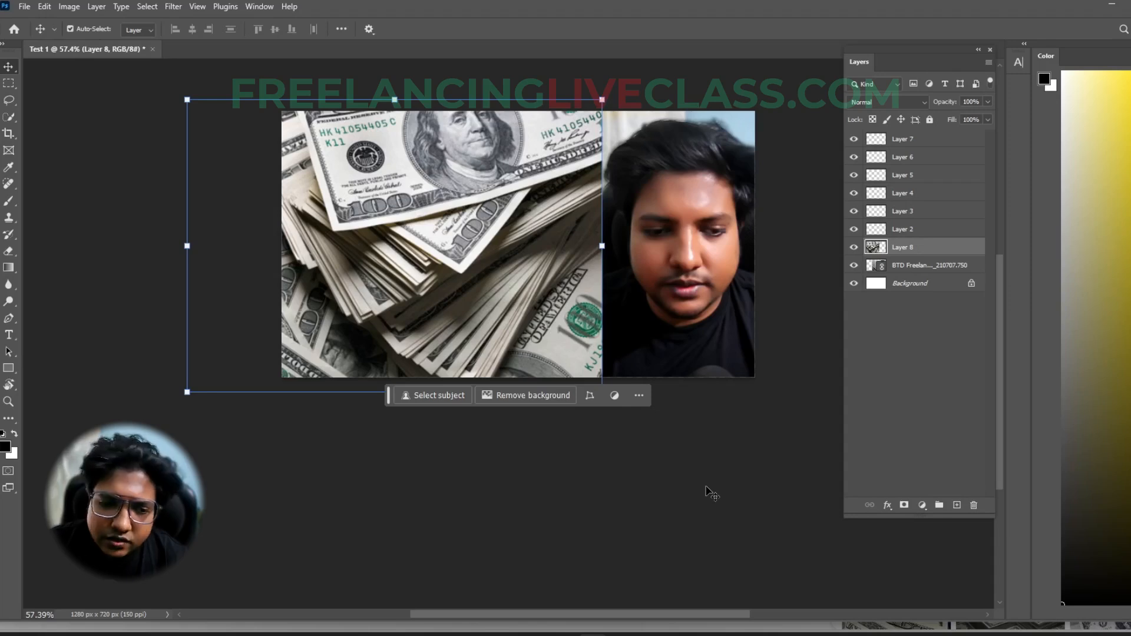
{"action": "left_click", "coordinate": [707, 488]}
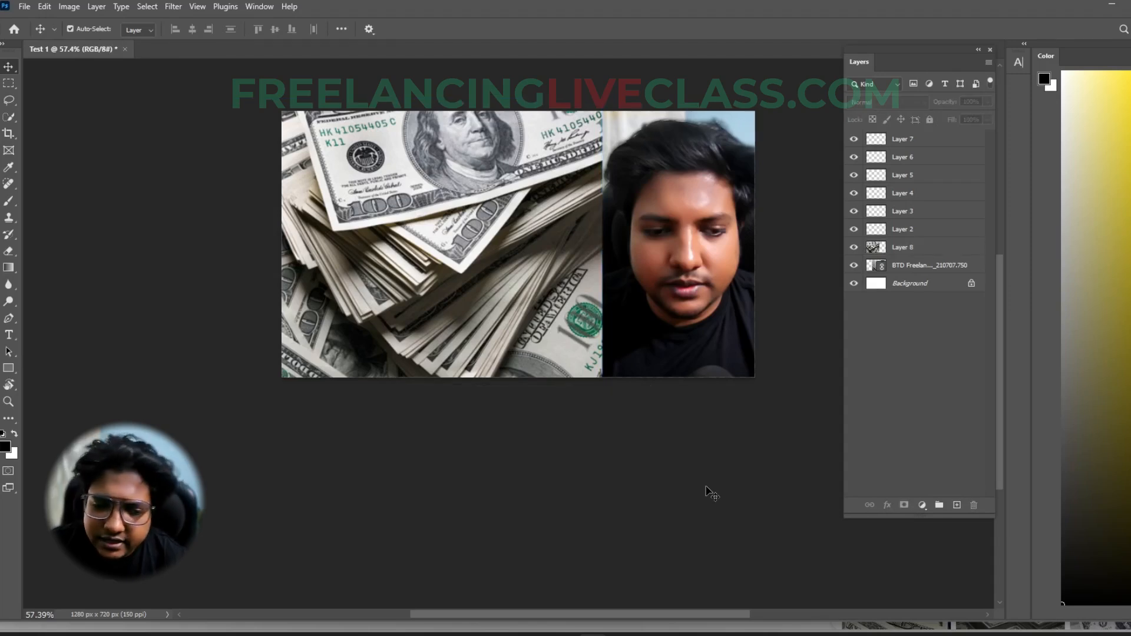
{"action": "left_click", "coordinate": [449, 206]}
{"action": "left_click", "coordinate": [637, 264]}
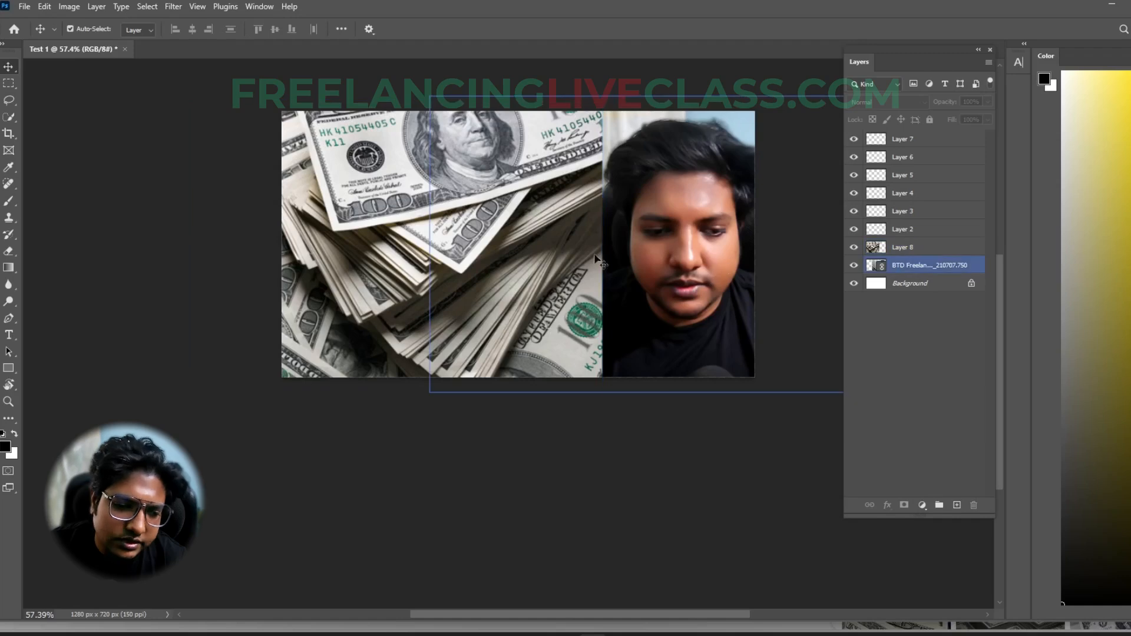
{"action": "left_click", "coordinate": [760, 451]}
{"action": "left_click", "coordinate": [710, 362]}
{"action": "left_click", "coordinate": [578, 200]}
{"action": "left_click", "coordinate": [669, 185]}
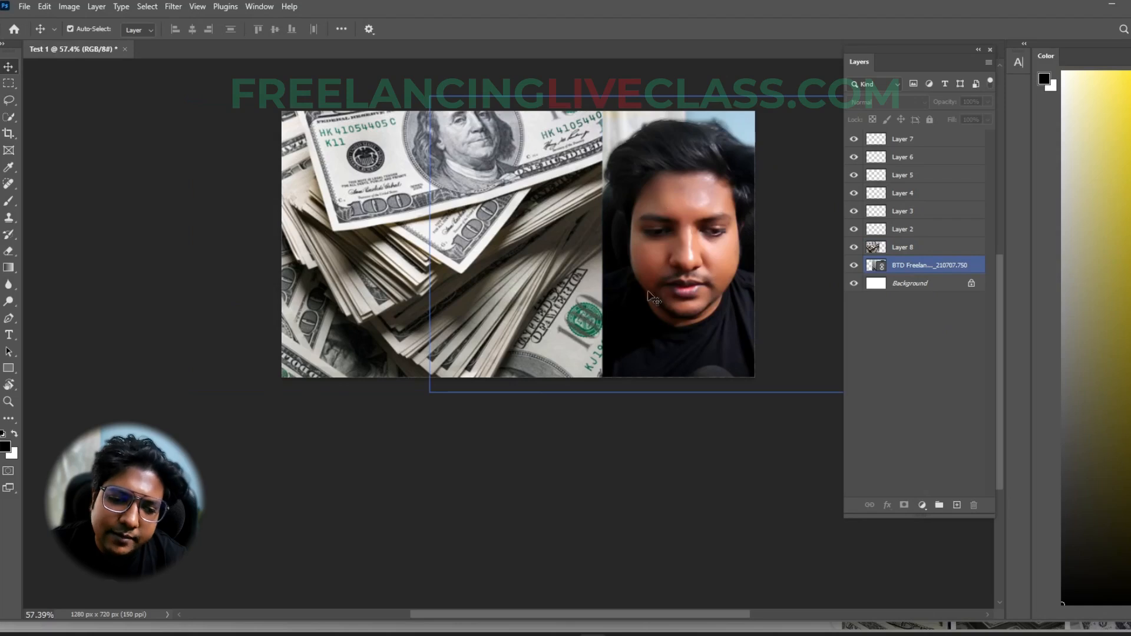
{"action": "left_click", "coordinate": [834, 463]}
{"action": "left_click", "coordinate": [498, 224]}
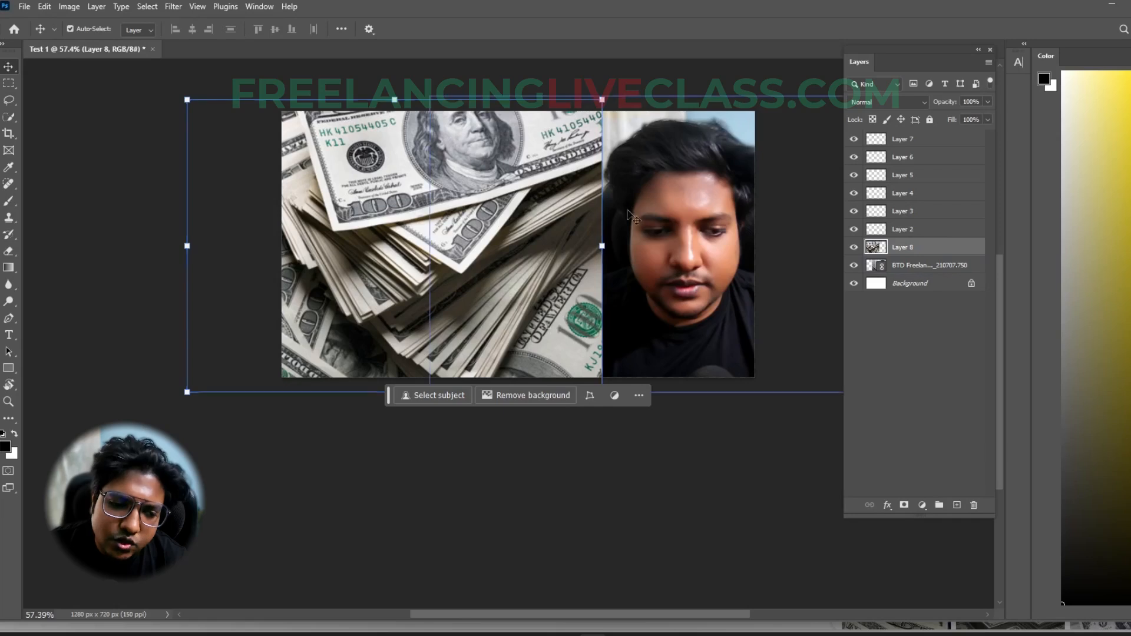
{"action": "left_click", "coordinate": [702, 474]}
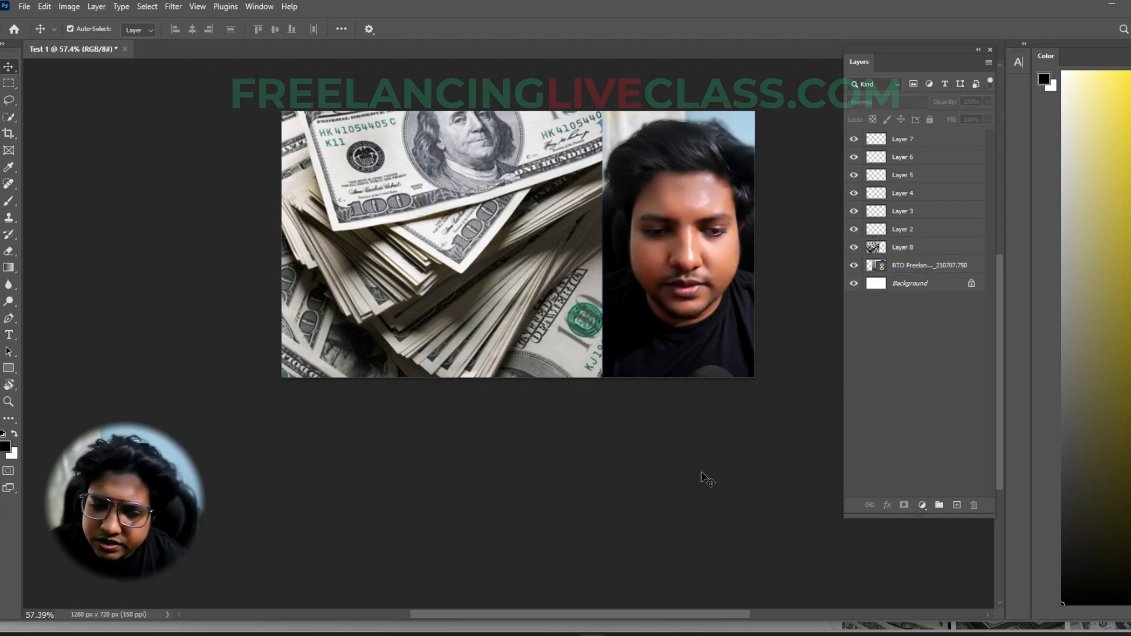
- Set the Eraser's hardness to 100% and erase one spot near the dollar image's right edge on Layer 8
{"action": "left_click", "coordinate": [539, 289]}
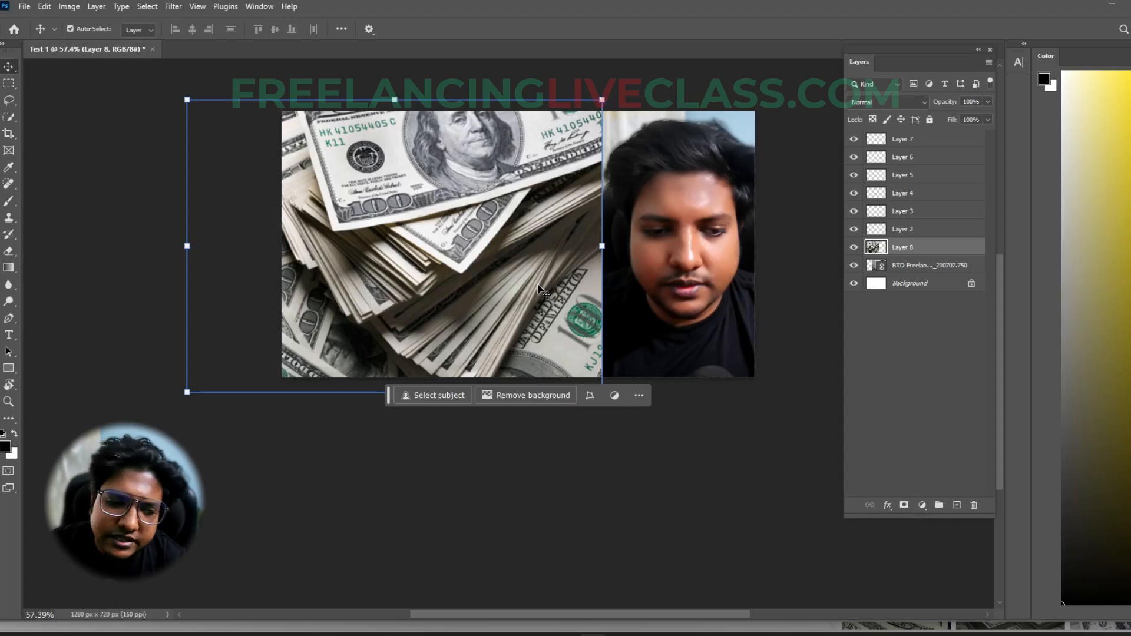
{"action": "left_click", "coordinate": [10, 252]}
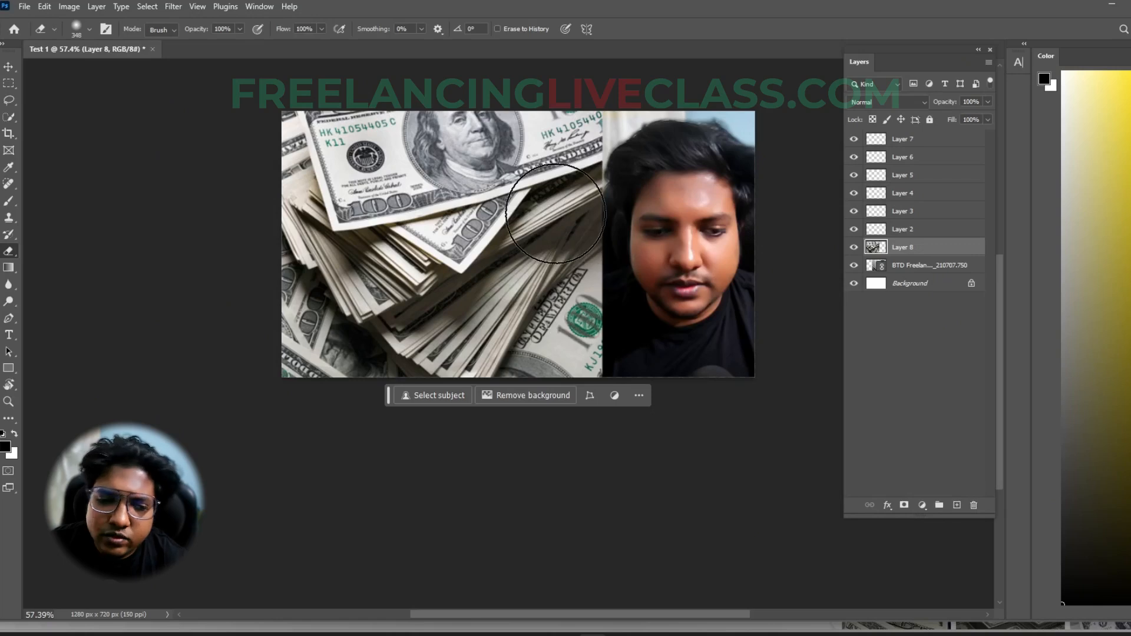
{"action": "left_click", "coordinate": [86, 31]}
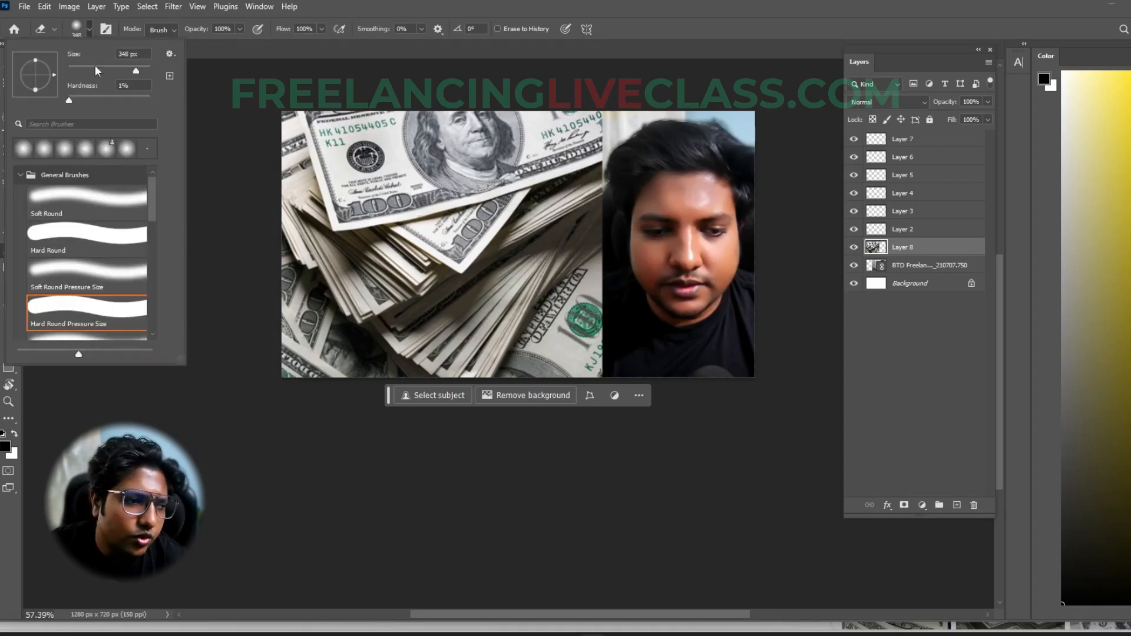
{"action": "left_click_drag", "start_coordinate": [70, 101], "coordinate": [178, 108]}
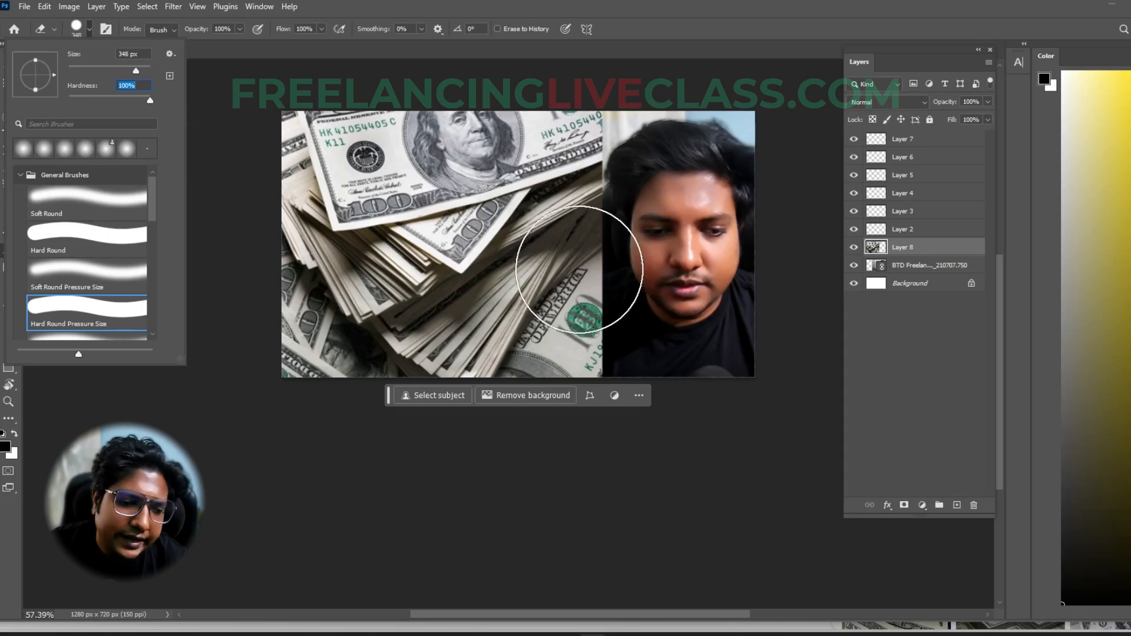
{"action": "left_click", "coordinate": [566, 260]}
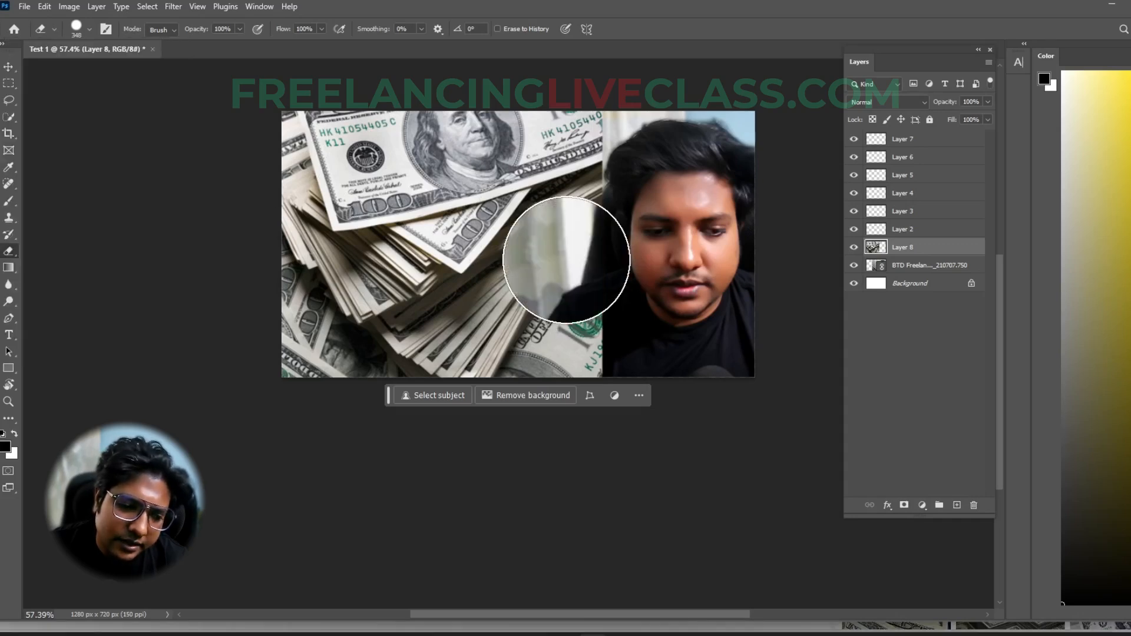
- Set the Eraser's hardness to 0%, try soft erasing around the hard-edged spot, and undo all erasing on the dollar image
{"action": "left_click", "coordinate": [90, 29]}
{"action": "left_click_drag", "start_coordinate": [153, 100], "coordinate": [69, 105]}
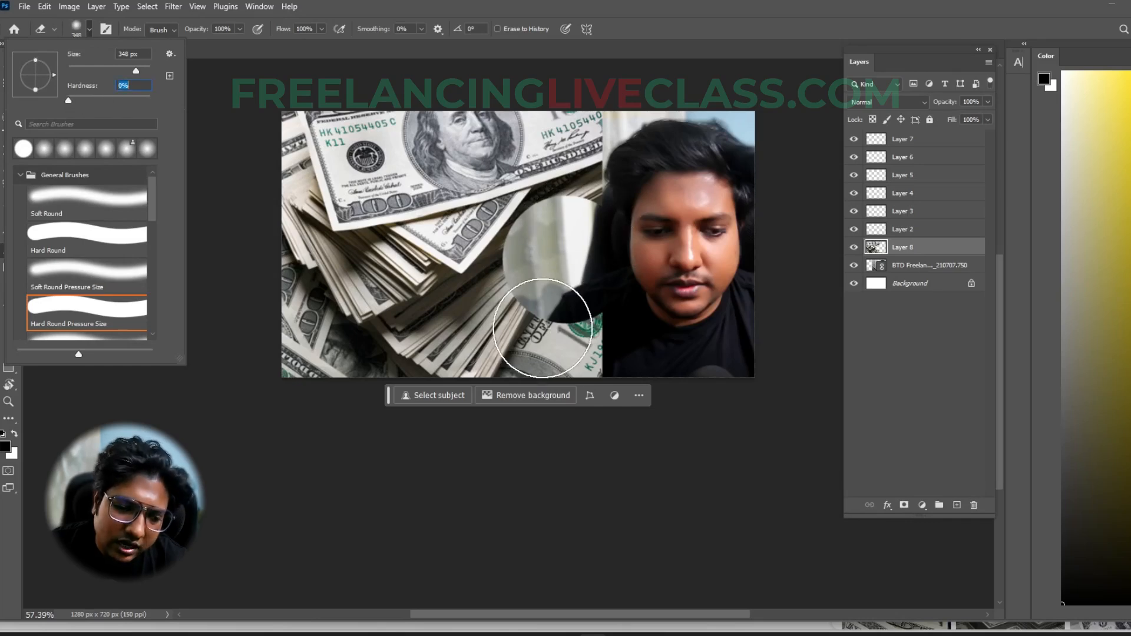
{"action": "left_click", "coordinate": [531, 297]}
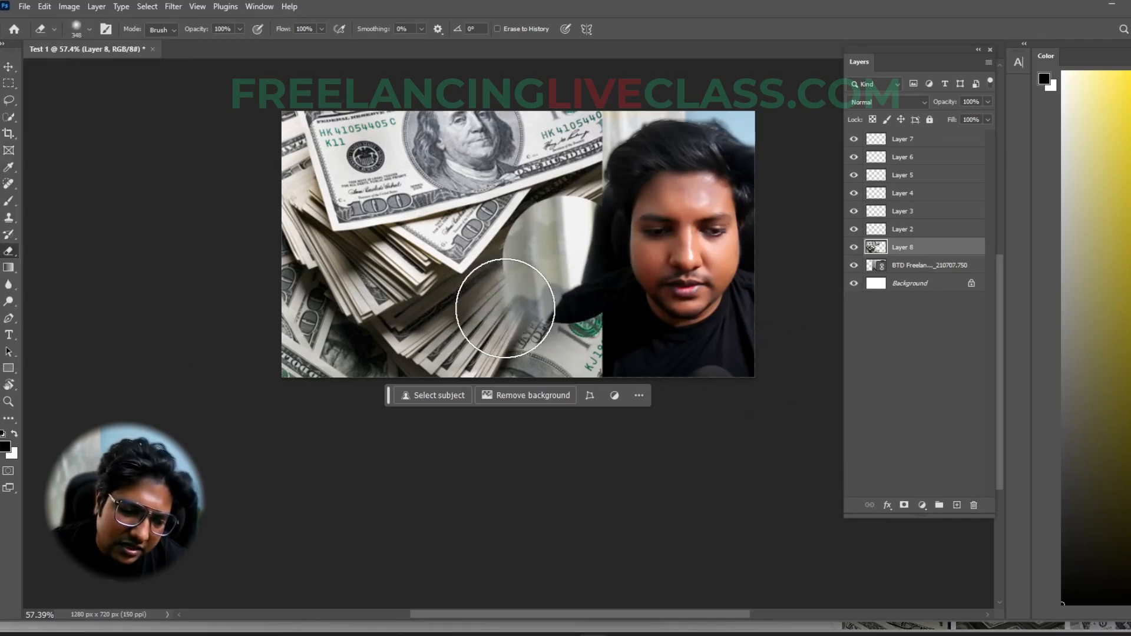
{"action": "left_click", "coordinate": [583, 201]}
{"action": "mouse_move", "coordinate": [569, 215]}
{"action": "left_mouse_down"}
{"action": "mouse_move", "coordinate": [544, 227]}
{"action": "mouse_move", "coordinate": [530, 261]}
{"action": "mouse_move", "coordinate": [558, 207]}
{"action": "mouse_move", "coordinate": [561, 241]}
{"action": "left_mouse_up"}
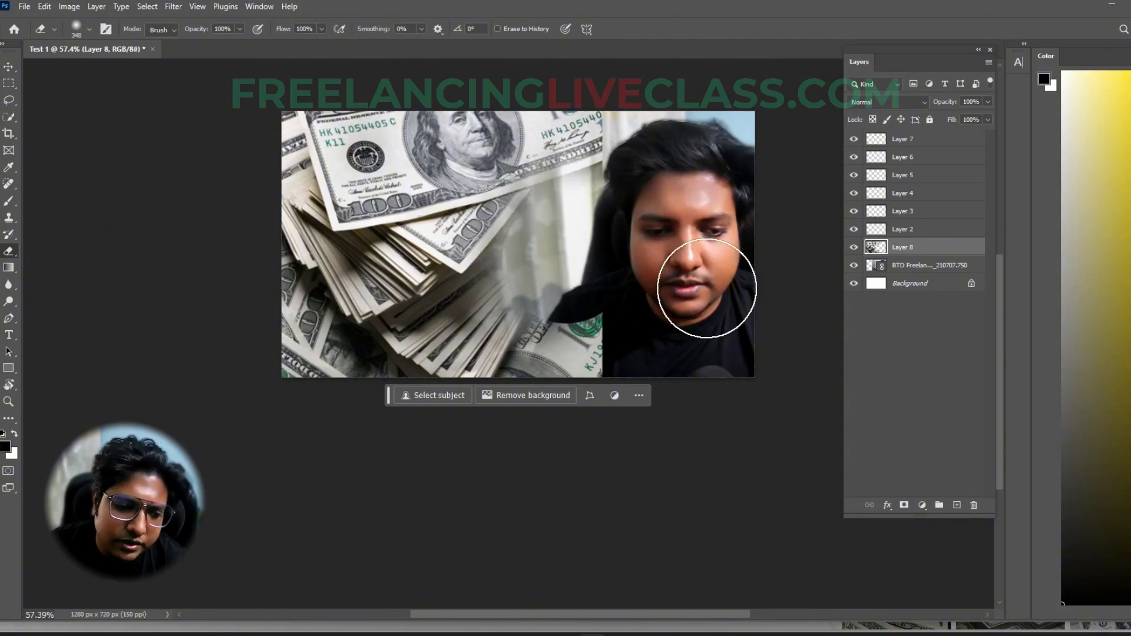
{"action": "key", "text": "ctrl+z"}
{"action": "key", "text": "ctrl+z"}
{"action": "key", "text": "ctrl+z"}
{"action": "key", "text": "ctrl+z"}
{"action": "key", "text": "ctrl+z"}
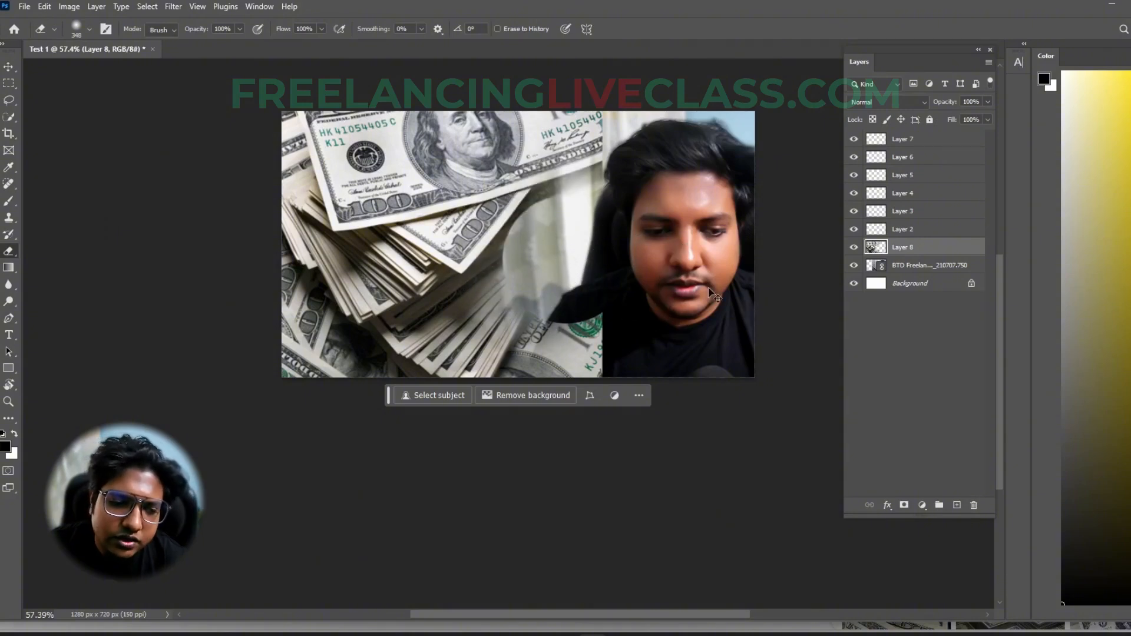
{"action": "key", "text": "ctrl+z"}
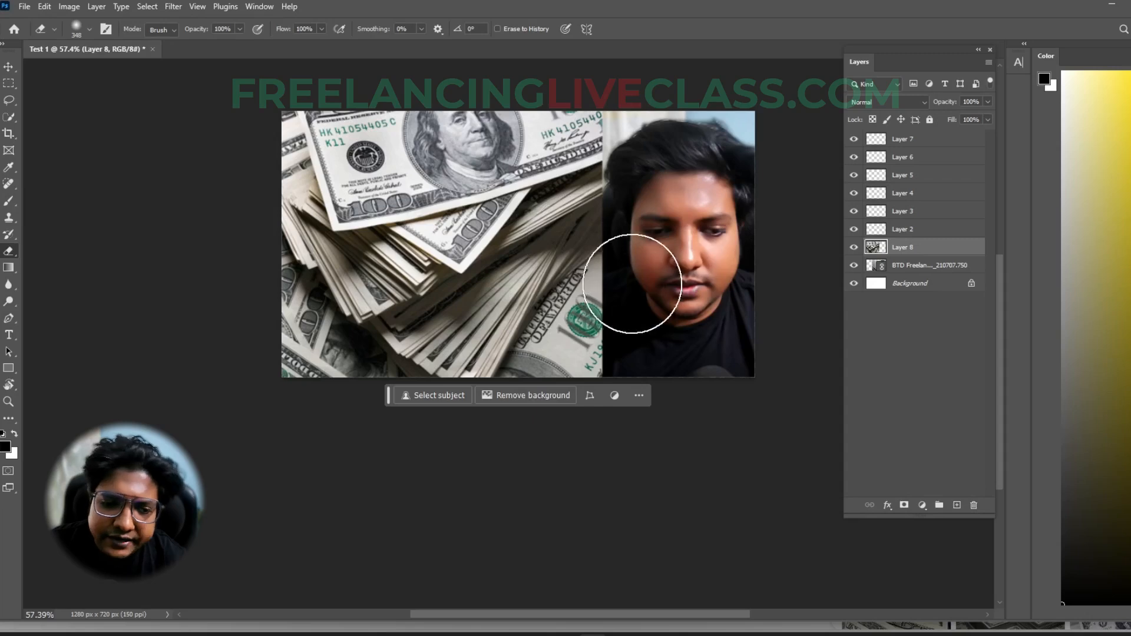
- Softly erase the dollar image's right edge to blend it into the photo, and undo the last erasing strokes
{"action": "mouse_move", "coordinate": [646, 121]}
{"action": "left_mouse_down"}
{"action": "mouse_move", "coordinate": [633, 282]}
{"action": "mouse_move", "coordinate": [642, 256]}
{"action": "mouse_move", "coordinate": [620, 340]}
{"action": "mouse_move", "coordinate": [617, 312]}
{"action": "mouse_move", "coordinate": [557, 396]}
{"action": "left_mouse_up"}
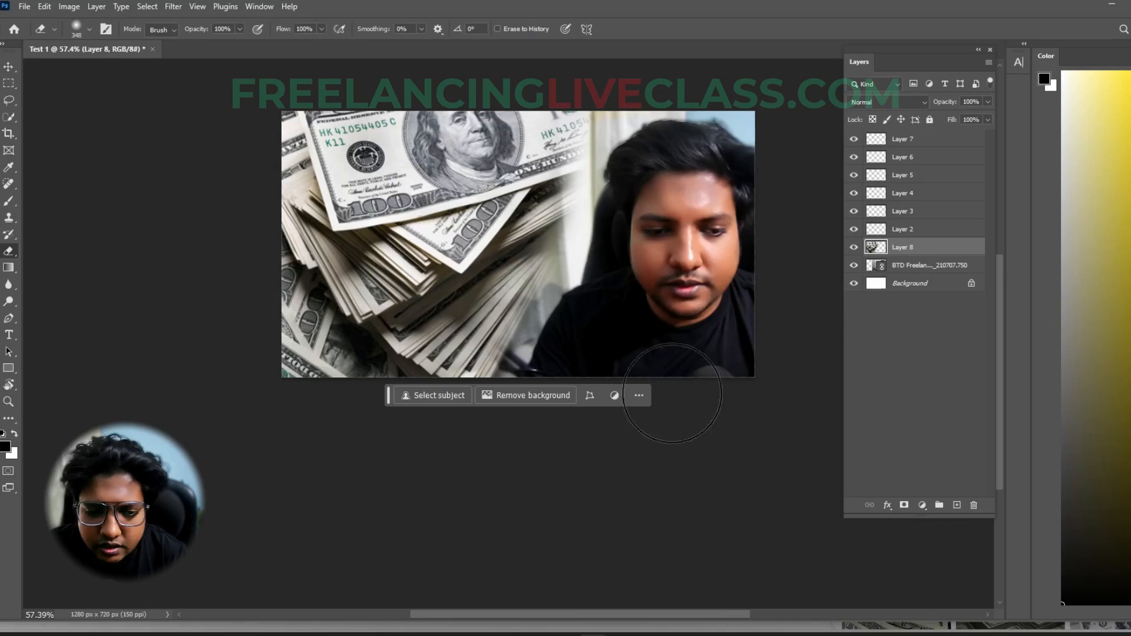
{"action": "left_click", "coordinate": [758, 427], "text": "ctrl"}
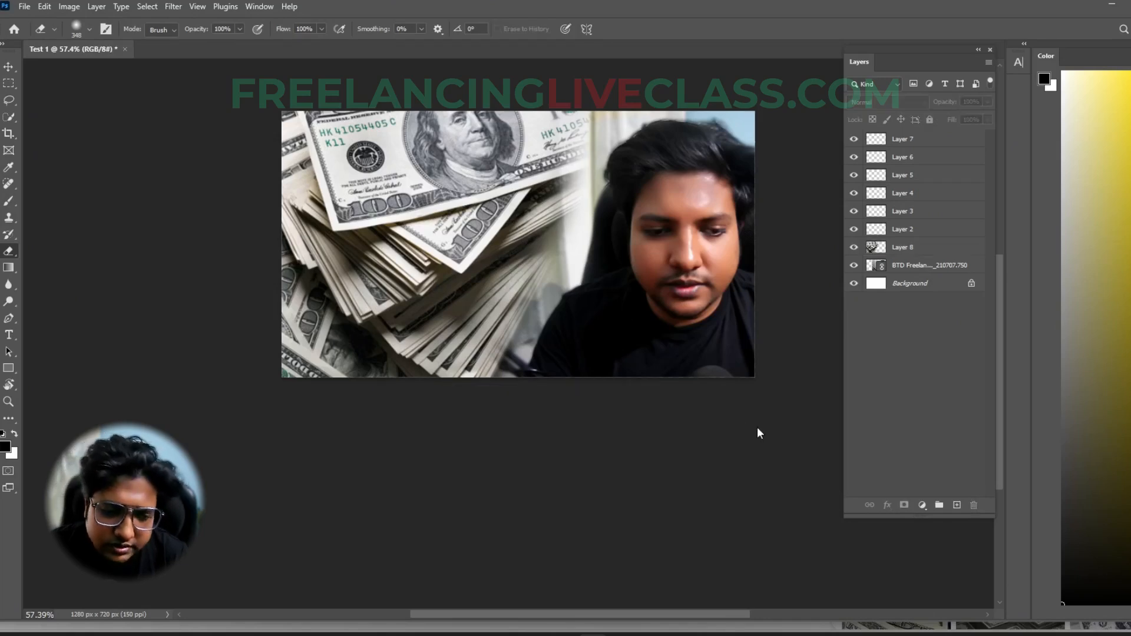
{"action": "key", "text": "ctrl+z"}
{"action": "key", "text": "ctrl+z"}
{"action": "key", "text": "ctrl+z"}
- Undo the remaining erasing on the dollar image, and add a layer mask to Layer 8
{"action": "key", "text": "ctrl+z"}
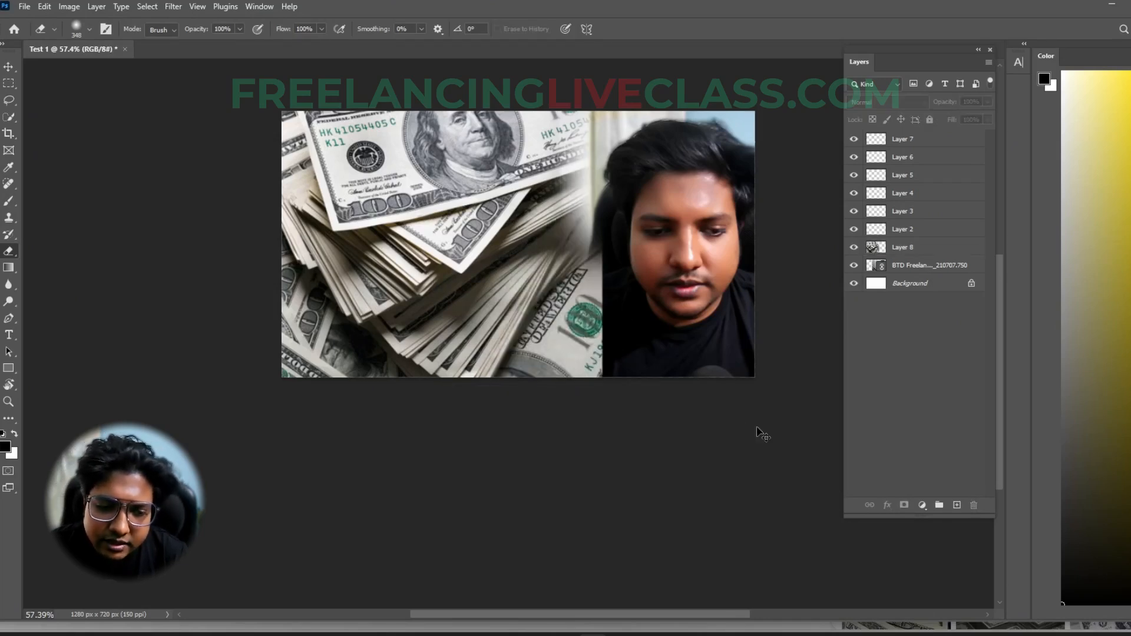
{"action": "key", "text": "ctrl+z"}
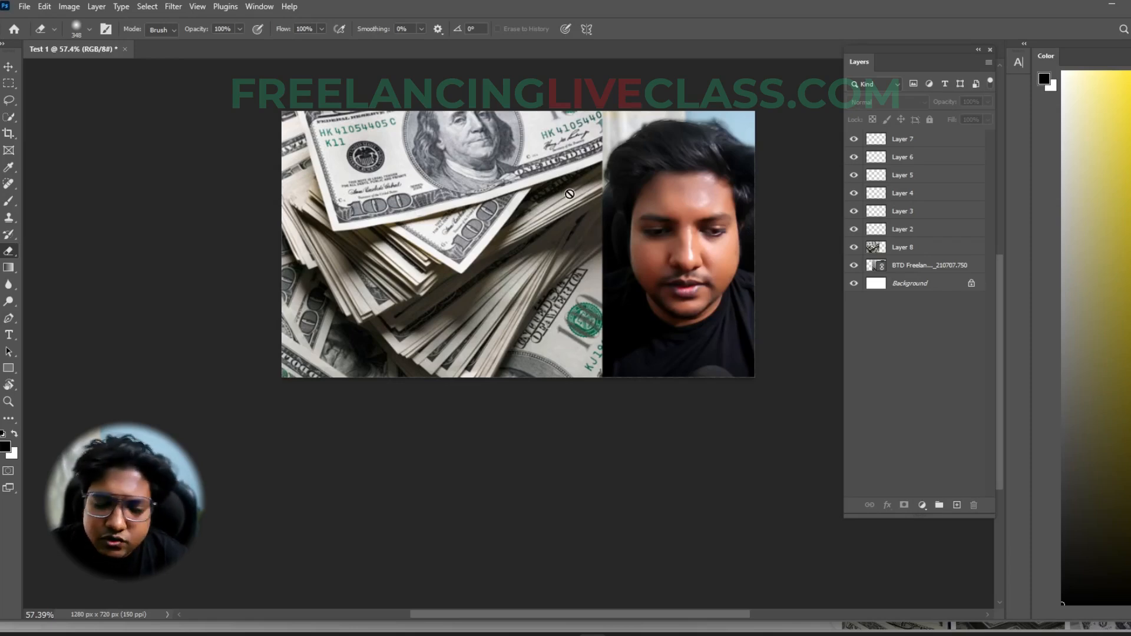
{"action": "left_click", "coordinate": [922, 248]}
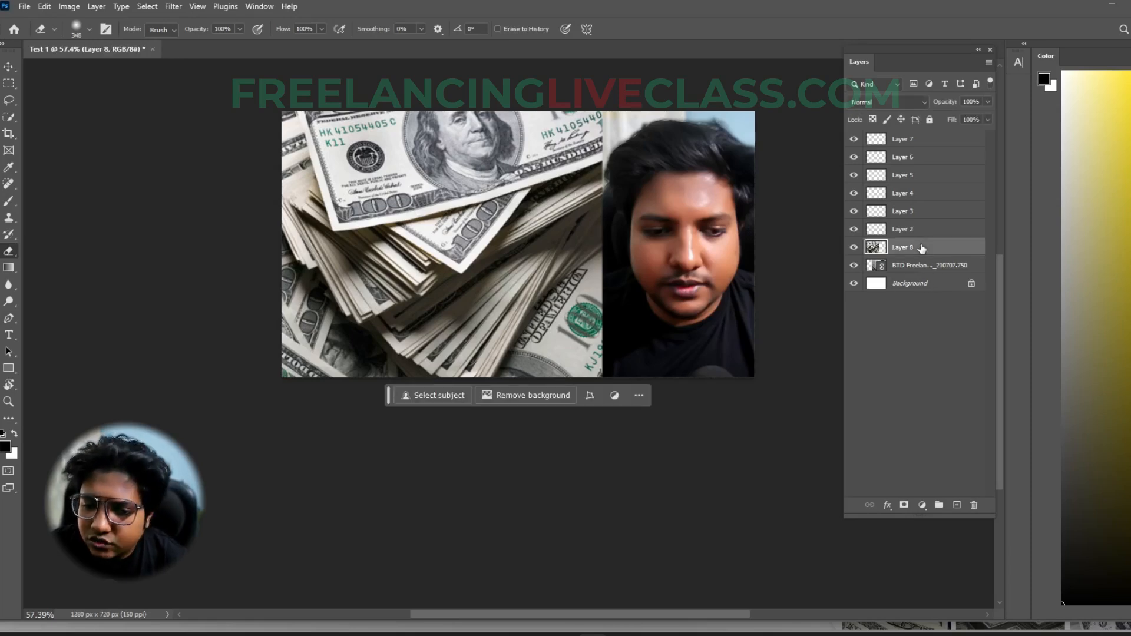
{"action": "left_click", "coordinate": [904, 505]}
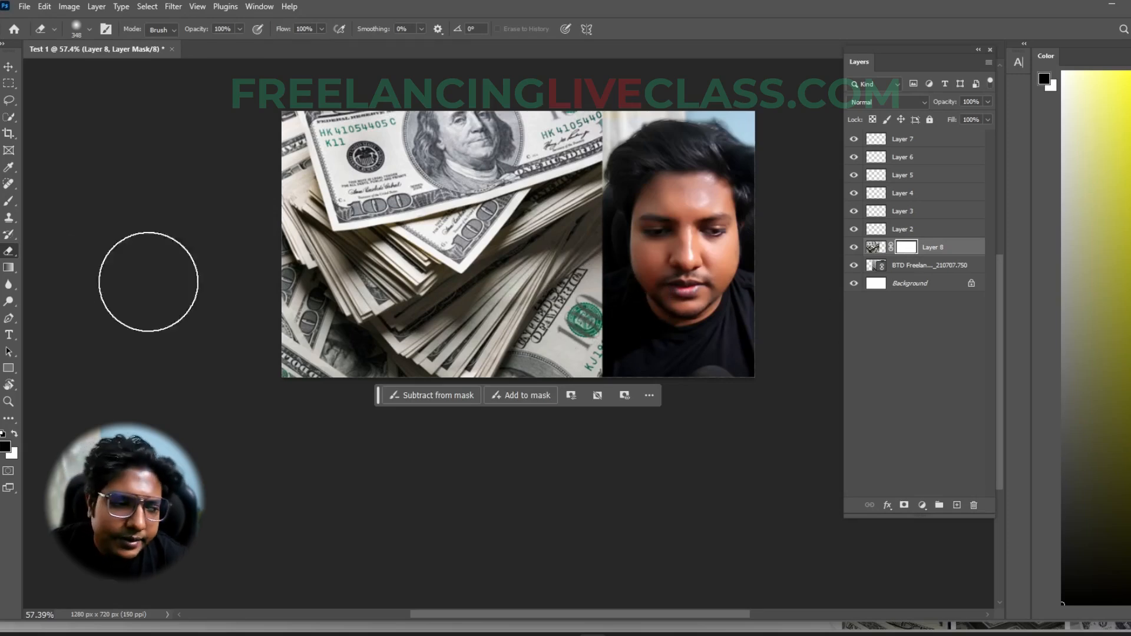
- Switch to the Brush tool and enlarge the soft brush to 500 px
{"action": "left_click", "coordinate": [12, 197]}
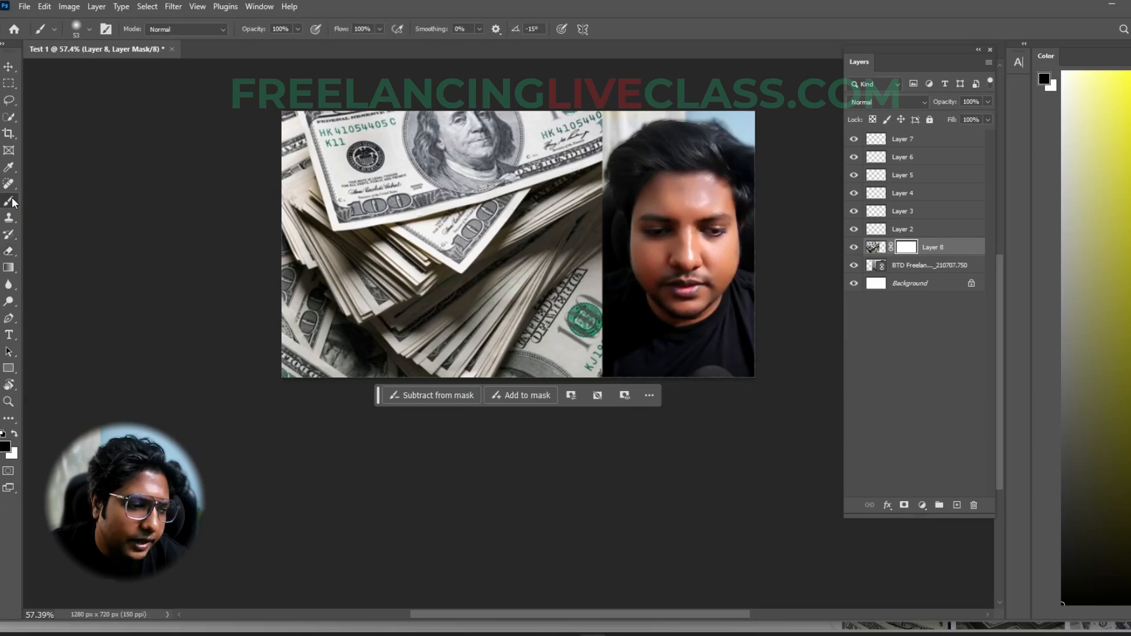
{"action": "right_click", "coordinate": [616, 248], "text": "alt"}
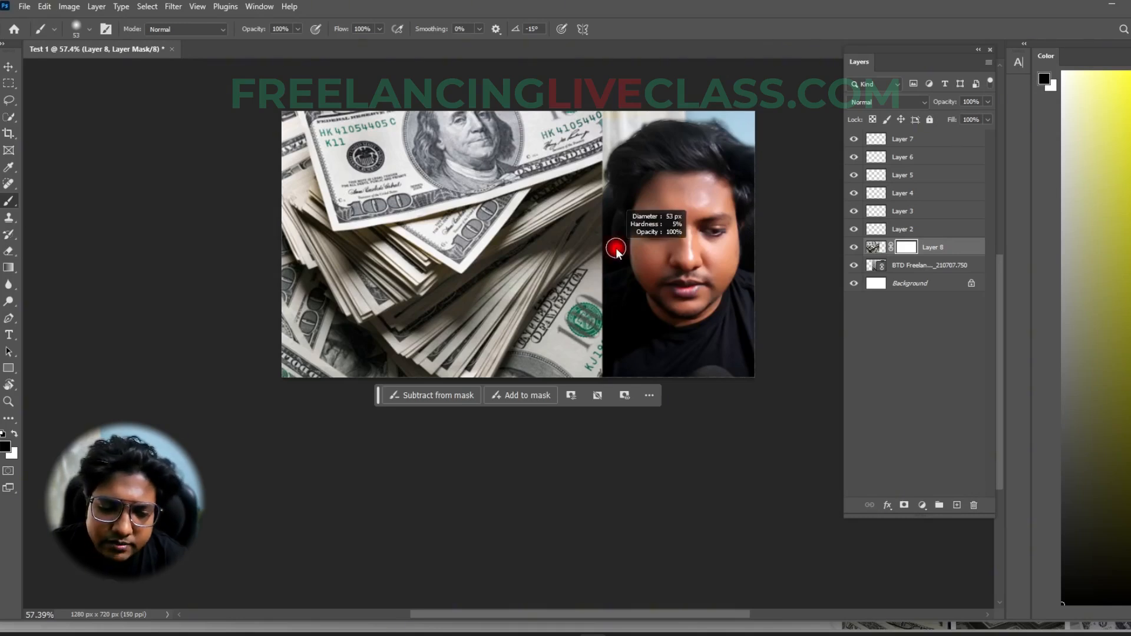
{"action": "mouse_move", "coordinate": [616, 248]}
{"action": "left_mouse_down"}
{"action": "mouse_move", "coordinate": [728, 259]}
{"action": "mouse_move", "coordinate": [617, 248]}
{"action": "mouse_move", "coordinate": [707, 264]}
{"action": "mouse_move", "coordinate": [693, 188]}
{"action": "left_mouse_up"}
{"action": "mouse_move", "coordinate": [692, 122]}
{"action": "left_mouse_down"}
{"action": "mouse_move", "coordinate": [701, 376]}
{"action": "mouse_move", "coordinate": [674, 113]}
{"action": "mouse_move", "coordinate": [673, 125]}
{"action": "mouse_move", "coordinate": [625, 97]}
{"action": "mouse_move", "coordinate": [578, 114]}
{"action": "left_mouse_up"}
{"action": "left_click_drag", "start_coordinate": [633, 268], "coordinate": [675, 274]}
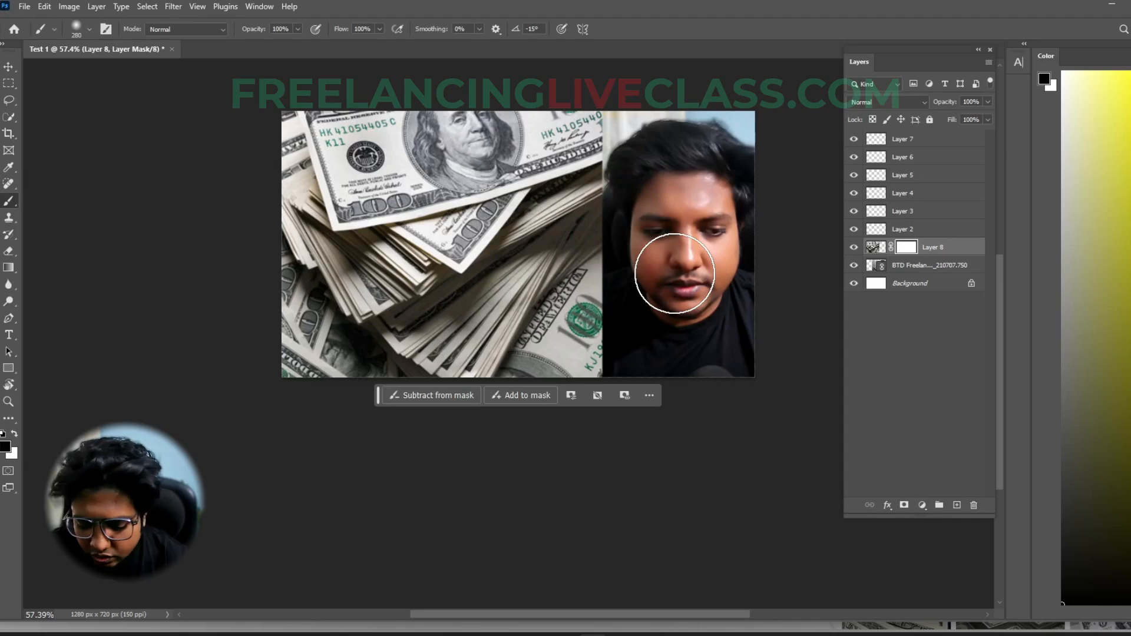
{"action": "key", "text": "bracketleft"}
{"action": "key", "text": "bracketleft"}
{"action": "key", "text": "bracketleft"}
{"action": "key", "text": "bracketright"}
{"action": "key", "text": "bracketright"}
{"action": "key", "text": "bracketright"}
{"action": "key", "text": "bracketright"}
{"action": "key", "text": "bracketright"}
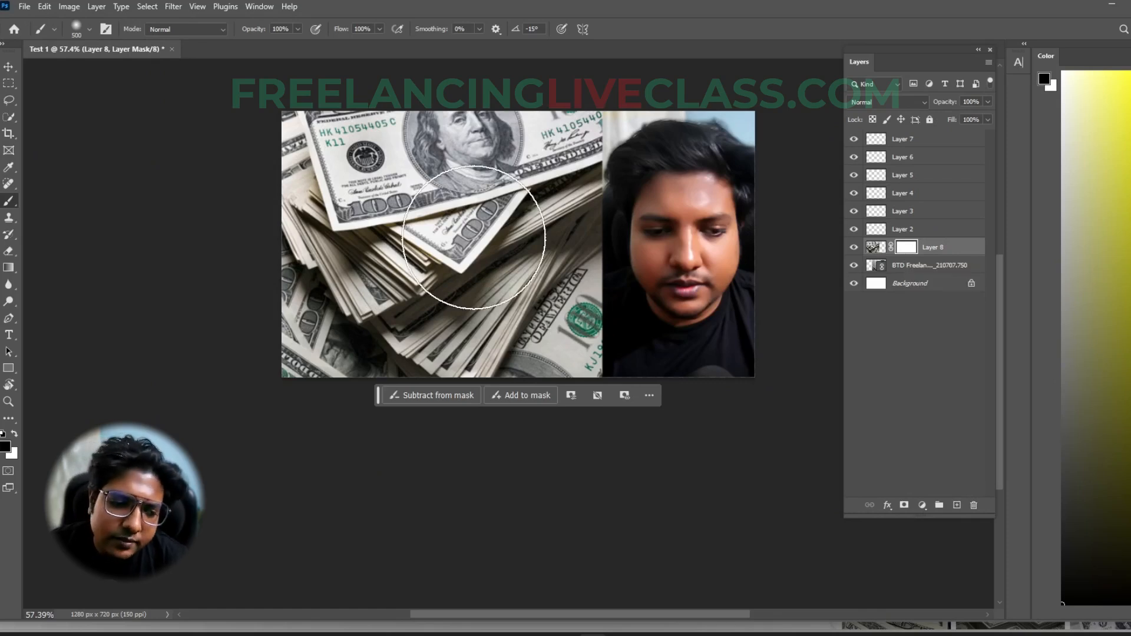
- Reduce the brush to 193 px and paint a soft black heart shape over the dollar image on Layer 2
{"action": "left_click", "coordinate": [920, 235]}
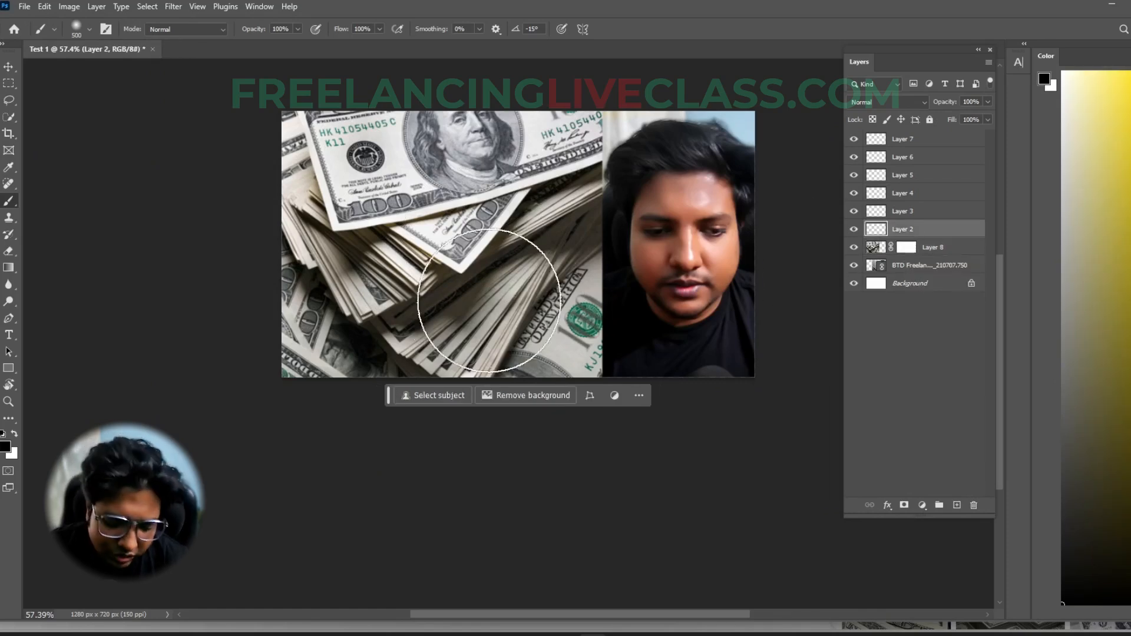
{"action": "left_click_drag", "start_coordinate": [577, 252], "coordinate": [510, 251]}
{"action": "mouse_move", "coordinate": [385, 184]}
{"action": "left_mouse_down"}
{"action": "mouse_move", "coordinate": [404, 240]}
{"action": "mouse_move", "coordinate": [460, 186]}
{"action": "mouse_move", "coordinate": [431, 236]}
{"action": "left_mouse_up"}
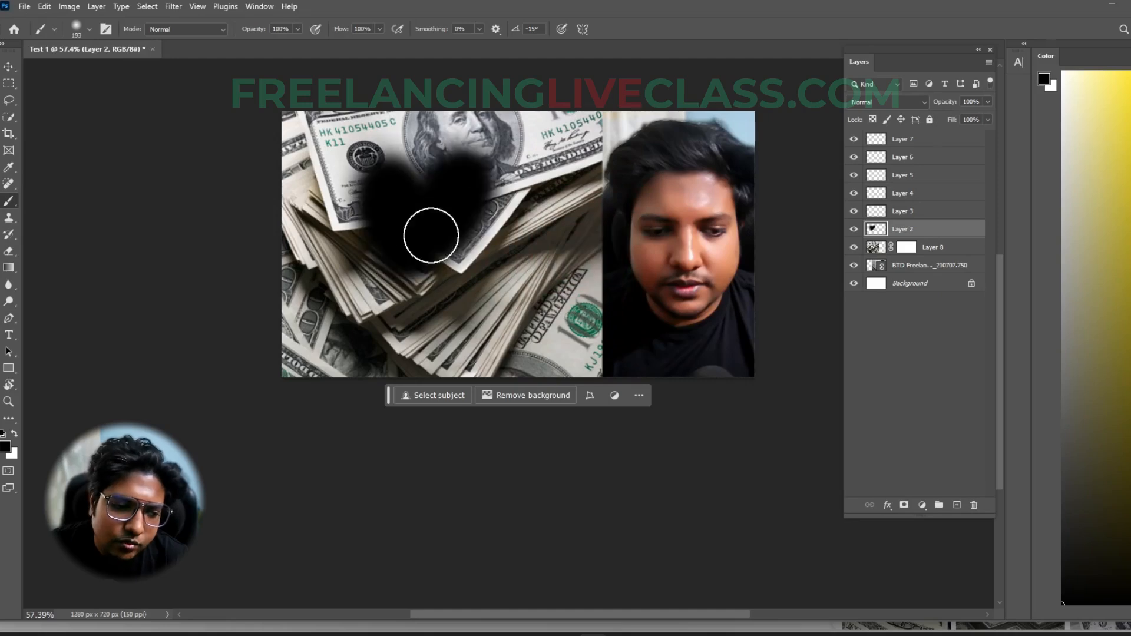
- Set the foreground color to yellow c9b520, paint over the black shape on Layer 2, and undo all painting on that layer
{"action": "left_click", "coordinate": [6, 449]}
{"action": "left_click", "coordinate": [872, 375]}
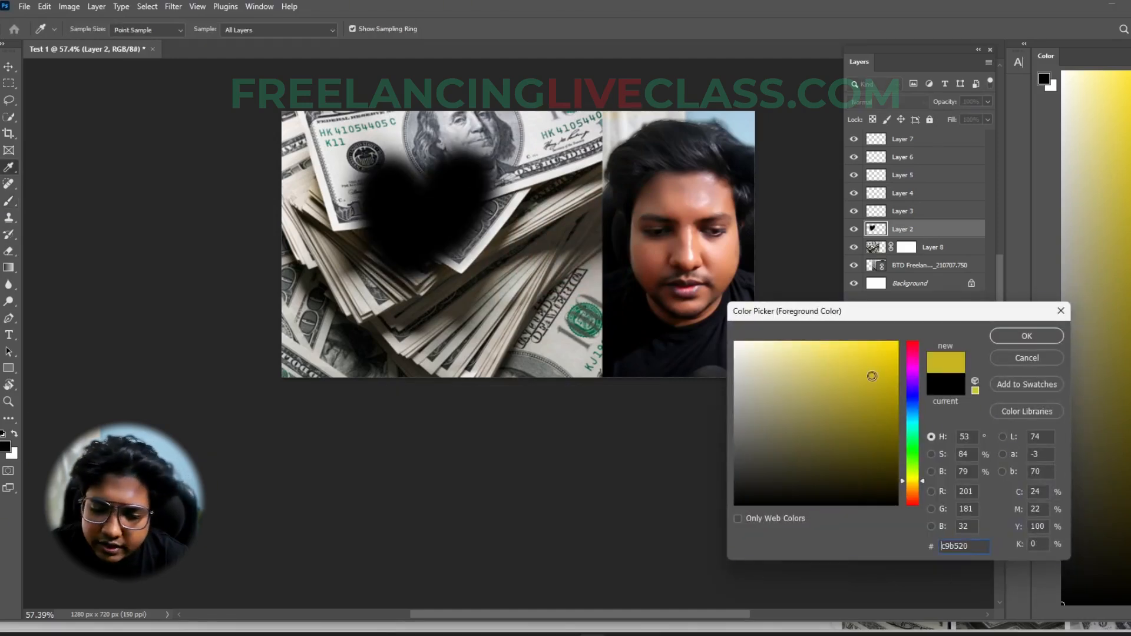
{"action": "left_click", "coordinate": [996, 337]}
{"action": "left_click_drag", "start_coordinate": [401, 182], "coordinate": [439, 260]}
{"action": "left_click", "coordinate": [489, 168]}
{"action": "mouse_move", "coordinate": [365, 169]}
{"action": "left_mouse_down"}
{"action": "mouse_move", "coordinate": [426, 232]}
{"action": "mouse_move", "coordinate": [508, 288]}
{"action": "mouse_move", "coordinate": [491, 183]}
{"action": "mouse_move", "coordinate": [483, 174]}
{"action": "mouse_move", "coordinate": [394, 301]}
{"action": "mouse_move", "coordinate": [416, 175]}
{"action": "mouse_move", "coordinate": [474, 184]}
{"action": "left_mouse_up"}
{"action": "key", "text": "ctrl+z"}
{"action": "key", "text": "ctrl+z"}
{"action": "key", "text": "ctrl+z"}
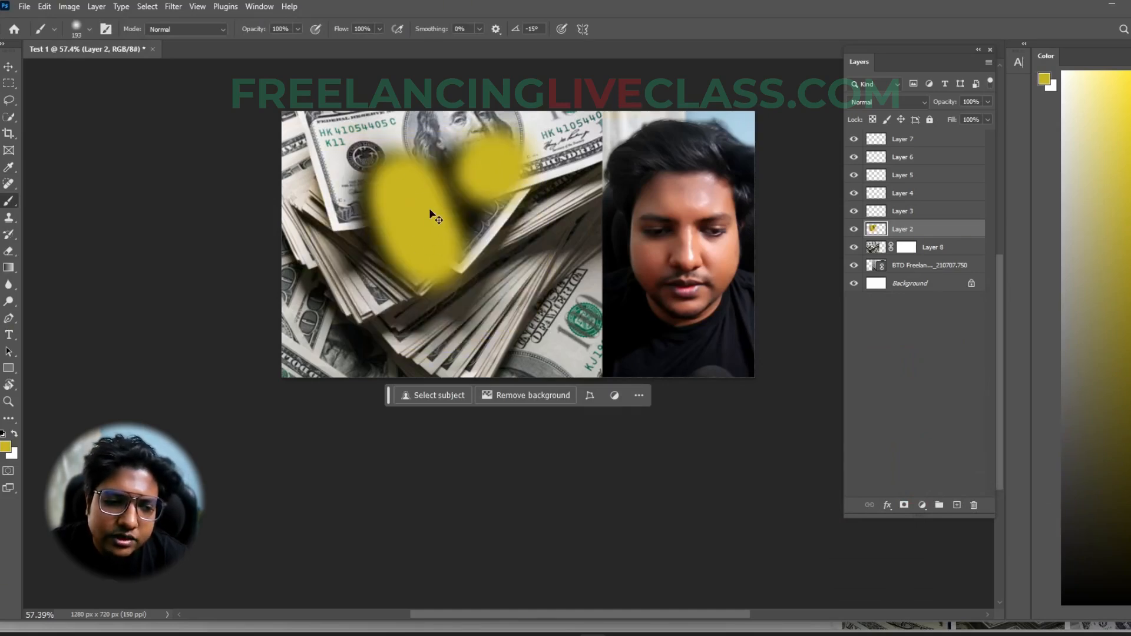
{"action": "key", "text": "ctrl+z"}
{"action": "key", "text": "ctrl+z"}
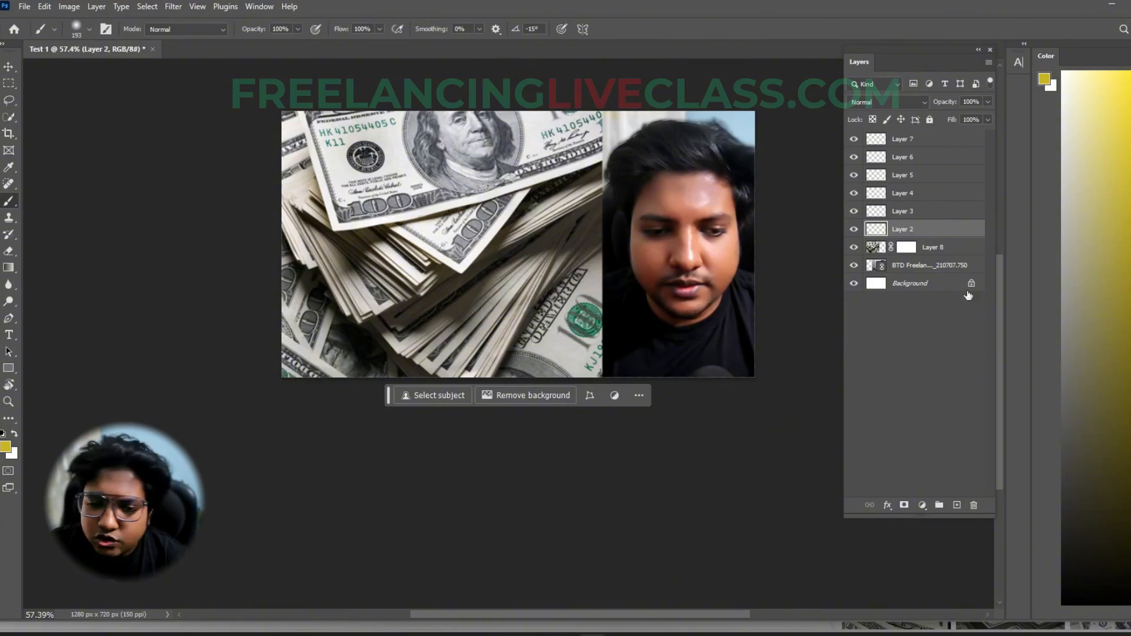
- Select Layer 8's mask, try other foreground and background colors on it, and reset them to black foreground and white background
{"action": "left_click", "coordinate": [905, 247]}
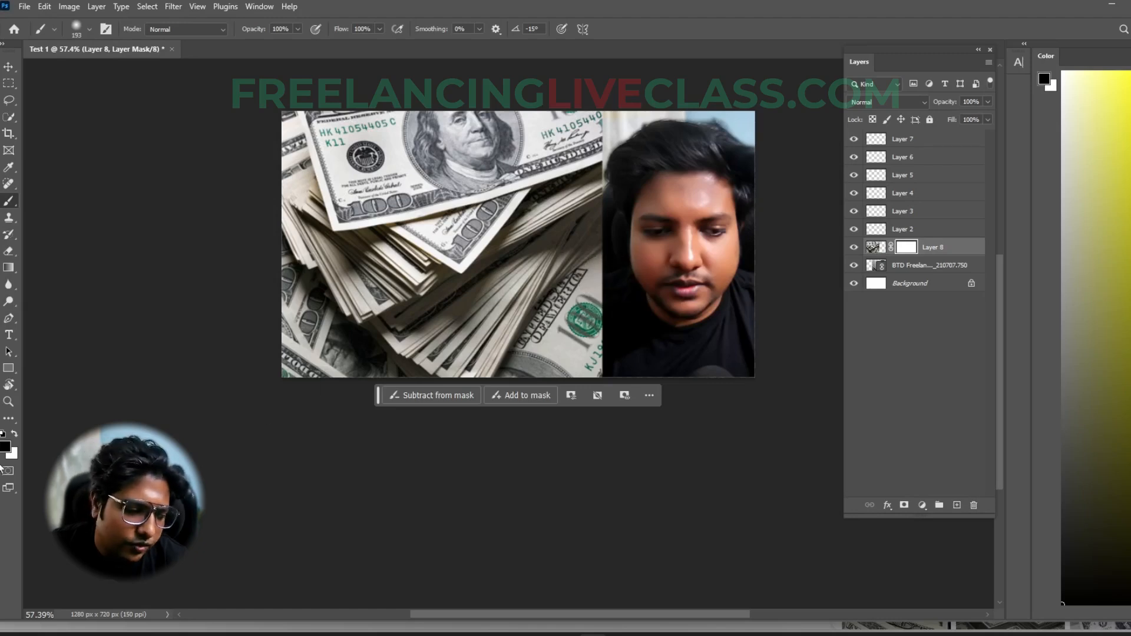
{"action": "left_click", "coordinate": [7, 448]}
{"action": "left_click", "coordinate": [863, 451]}
{"action": "left_click", "coordinate": [1017, 338]}
{"action": "left_click", "coordinate": [12, 454]}
{"action": "left_click", "coordinate": [886, 375]}
{"action": "left_click", "coordinate": [1009, 336]}
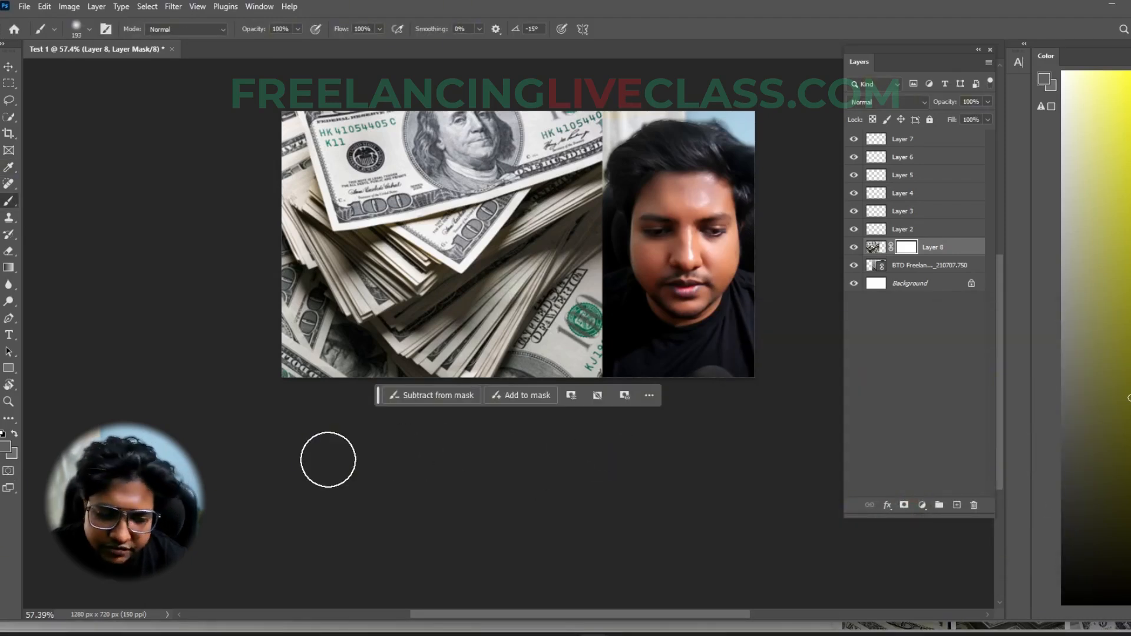
{"action": "key", "text": "d"}
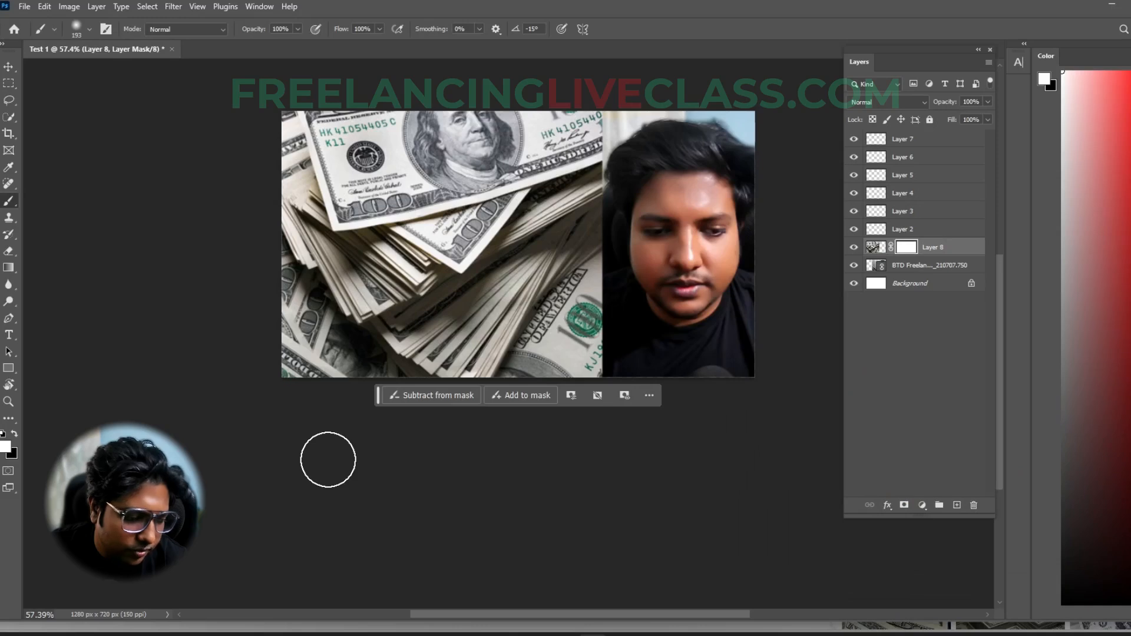
{"action": "left_click", "coordinate": [13, 436]}
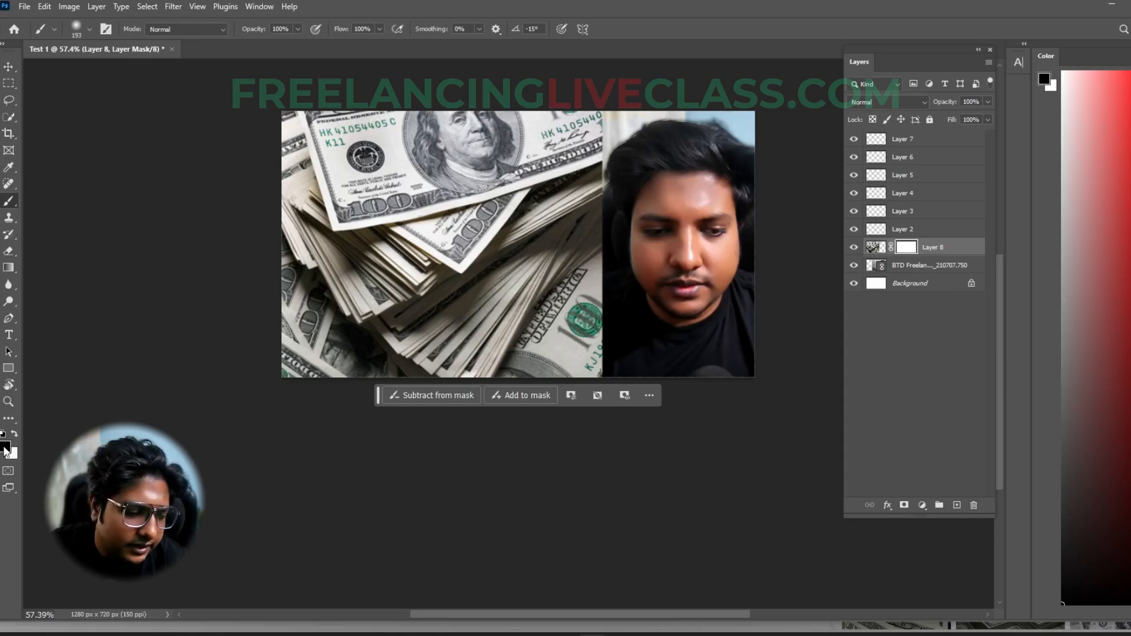
- Enlarge the brush to 301 px and paint black on Layer 8's mask to hide the dollar image's right edge
{"action": "mouse_move", "coordinate": [613, 257]}
{"action": "left_mouse_down"}
{"action": "mouse_move", "coordinate": [613, 247]}
{"action": "mouse_move", "coordinate": [614, 303]}
{"action": "mouse_move", "coordinate": [588, 373]}
{"action": "mouse_move", "coordinate": [581, 318]}
{"action": "mouse_move", "coordinate": [531, 371]}
{"action": "mouse_move", "coordinate": [606, 296]}
{"action": "mouse_move", "coordinate": [635, 141]}
{"action": "left_mouse_up"}
{"action": "left_click_drag", "start_coordinate": [632, 295], "coordinate": [657, 296]}
{"action": "mouse_move", "coordinate": [648, 154]}
{"action": "left_mouse_down"}
{"action": "mouse_move", "coordinate": [645, 91]}
{"action": "mouse_move", "coordinate": [619, 293]}
{"action": "left_mouse_up"}
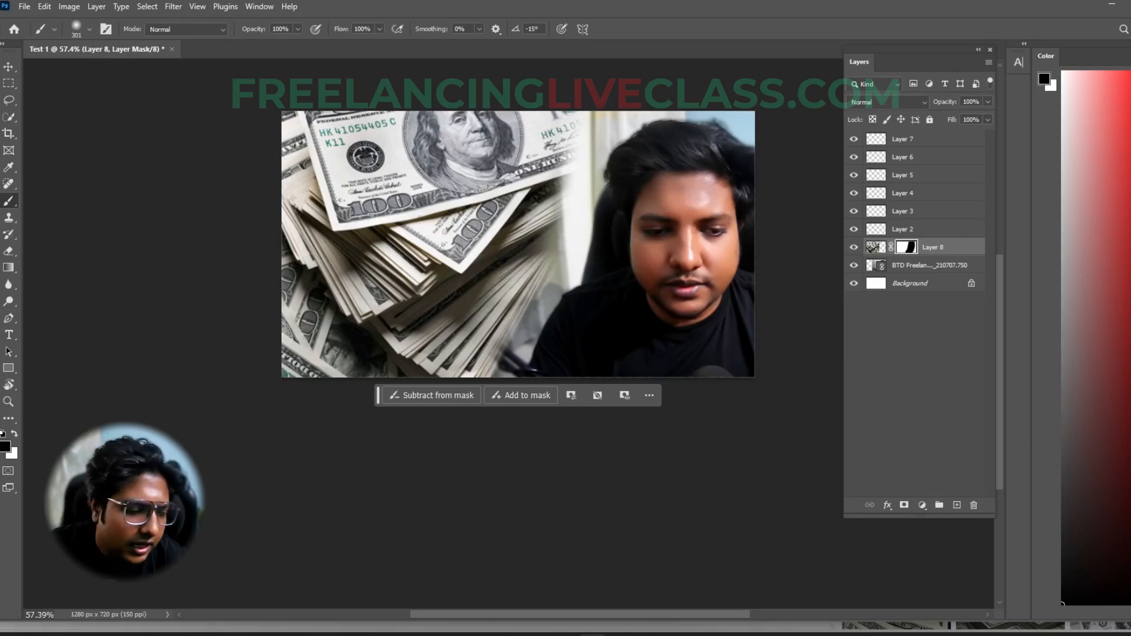
- Make white the foreground color and paint on Layer 8's mask to restore the dollar image's hidden right edge
{"action": "left_click", "coordinate": [13, 454]}
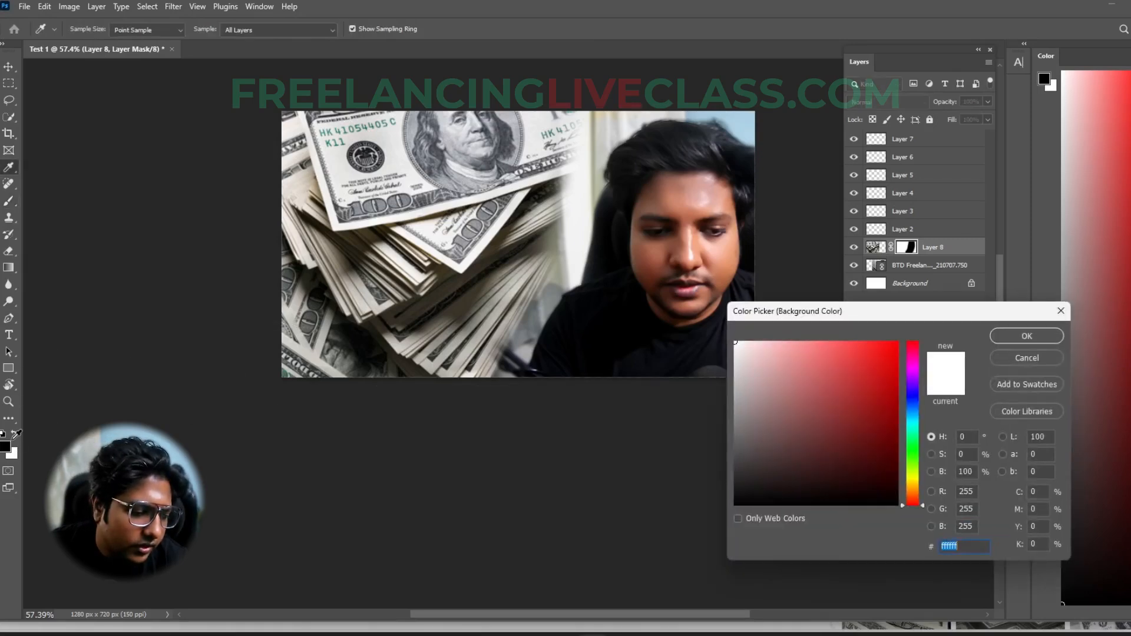
{"action": "left_click", "coordinate": [1042, 355]}
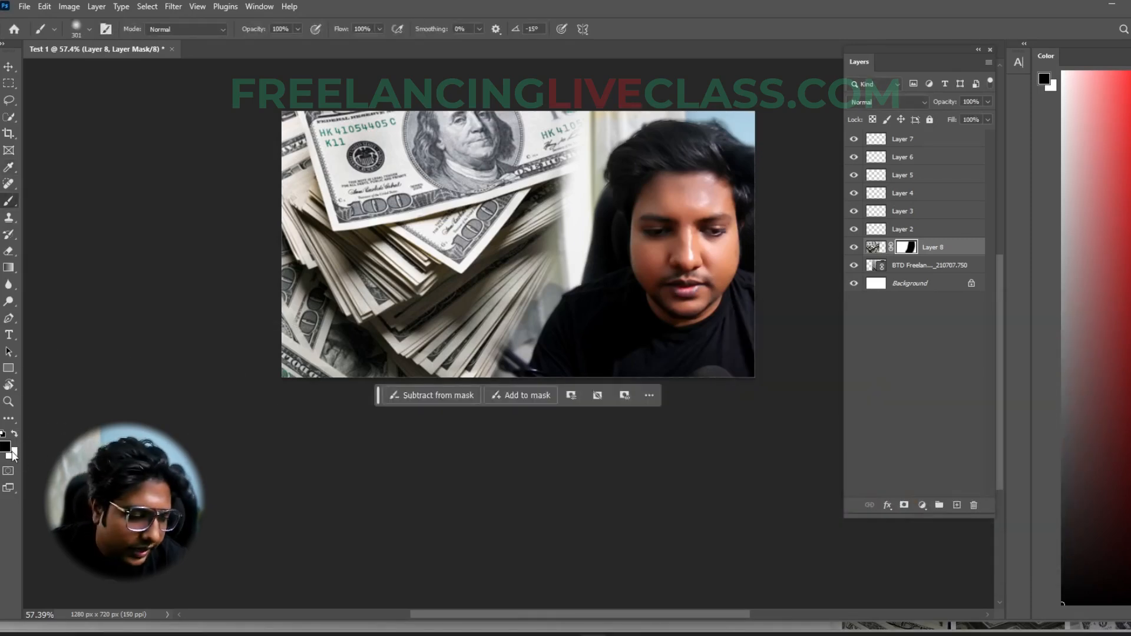
{"action": "left_click", "coordinate": [15, 436]}
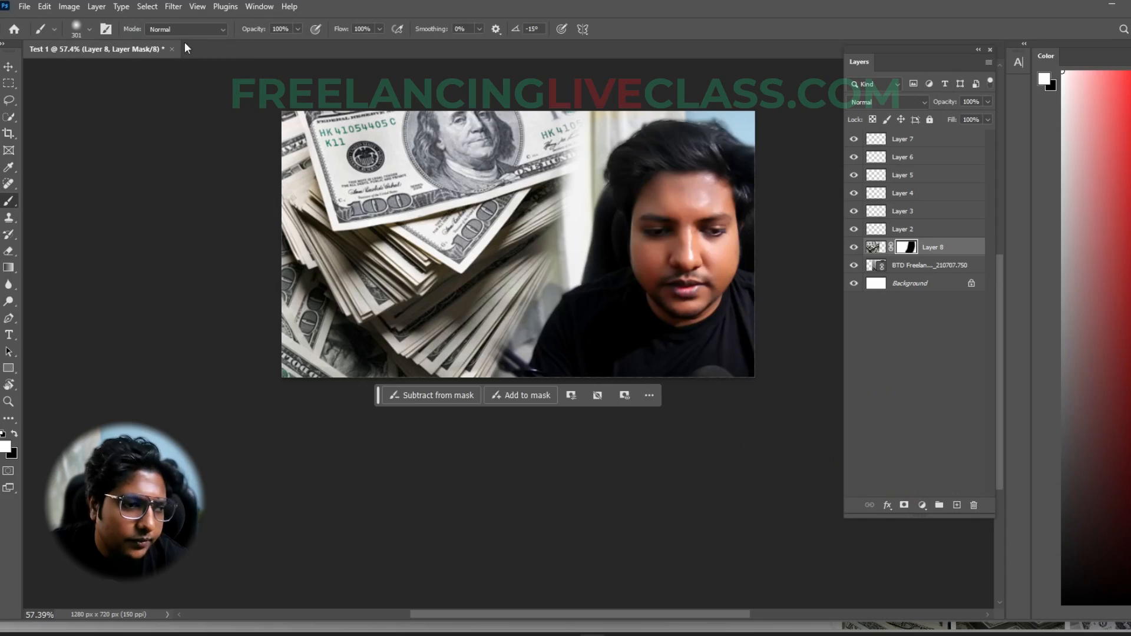
{"action": "mouse_move", "coordinate": [669, 164]}
{"action": "left_mouse_down"}
{"action": "mouse_move", "coordinate": [547, 153]}
{"action": "mouse_move", "coordinate": [531, 205]}
{"action": "mouse_move", "coordinate": [563, 117]}
{"action": "mouse_move", "coordinate": [555, 182]}
{"action": "mouse_move", "coordinate": [568, 207]}
{"action": "mouse_move", "coordinate": [564, 261]}
{"action": "mouse_move", "coordinate": [584, 227]}
{"action": "mouse_move", "coordinate": [573, 358]}
{"action": "left_mouse_up"}
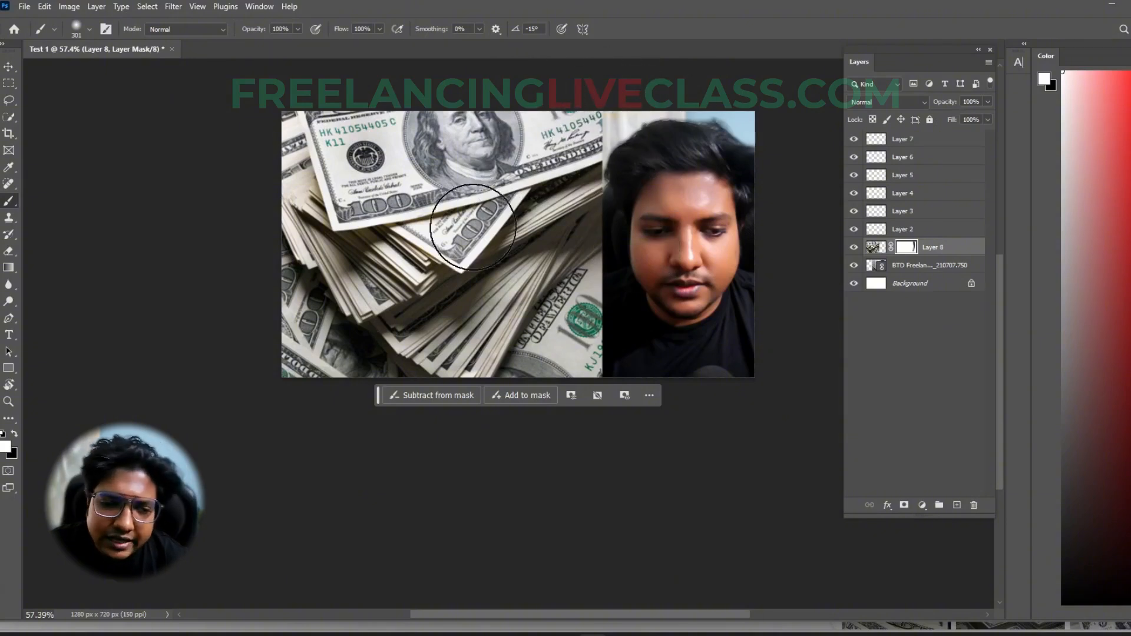
- Swap the foreground back to black and paint diagonally on Layer 8's mask to blend the dollar image's right side into the photo
{"action": "key", "text": "x"}
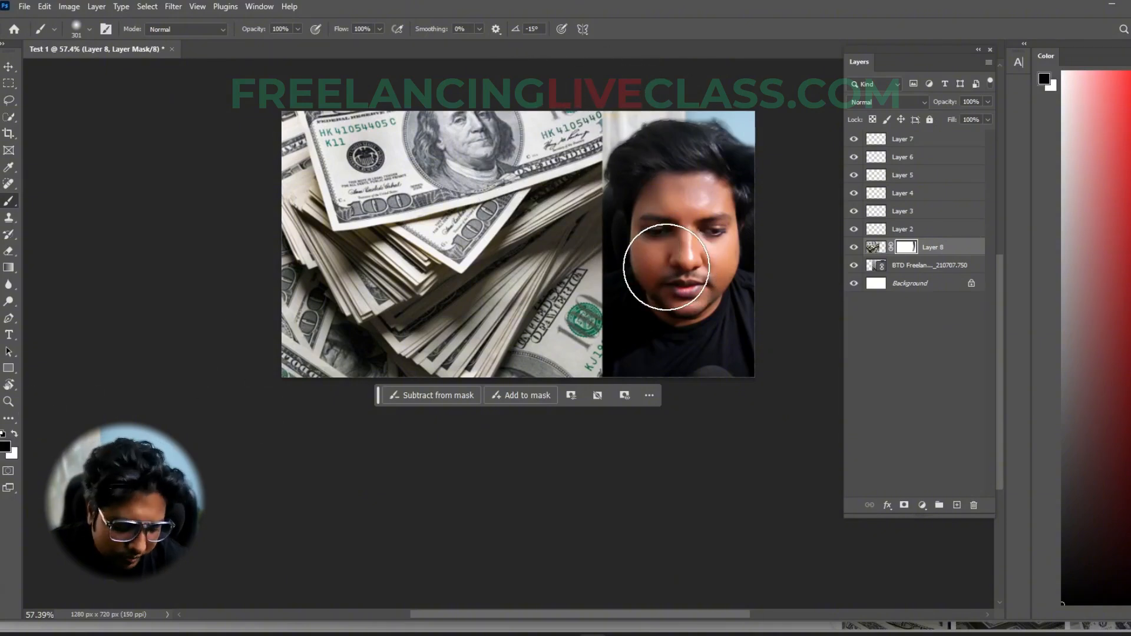
{"action": "key", "text": "x"}
{"action": "key", "text": "x"}
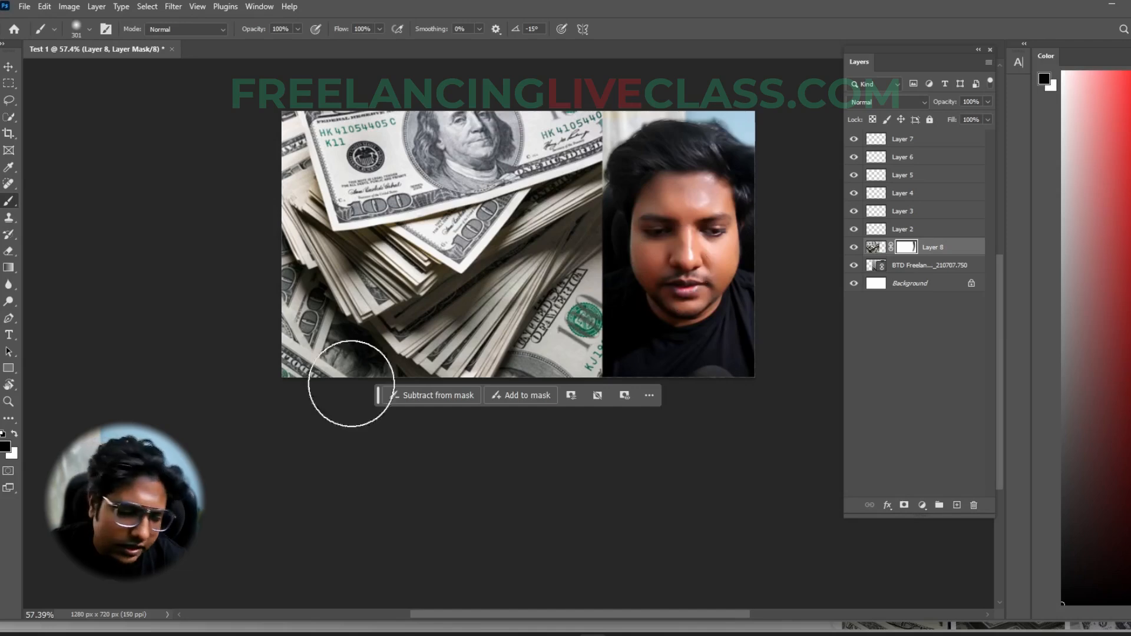
{"action": "key", "text": "x"}
{"action": "key", "text": "x"}
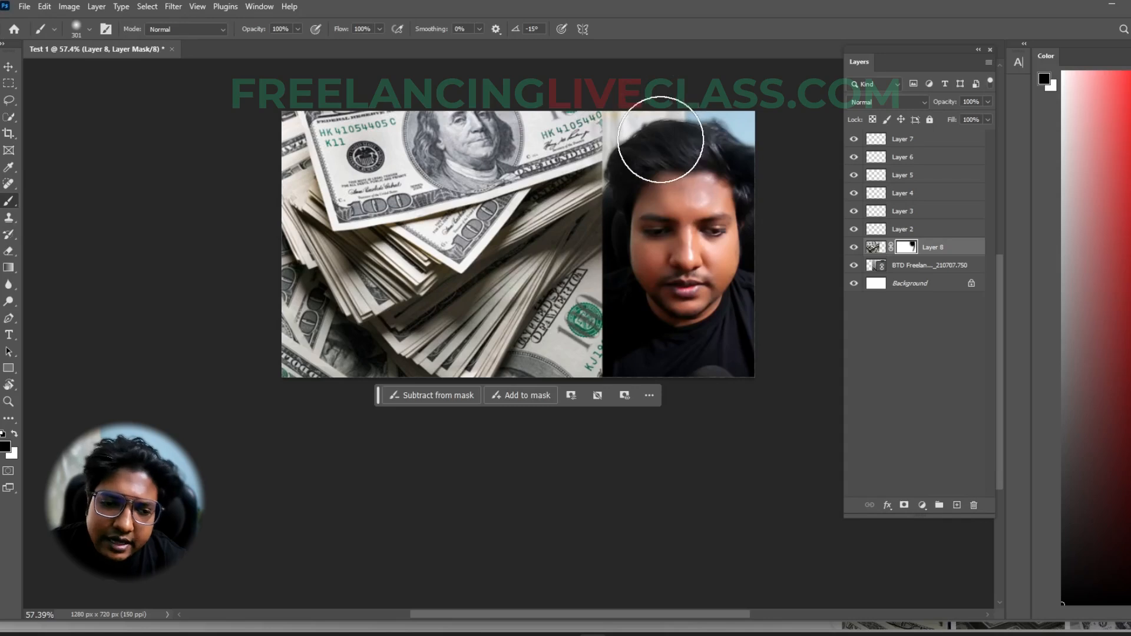
{"action": "mouse_move", "coordinate": [663, 130]}
{"action": "left_mouse_down"}
{"action": "mouse_move", "coordinate": [667, 252]}
{"action": "mouse_move", "coordinate": [662, 219]}
{"action": "mouse_move", "coordinate": [606, 359]}
{"action": "mouse_move", "coordinate": [614, 348]}
{"action": "mouse_move", "coordinate": [516, 411]}
{"action": "left_mouse_up"}
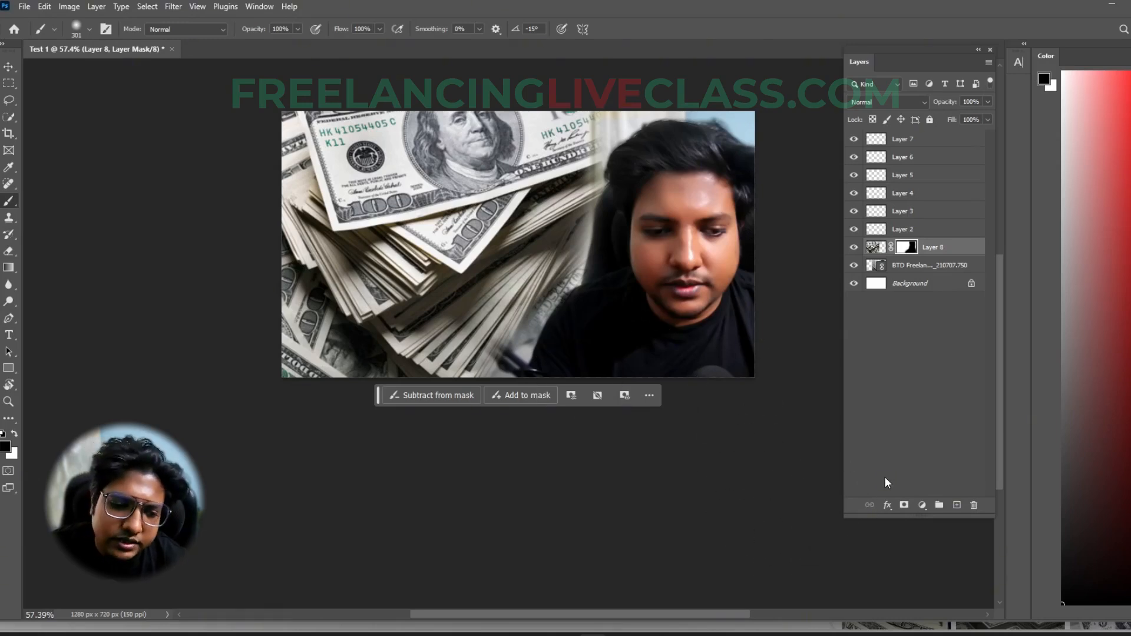
- Scale the masked dollar image to 148.35% and move it up over the canvas
{"action": "scroll", "coordinate": [562, 304], "scroll_direction": "down", "scroll_amount": 3}
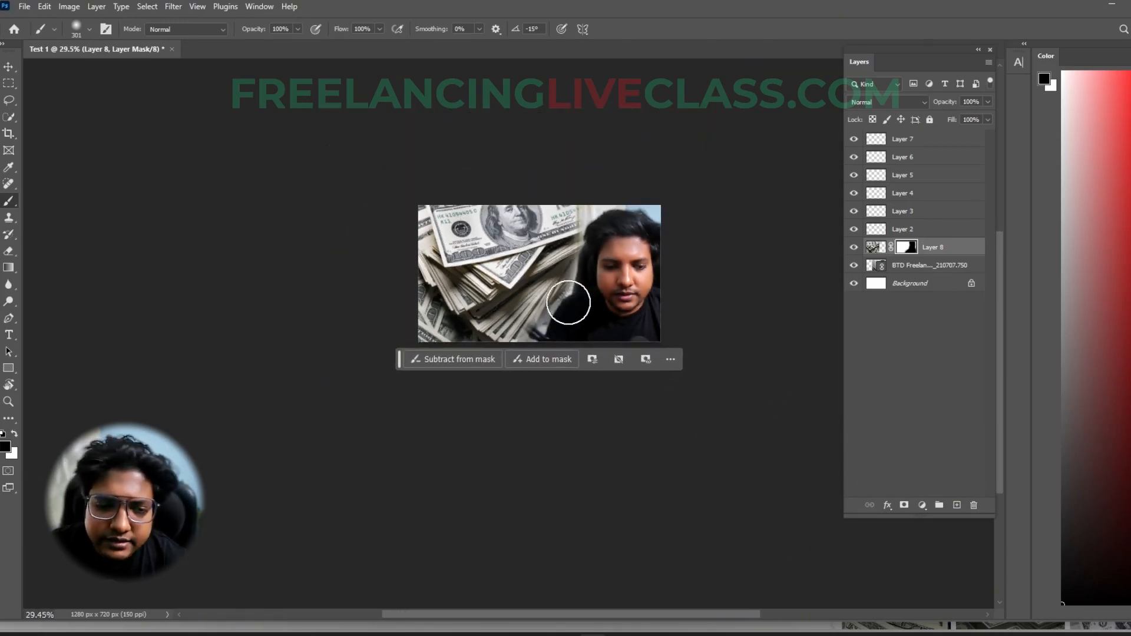
{"action": "key", "text": "ctrl+t"}
{"action": "left_click_drag", "start_coordinate": [476, 345], "coordinate": [474, 419]}
{"action": "left_click_drag", "start_coordinate": [495, 291], "coordinate": [495, 237]}
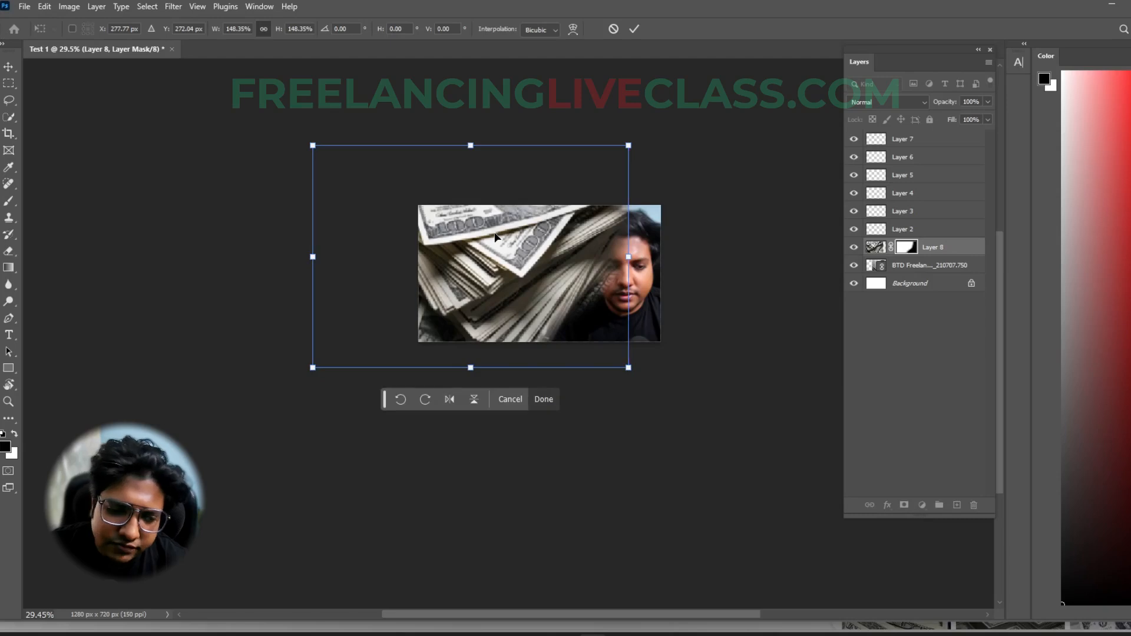
{"action": "key", "text": "Return"}
- Paint black with the Brush on Layer 8's mask to uncover the man's face and hair from the enlarged dollar image
{"action": "scroll", "coordinate": [577, 289], "scroll_direction": "up", "scroll_amount": 3}
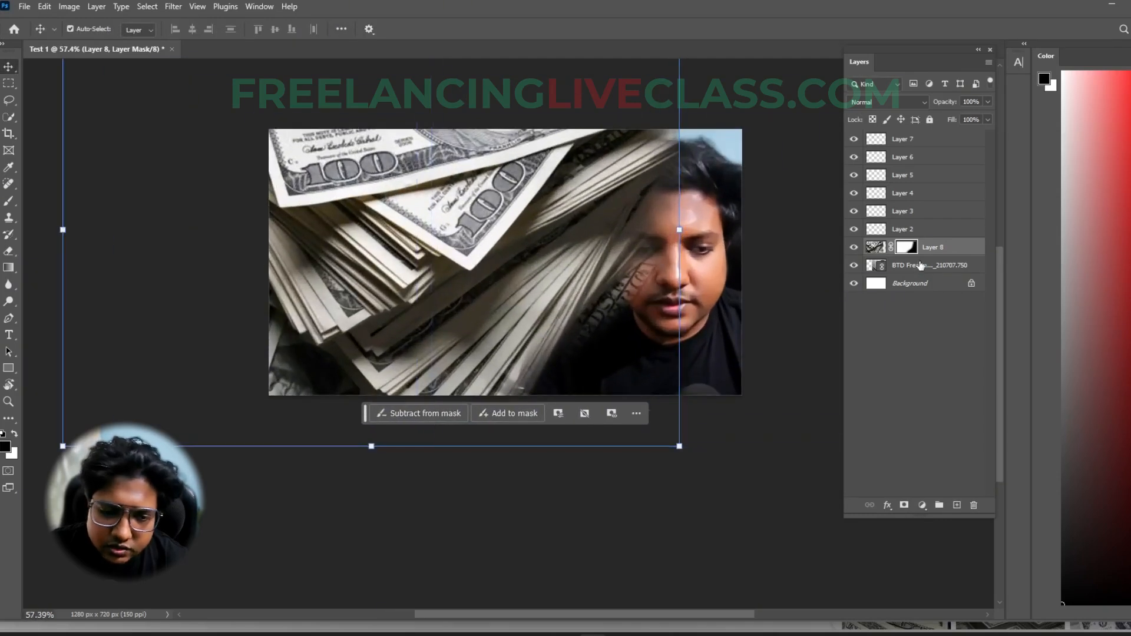
{"action": "key", "text": "b"}
{"action": "mouse_move", "coordinate": [544, 318]}
{"action": "left_mouse_down"}
{"action": "mouse_move", "coordinate": [602, 276]}
{"action": "mouse_move", "coordinate": [654, 271]}
{"action": "mouse_move", "coordinate": [685, 242]}
{"action": "mouse_move", "coordinate": [666, 260]}
{"action": "mouse_move", "coordinate": [700, 191]}
{"action": "mouse_move", "coordinate": [687, 234]}
{"action": "mouse_move", "coordinate": [660, 215]}
{"action": "mouse_move", "coordinate": [677, 176]}
{"action": "mouse_move", "coordinate": [706, 162]}
{"action": "mouse_move", "coordinate": [696, 158]}
{"action": "mouse_move", "coordinate": [671, 190]}
{"action": "mouse_move", "coordinate": [689, 231]}
{"action": "mouse_move", "coordinate": [679, 290]}
{"action": "mouse_move", "coordinate": [640, 368]}
{"action": "mouse_move", "coordinate": [683, 313]}
{"action": "mouse_move", "coordinate": [658, 337]}
{"action": "mouse_move", "coordinate": [684, 254]}
{"action": "mouse_move", "coordinate": [667, 257]}
{"action": "mouse_move", "coordinate": [699, 216]}
{"action": "mouse_move", "coordinate": [697, 232]}
{"action": "mouse_move", "coordinate": [747, 270]}
{"action": "left_mouse_up"}
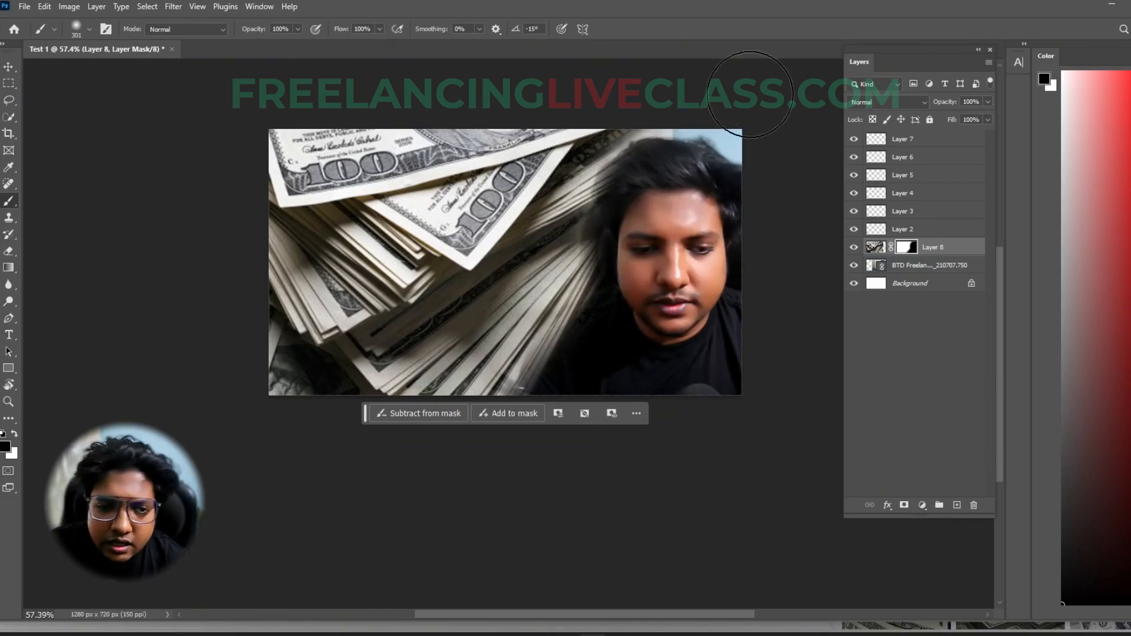
- Transform the linked photo below Layer 8 to 43.84% scale and shift it toward the canvas's right side
{"action": "scroll", "coordinate": [613, 328], "scroll_direction": "down", "scroll_amount": 3}
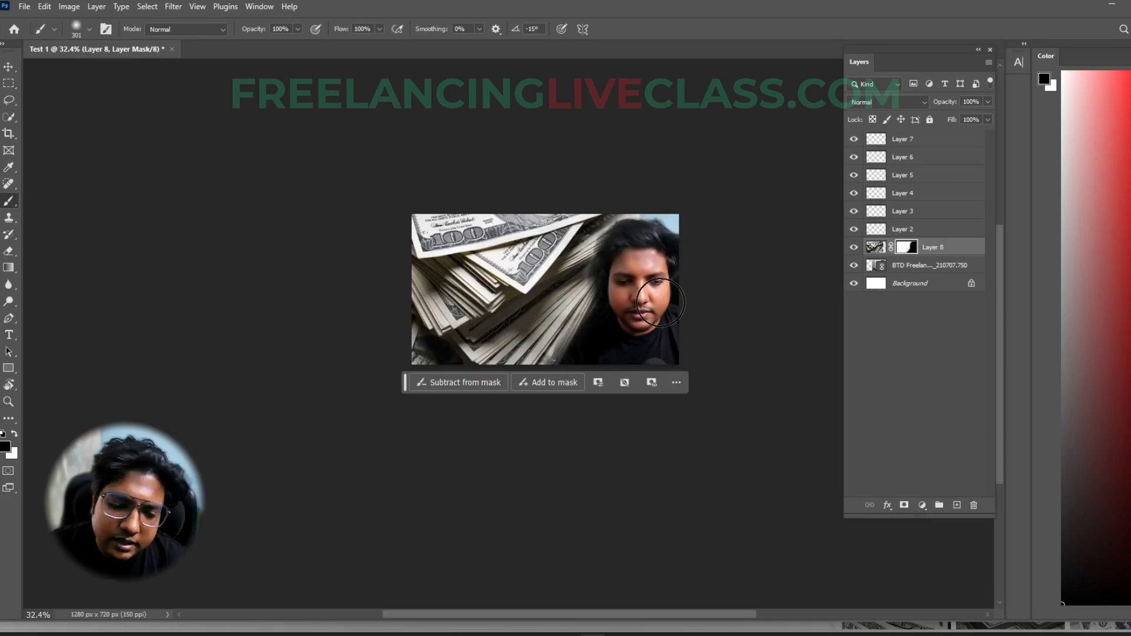
{"action": "key", "text": "v"}
{"action": "left_click", "coordinate": [935, 269]}
{"action": "left_click_drag", "start_coordinate": [794, 289], "coordinate": [842, 289]}
{"action": "mouse_move", "coordinate": [771, 301]}
{"action": "left_mouse_down"}
{"action": "mouse_move", "coordinate": [750, 295]}
{"action": "mouse_move", "coordinate": [761, 290]}
{"action": "left_mouse_up"}
{"action": "left_click_drag", "start_coordinate": [849, 296], "coordinate": [783, 301]}
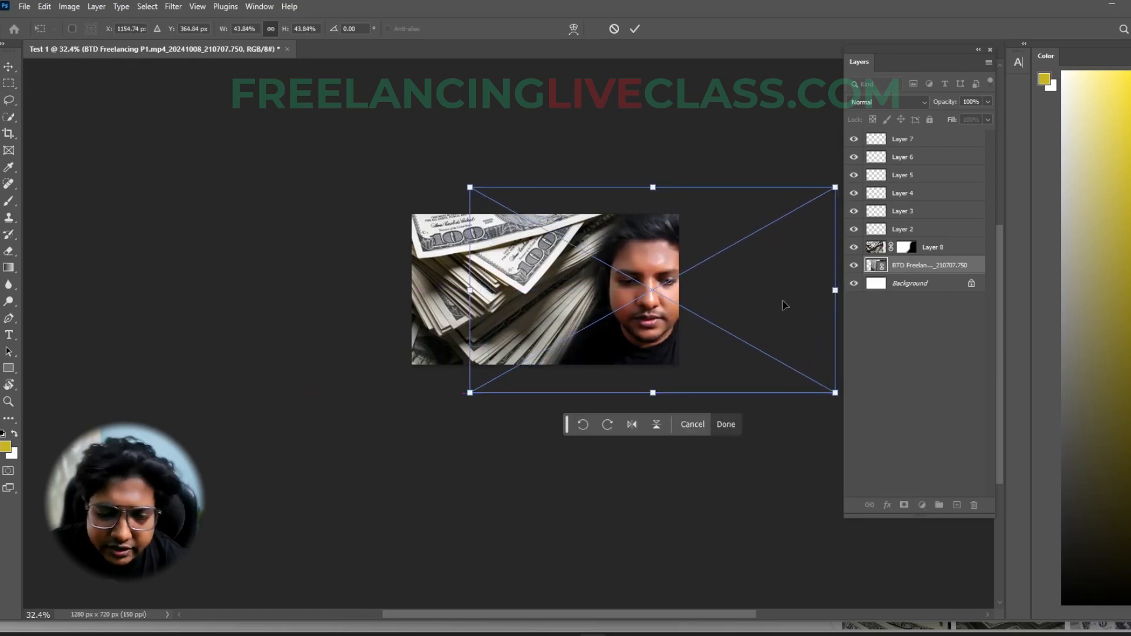
{"action": "key", "text": "Return"}
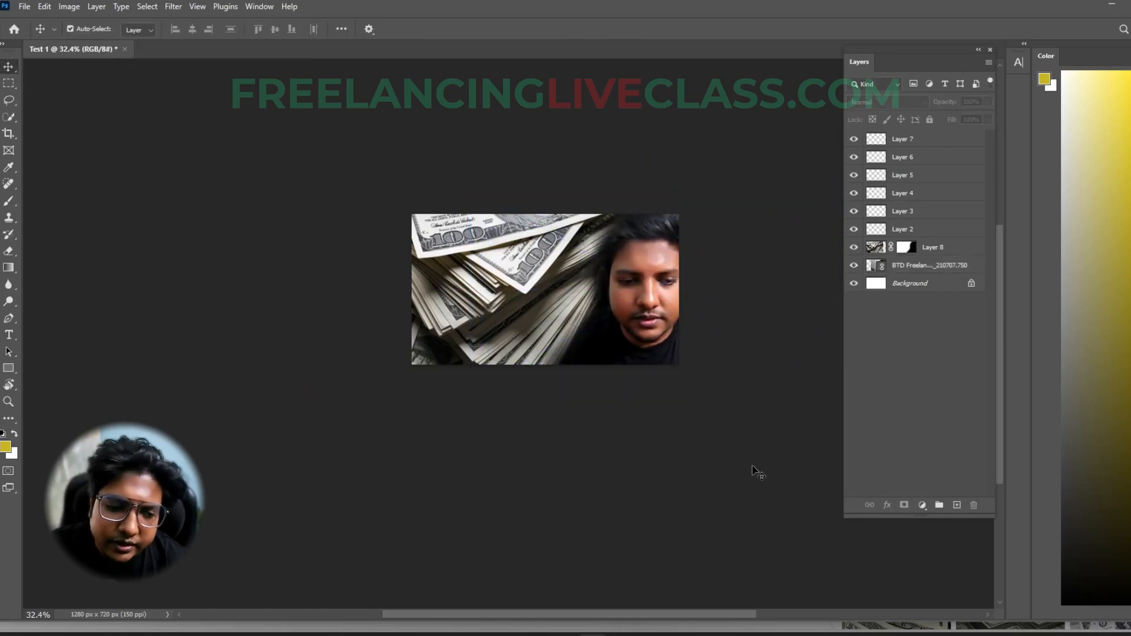
{"action": "key", "text": "ctrl+plus"}
{"action": "scroll", "coordinate": [669, 401], "scroll_direction": "up", "scroll_amount": 1}
{"action": "scroll", "coordinate": [591, 380], "scroll_direction": "down", "scroll_amount": 6}
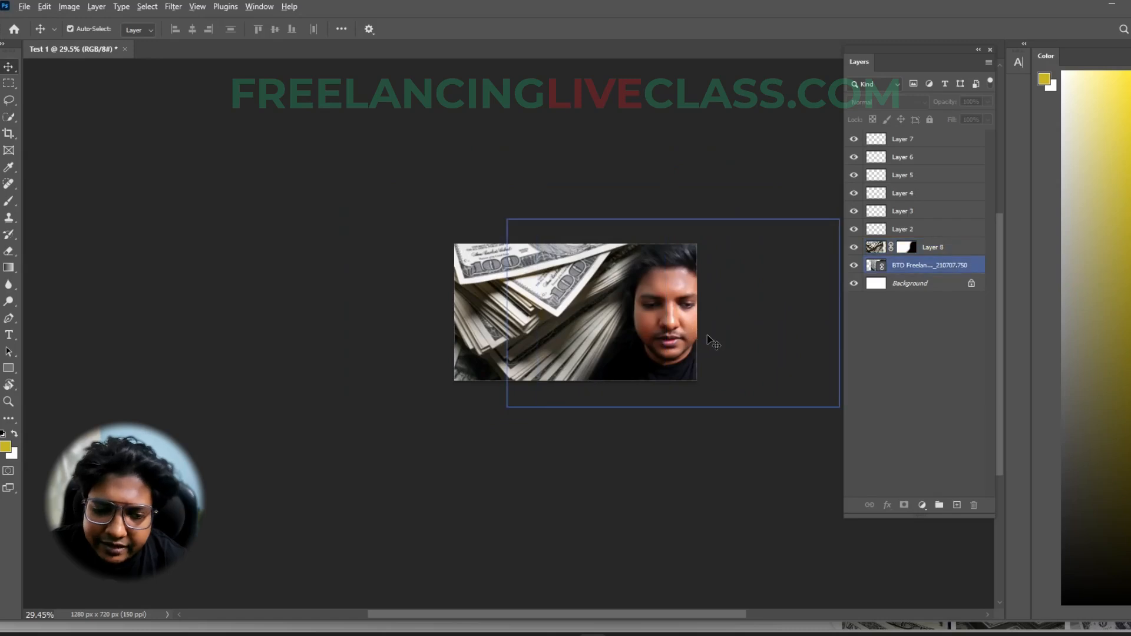
{"action": "scroll", "coordinate": [654, 335], "scroll_direction": "up", "scroll_amount": 4}
{"action": "left_click", "coordinate": [413, 256]}
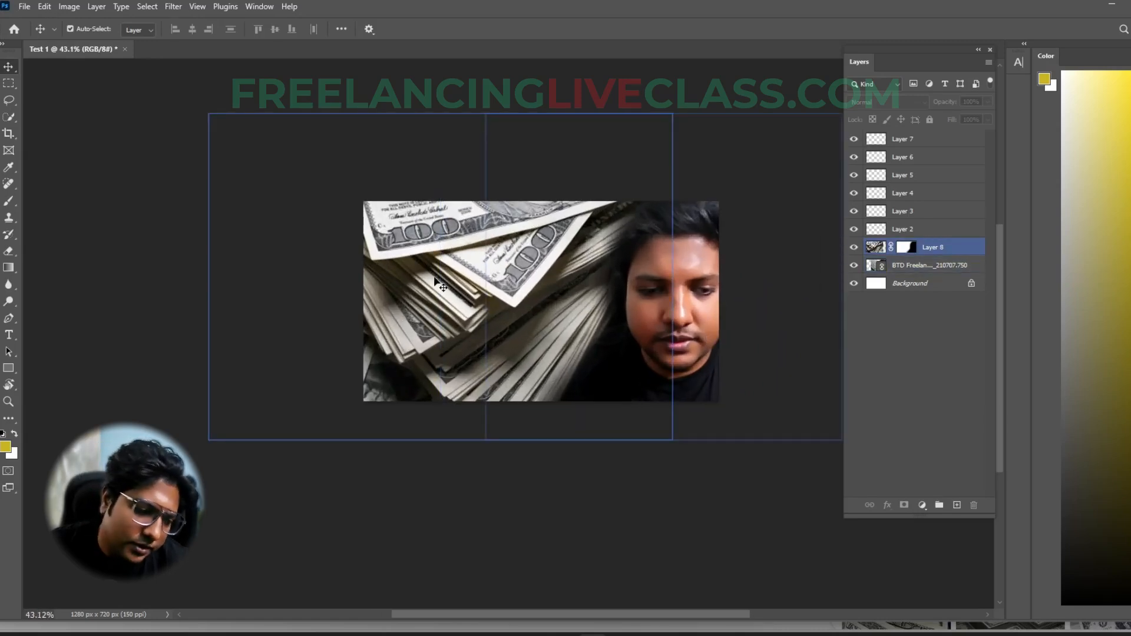
{"action": "left_click", "coordinate": [544, 469]}
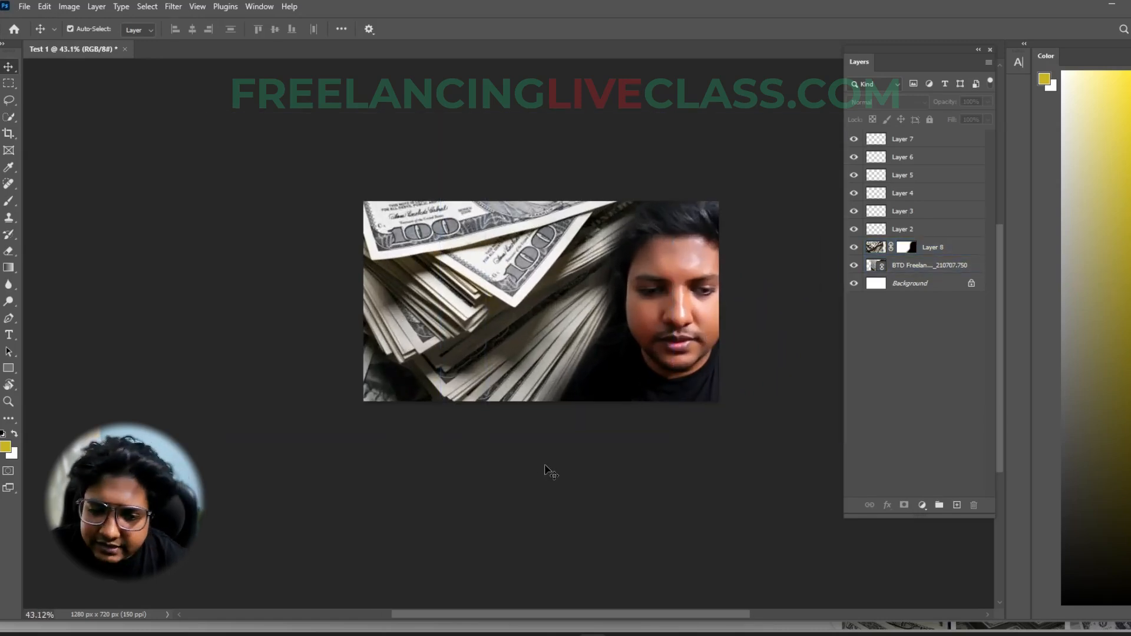
- Paint black with the soft 301 px Brush over the dollar image on Layer 2, checking the paint with the layers below temporarily hidden
{"action": "left_click", "coordinate": [445, 357]}
{"action": "left_click", "coordinate": [781, 279]}
{"action": "left_click", "coordinate": [934, 213]}
{"action": "left_click", "coordinate": [932, 246]}
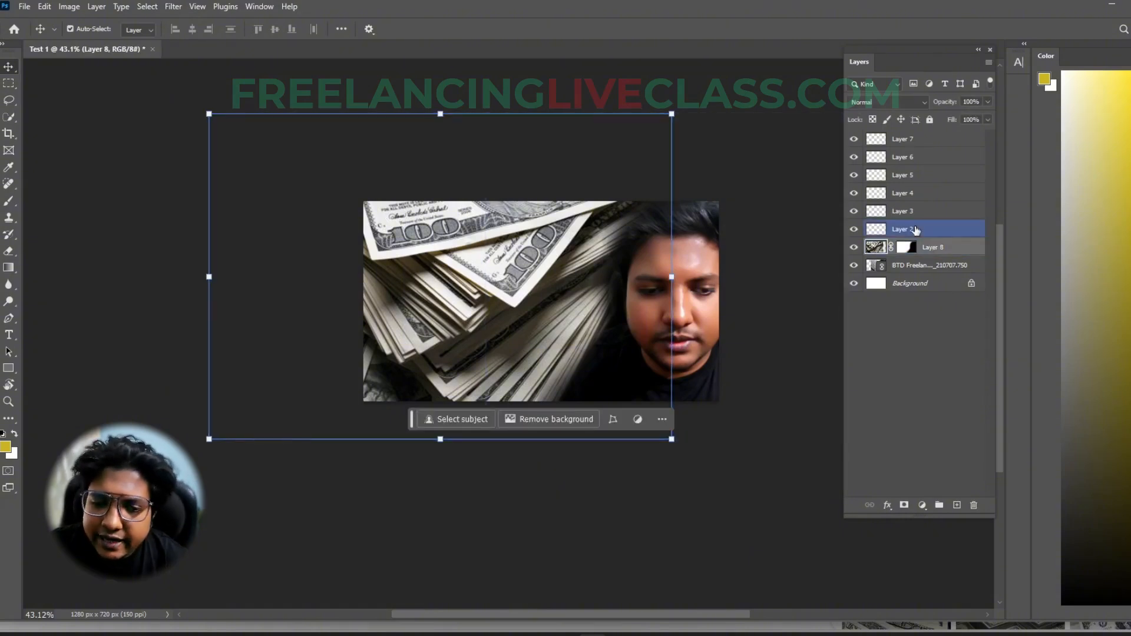
{"action": "left_click", "coordinate": [916, 230]}
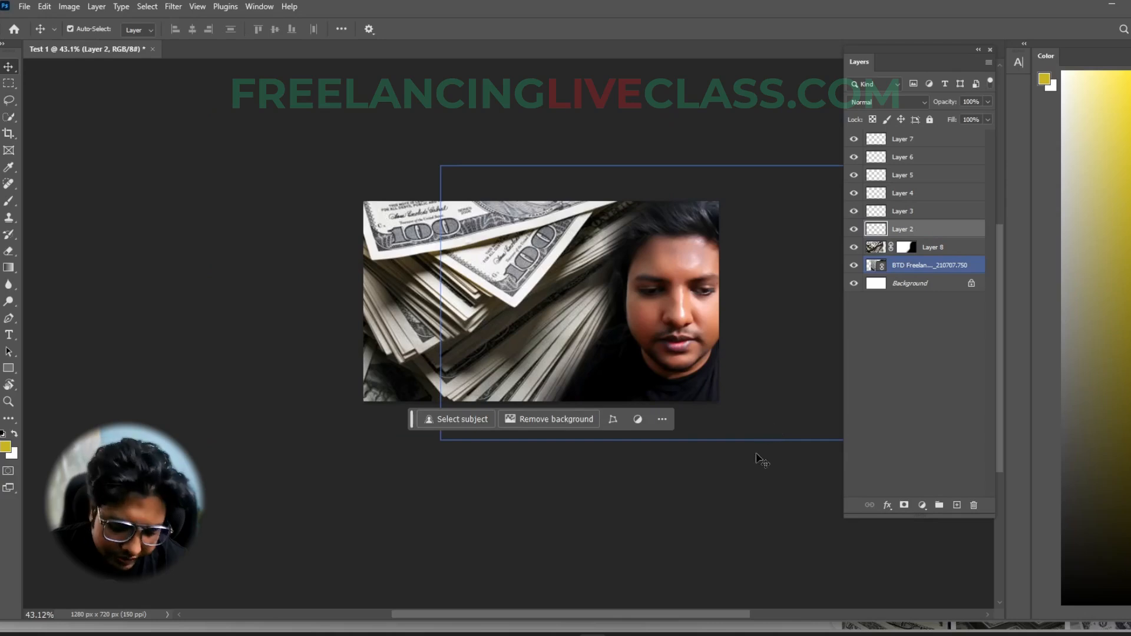
{"action": "key", "text": "b"}
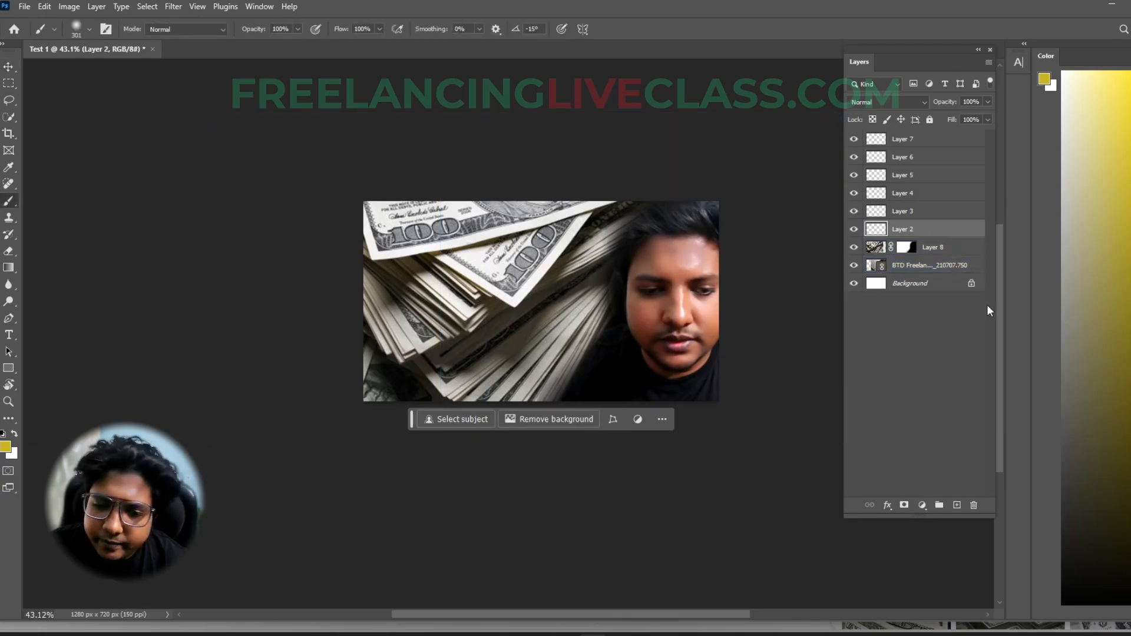
{"action": "left_click_drag", "start_coordinate": [1108, 505], "coordinate": [1056, 614]}
{"action": "mouse_move", "coordinate": [412, 262]}
{"action": "left_mouse_down"}
{"action": "mouse_move", "coordinate": [472, 232]}
{"action": "mouse_move", "coordinate": [364, 227]}
{"action": "mouse_move", "coordinate": [579, 198]}
{"action": "mouse_move", "coordinate": [541, 223]}
{"action": "mouse_move", "coordinate": [600, 195]}
{"action": "mouse_move", "coordinate": [574, 294]}
{"action": "mouse_move", "coordinate": [548, 293]}
{"action": "mouse_move", "coordinate": [527, 330]}
{"action": "mouse_move", "coordinate": [433, 379]}
{"action": "mouse_move", "coordinate": [375, 378]}
{"action": "mouse_move", "coordinate": [378, 347]}
{"action": "mouse_move", "coordinate": [463, 390]}
{"action": "left_mouse_up"}
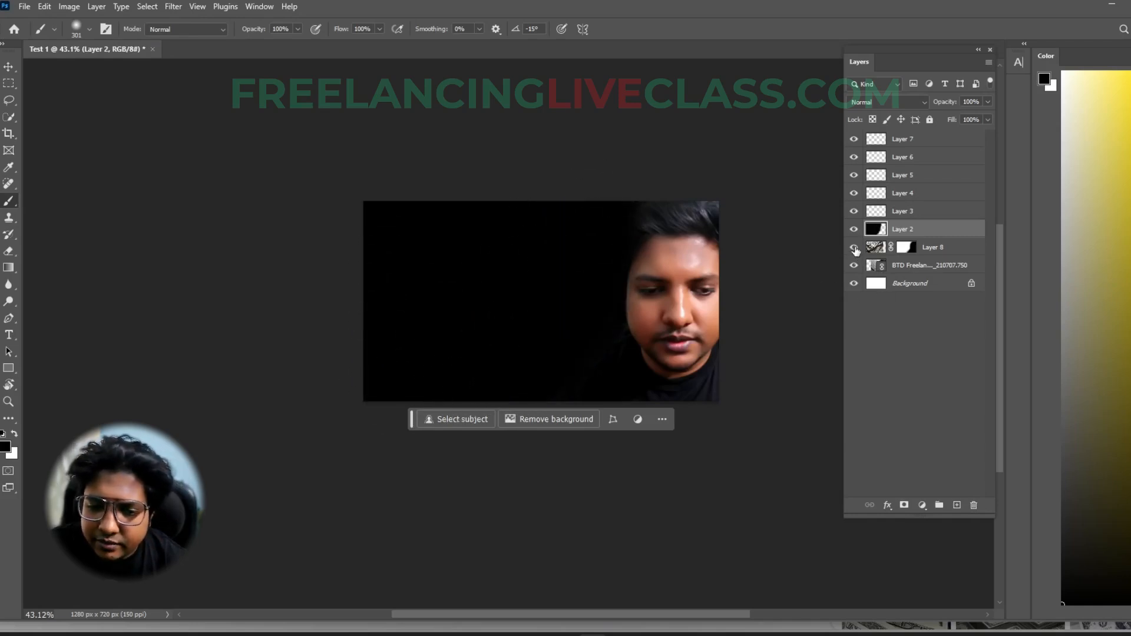
{"action": "left_click_drag", "start_coordinate": [855, 249], "coordinate": [857, 312]}
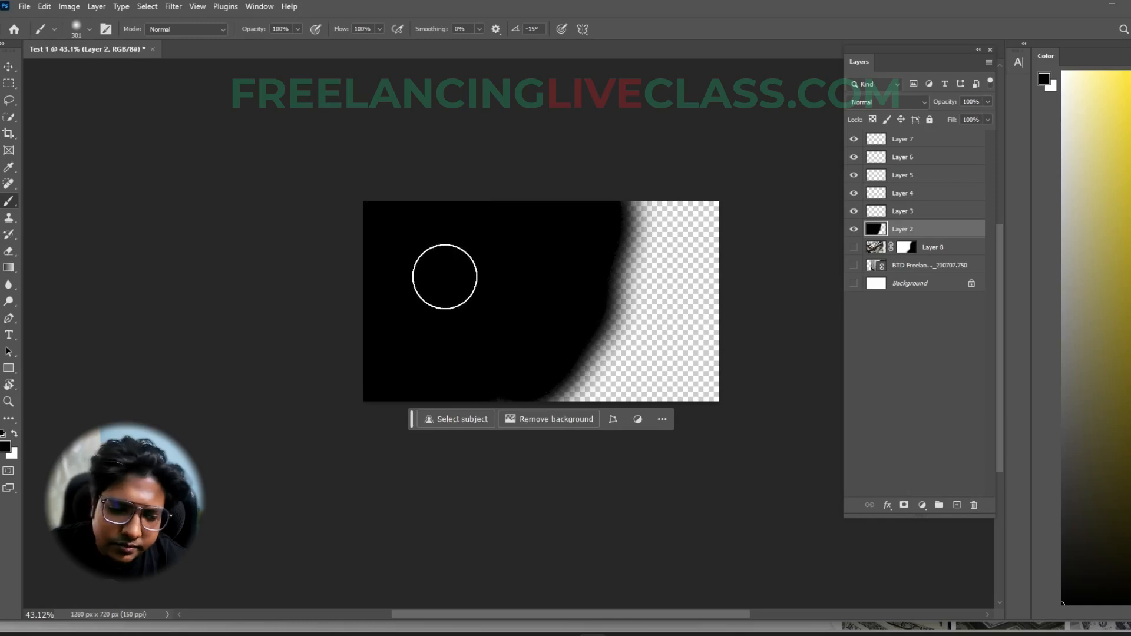
{"action": "left_click_drag", "start_coordinate": [854, 248], "coordinate": [855, 297]}
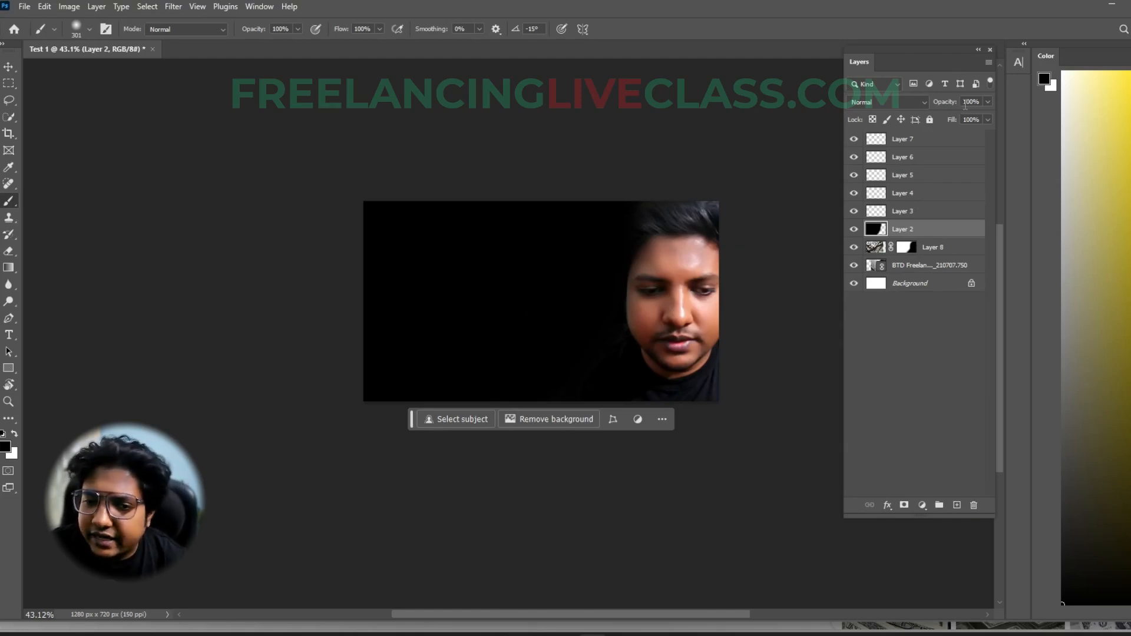
- Set Layer 2's opacity to 51% so the black paint only darkens the dollar image
{"action": "left_click", "coordinate": [988, 102]}
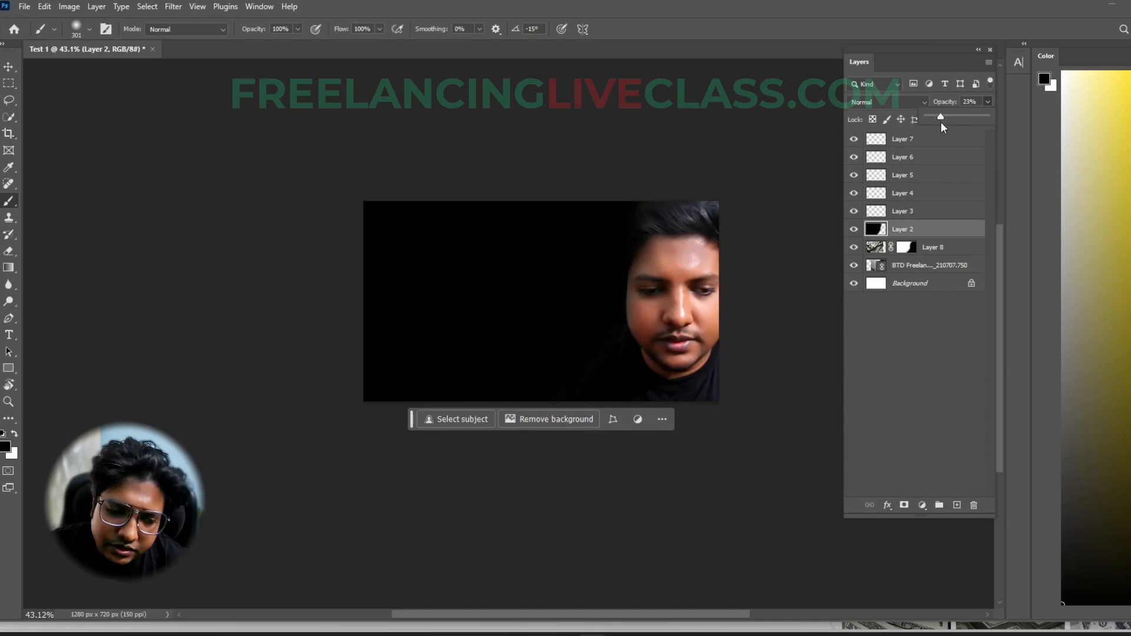
{"action": "left_click_drag", "start_coordinate": [929, 122], "coordinate": [966, 119]}
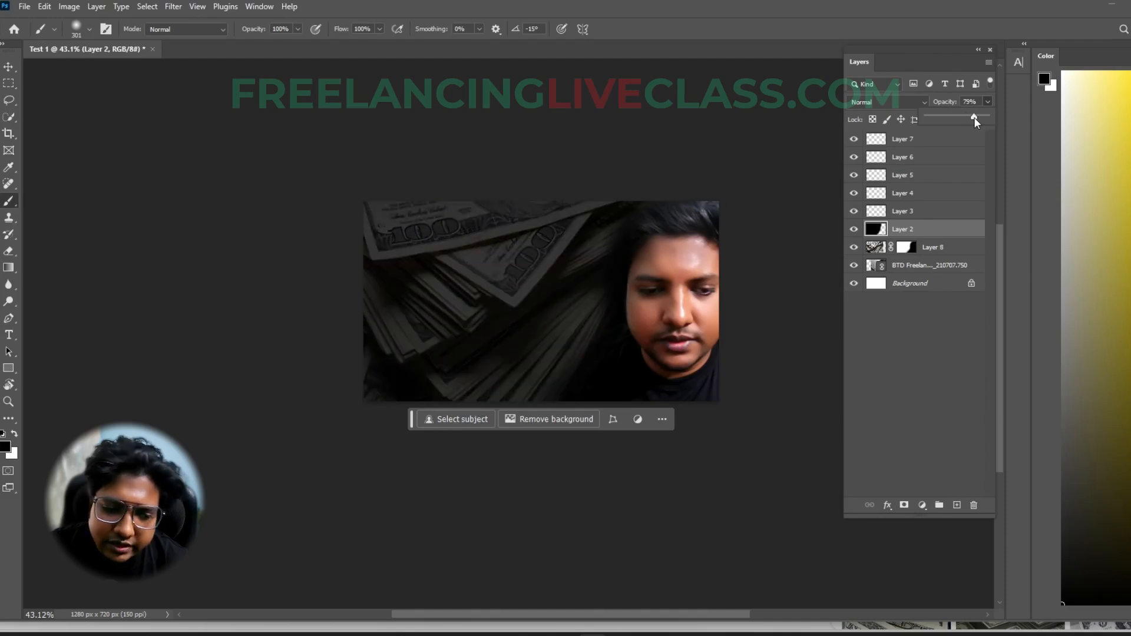
{"action": "left_click_drag", "start_coordinate": [961, 121], "coordinate": [958, 122]}
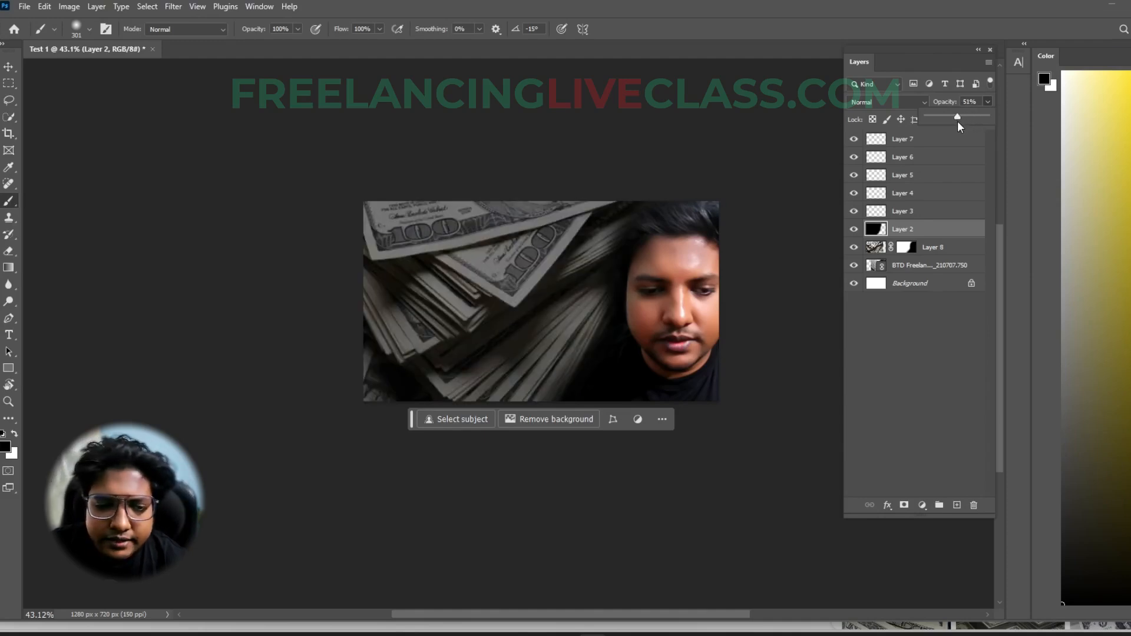
{"action": "left_click", "coordinate": [988, 101]}
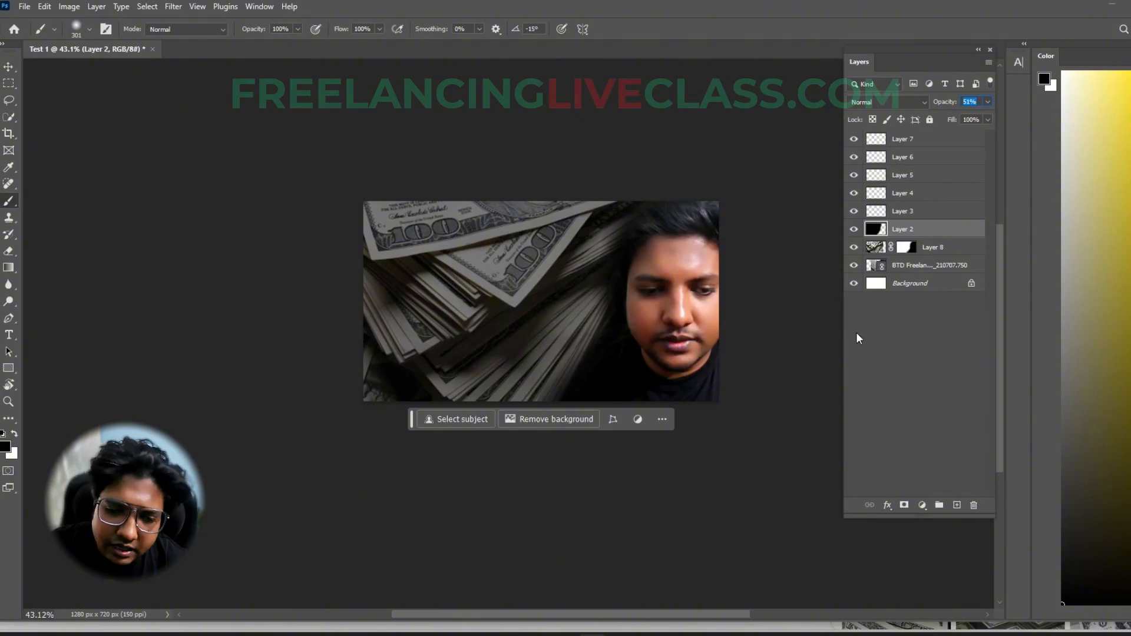
{"action": "key", "text": "v"}
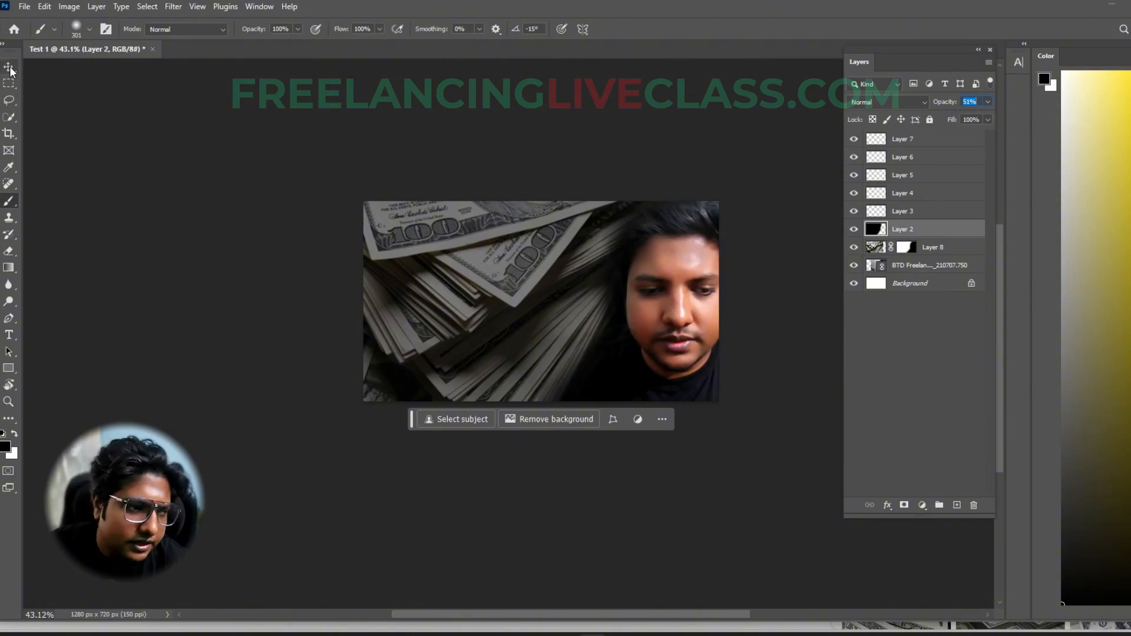
{"action": "left_click", "coordinate": [178, 261]}
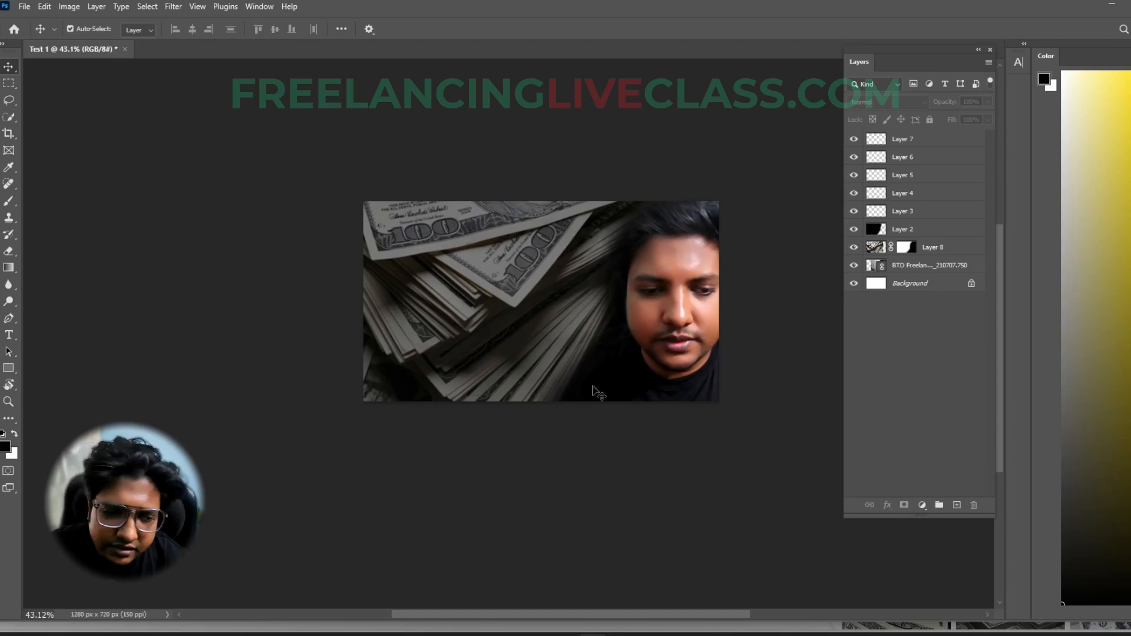
- Choose bright green as the foreground color and brush a soft dab on Layer 3 over the middle of the dollar image
{"action": "left_click", "coordinate": [917, 211]}
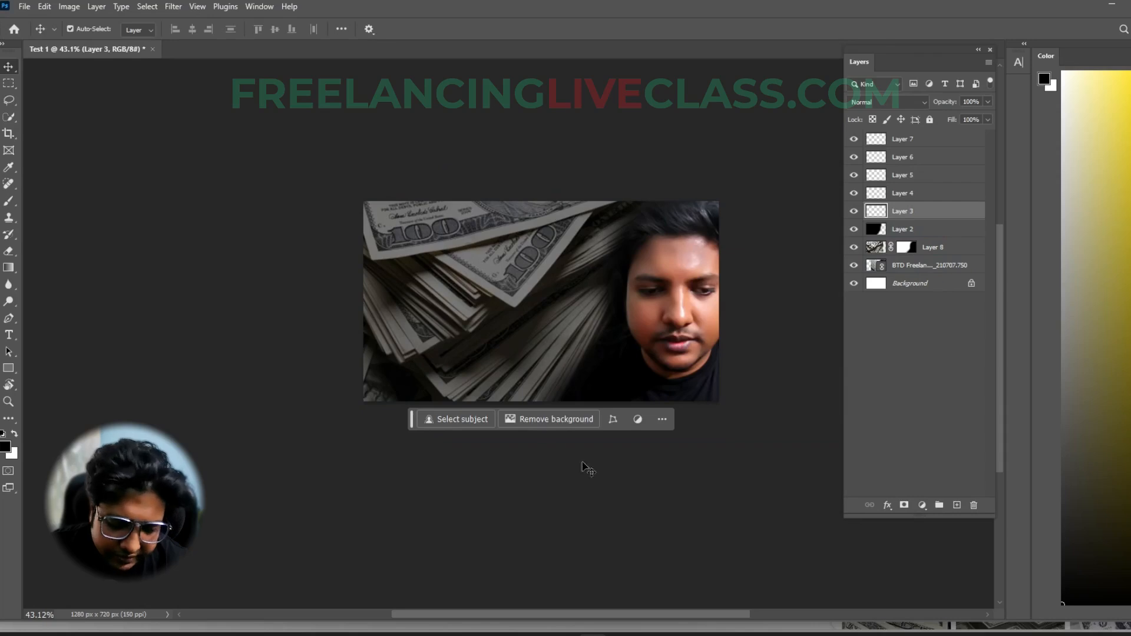
{"action": "key", "text": "b"}
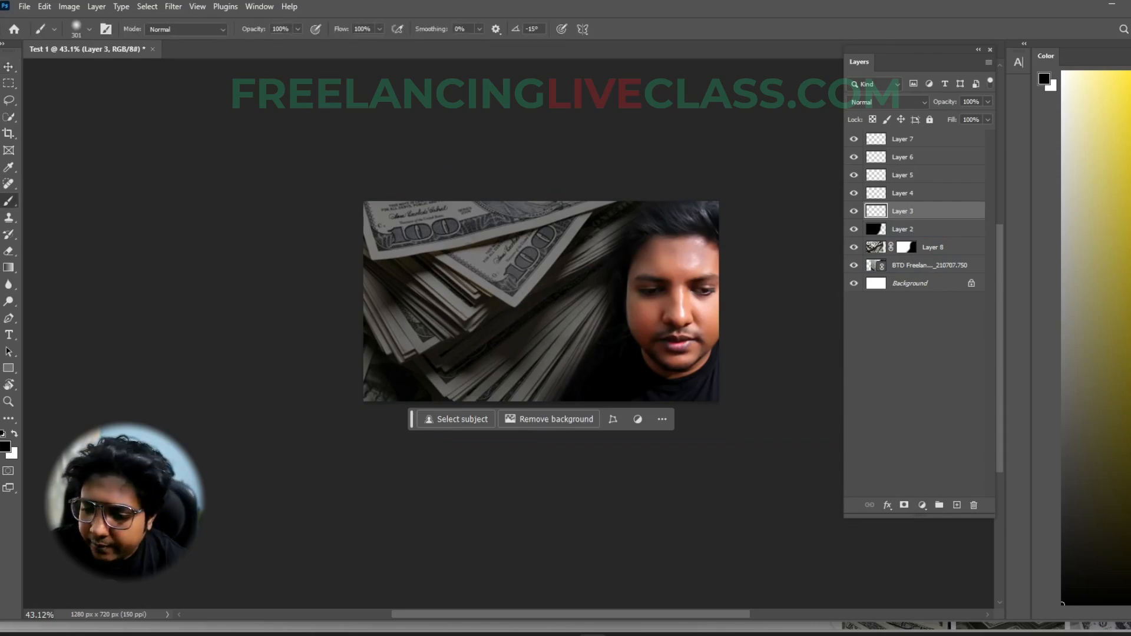
{"action": "left_click", "coordinate": [1130, 443]}
{"action": "left_click", "coordinate": [1130, 120]}
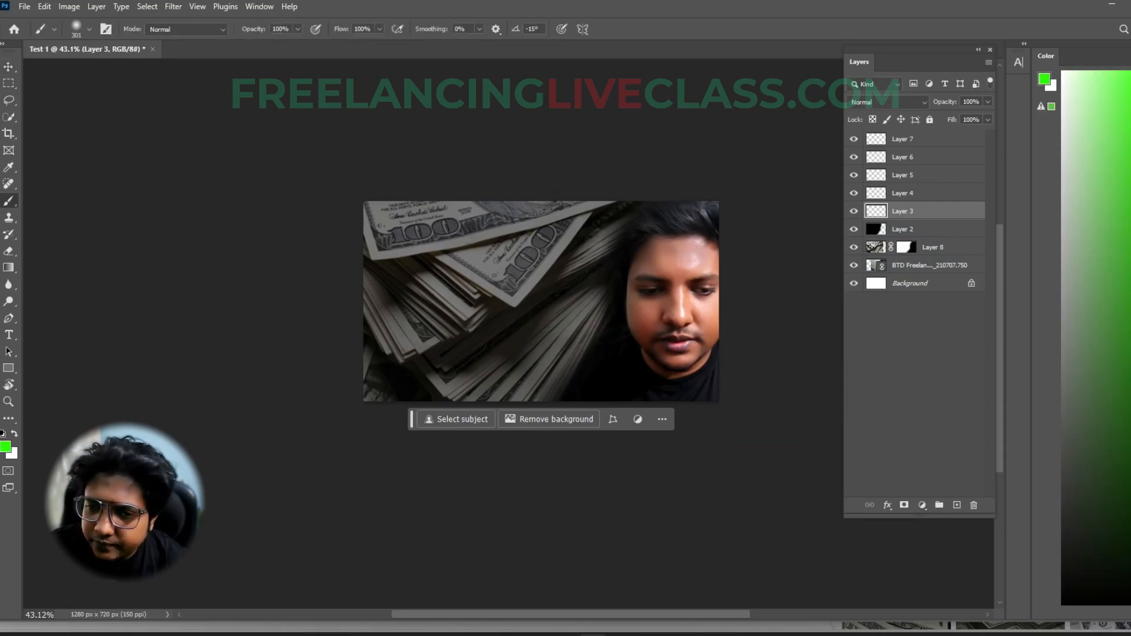
{"action": "left_click", "coordinate": [494, 307]}
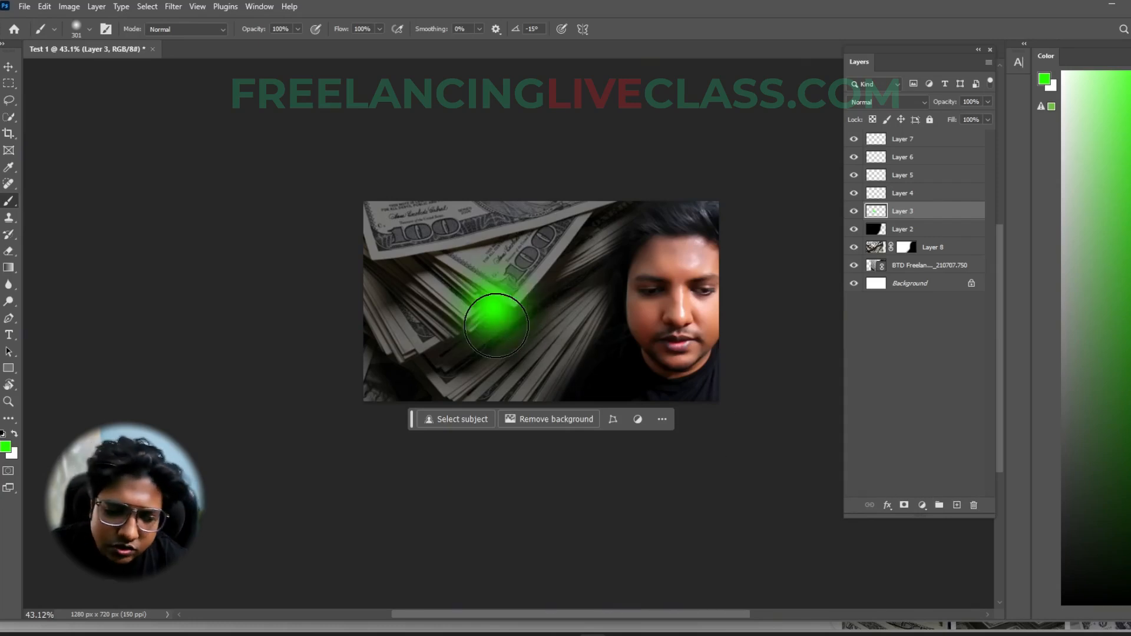
- Try a hard-edged 292 px green brush dab over the soft spot on Layer 3 and undo it
{"action": "right_click", "coordinate": [538, 286], "text": "alt"}
{"action": "mouse_move", "coordinate": [539, 261]}
{"action": "left_mouse_down"}
{"action": "mouse_move", "coordinate": [536, 375]}
{"action": "mouse_move", "coordinate": [553, 510]}
{"action": "left_mouse_up"}
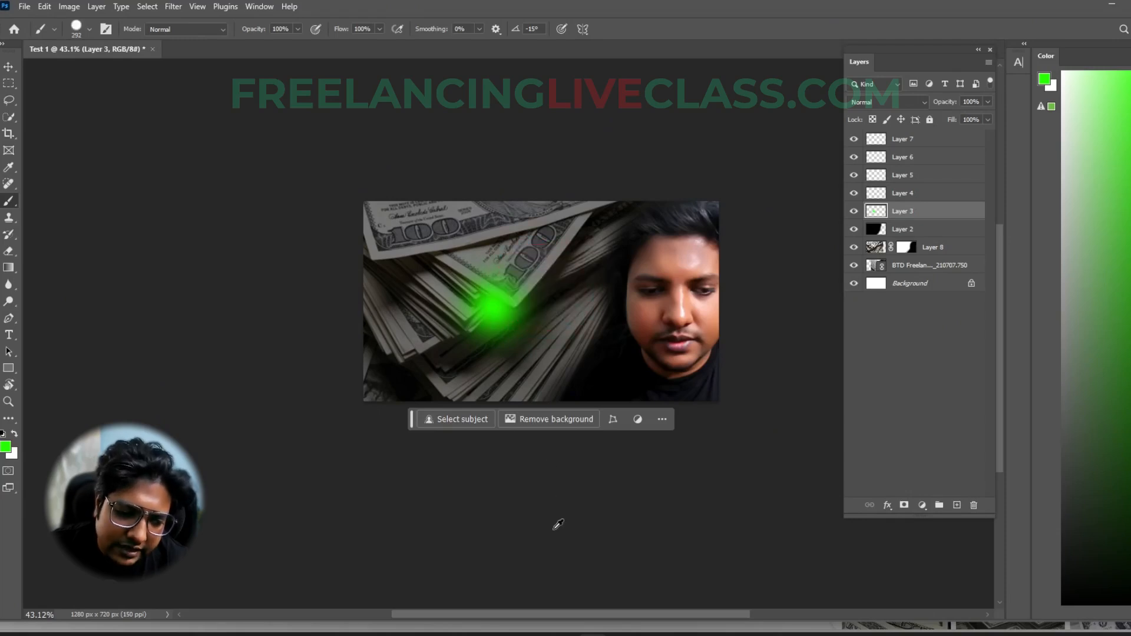
{"action": "left_click", "coordinate": [495, 312]}
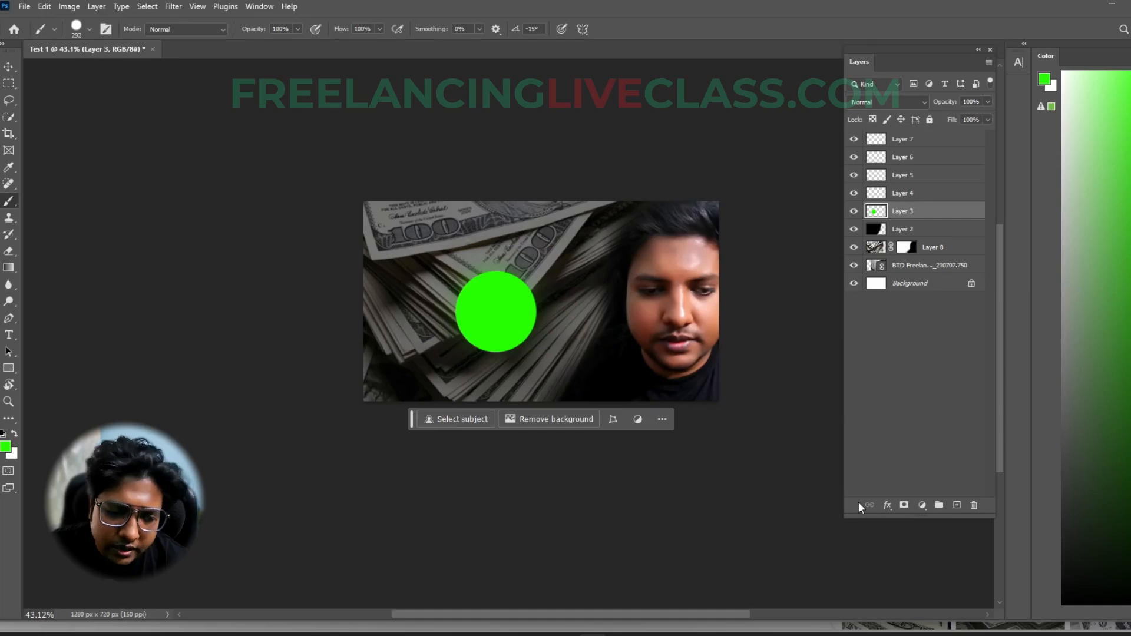
{"action": "key", "text": "ctrl+z"}
- Soften the 292 px brush's edge again and add another green dab over the existing spot on Layer 3
{"action": "right_click", "coordinate": [575, 281], "text": "alt"}
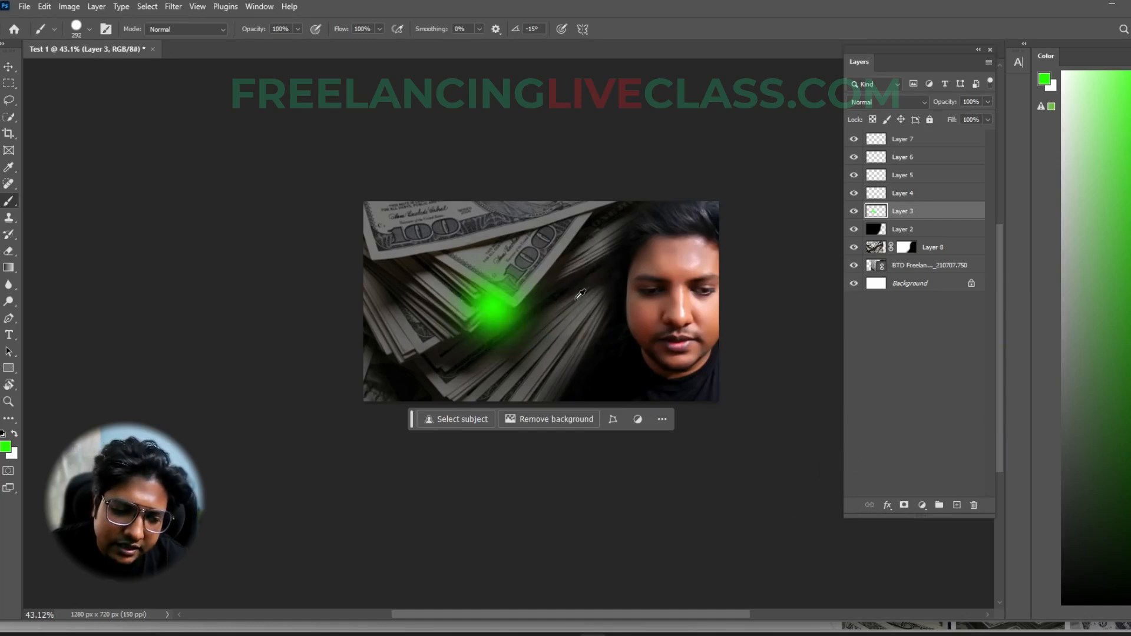
{"action": "mouse_move", "coordinate": [568, 254]}
{"action": "left_mouse_down"}
{"action": "mouse_move", "coordinate": [571, 285]}
{"action": "mouse_move", "coordinate": [560, 3]}
{"action": "left_mouse_up"}
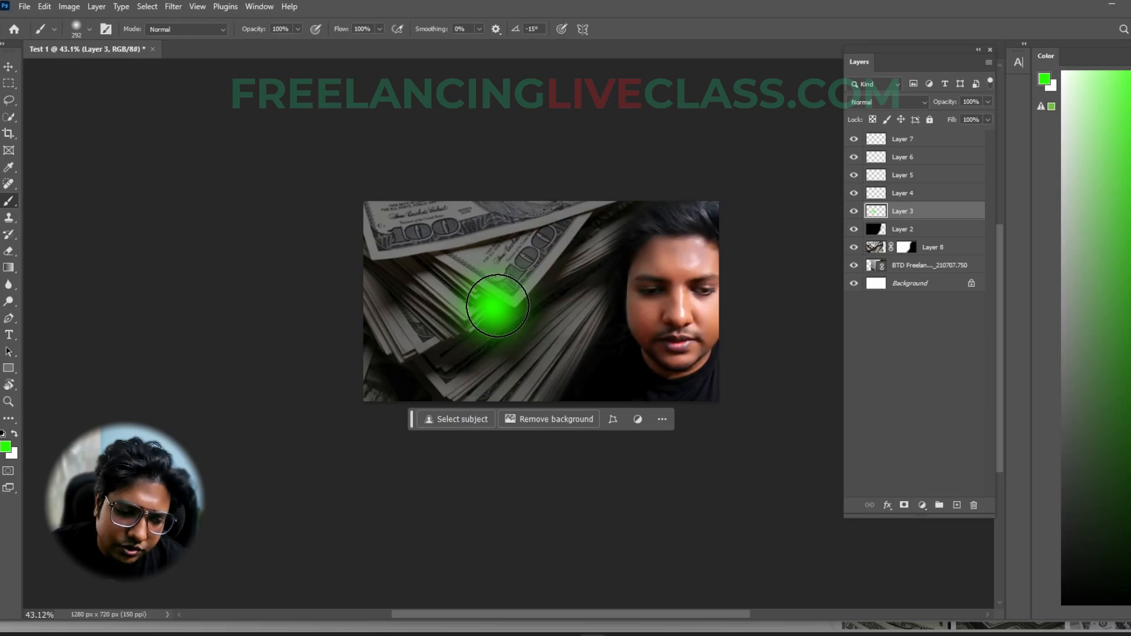
{"action": "left_click", "coordinate": [497, 306]}
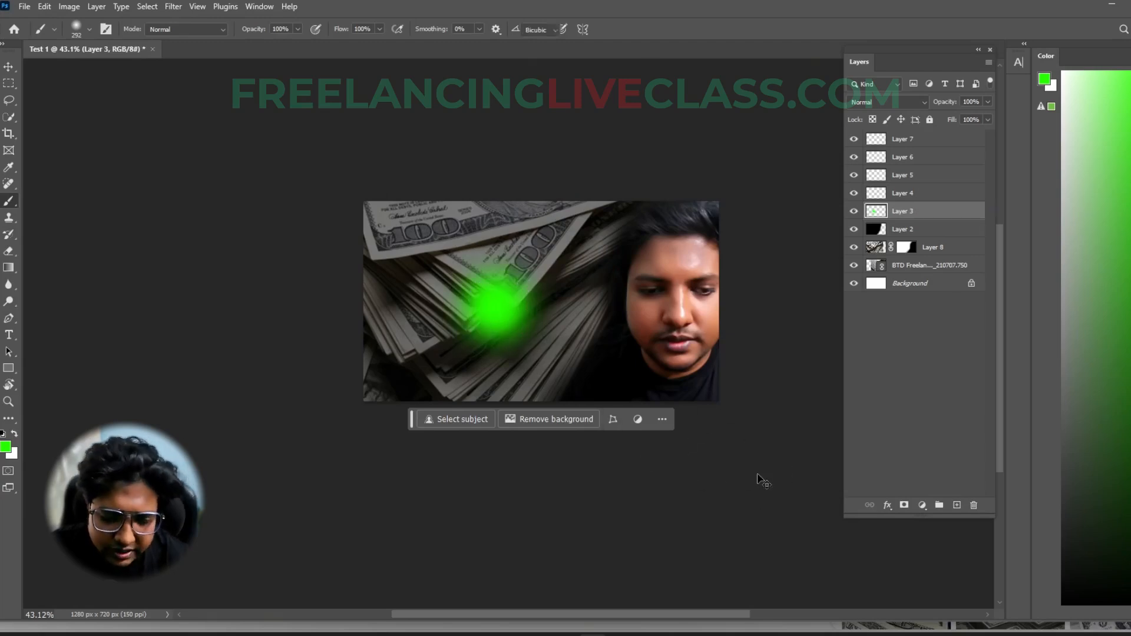
- Scale Layer 3's green glow to 207.98% over the dollar image with Free Transform
{"action": "key", "text": "ctrl+t"}
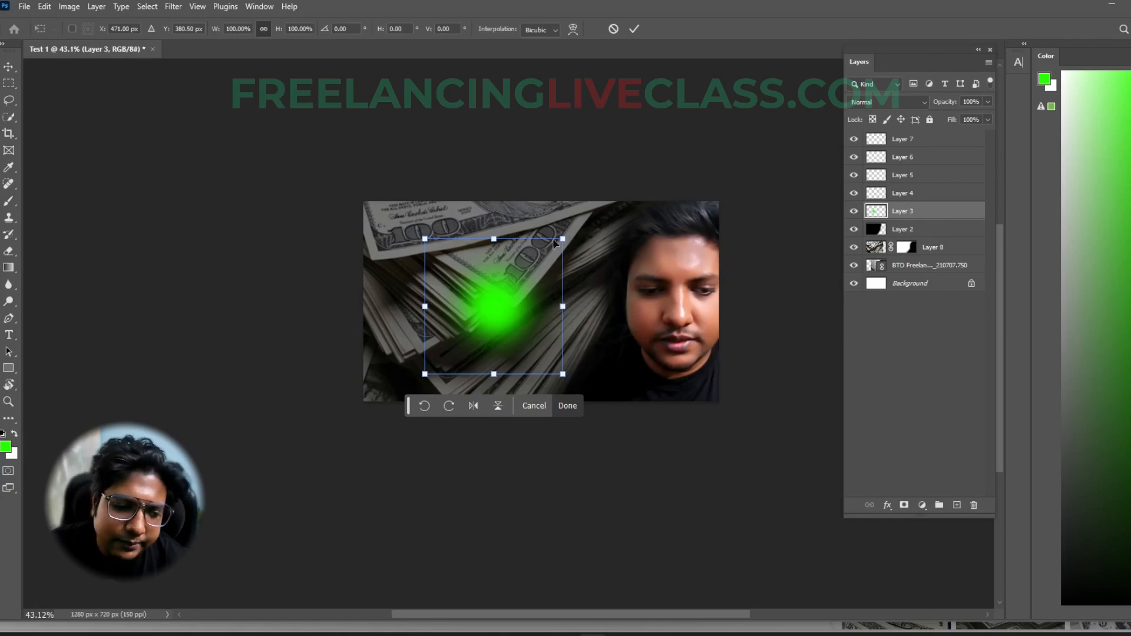
{"action": "left_click_drag", "start_coordinate": [564, 239], "coordinate": [678, 165]}
{"action": "left_click_drag", "start_coordinate": [528, 298], "coordinate": [533, 297]}
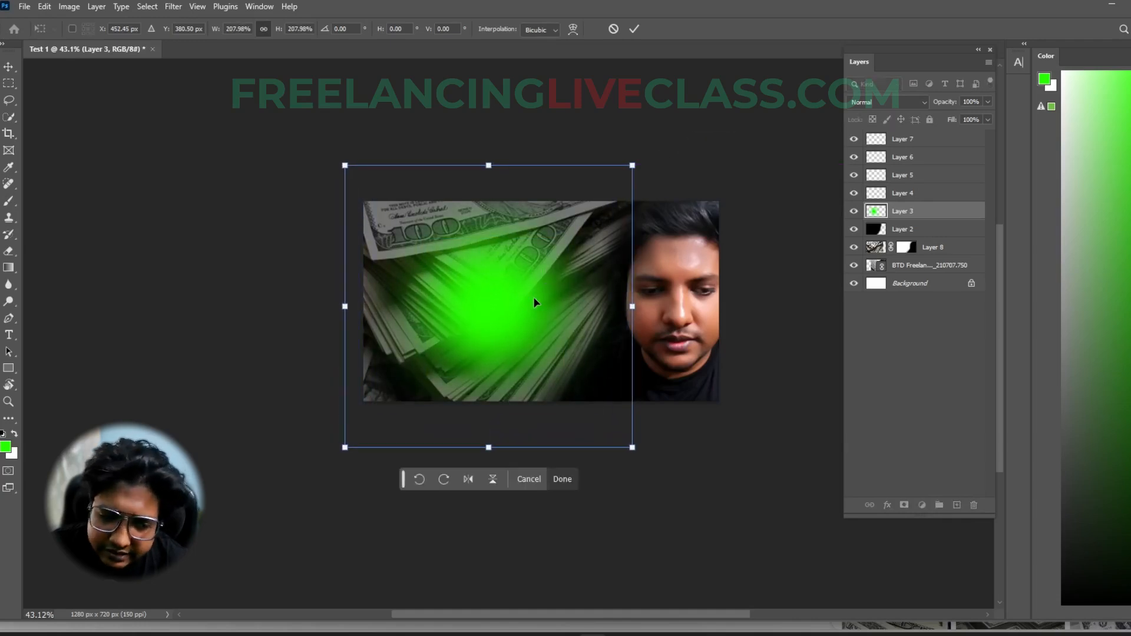
{"action": "key", "text": "Return"}
{"action": "key", "text": "b"}
{"action": "scroll", "coordinate": [513, 309], "scroll_direction": "up", "scroll_amount": 3}
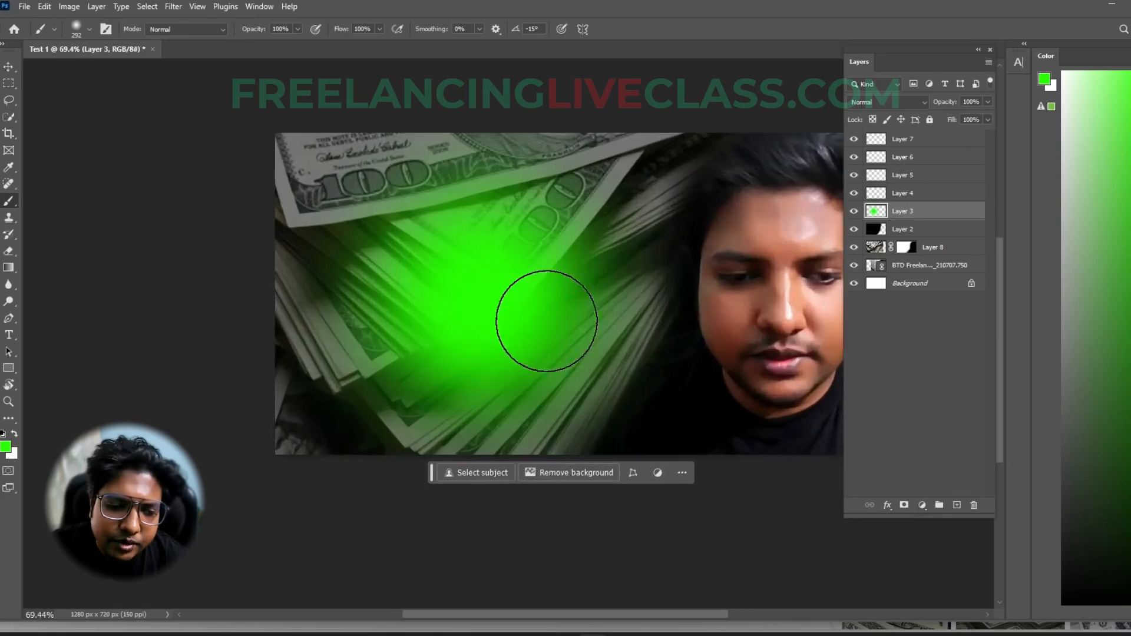
- Try several opacity levels on Layer 3's green glow and set it to 80%
{"action": "key", "text": "v"}
{"action": "left_click", "coordinate": [131, 274]}
{"action": "left_click", "coordinate": [482, 284]}
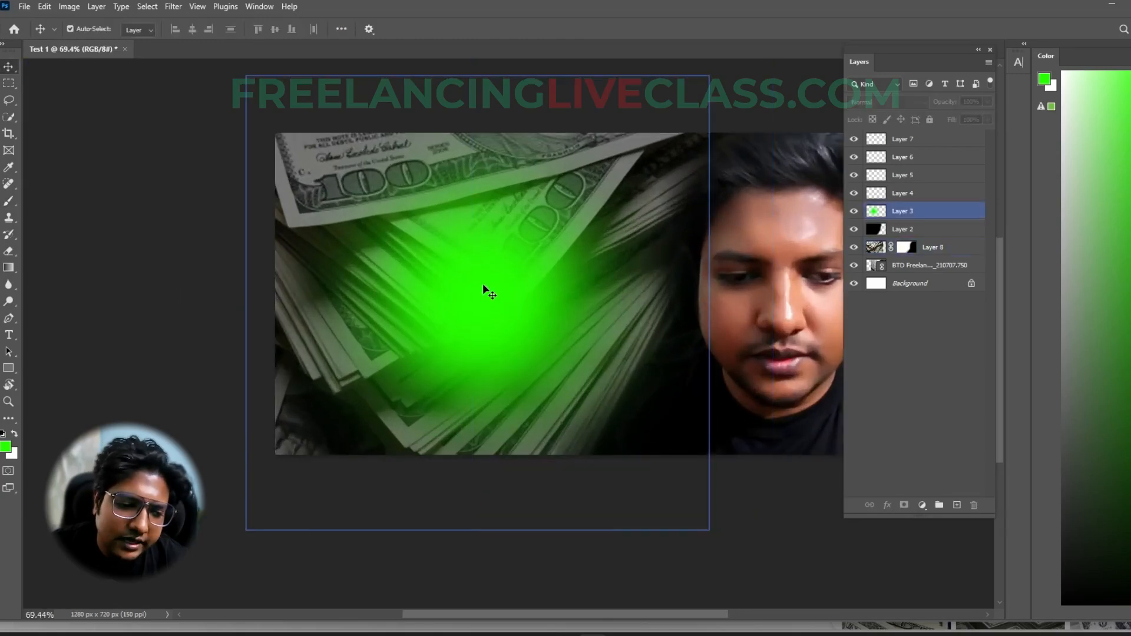
{"action": "left_click", "coordinate": [973, 102]}
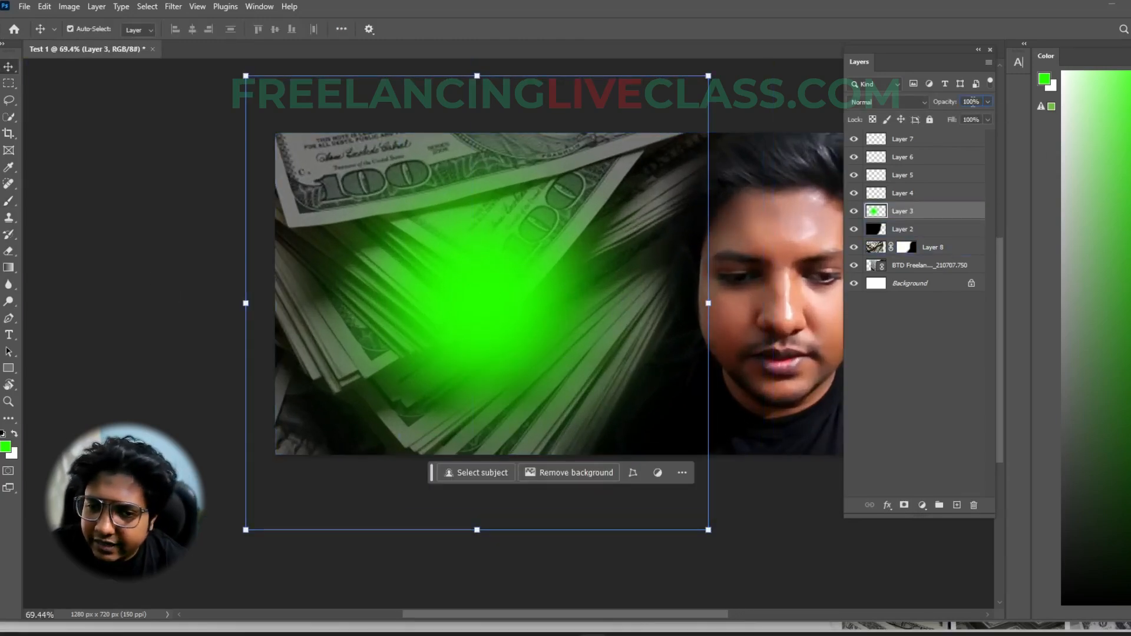
{"action": "scroll", "coordinate": [974, 102], "scroll_direction": "down", "scroll_amount": 2}
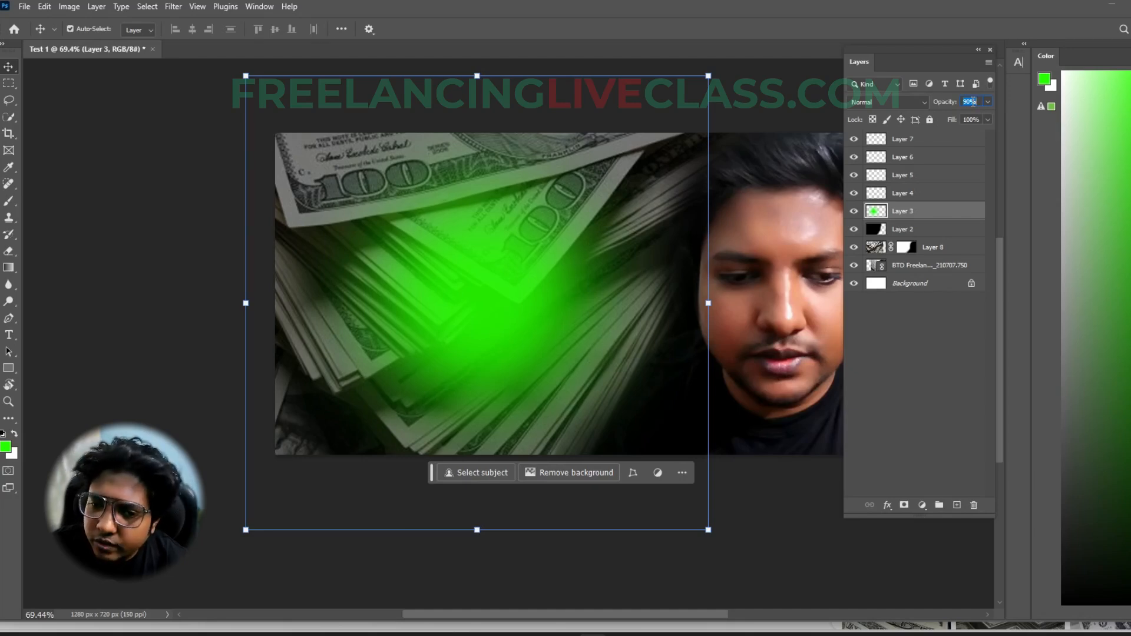
{"action": "scroll", "coordinate": [973, 102], "scroll_direction": "down", "scroll_amount": 20}
{"action": "scroll", "coordinate": [973, 102], "scroll_direction": "up", "scroll_amount": 10}
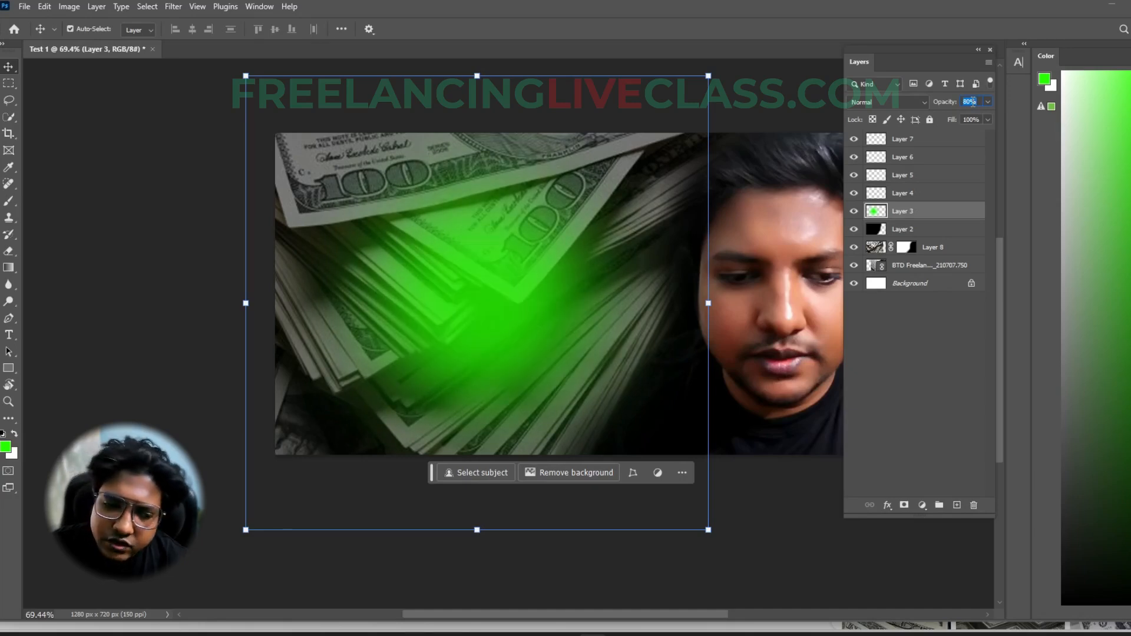
{"action": "scroll", "coordinate": [973, 102], "scroll_direction": "down", "scroll_amount": 10}
{"action": "scroll", "coordinate": [973, 102], "scroll_direction": "down", "scroll_amount": 10}
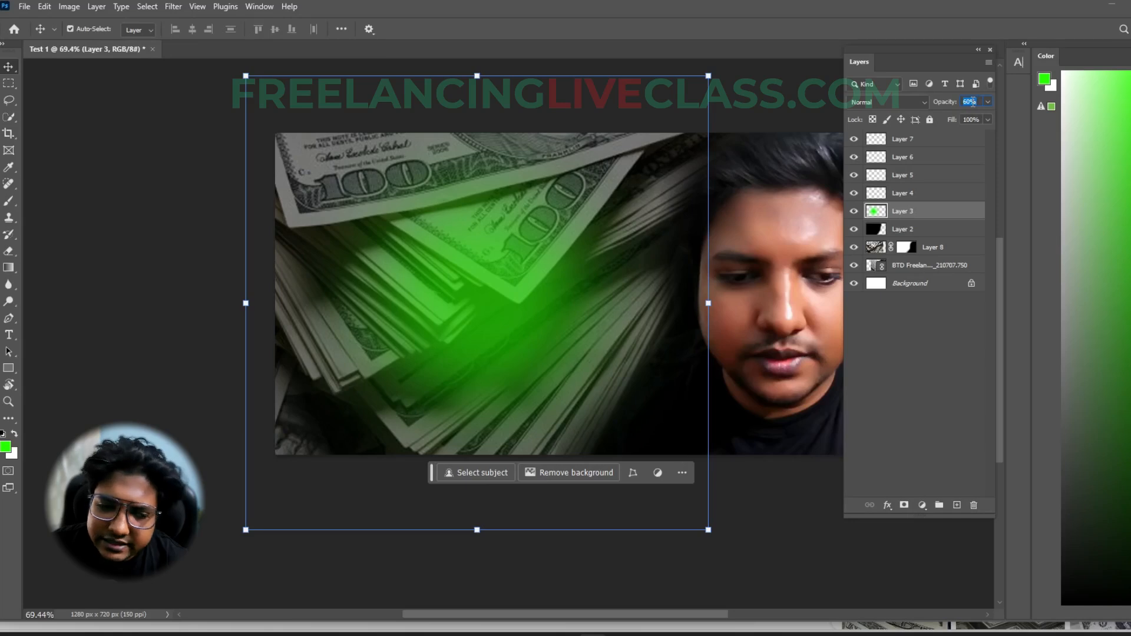
{"action": "scroll", "coordinate": [973, 102], "scroll_direction": "up", "scroll_amount": 10}
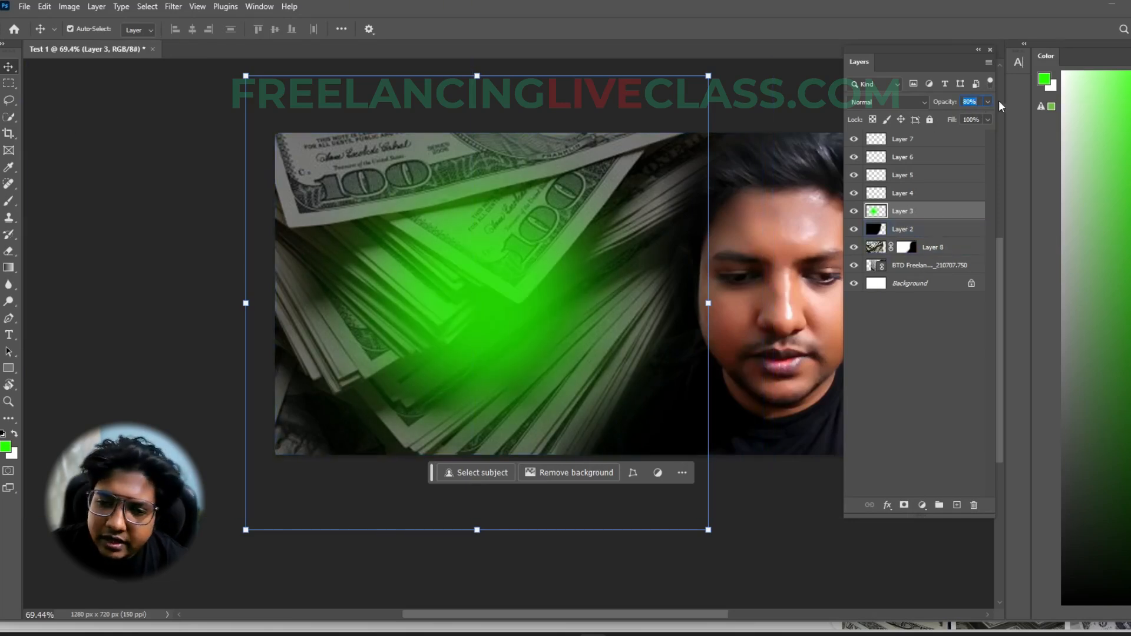
{"action": "left_click", "coordinate": [935, 351]}
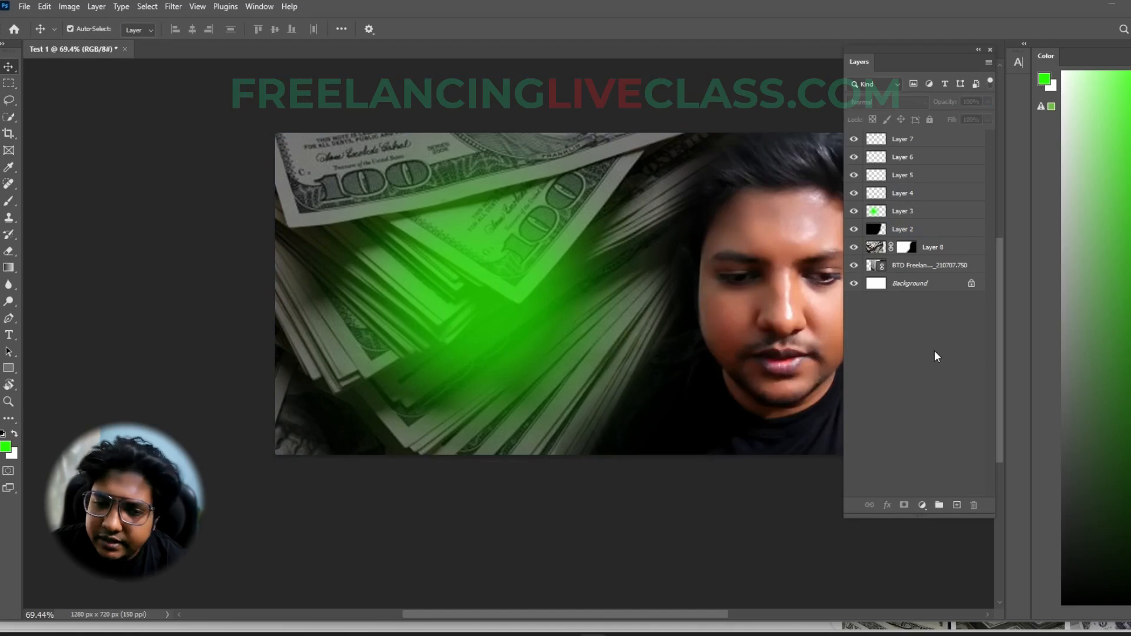
{"action": "left_click", "coordinate": [173, 245]}
{"action": "left_click", "coordinate": [430, 217]}
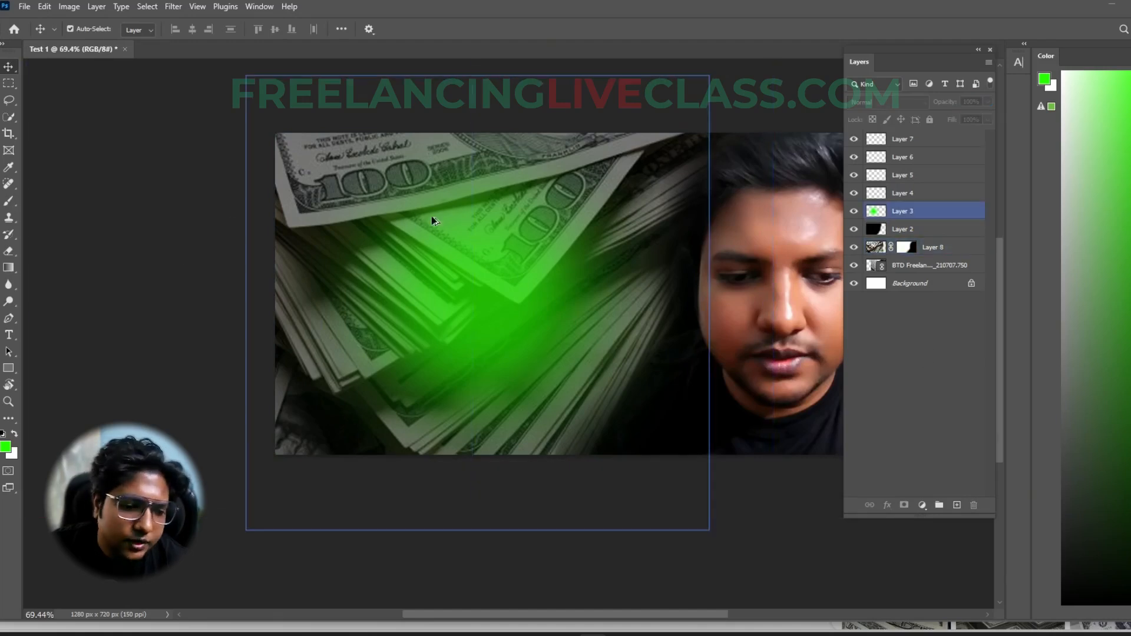
{"action": "scroll", "coordinate": [436, 203], "scroll_direction": "down", "scroll_amount": 3}
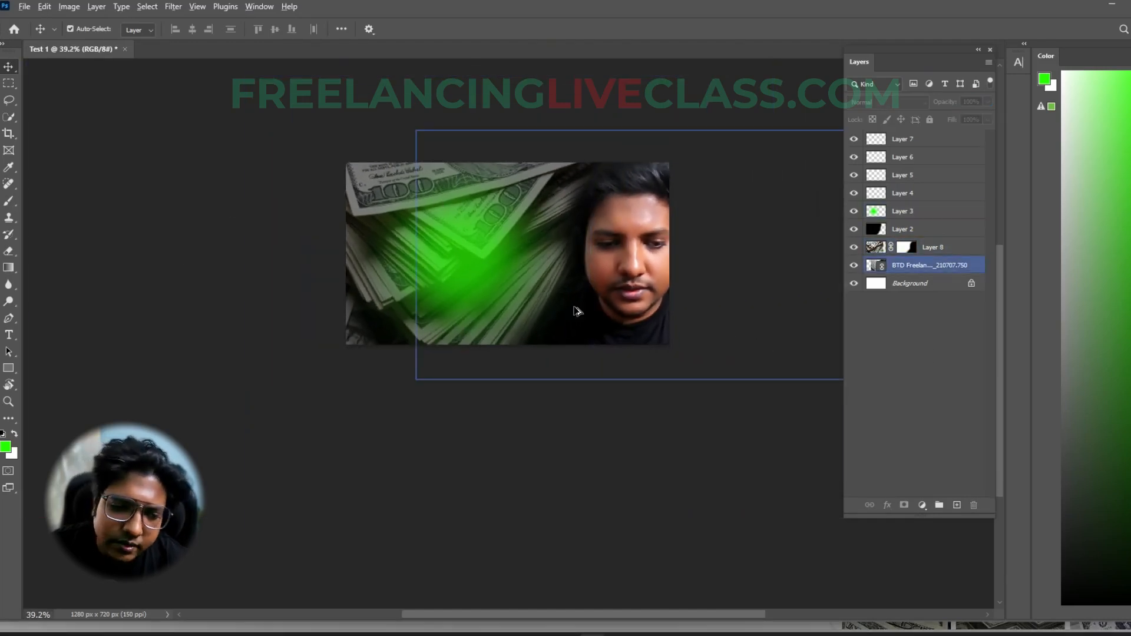
{"action": "scroll", "coordinate": [576, 310], "scroll_direction": "up", "scroll_amount": 2}
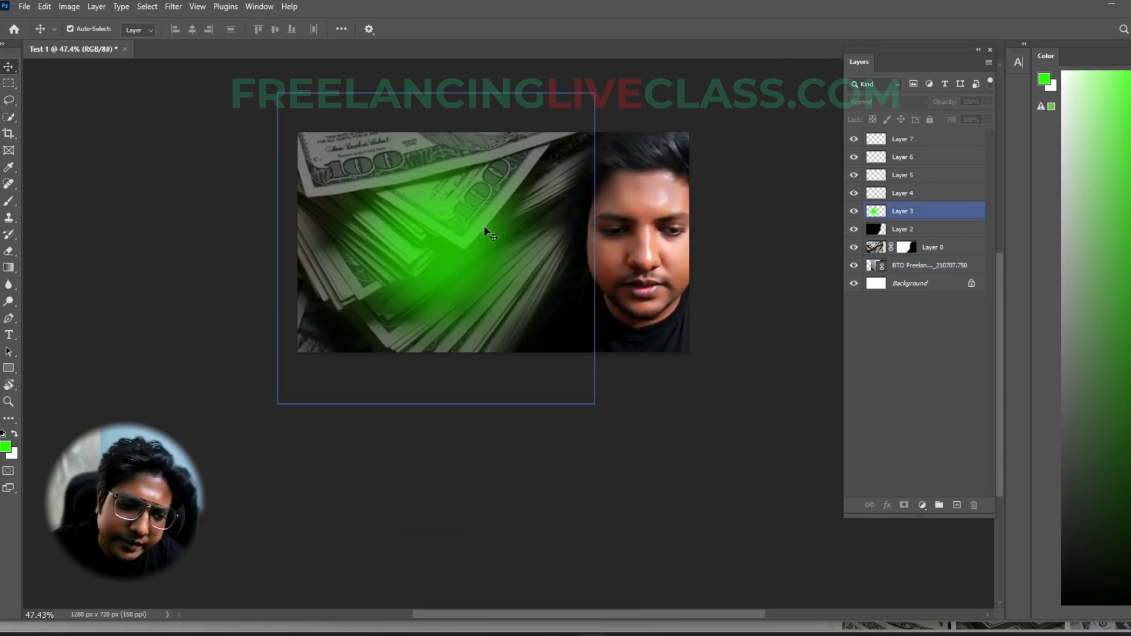
{"action": "left_click", "coordinate": [878, 228]}
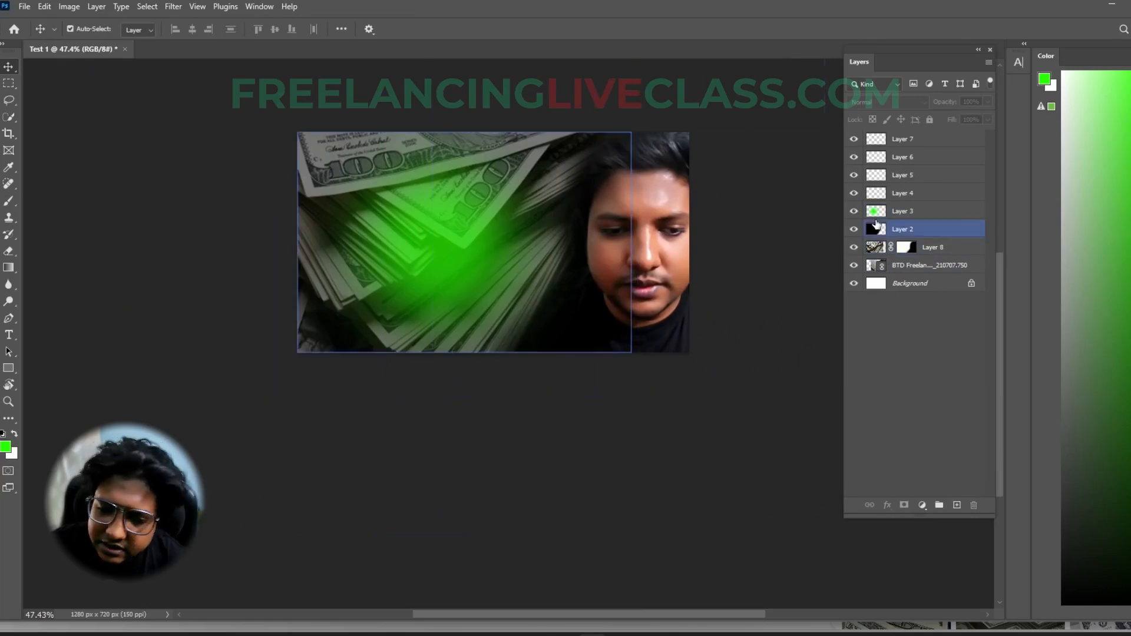
- Add a green placeholder text layer over the dollar image and delete it
{"action": "left_click", "coordinate": [495, 442]}
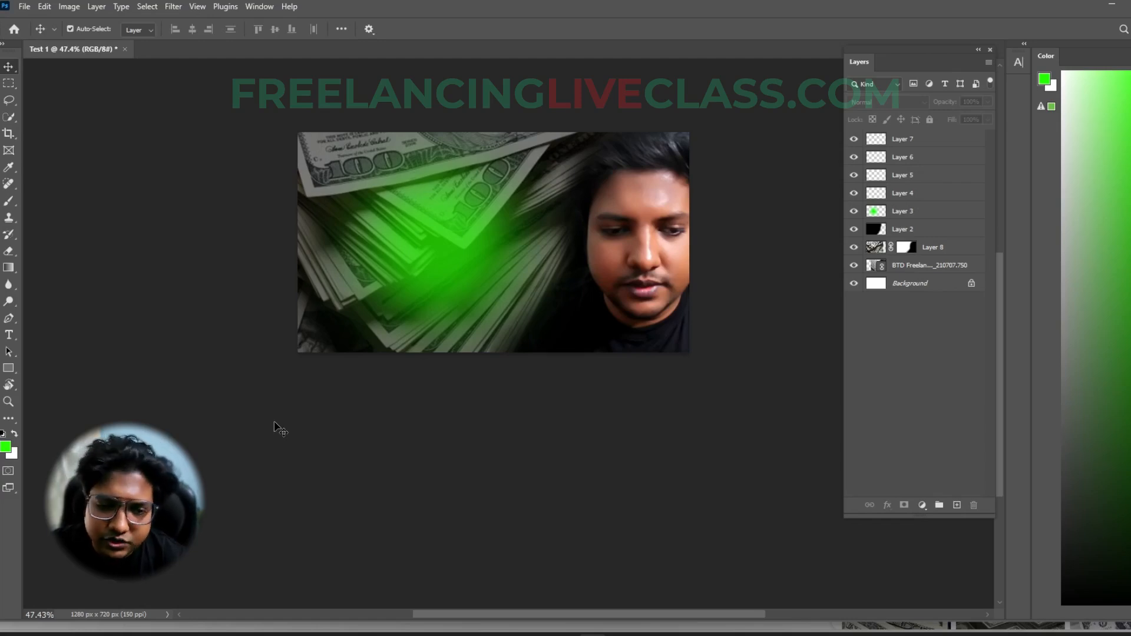
{"action": "left_click", "coordinate": [10, 335]}
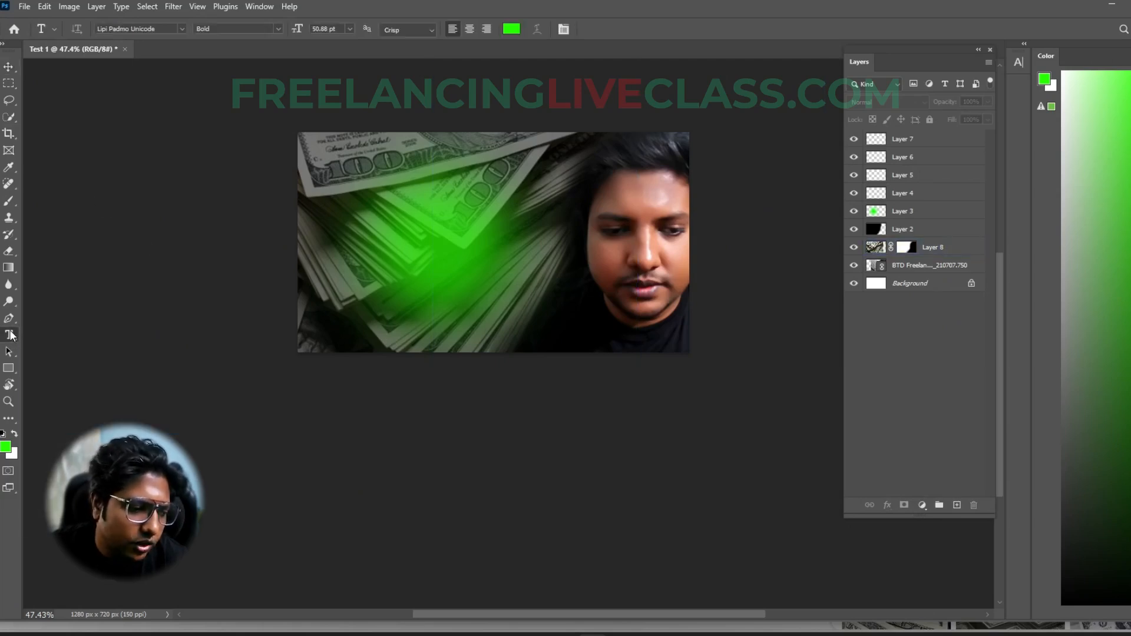
{"action": "left_click", "coordinate": [418, 242]}
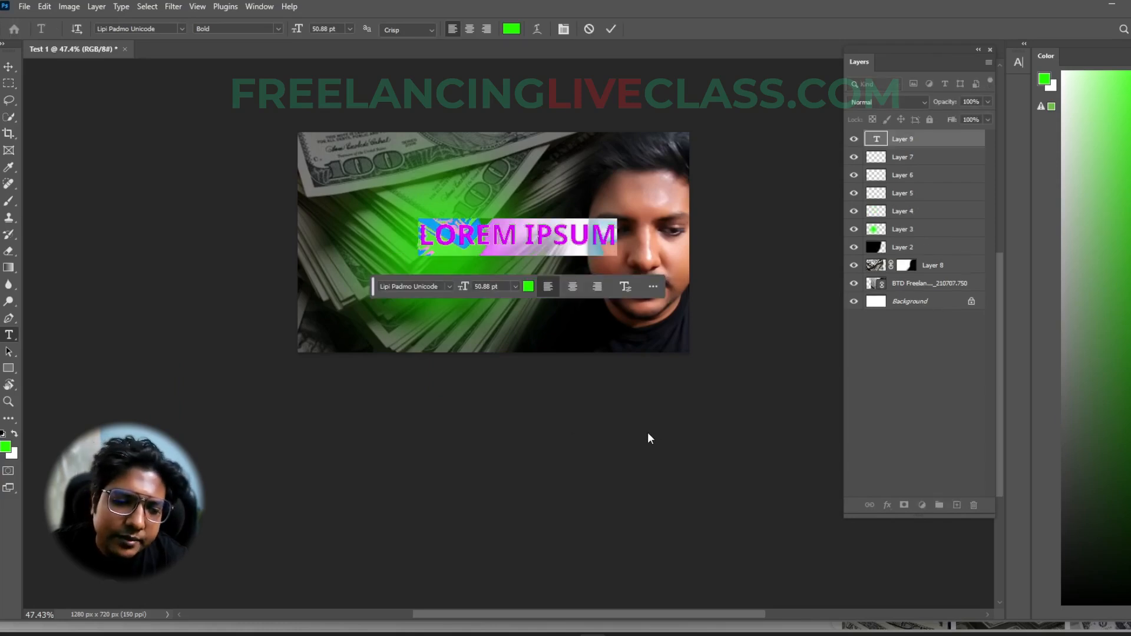
{"action": "left_click", "coordinate": [554, 231]}
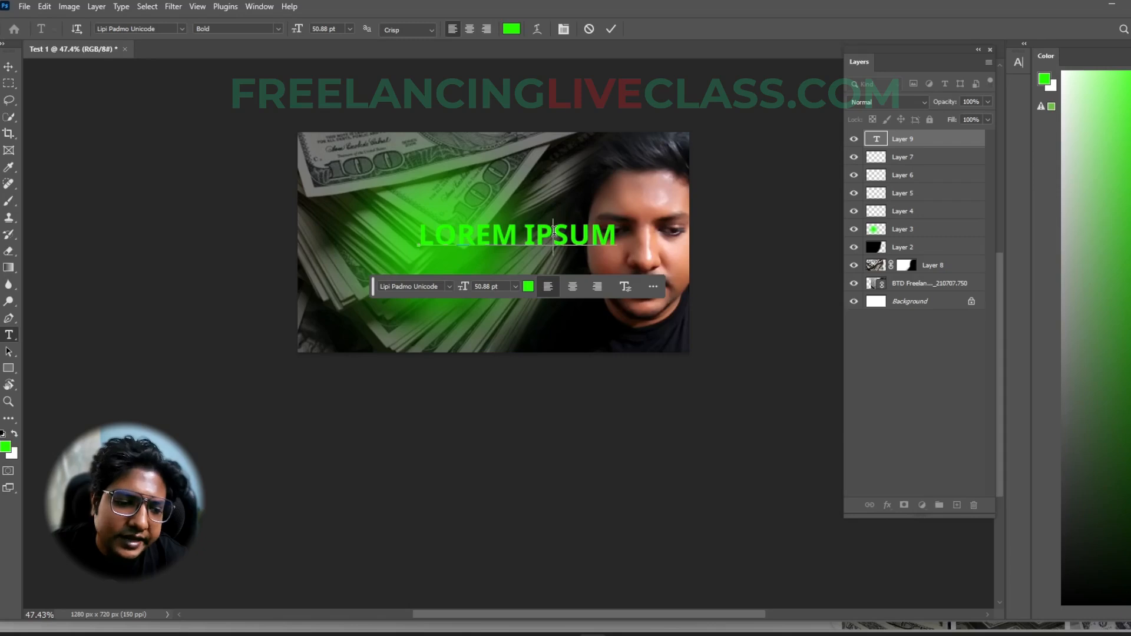
{"action": "key", "text": "ctrl+Return"}
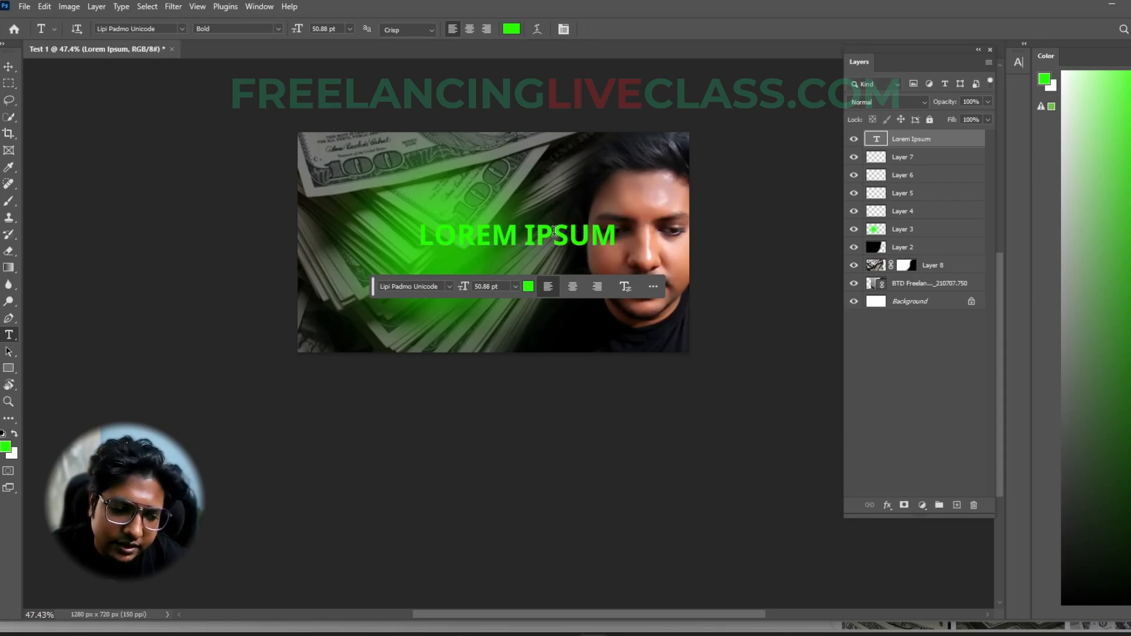
{"action": "key", "text": "Delete"}
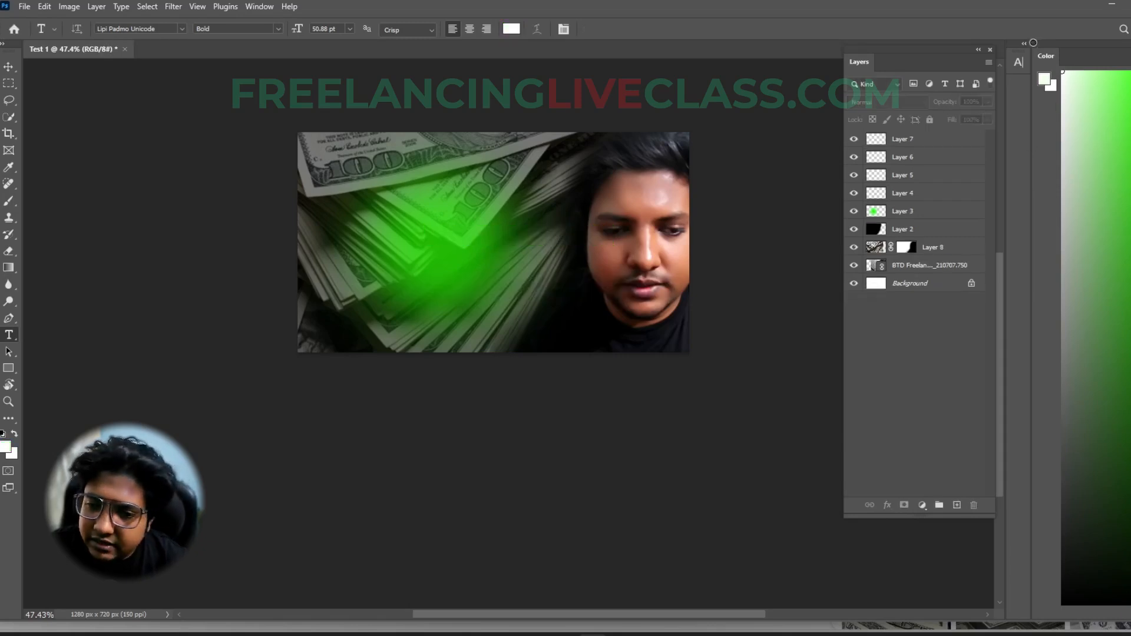
- Add a white text layer reading TEST over the green glow on the dollar image
{"action": "left_click", "coordinate": [381, 245]}
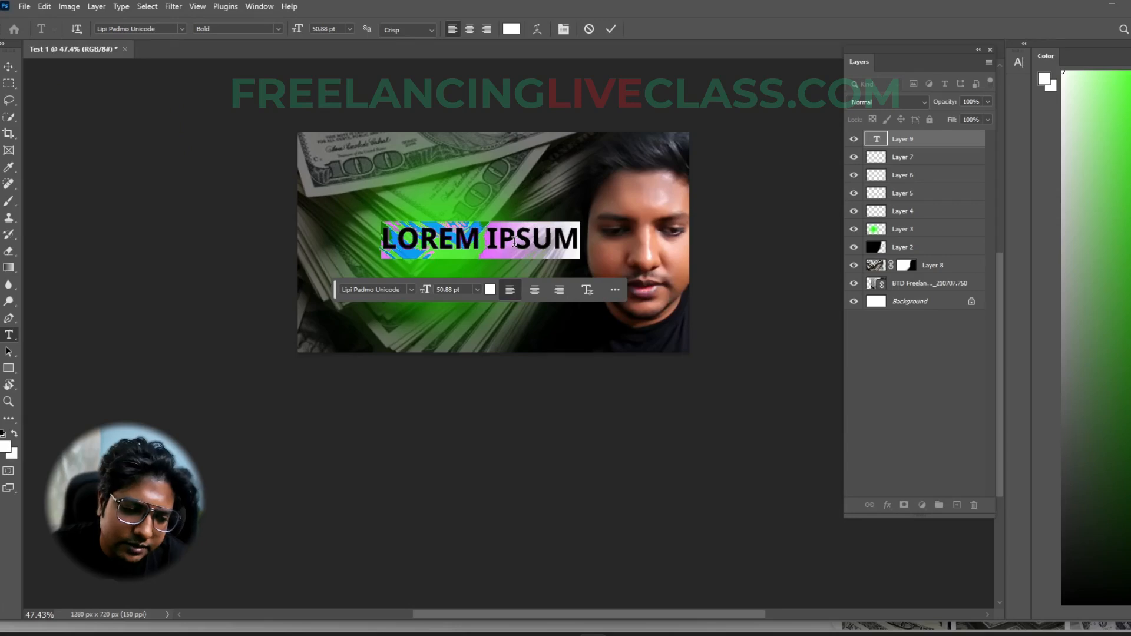
{"action": "type", "text": "TEST"}
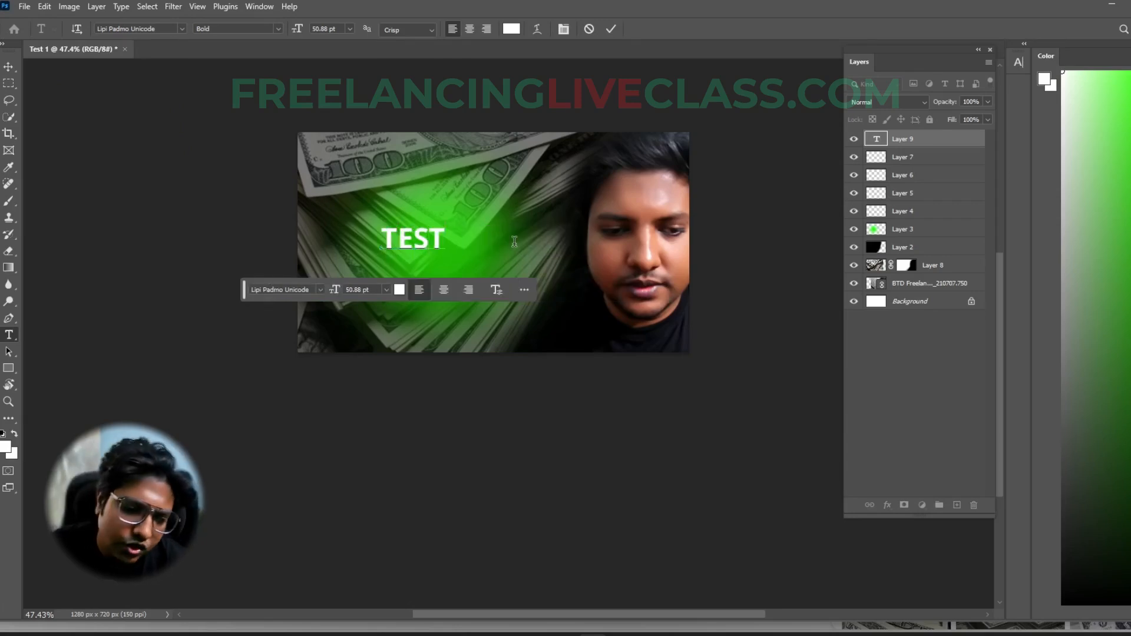
{"action": "left_click", "coordinate": [611, 30]}
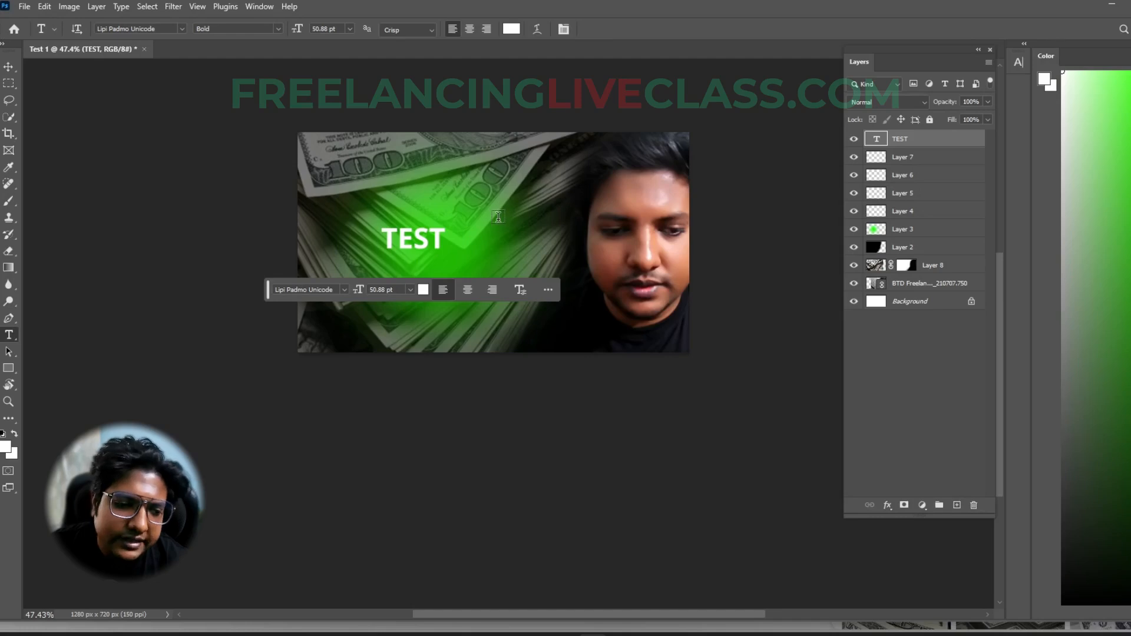
{"action": "left_click", "coordinate": [8, 67]}
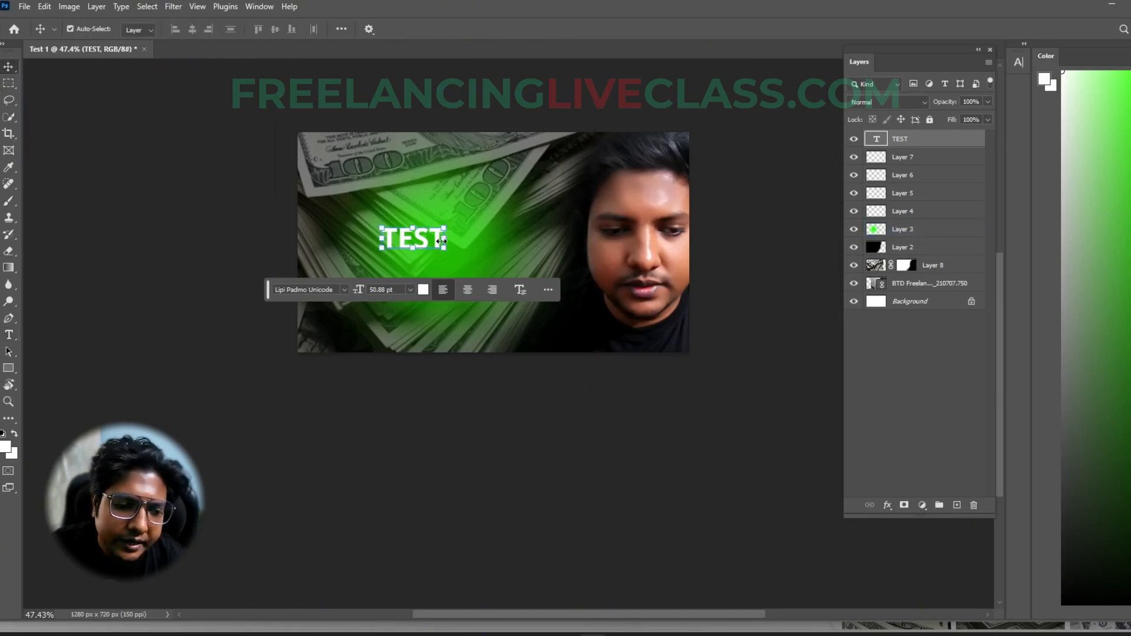
{"action": "left_click_drag", "start_coordinate": [443, 239], "coordinate": [566, 236]}
{"action": "left_click_drag", "start_coordinate": [496, 240], "coordinate": [455, 246]}
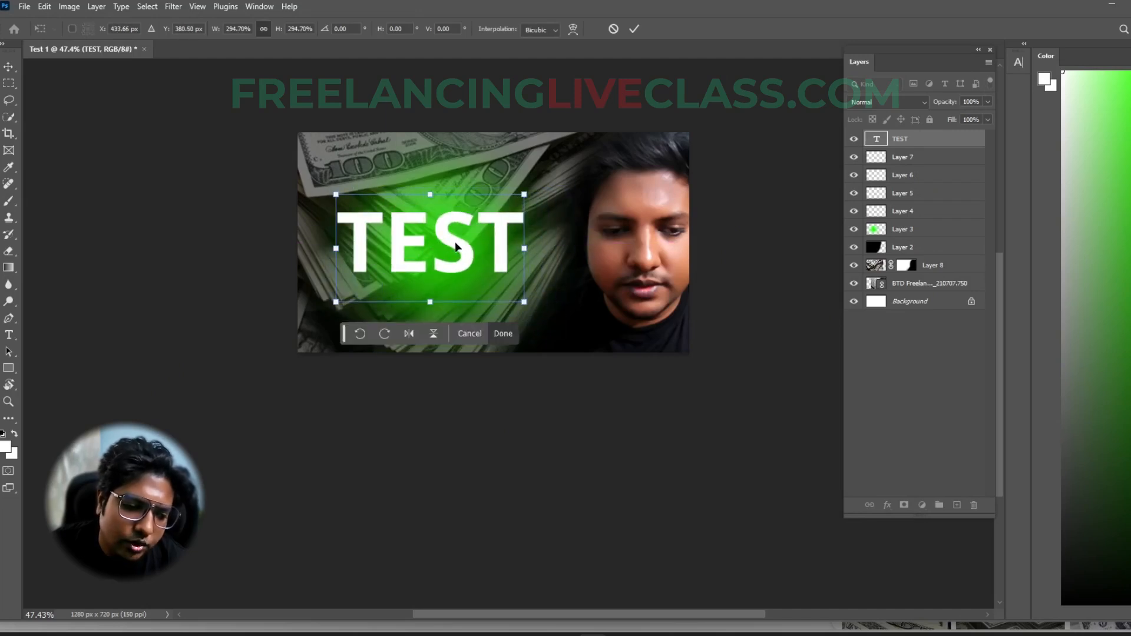
{"action": "key", "text": "Escape"}
{"action": "left_click", "coordinate": [449, 246]}
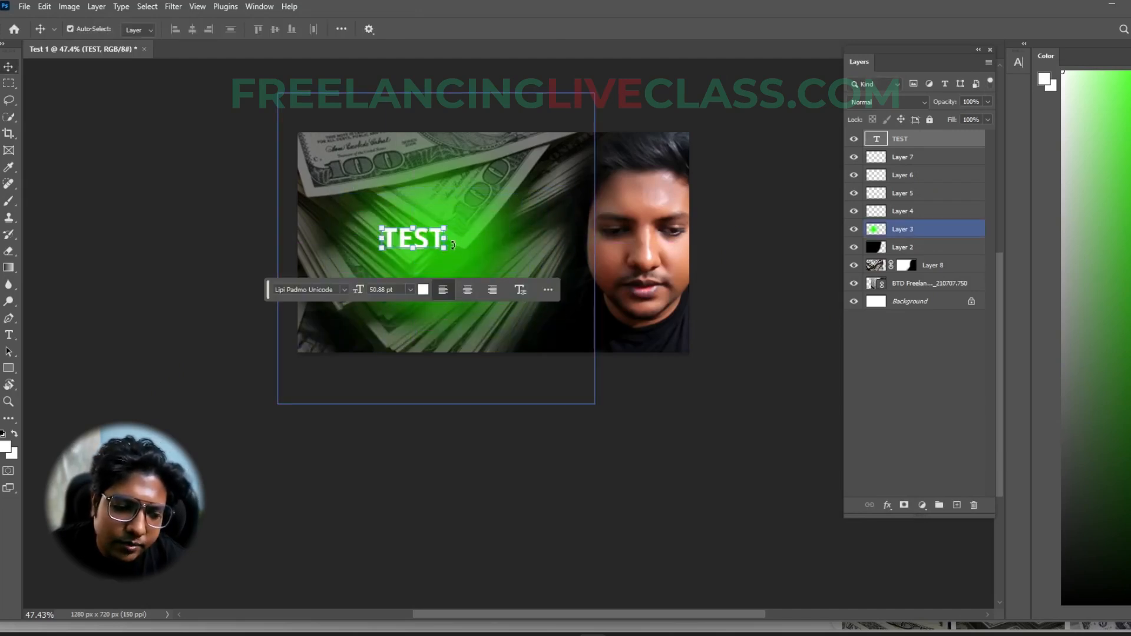
- Scale the TEST text up to about 173.76 pt and place it over the green glow
{"action": "left_click_drag", "start_coordinate": [444, 250], "coordinate": [685, 385]}
{"action": "left_click_drag", "start_coordinate": [575, 316], "coordinate": [471, 256]}
{"action": "key", "text": "Return"}
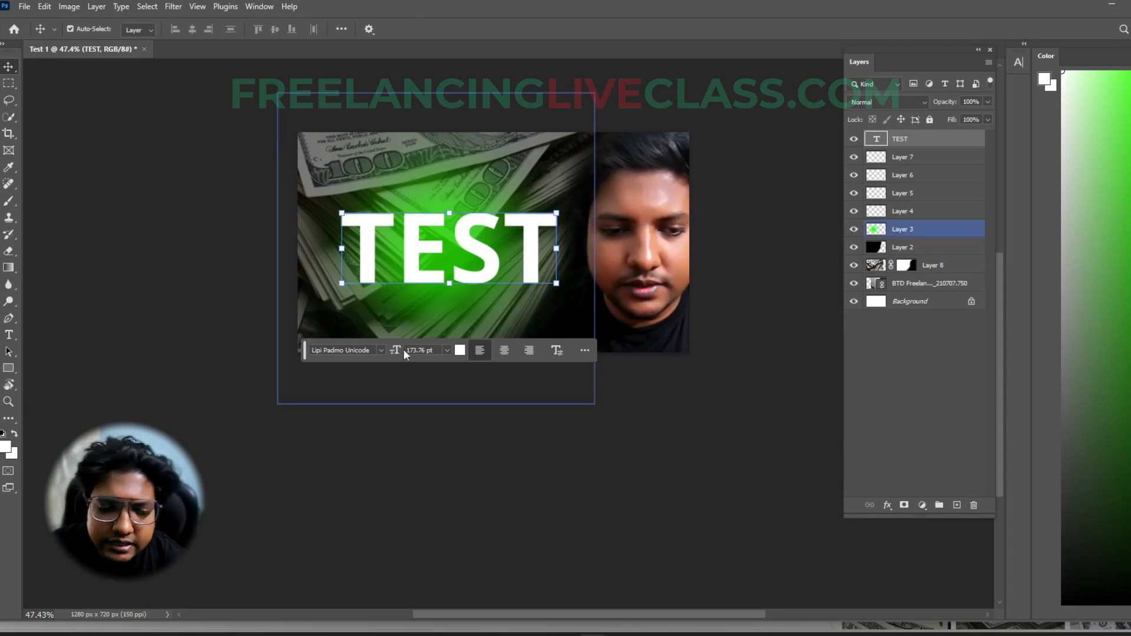
- Set the TEST text's font to Antry Sans PERSONAL USE ONLY and shrink it to about 95.64 pt near the image's upper-left corner
{"action": "left_click", "coordinate": [382, 351]}
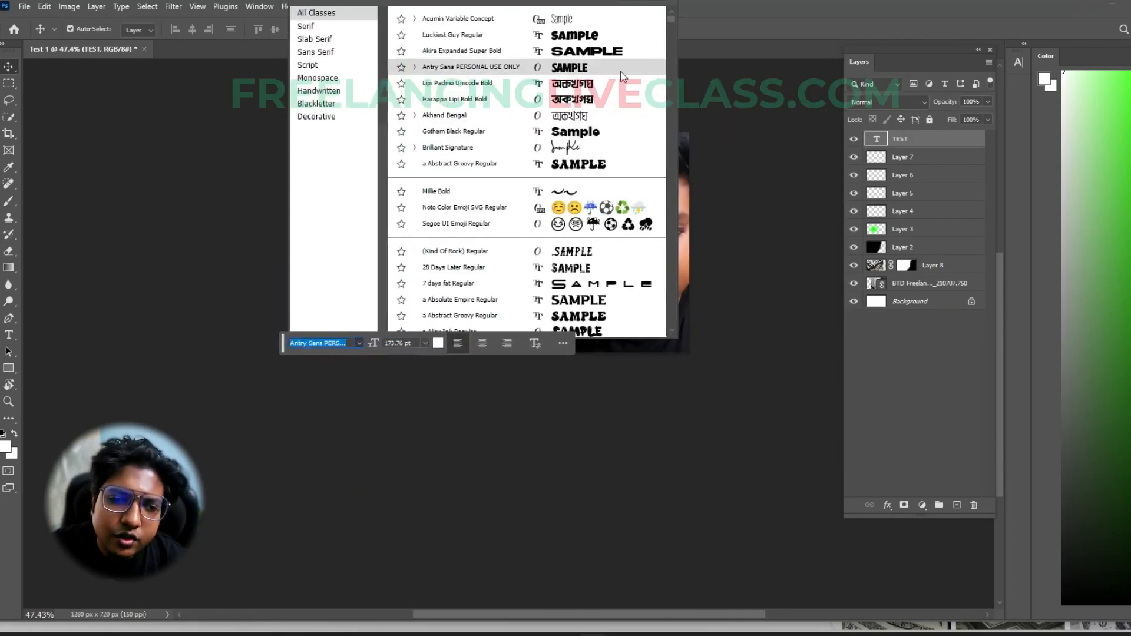
{"action": "left_click", "coordinate": [583, 71]}
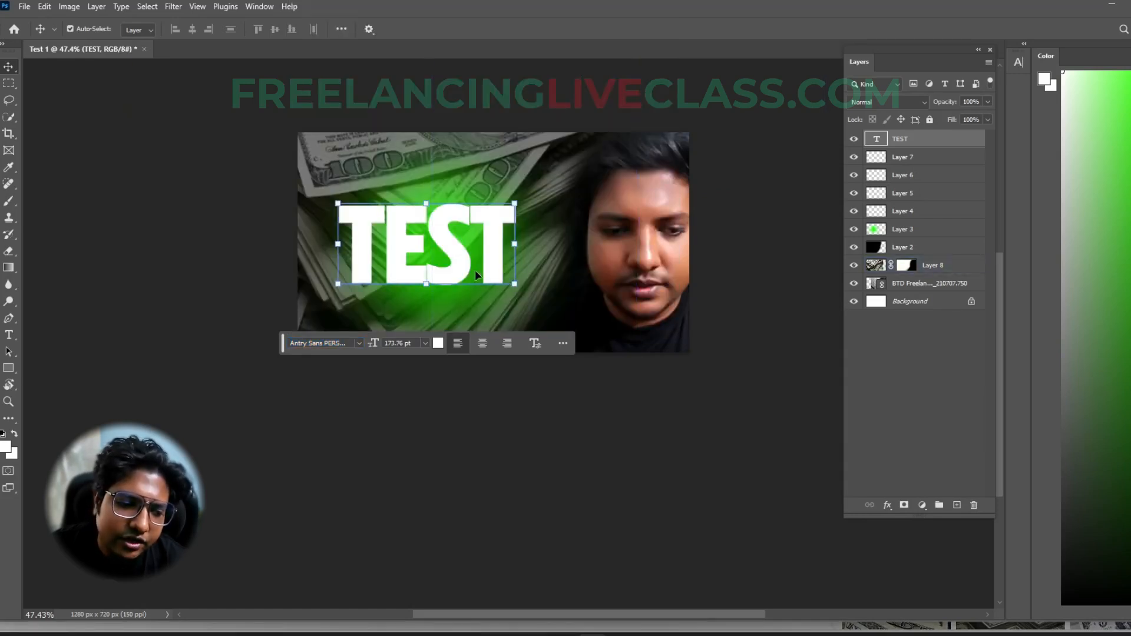
{"action": "left_click_drag", "start_coordinate": [515, 270], "coordinate": [393, 168]}
{"action": "key", "text": "Return"}
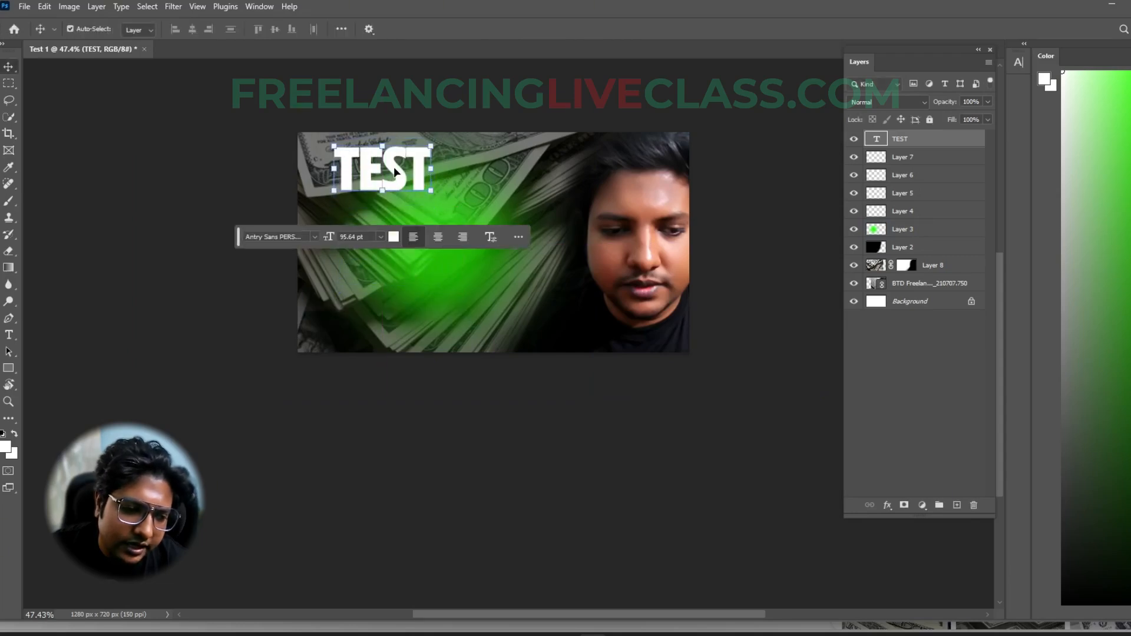
- Duplicate the TEST text just below the original and set the copy's font to Akira Expanded Super Bold
{"action": "left_click_drag", "start_coordinate": [394, 168], "coordinate": [393, 245]}
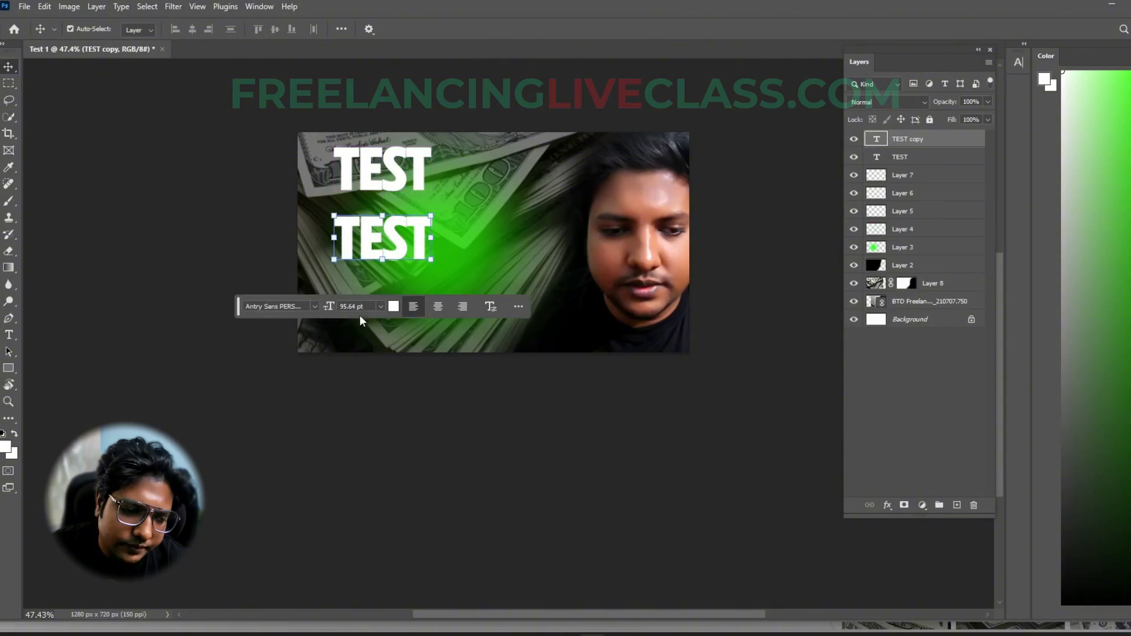
{"action": "left_click", "coordinate": [309, 307]}
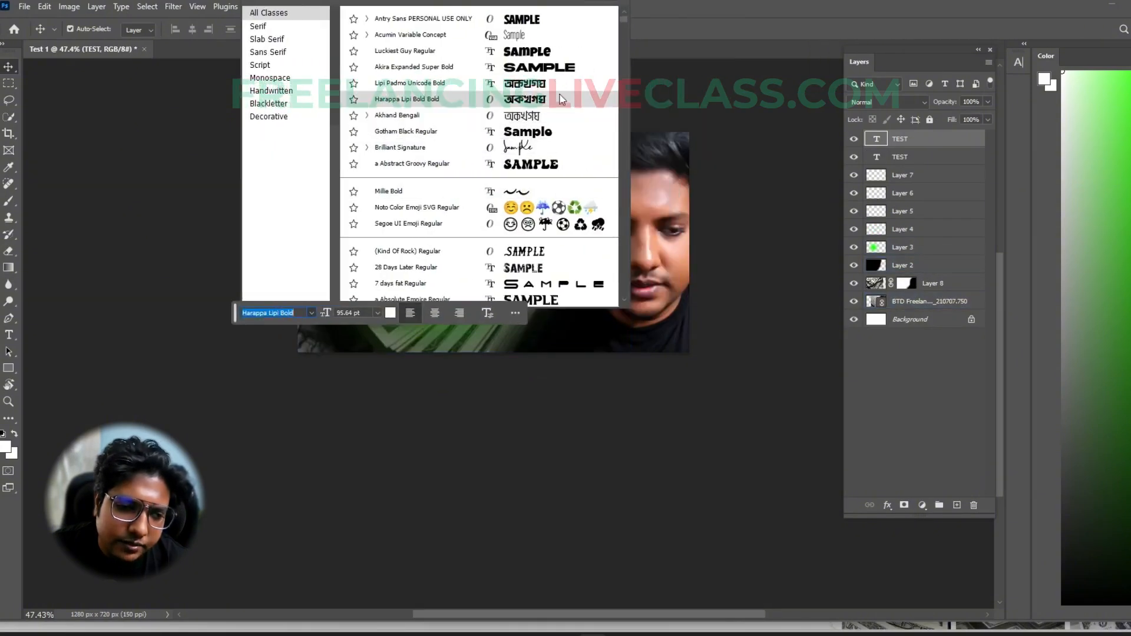
{"action": "left_click", "coordinate": [558, 68]}
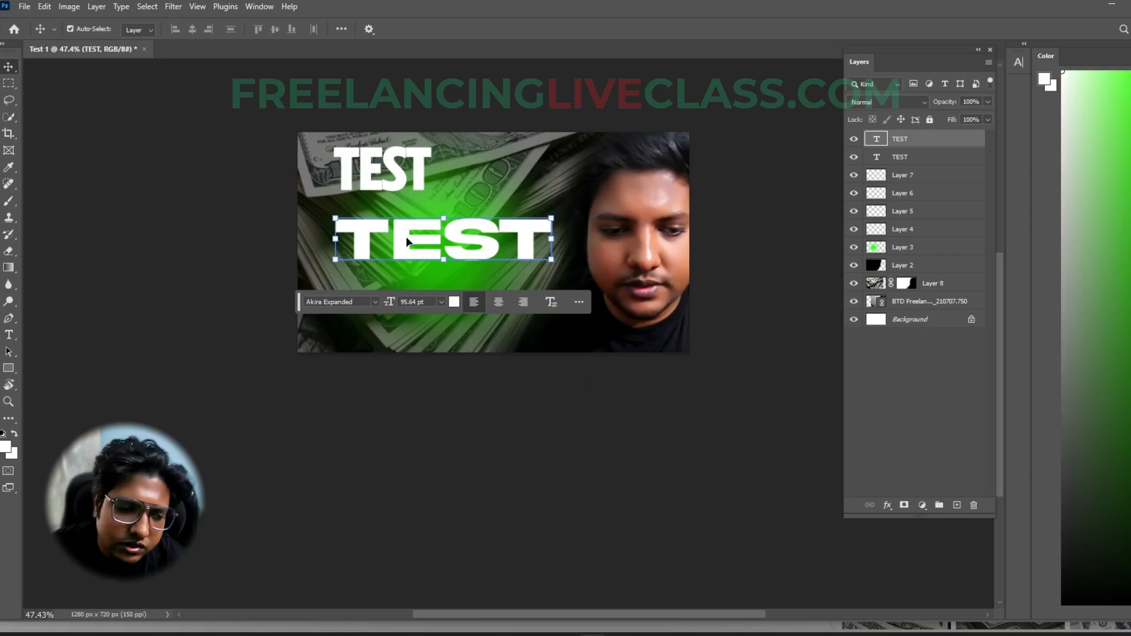
- Move the Antry Sans TEST text closer above the Akira Expanded copy and delete the Antry Sans text
{"action": "left_click", "coordinate": [392, 175]}
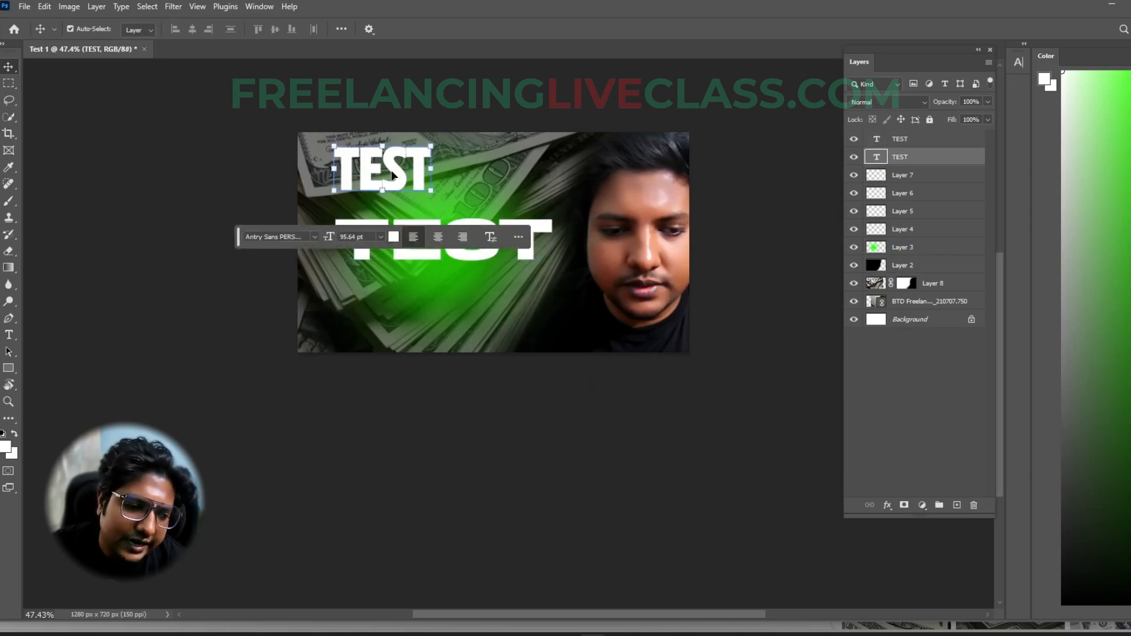
{"action": "left_click", "coordinate": [92, 184]}
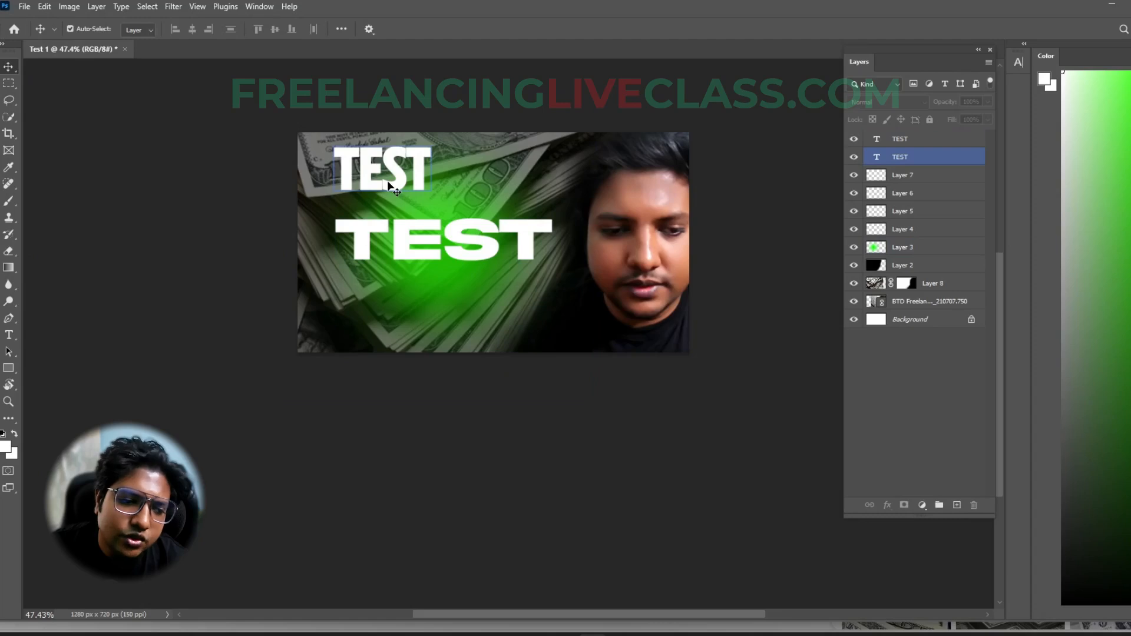
{"action": "left_click_drag", "start_coordinate": [393, 187], "coordinate": [471, 196]}
{"action": "left_click", "coordinate": [329, 455]}
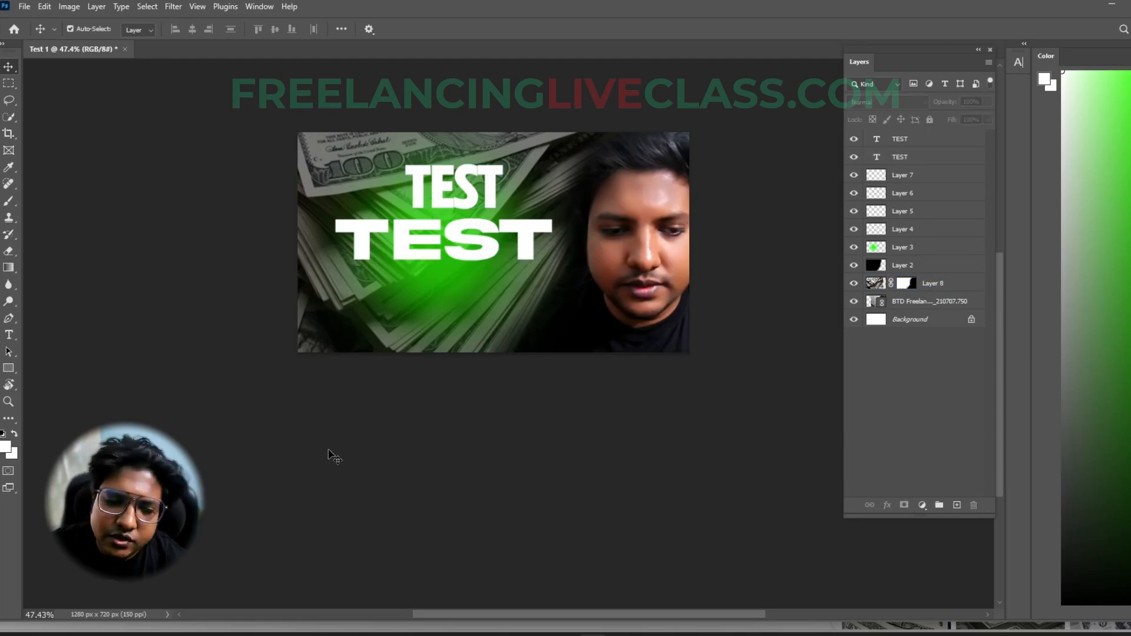
{"action": "left_click", "coordinate": [460, 190]}
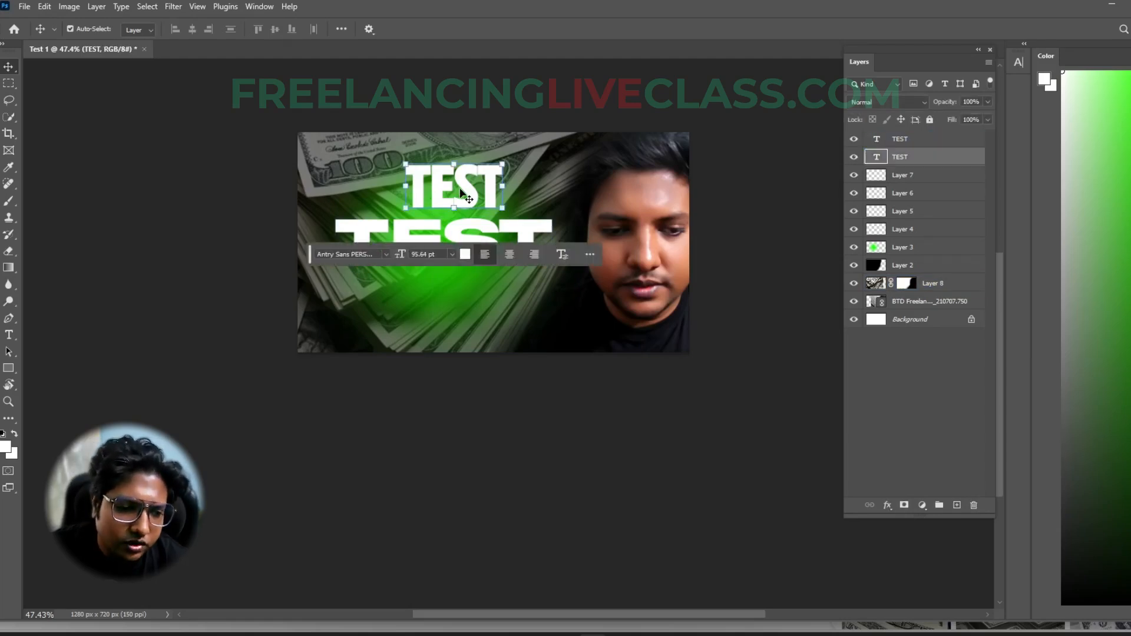
{"action": "key", "text": "Delete"}
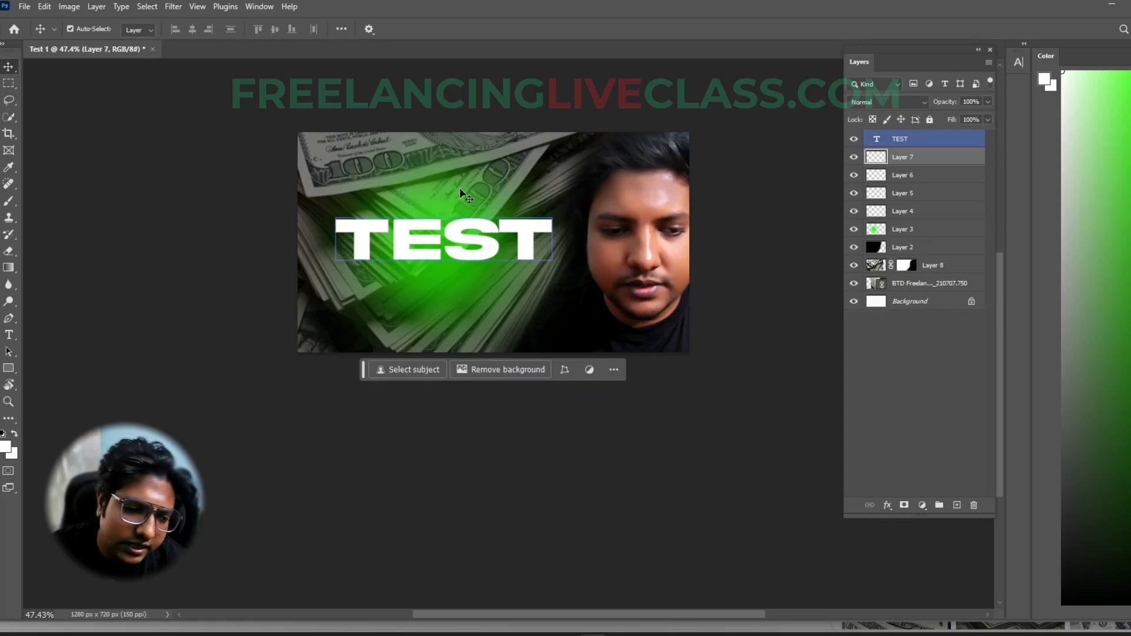
- Raise the Akira Expanded TEST text slightly and duplicate it below as a second line reading THUMB
{"action": "left_click", "coordinate": [495, 252]}
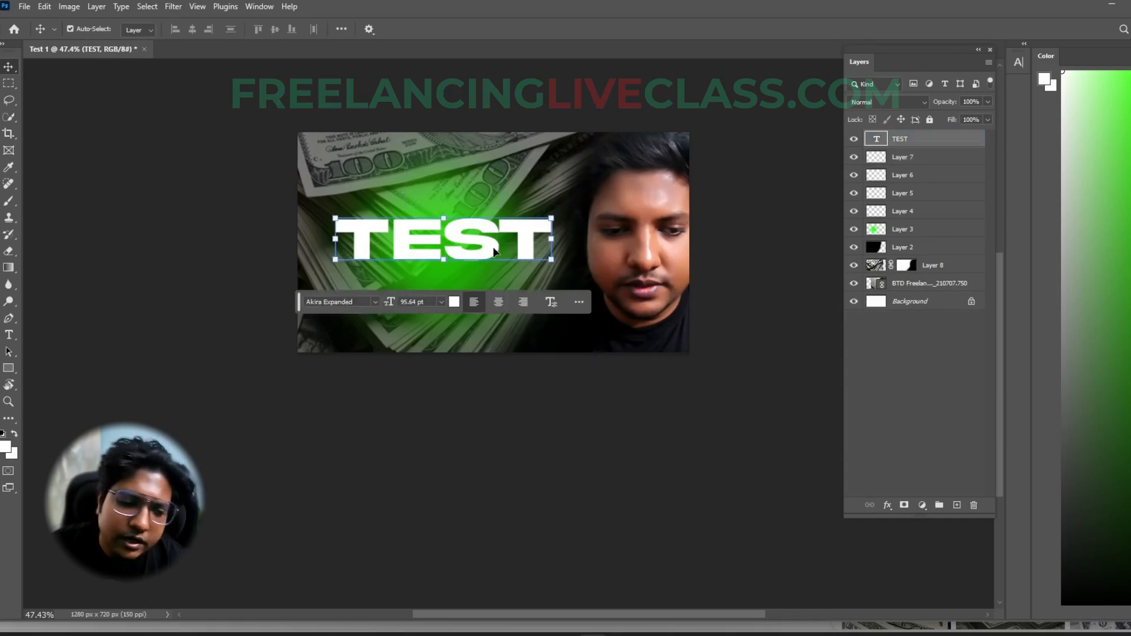
{"action": "mouse_move", "coordinate": [491, 248]}
{"action": "left_mouse_down"}
{"action": "mouse_move", "coordinate": [490, 223]}
{"action": "mouse_move", "coordinate": [486, 268]}
{"action": "left_mouse_up"}
{"action": "double_click", "coordinate": [485, 267]}
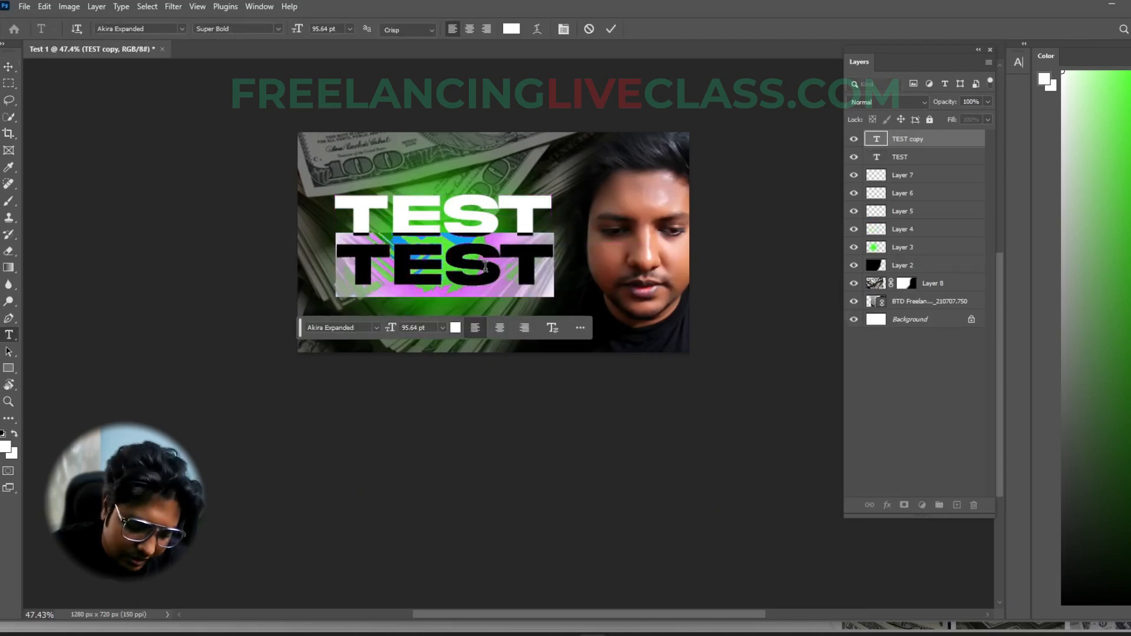
{"action": "type", "text": "THUMB"}
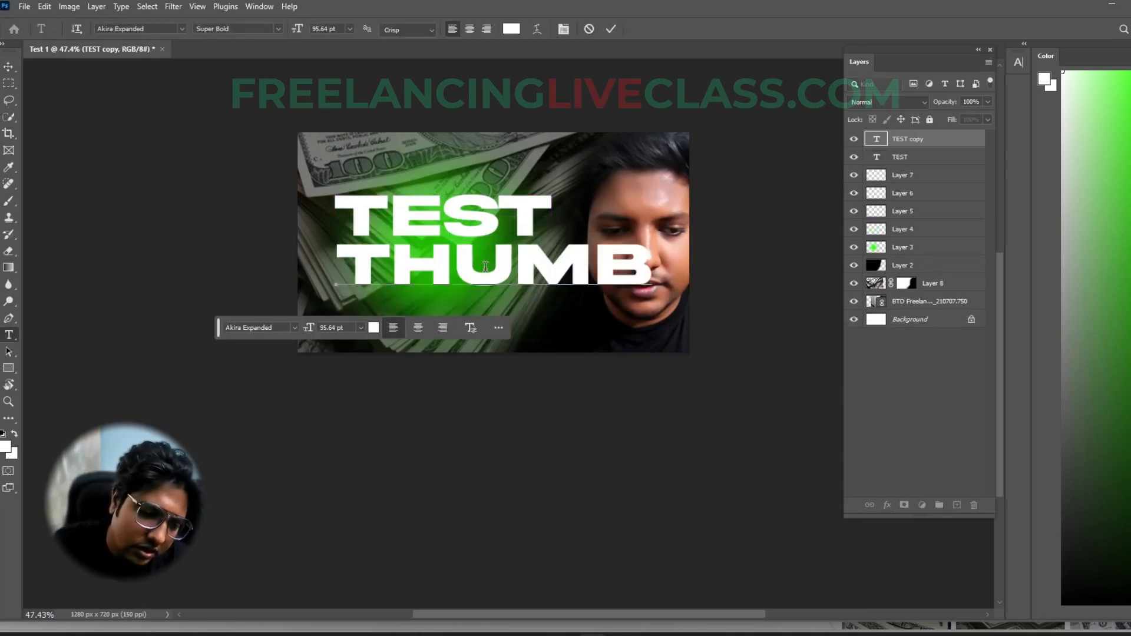
{"action": "key", "text": "ctrl+Return"}
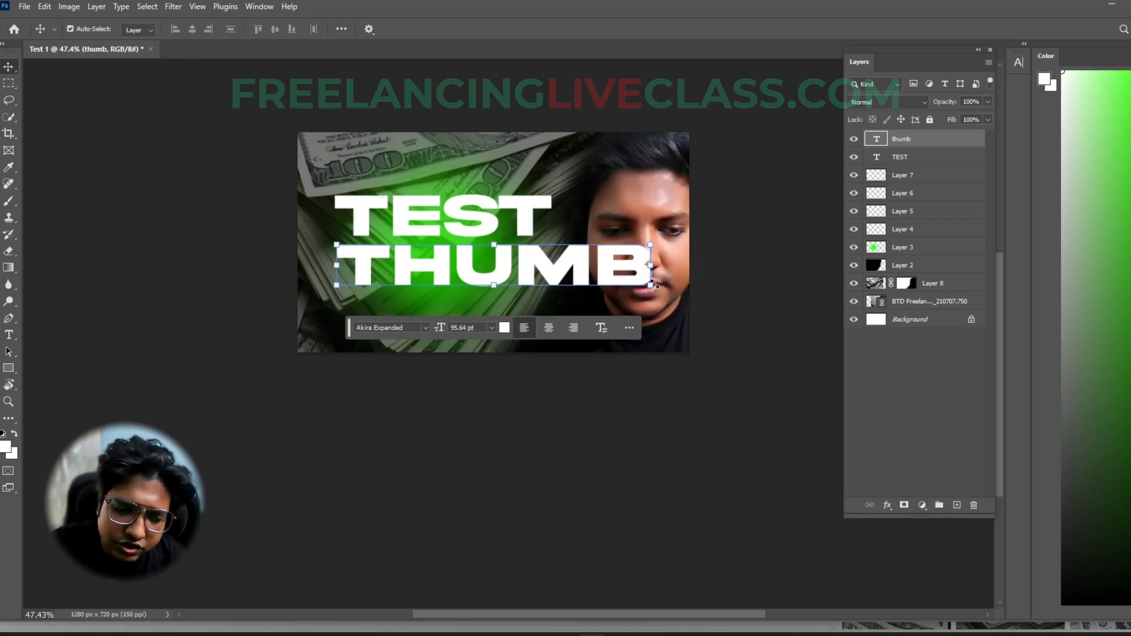
- Reduce the THUMB text's font size to 70 pt
{"action": "left_click_drag", "start_coordinate": [653, 268], "coordinate": [481, 272]}
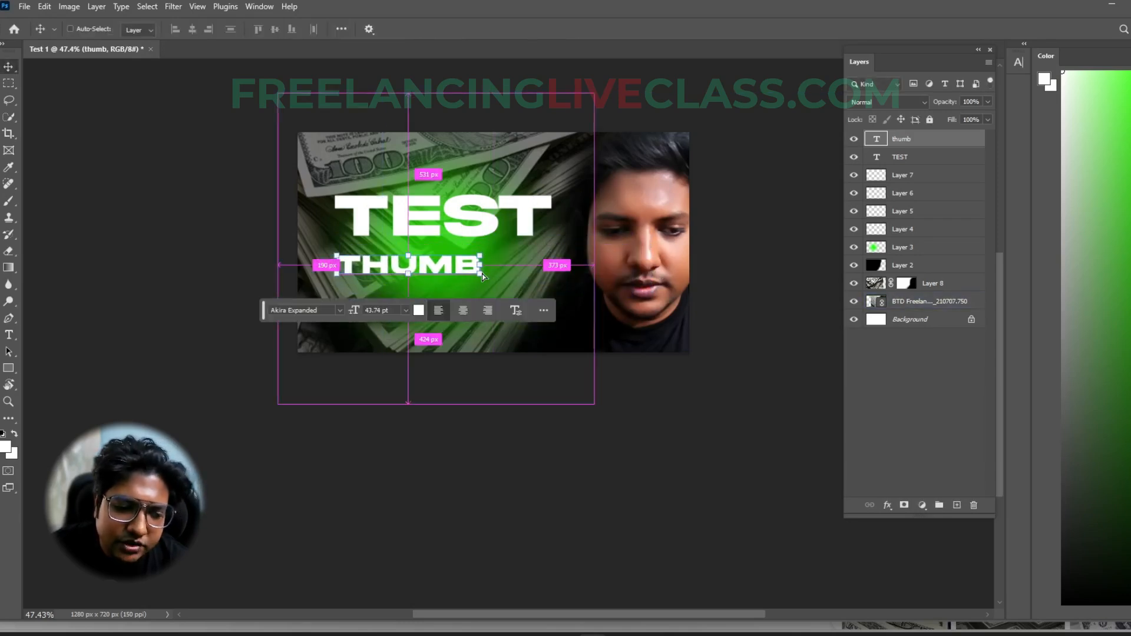
{"action": "key", "text": "Escape"}
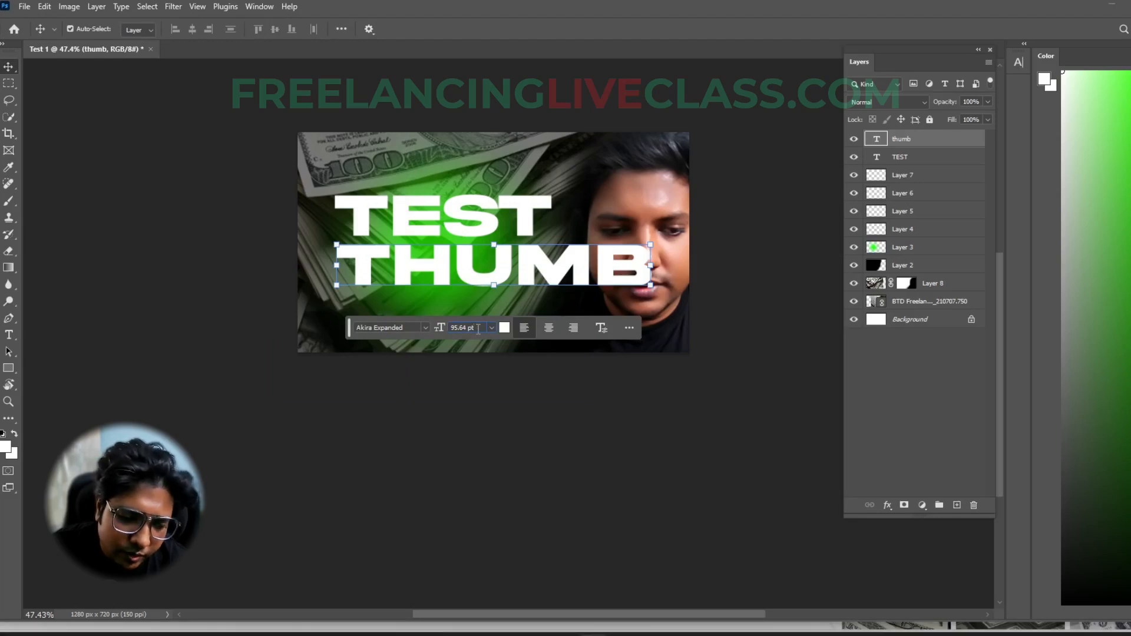
{"action": "scroll", "coordinate": [477, 327], "scroll_direction": "down", "scroll_amount": 5}
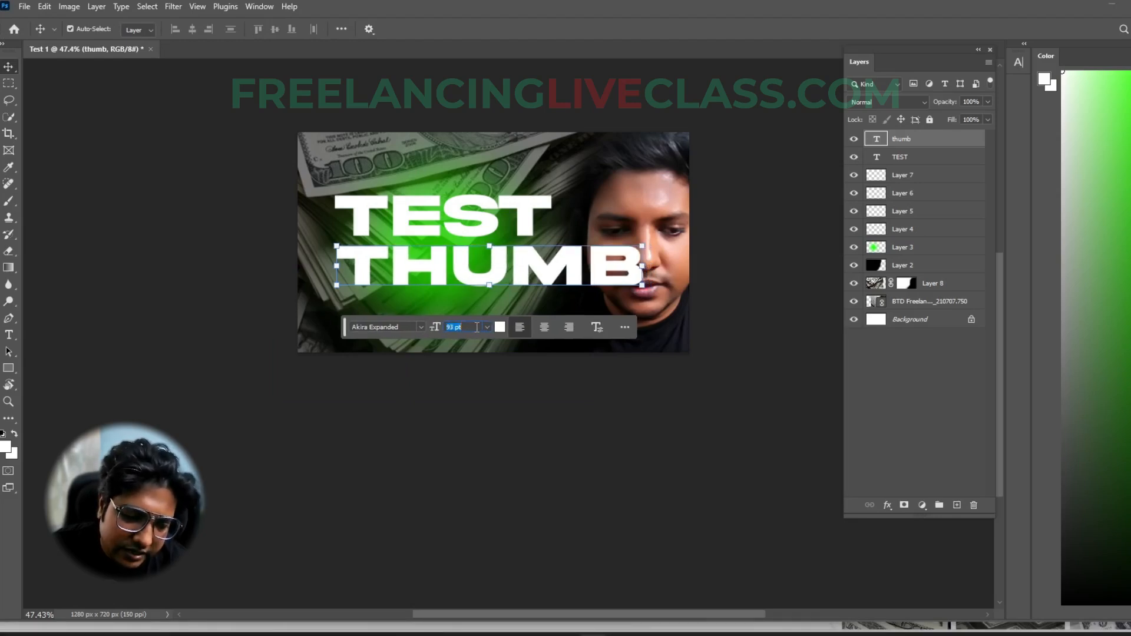
{"action": "scroll", "coordinate": [469, 329], "scroll_direction": "down", "scroll_amount": 1}
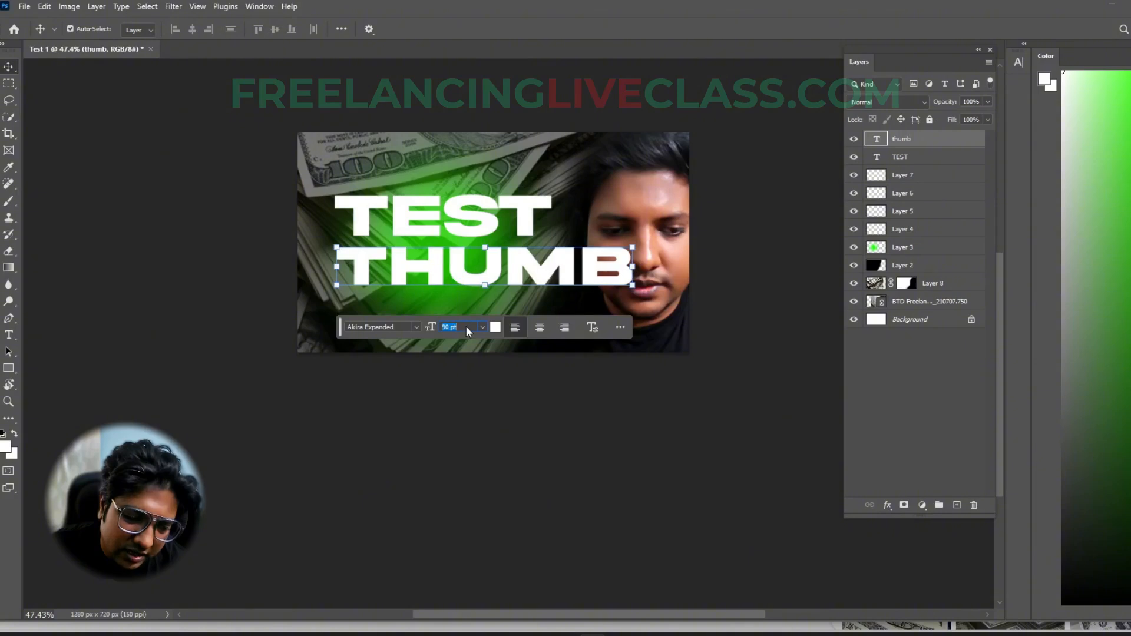
{"action": "scroll", "coordinate": [467, 327], "scroll_direction": "down", "scroll_amount": 10}
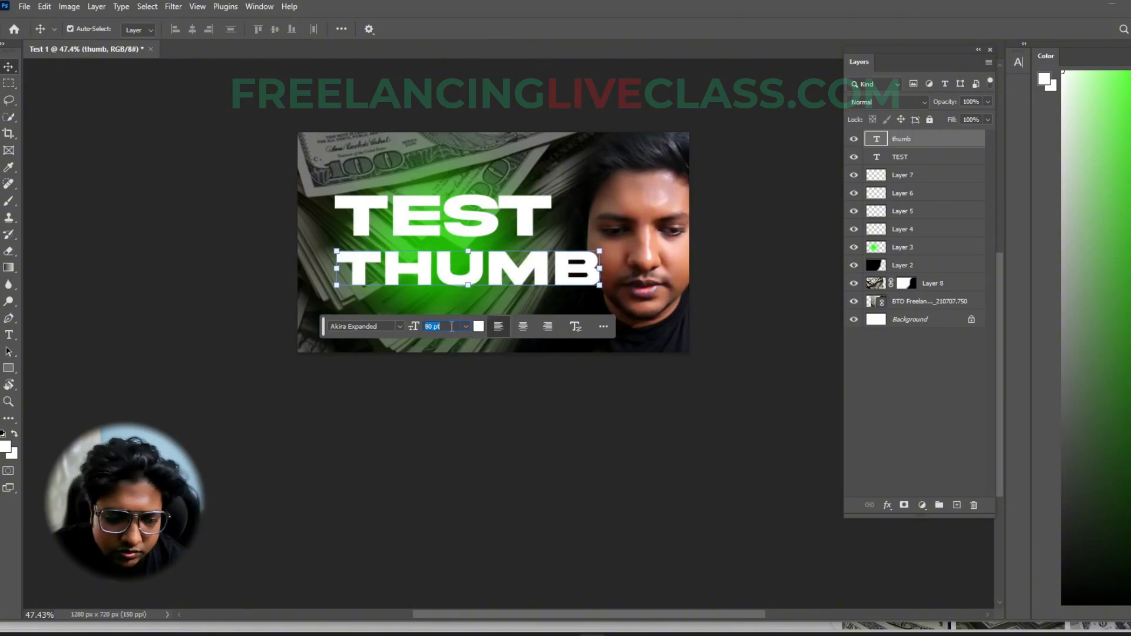
{"action": "scroll", "coordinate": [452, 326], "scroll_direction": "down", "scroll_amount": 10}
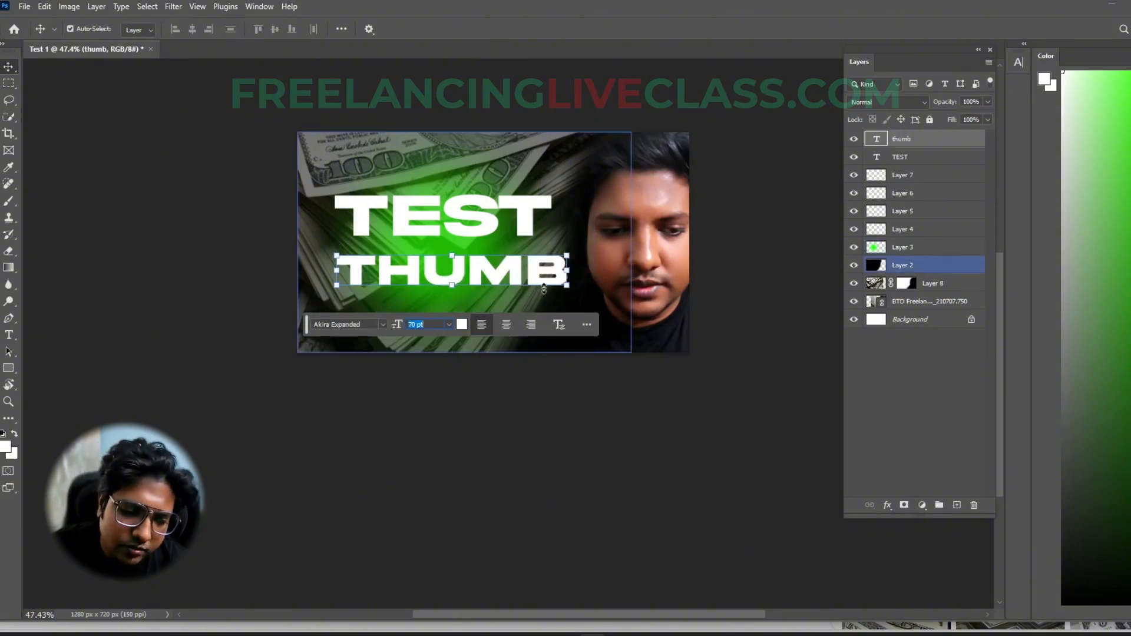
- Try red (e52020) as the THUMB text colour, and restore it to white (ffffff)
{"action": "left_click", "coordinate": [462, 324]}
{"action": "left_click", "coordinate": [870, 363]}
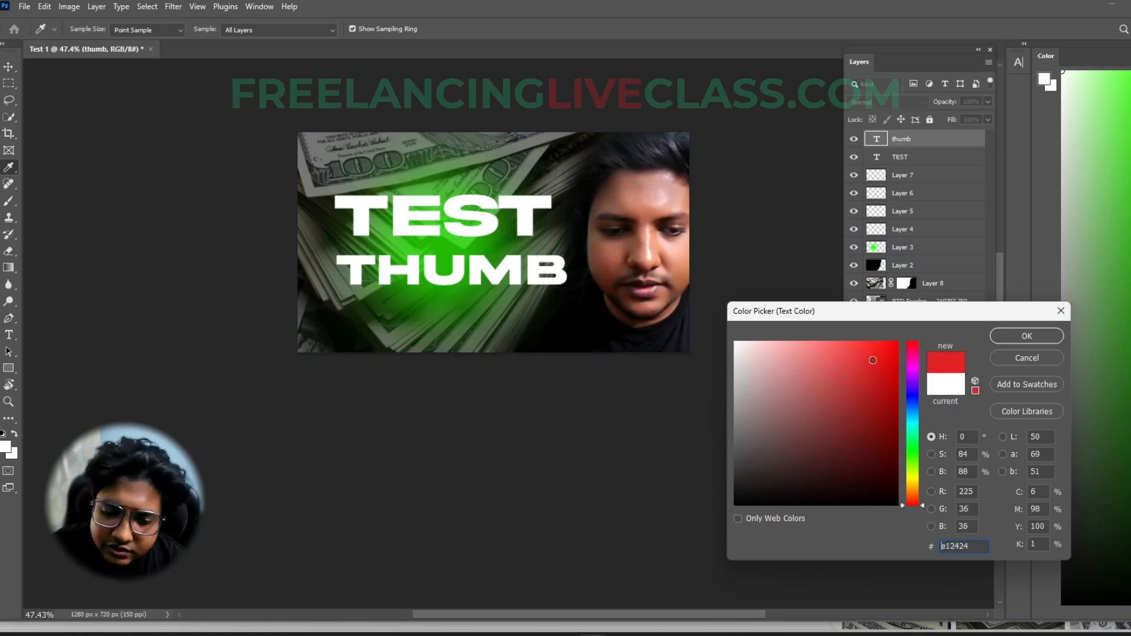
{"action": "left_click", "coordinate": [876, 358]}
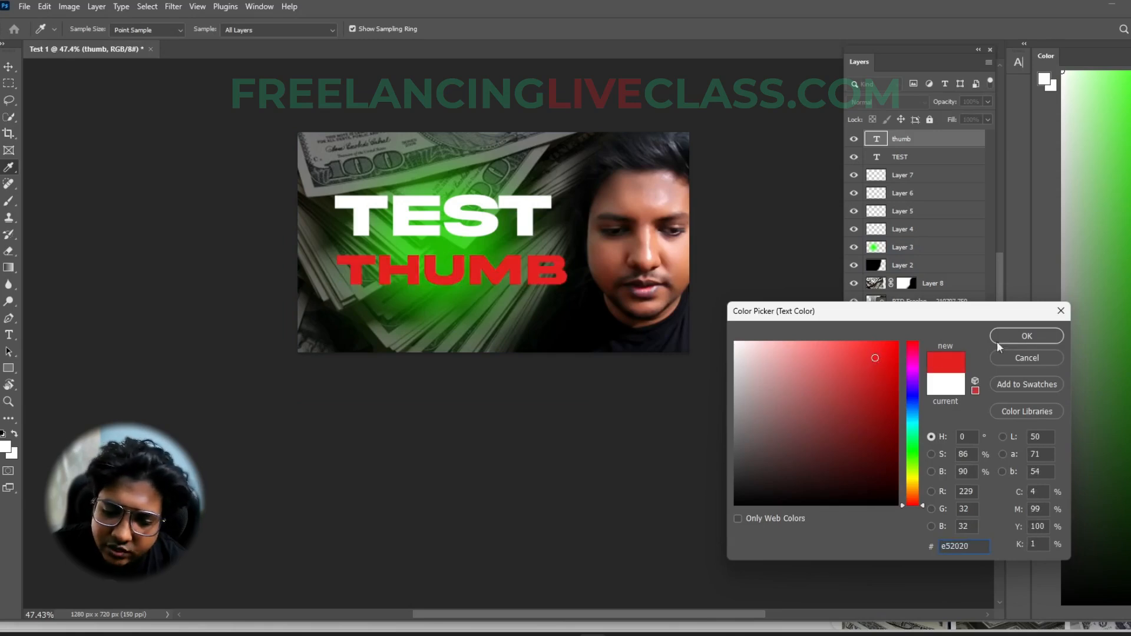
{"action": "left_click", "coordinate": [735, 343]}
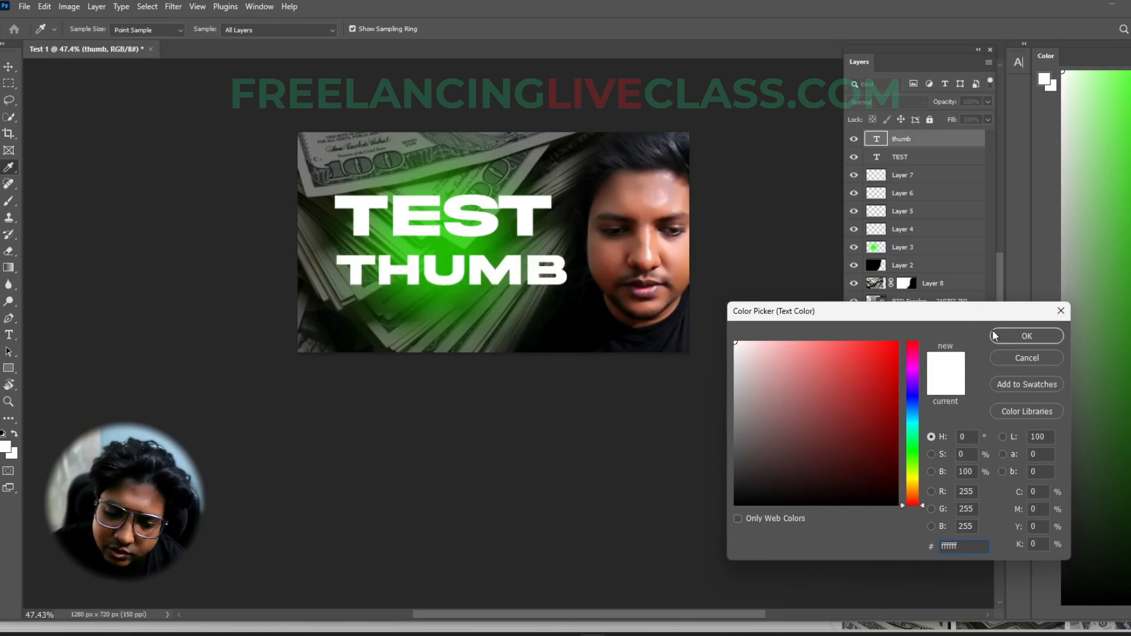
{"action": "left_click", "coordinate": [1026, 336]}
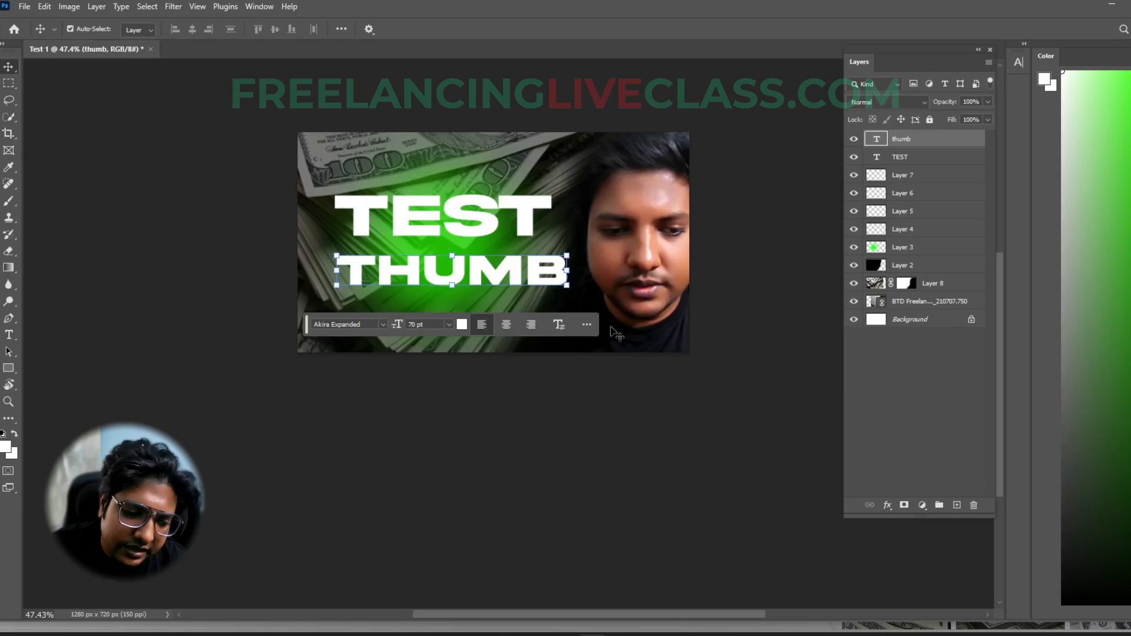
- Scale the THUMB text down to about 48 pt and place it close beneath the middle of the TEST text
{"action": "left_click_drag", "start_coordinate": [566, 286], "coordinate": [480, 270]}
{"action": "key", "text": "Return"}
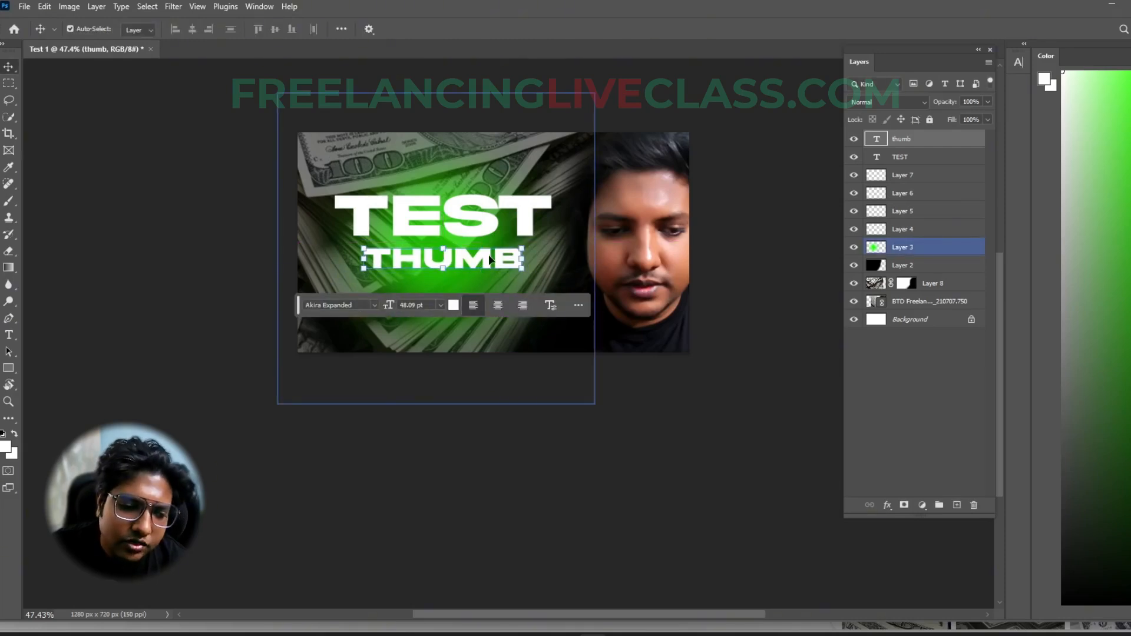
{"action": "key", "text": "Up"}
{"action": "key", "text": "Up"}
{"action": "key", "text": "Up"}
{"action": "key", "text": "Up"}
{"action": "key", "text": "Up"}
{"action": "key", "text": "Up"}
{"action": "key", "text": "Up"}
{"action": "key", "text": "Up"}
{"action": "key", "text": "Up"}
{"action": "key", "text": "Up"}
{"action": "key", "text": "Up"}
{"action": "key", "text": "Up"}
{"action": "key", "text": "Up"}
{"action": "key", "text": "Up"}
{"action": "key", "text": "Up"}
{"action": "key", "text": "Up"}
{"action": "key", "text": "Up"}
{"action": "key", "text": "Up"}
{"action": "key", "text": "Up"}
{"action": "key", "text": "Up"}
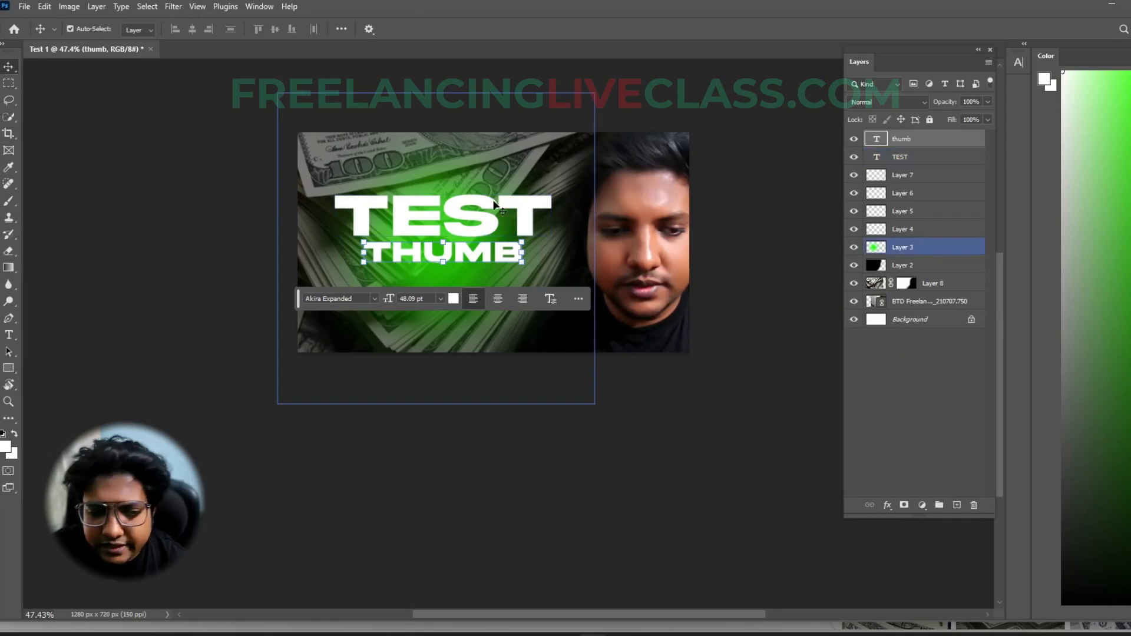
- Scale the TEST and THUMB texts together to about 106.5% and move them lower over the green glow
{"action": "left_click", "coordinate": [482, 220], "text": "shift"}
{"action": "left_click_drag", "start_coordinate": [554, 232], "coordinate": [568, 231]}
{"action": "left_click_drag", "start_coordinate": [481, 228], "coordinate": [468, 250]}
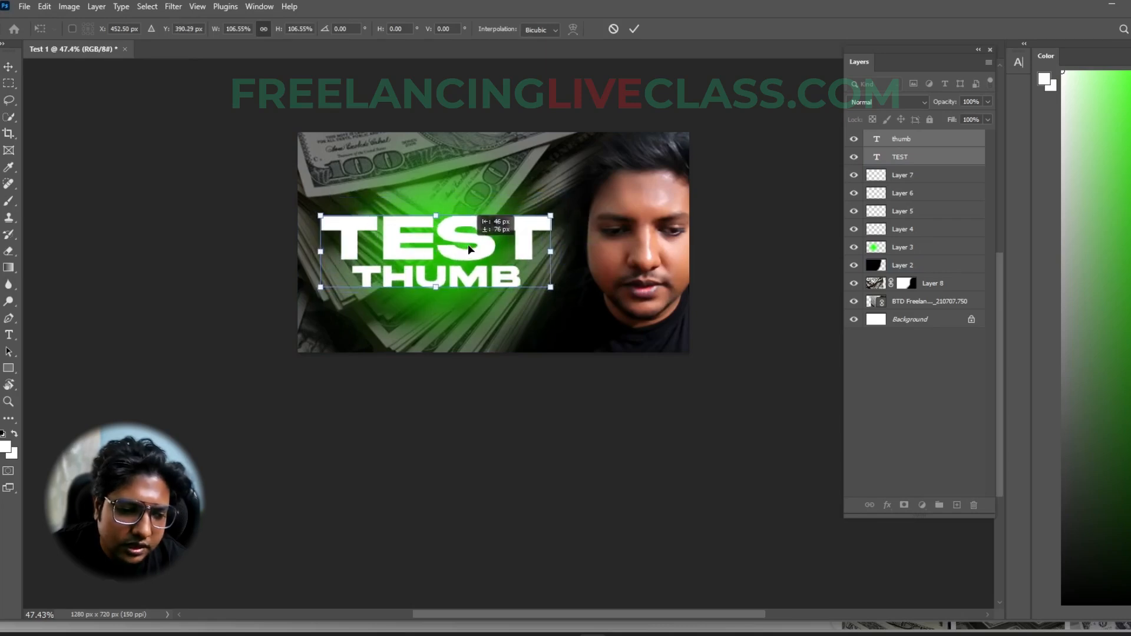
{"action": "key", "text": "Return"}
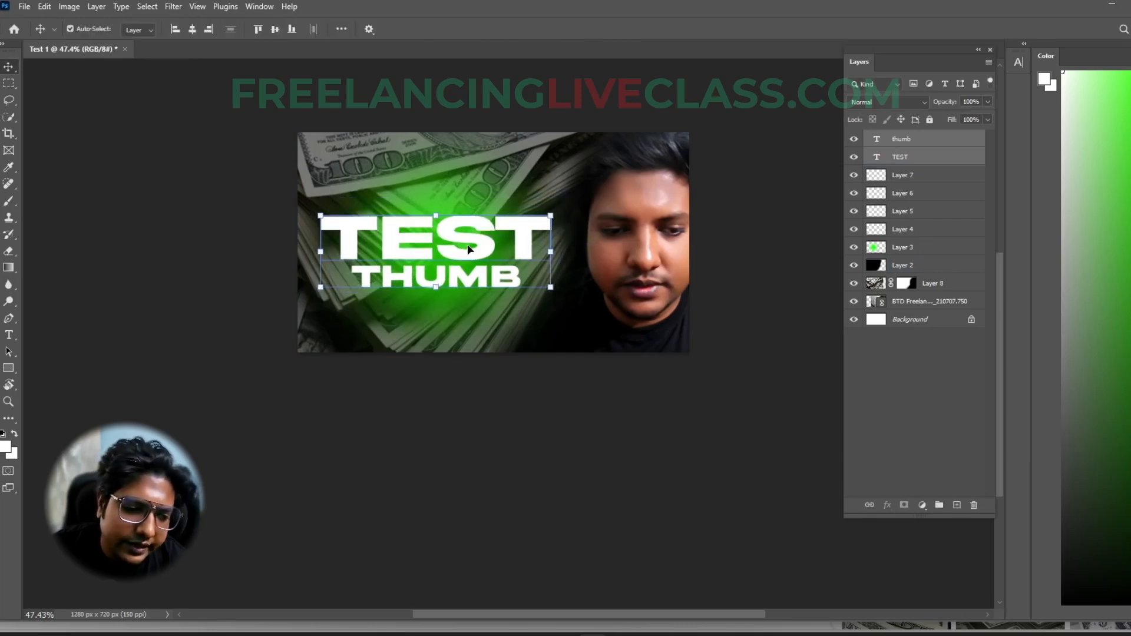
{"action": "left_click", "coordinate": [235, 233]}
{"action": "left_click", "coordinate": [596, 460]}
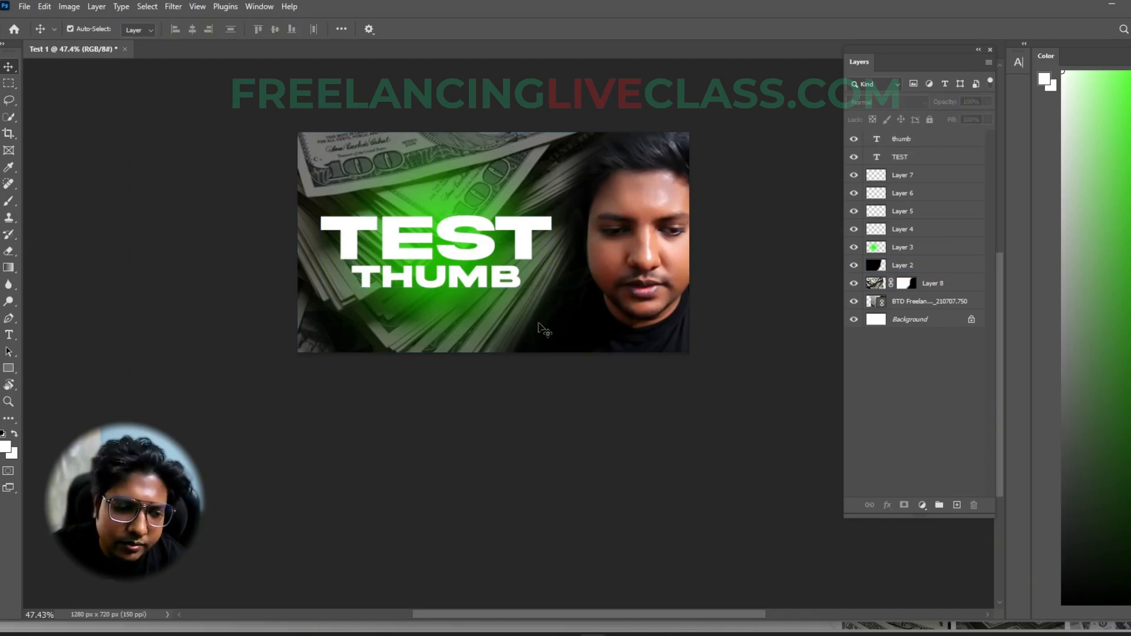
{"action": "left_click", "coordinate": [499, 246]}
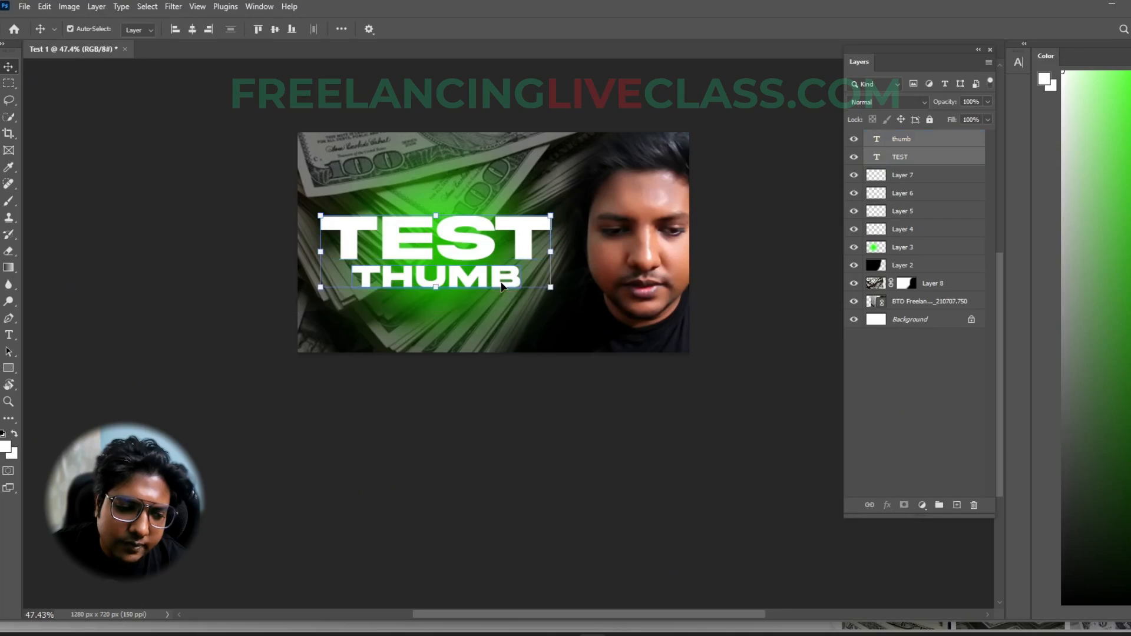
{"action": "left_click", "coordinate": [651, 475]}
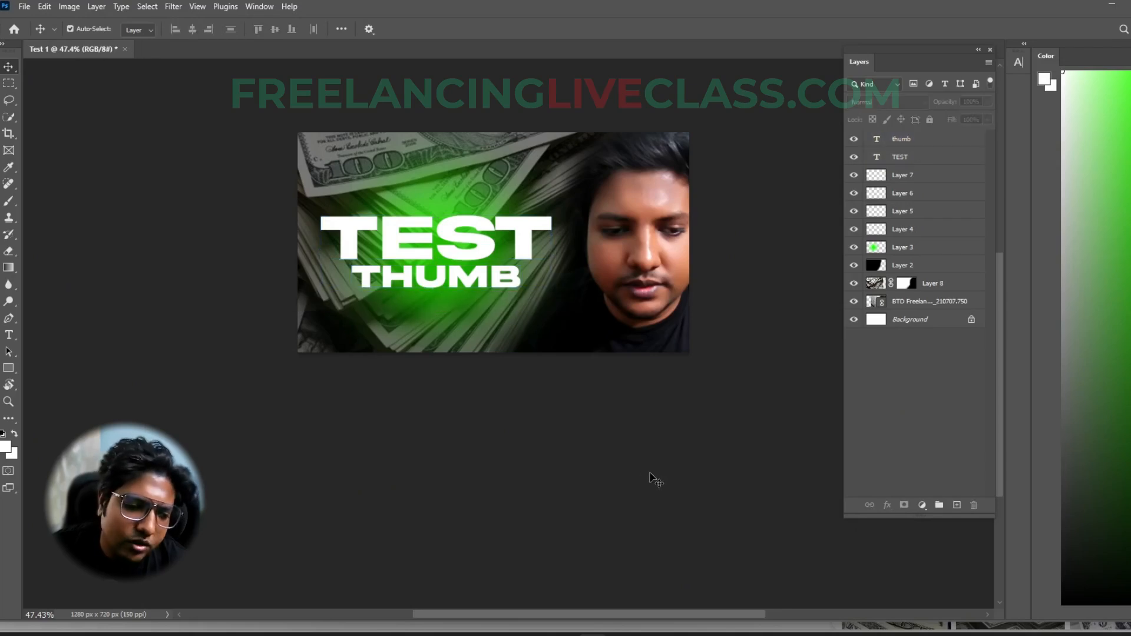
{"action": "left_click", "coordinate": [488, 246]}
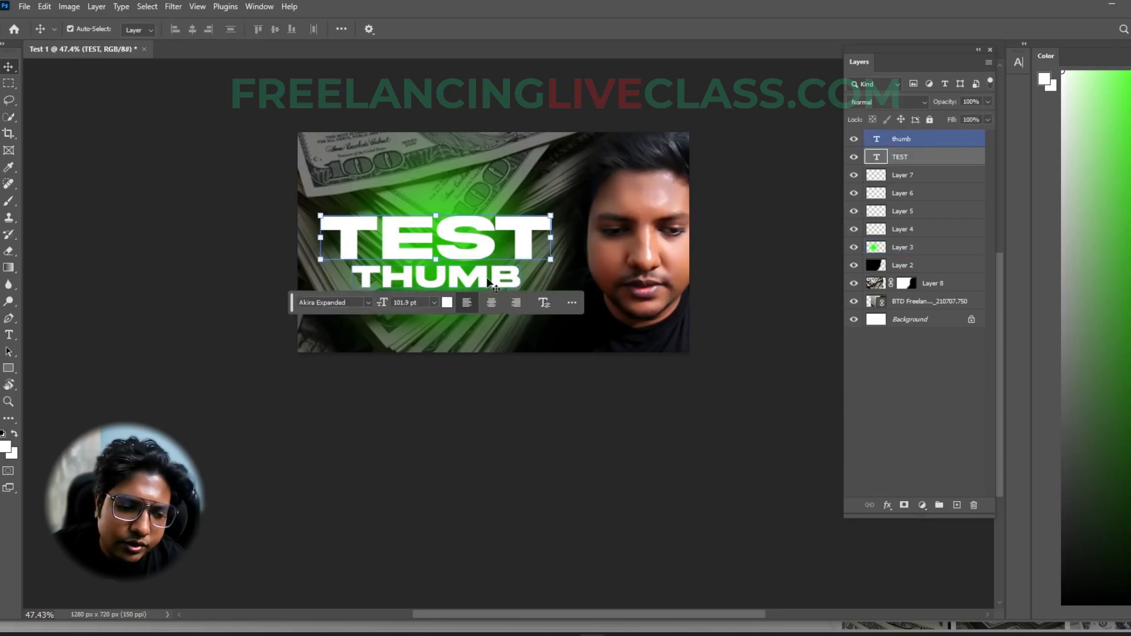
{"action": "key", "text": "ctrl+t"}
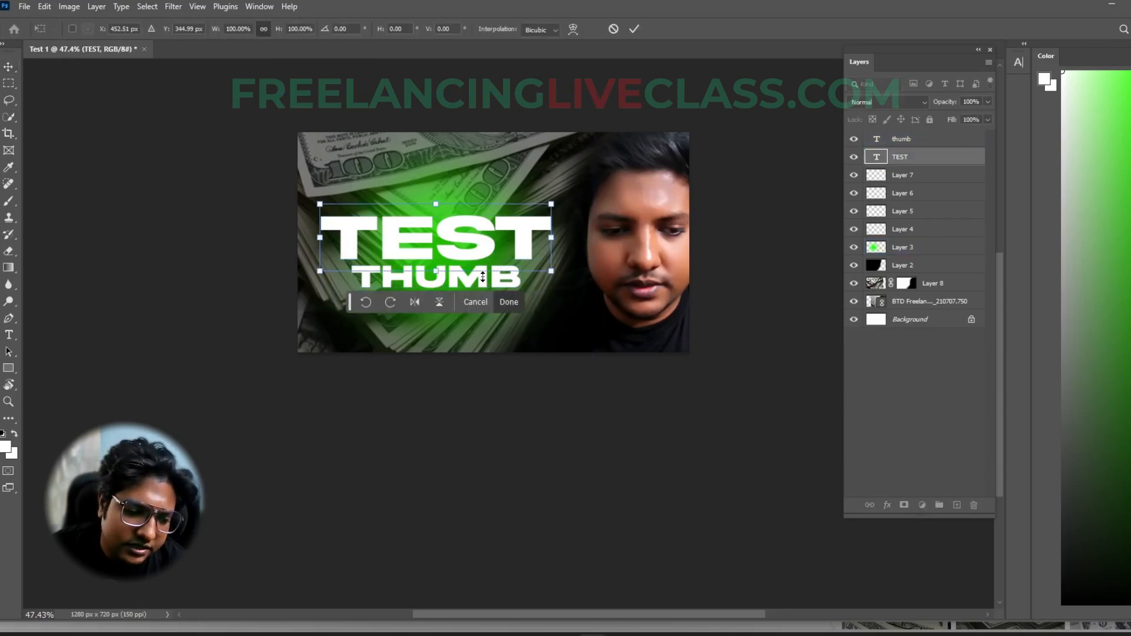
{"action": "key", "text": "Return"}
{"action": "left_click", "coordinate": [514, 284], "text": "shift"}
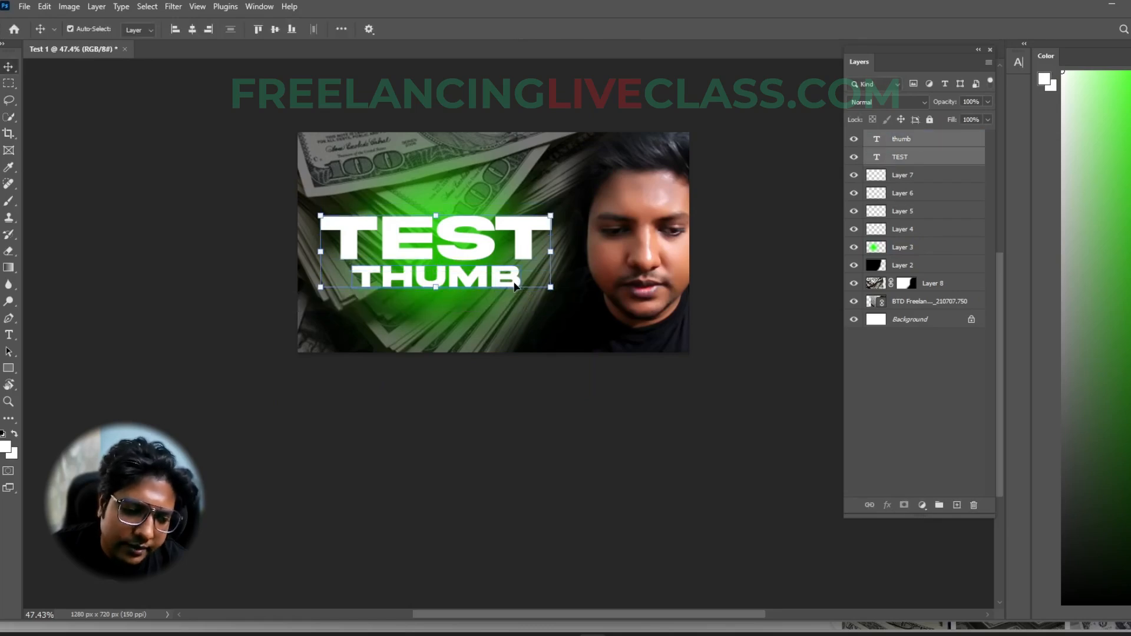
{"action": "key", "text": "shift+Up"}
{"action": "key", "text": "shift+Down"}
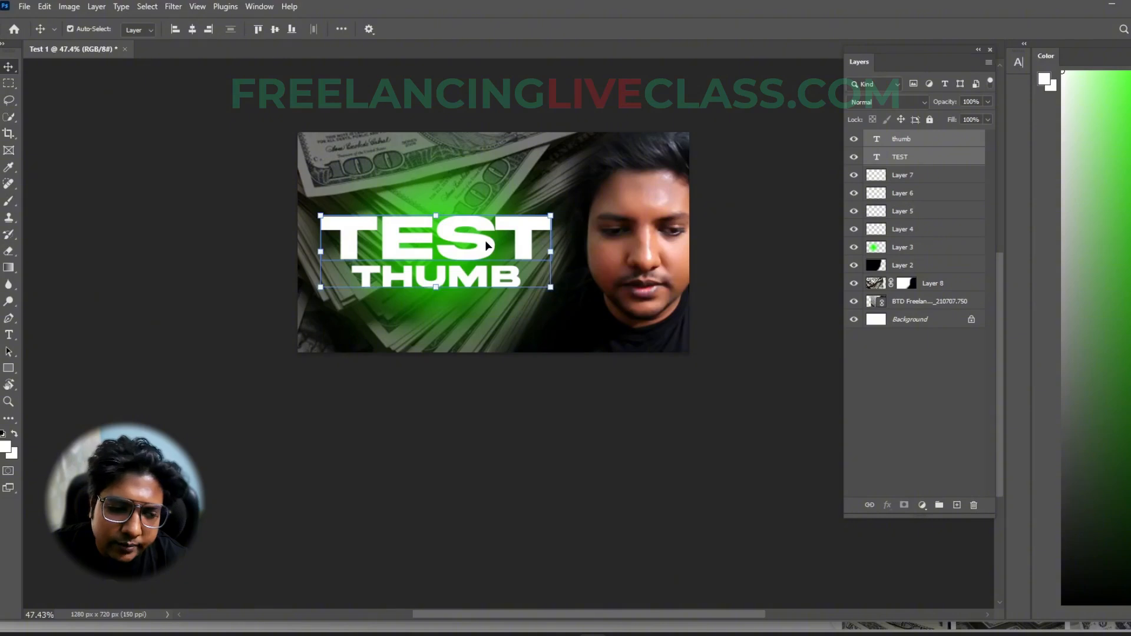
- Replace the wording of the TEST text layer with FIRST
{"action": "left_click", "coordinate": [918, 159]}
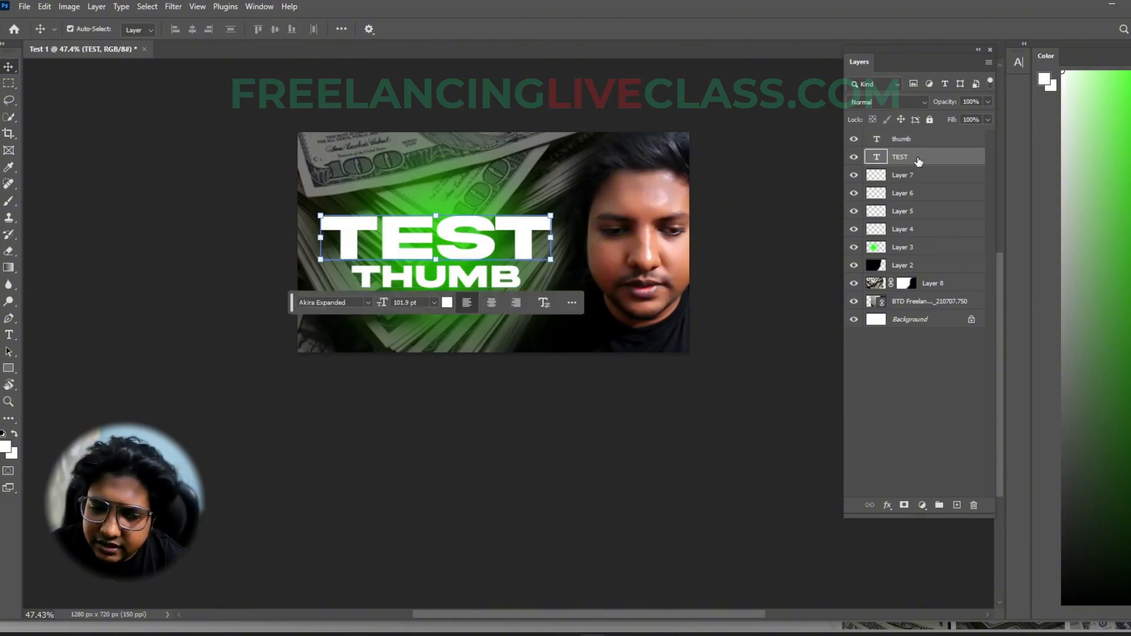
{"action": "double_click", "coordinate": [455, 231]}
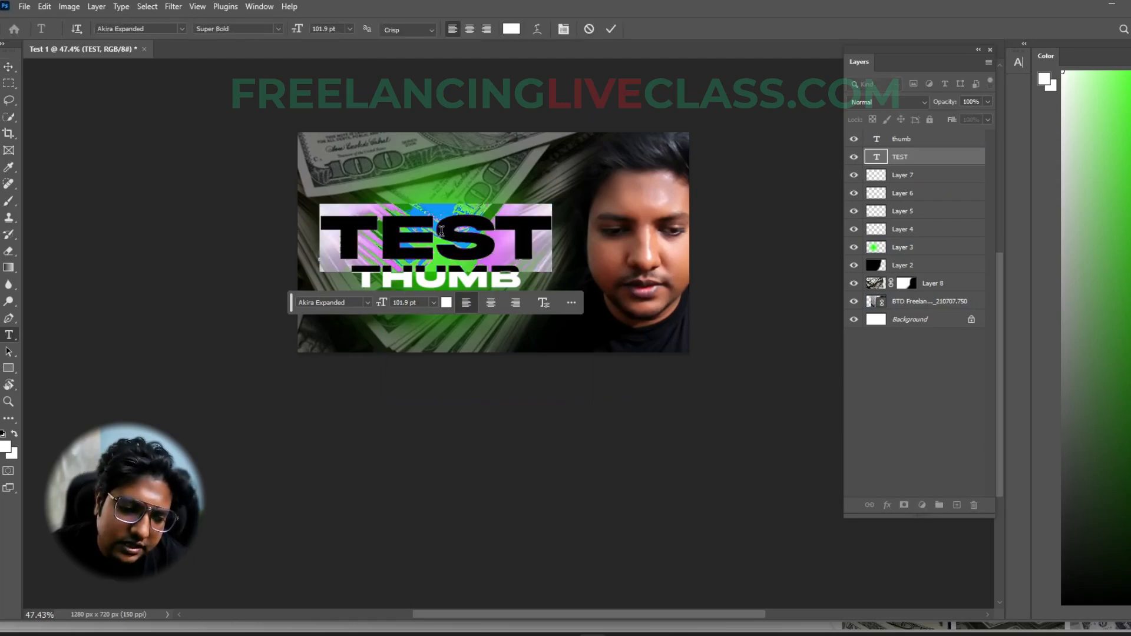
{"action": "type", "text": "FIRST"}
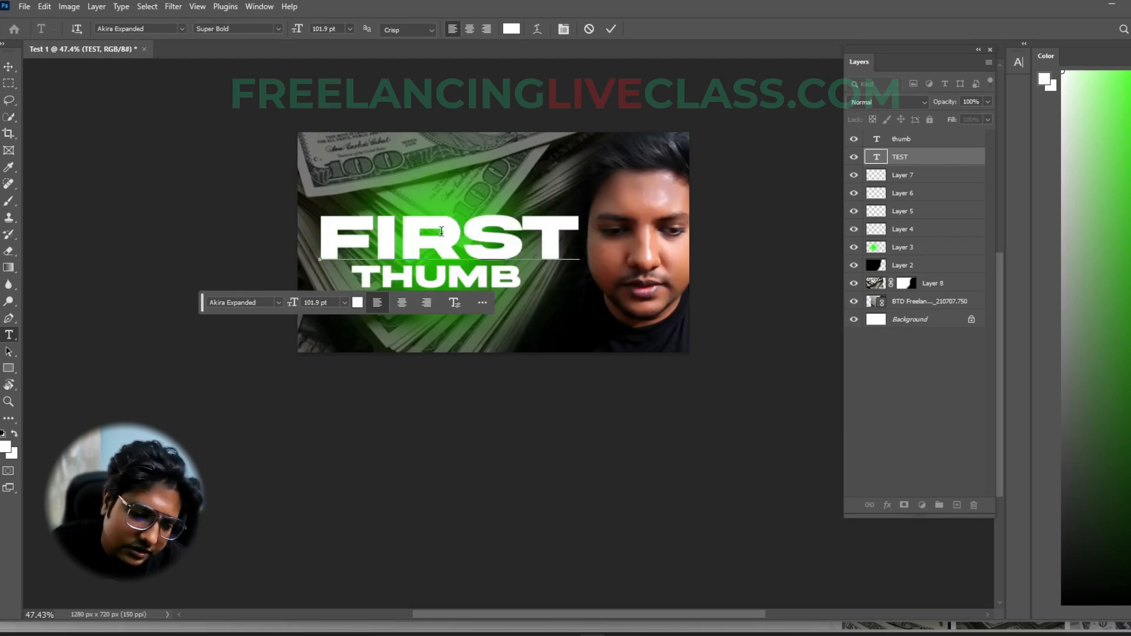
{"action": "key", "text": "ctrl+Return"}
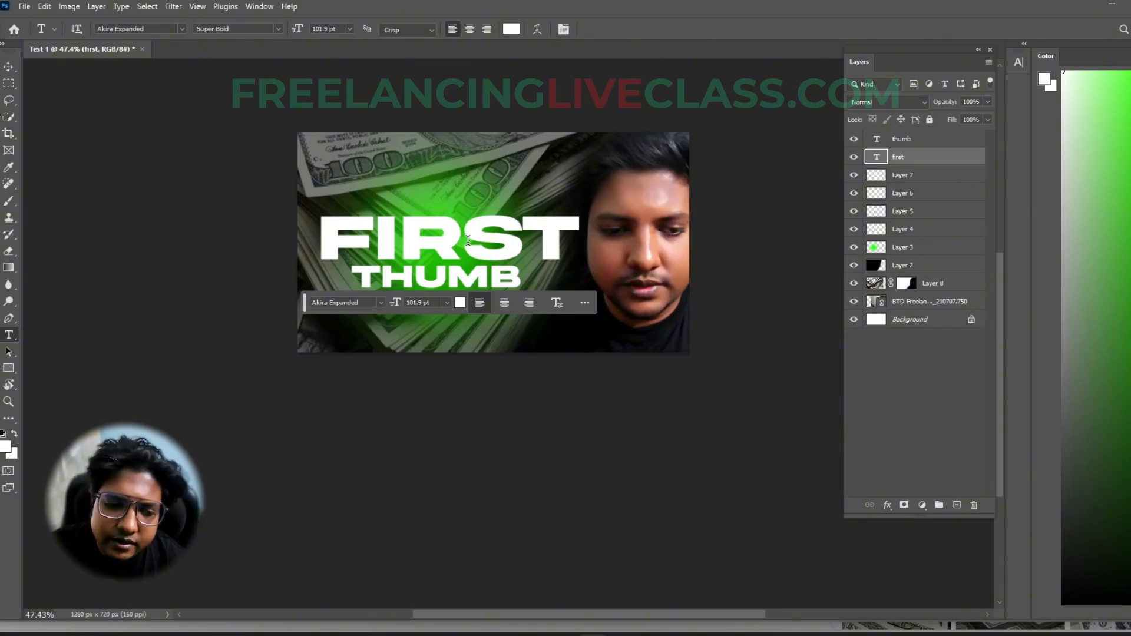
- Rasterize the FIRST text layer, and check its contents by hiding and showing it
{"action": "right_click", "coordinate": [915, 159]}
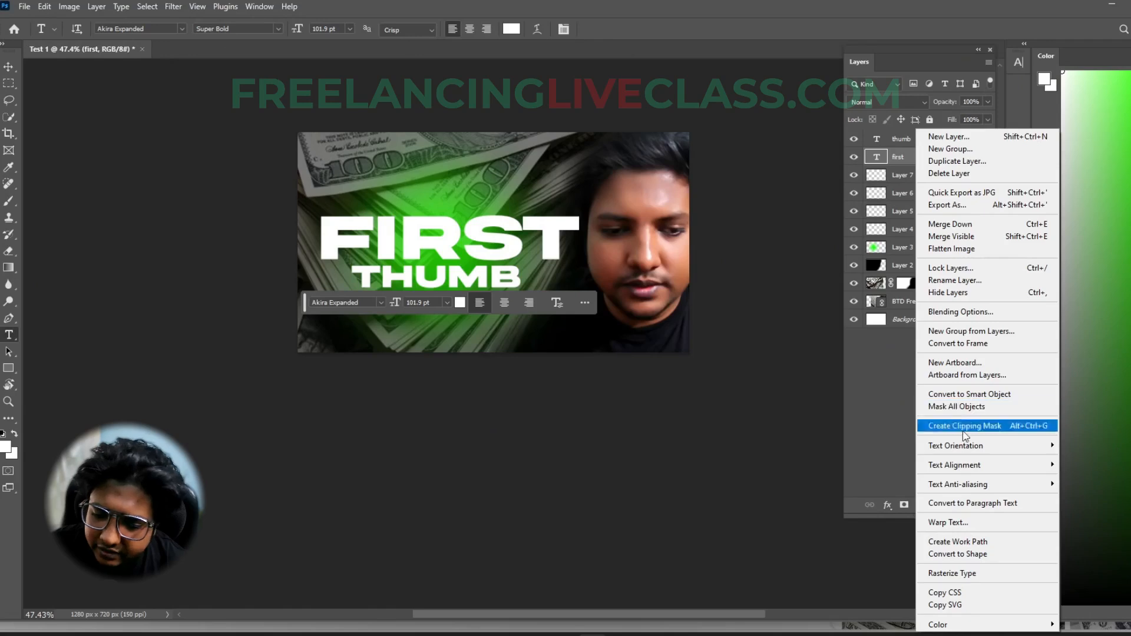
{"action": "left_click", "coordinate": [951, 575]}
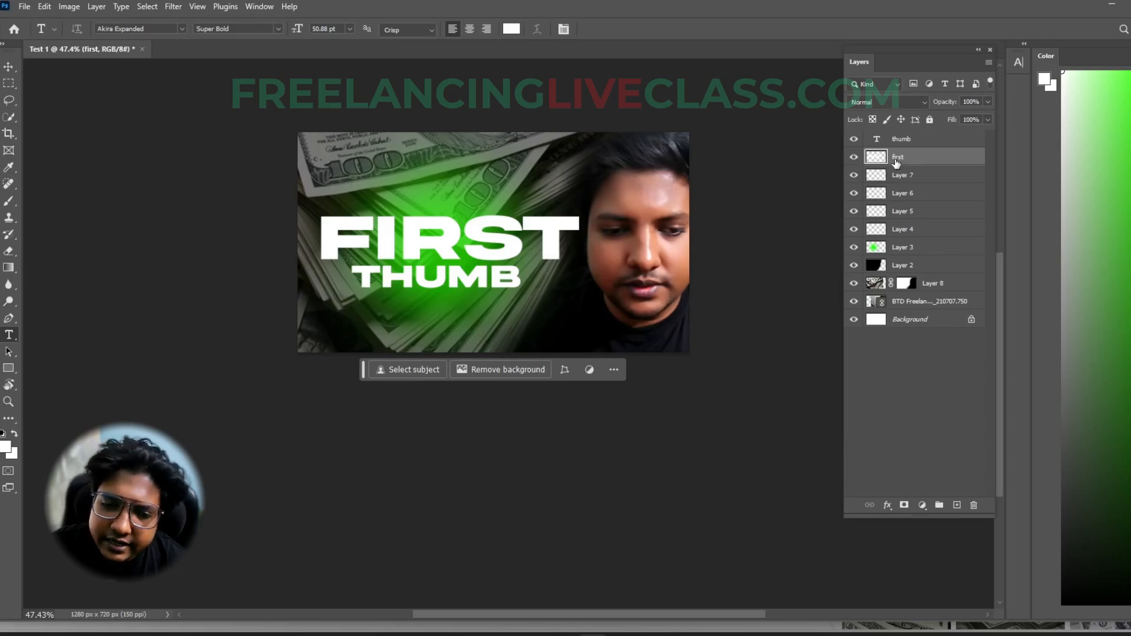
{"action": "left_click", "coordinate": [853, 159]}
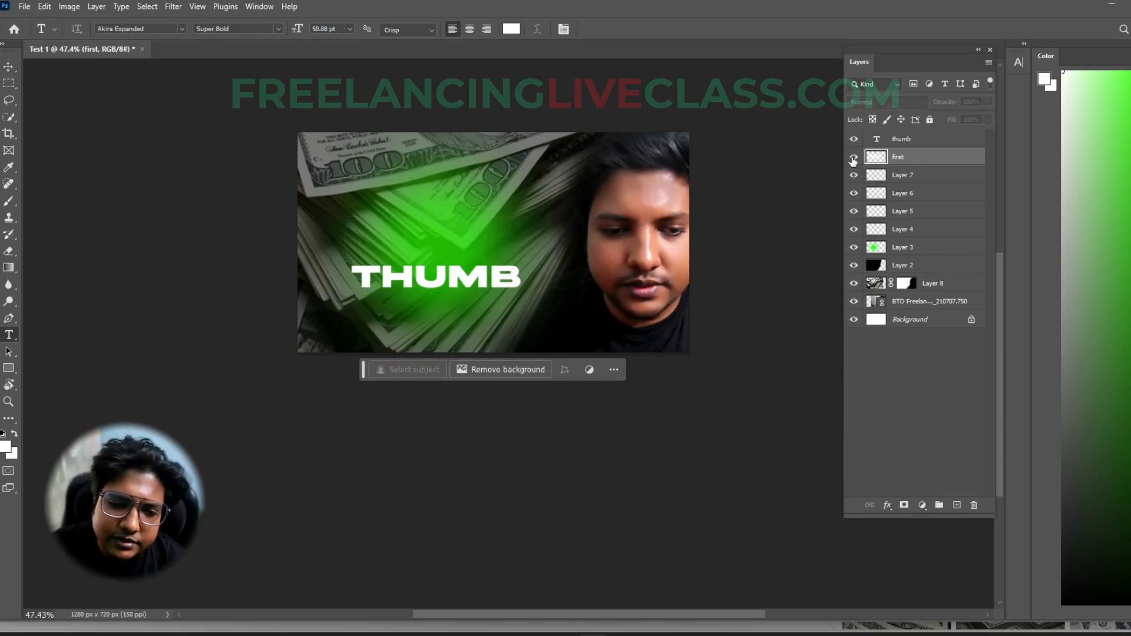
{"action": "left_click", "coordinate": [853, 158]}
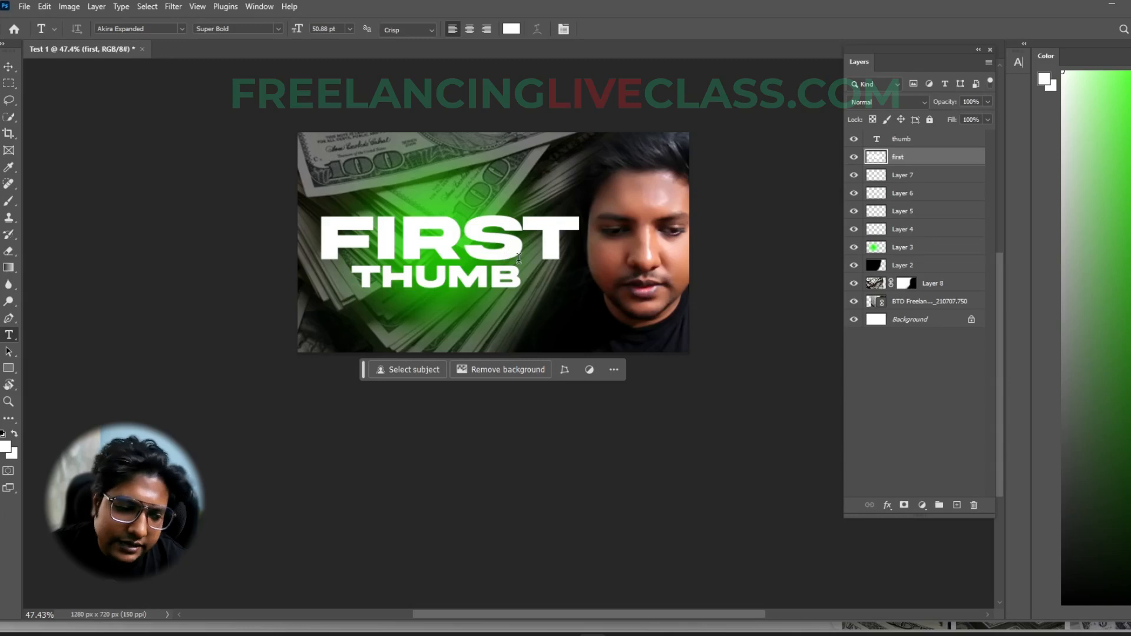
- Replace the wording of the THUMB text layer with TRY
{"action": "left_click", "coordinate": [903, 140]}
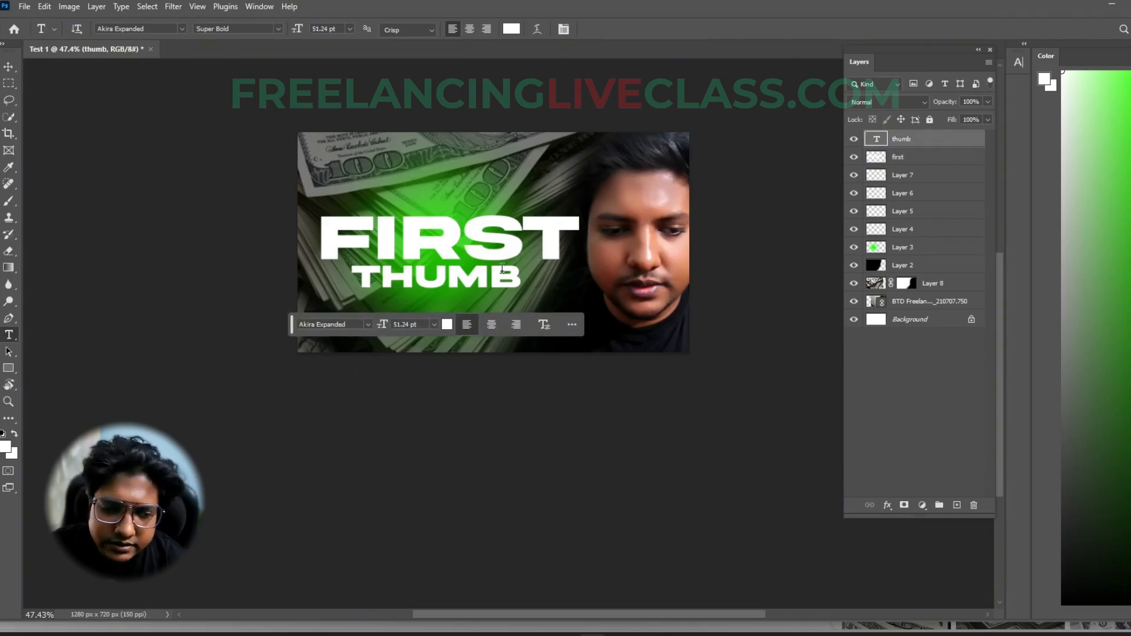
{"action": "left_click", "coordinate": [435, 281]}
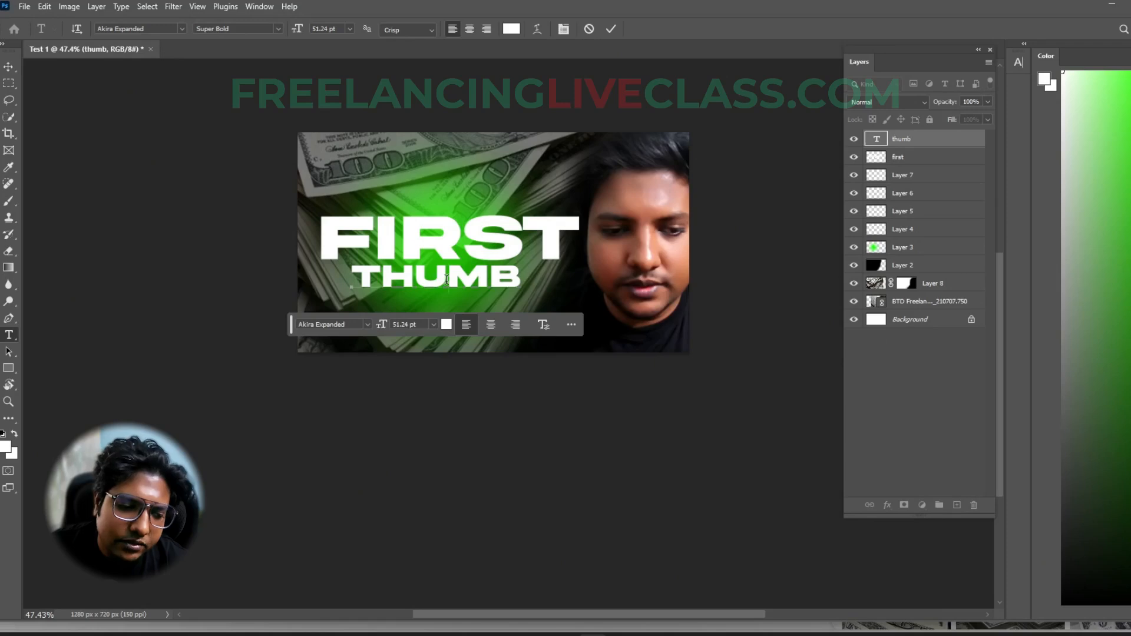
{"action": "double_click", "coordinate": [447, 281]}
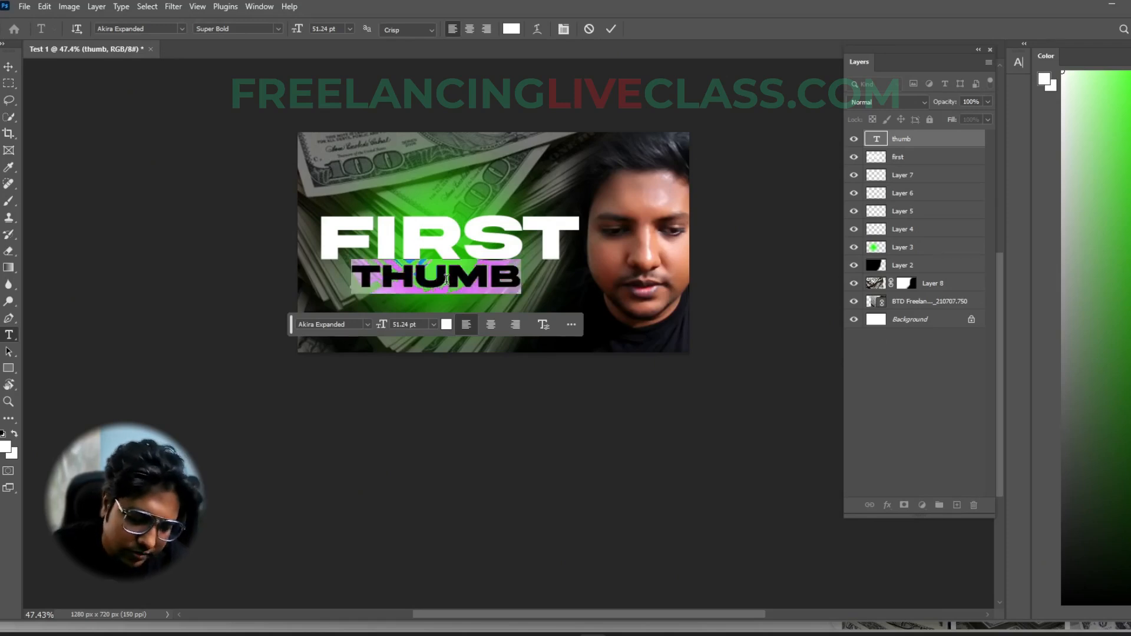
{"action": "type", "text": "try"}
{"action": "key", "text": "ctrl+Return"}
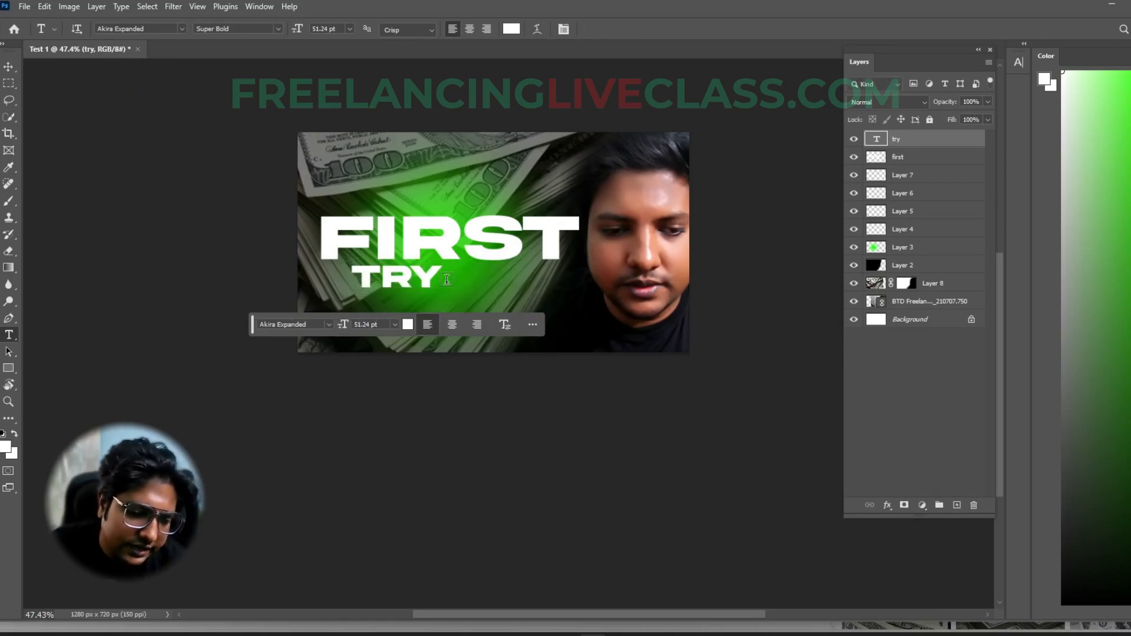
- Enlarge the TRY text to about 97 pt and centre it just beneath the word FIRST
{"action": "key", "text": "v"}
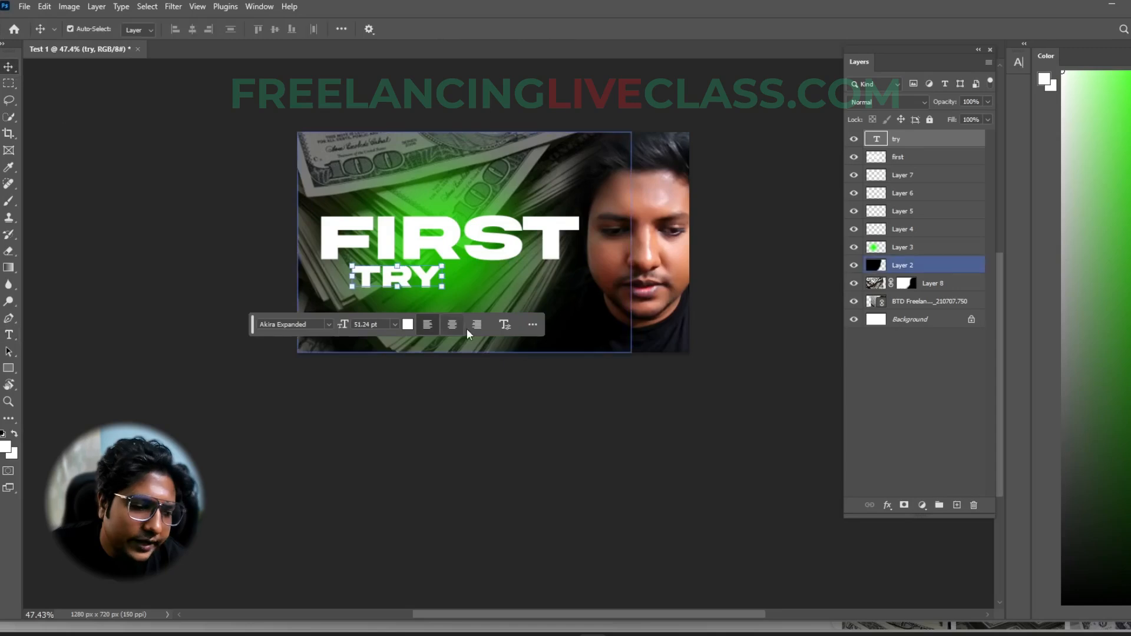
{"action": "left_click_drag", "start_coordinate": [439, 288], "coordinate": [483, 298]}
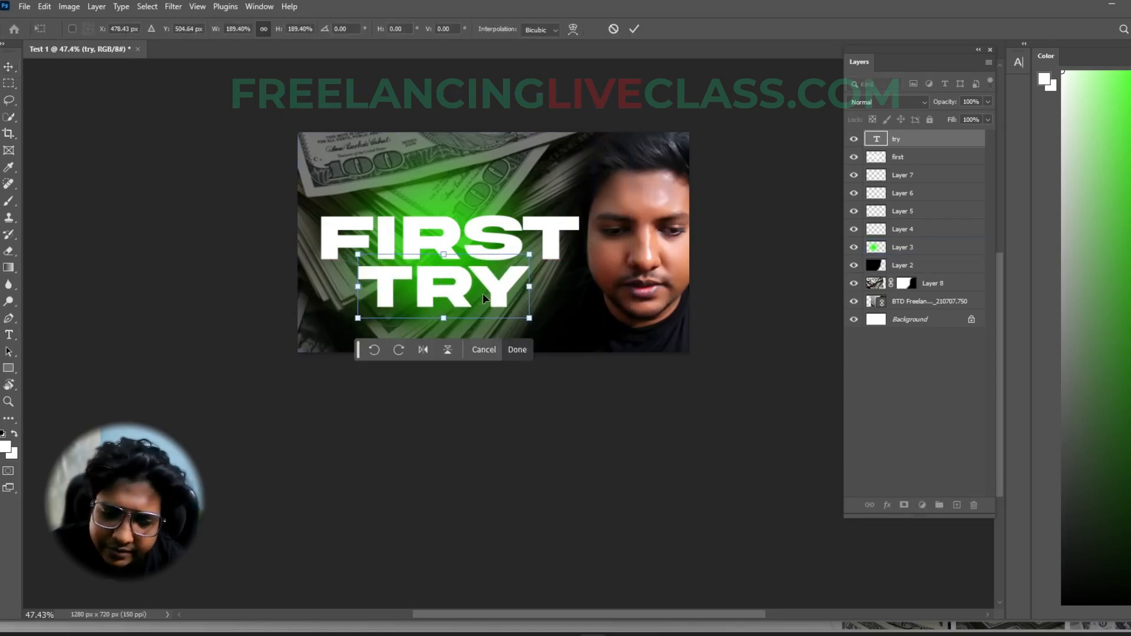
{"action": "key", "text": "Return"}
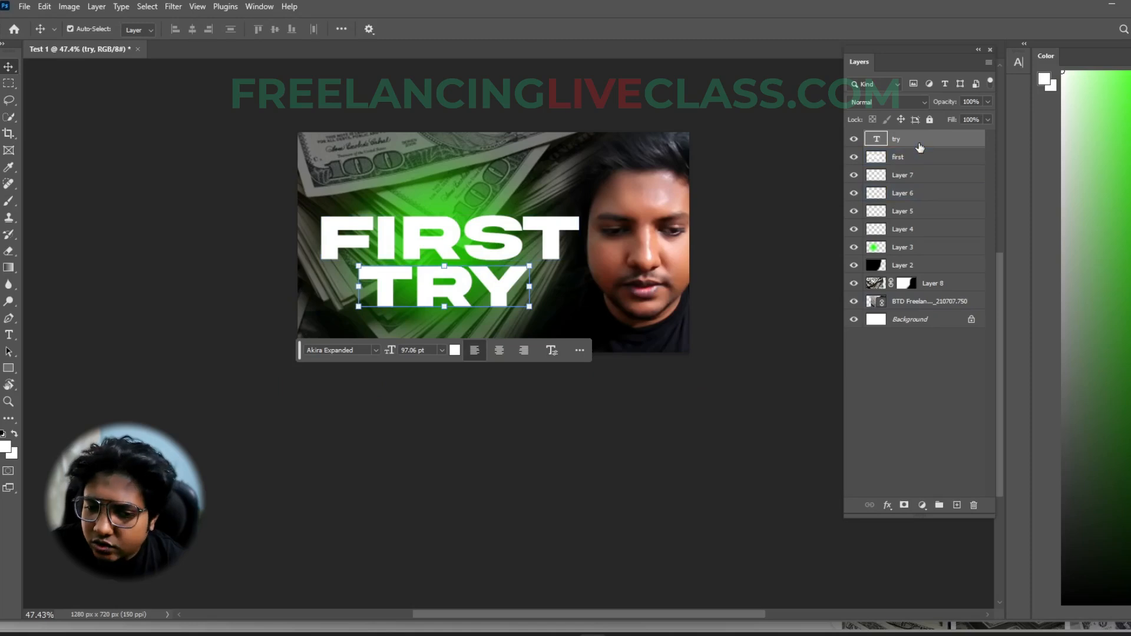
- Try rasterizing the TRY text layer, and undo the conversion
{"action": "right_click", "coordinate": [920, 175]}
{"action": "left_click", "coordinate": [957, 573]}
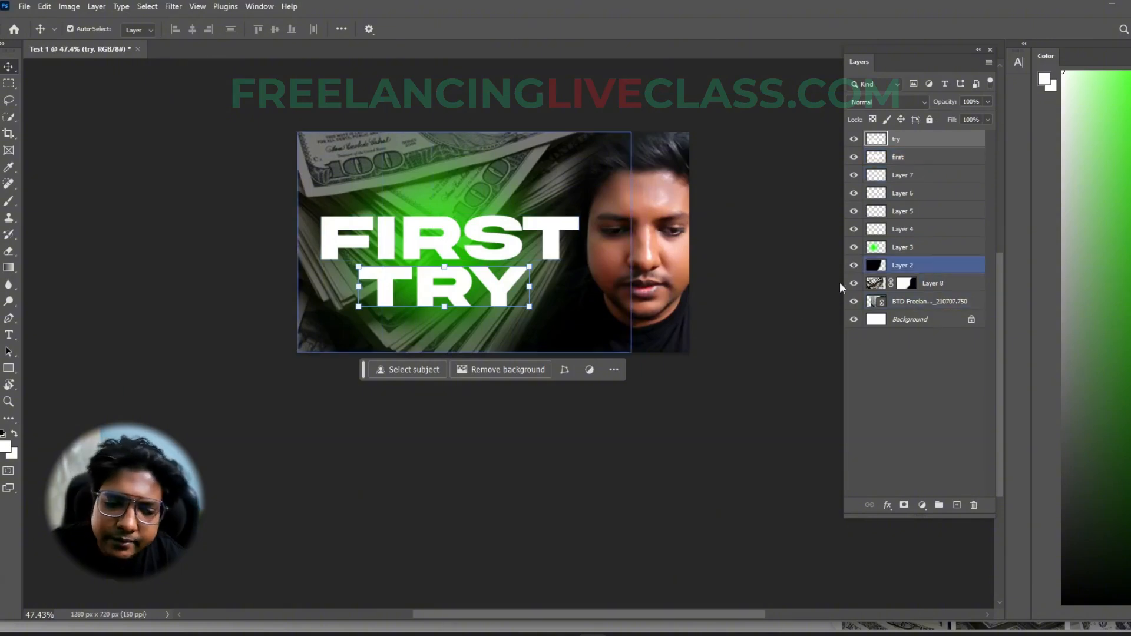
{"action": "key", "text": "ctrl"}
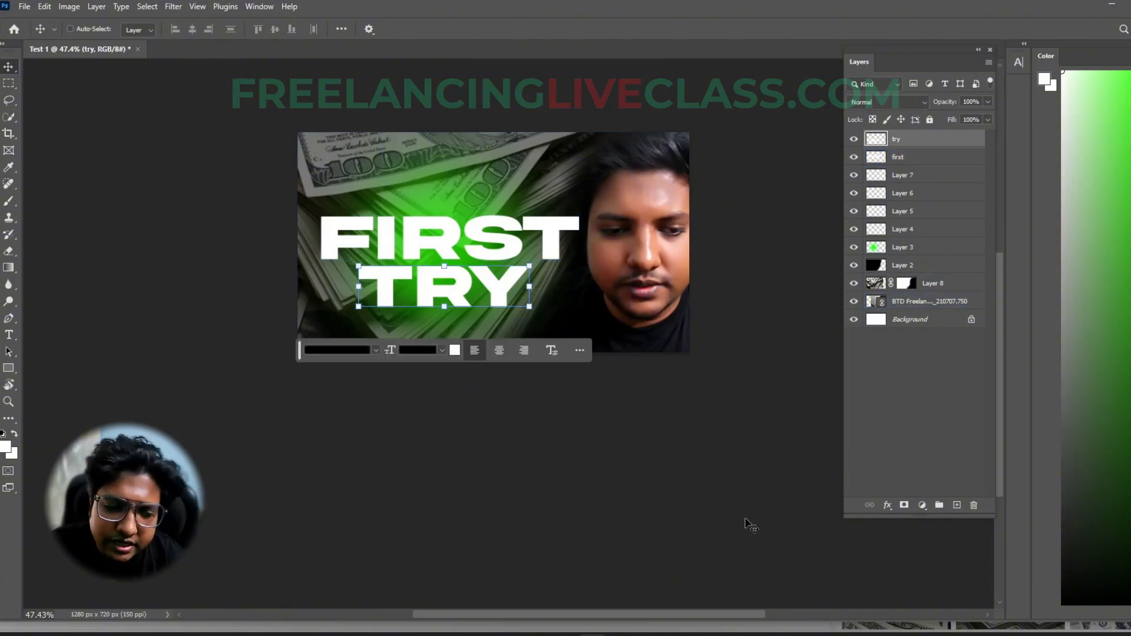
- Recolour the TRY text golden yellow, hex ffde00
{"action": "left_click", "coordinate": [454, 350]}
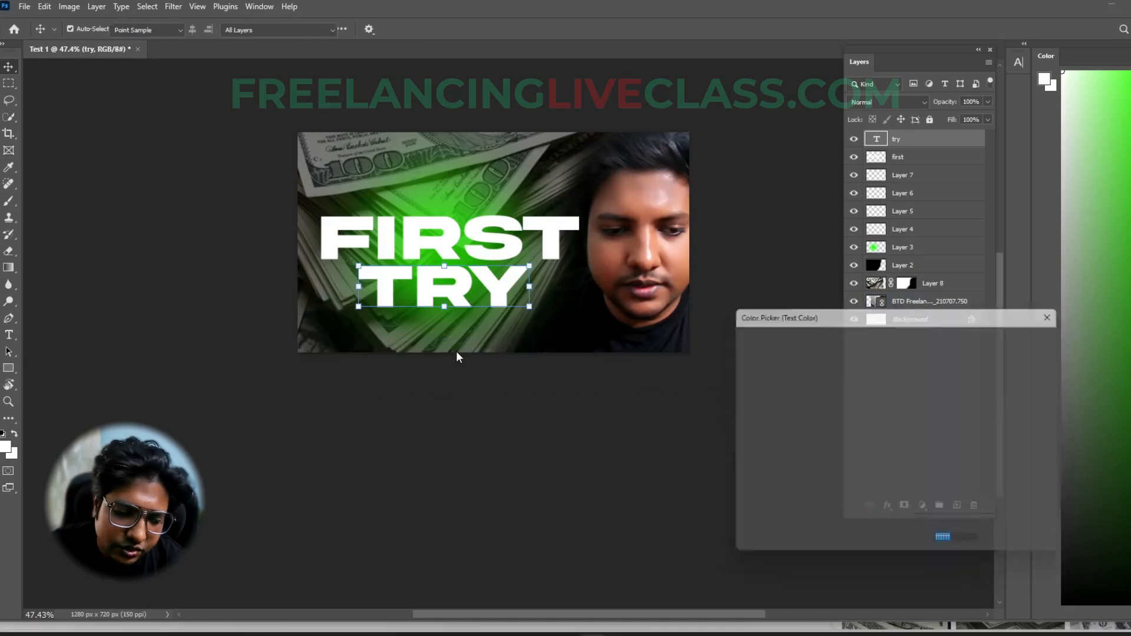
{"action": "left_click", "coordinate": [912, 476]}
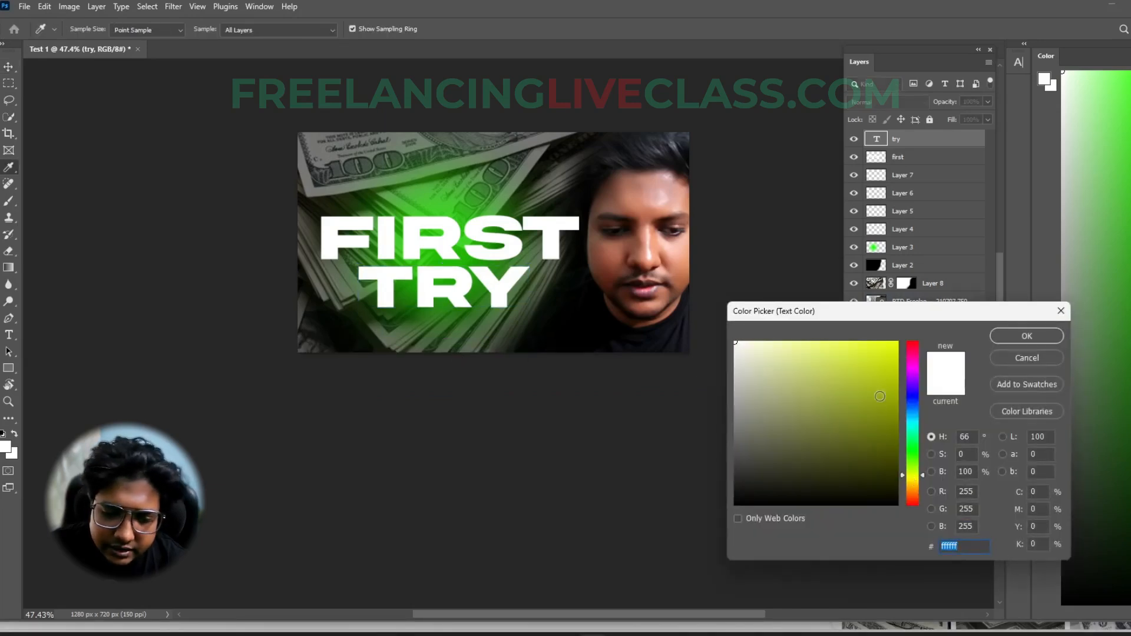
{"action": "type", "text": "ffe400"}
{"action": "left_click_drag", "start_coordinate": [917, 480], "coordinate": [918, 481]}
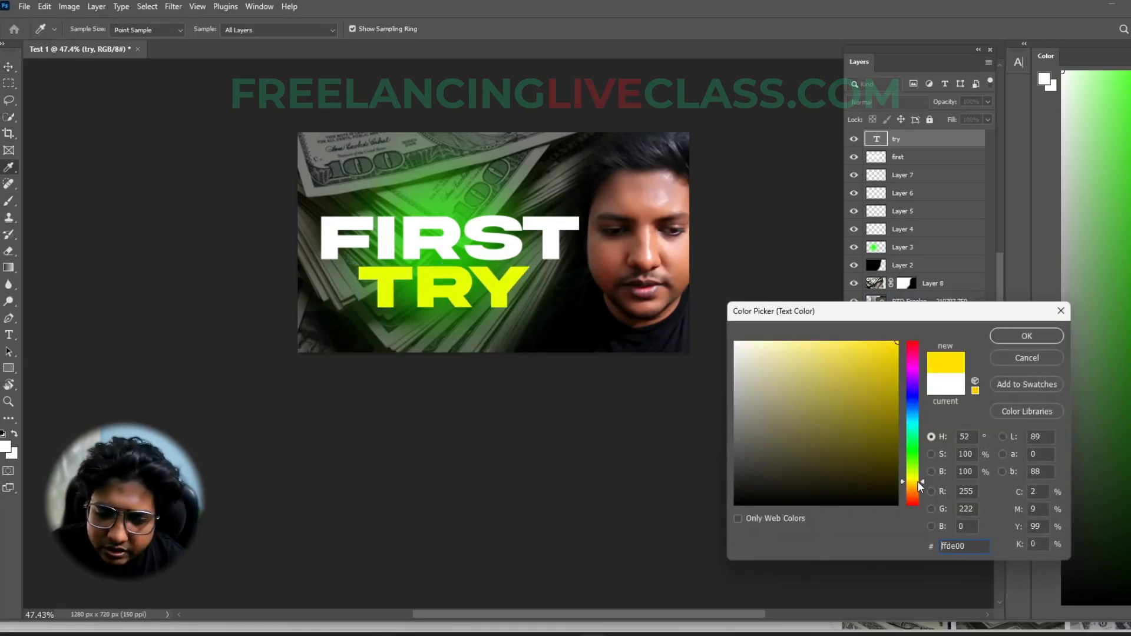
{"action": "left_click", "coordinate": [1014, 331]}
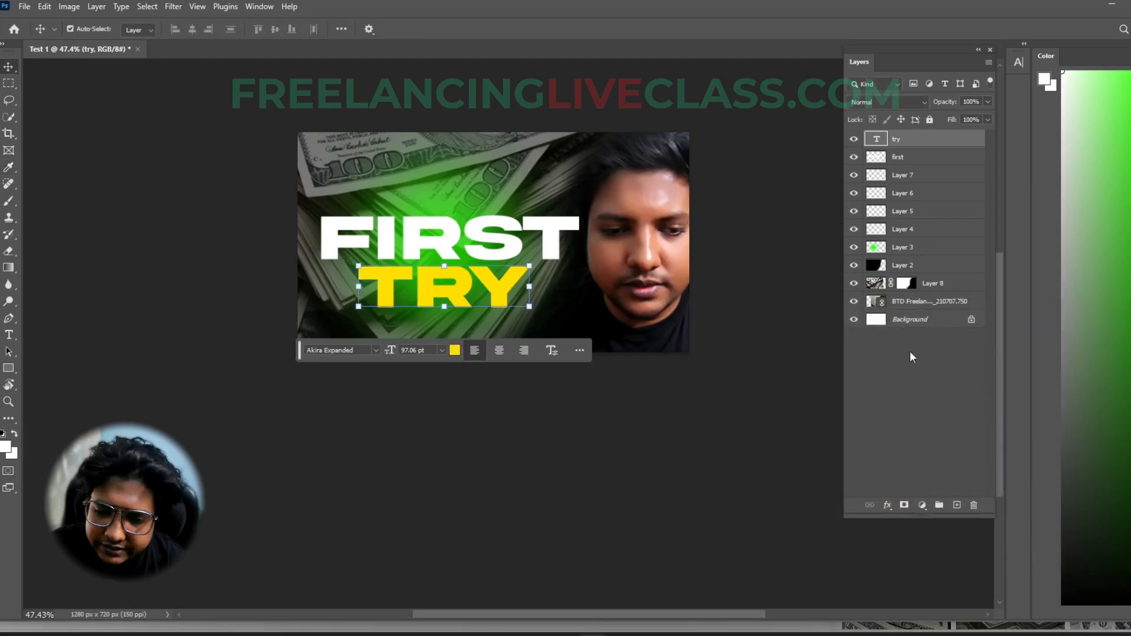
- Rasterize the TRY text layer, and check the try and first layers by hiding and showing each
{"action": "right_click", "coordinate": [910, 140]}
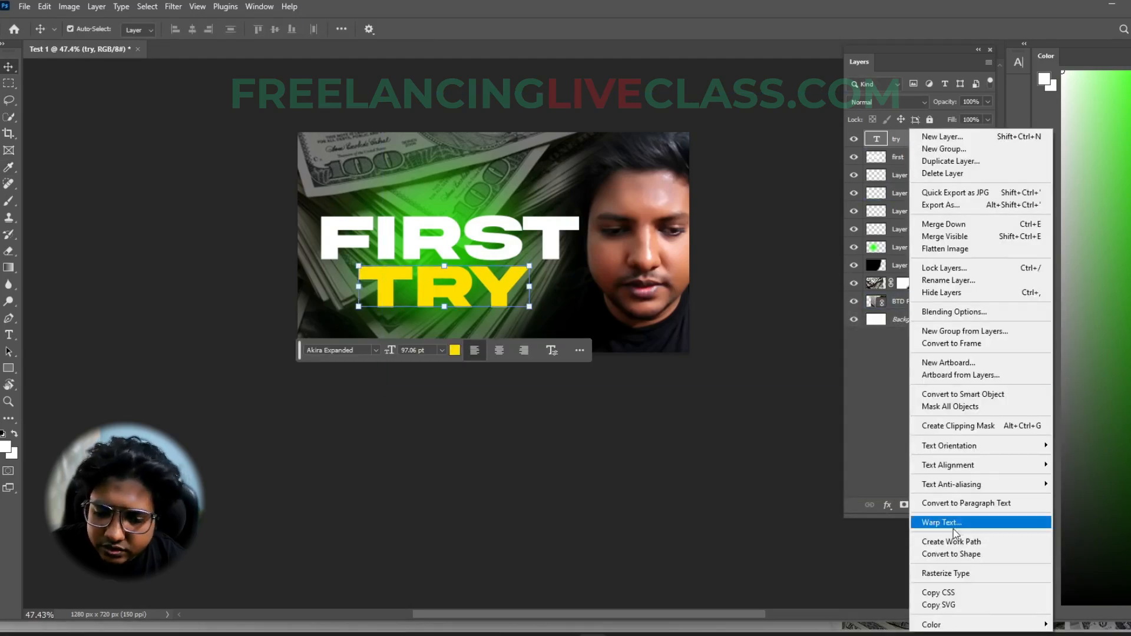
{"action": "left_click", "coordinate": [952, 575]}
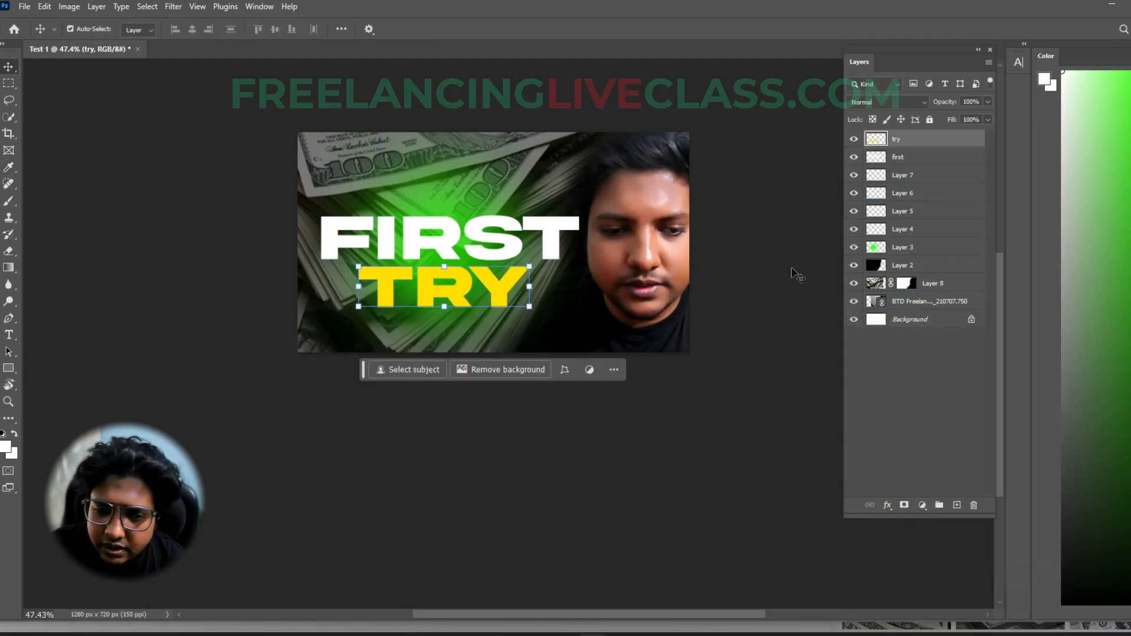
{"action": "left_click", "coordinate": [855, 140]}
{"action": "left_click", "coordinate": [860, 157]}
{"action": "left_click", "coordinate": [854, 139]}
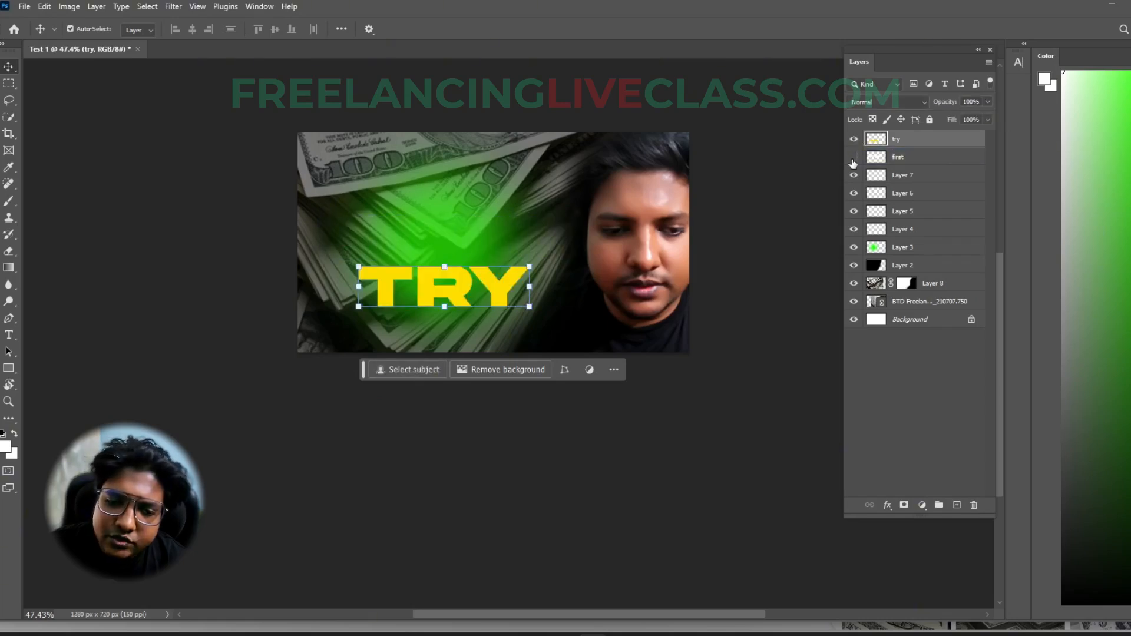
{"action": "left_click", "coordinate": [854, 157]}
{"action": "left_click", "coordinate": [436, 252]}
- Merge the try and first layers into one layer, and check its contents by hiding and showing it
{"action": "left_click", "coordinate": [910, 140]}
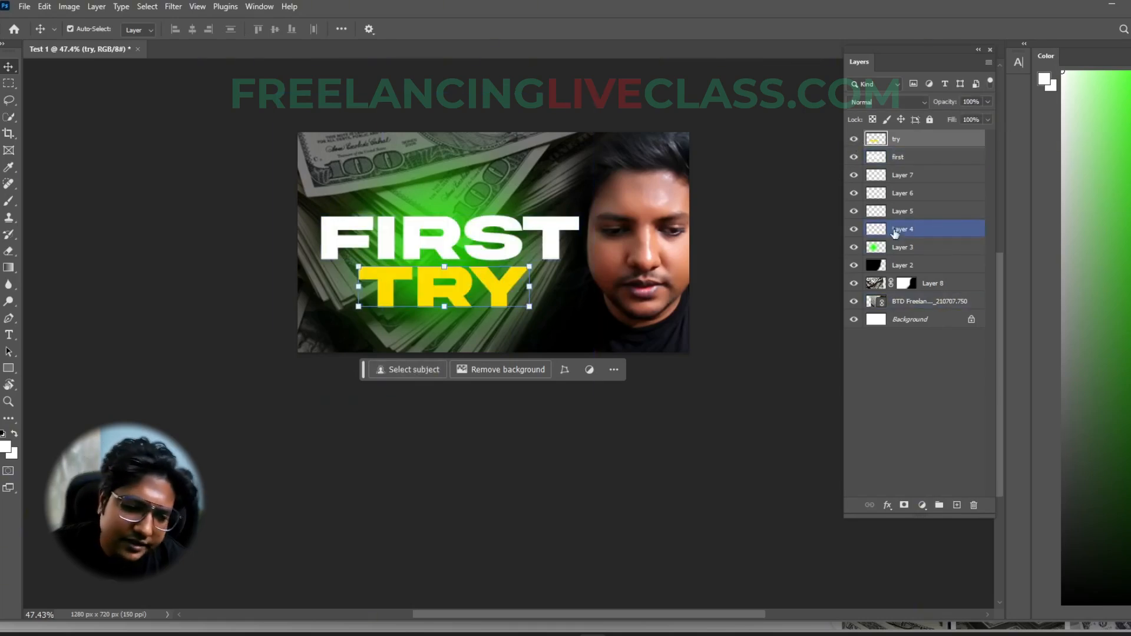
{"action": "left_click", "coordinate": [910, 158], "text": "ctrl"}
{"action": "left_click", "coordinate": [912, 142]}
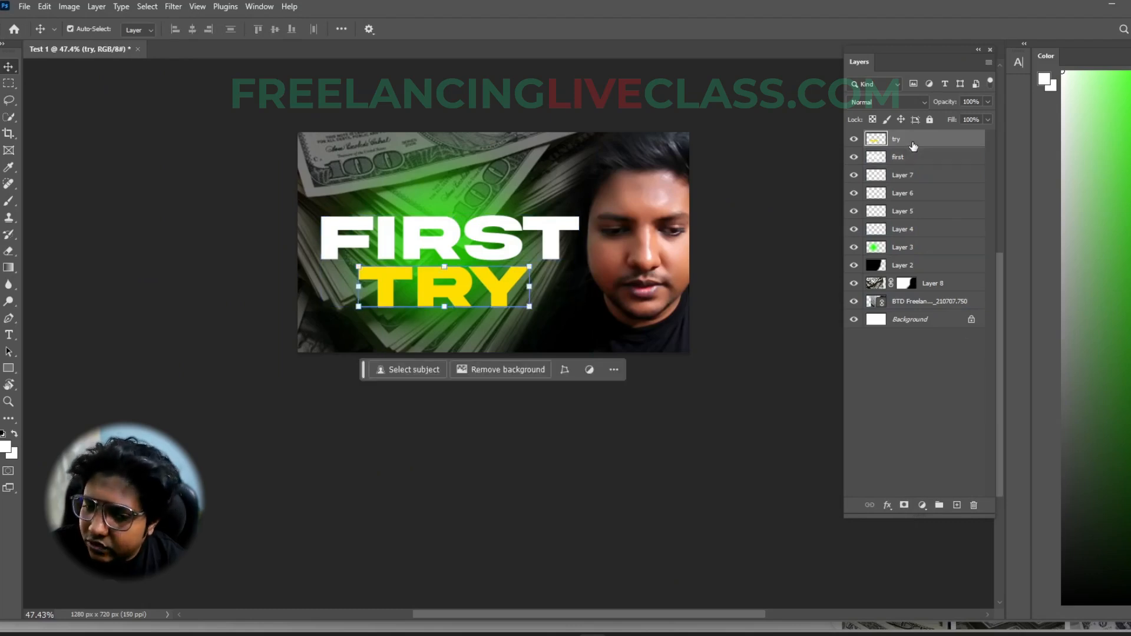
{"action": "left_click", "coordinate": [924, 235], "text": "shift"}
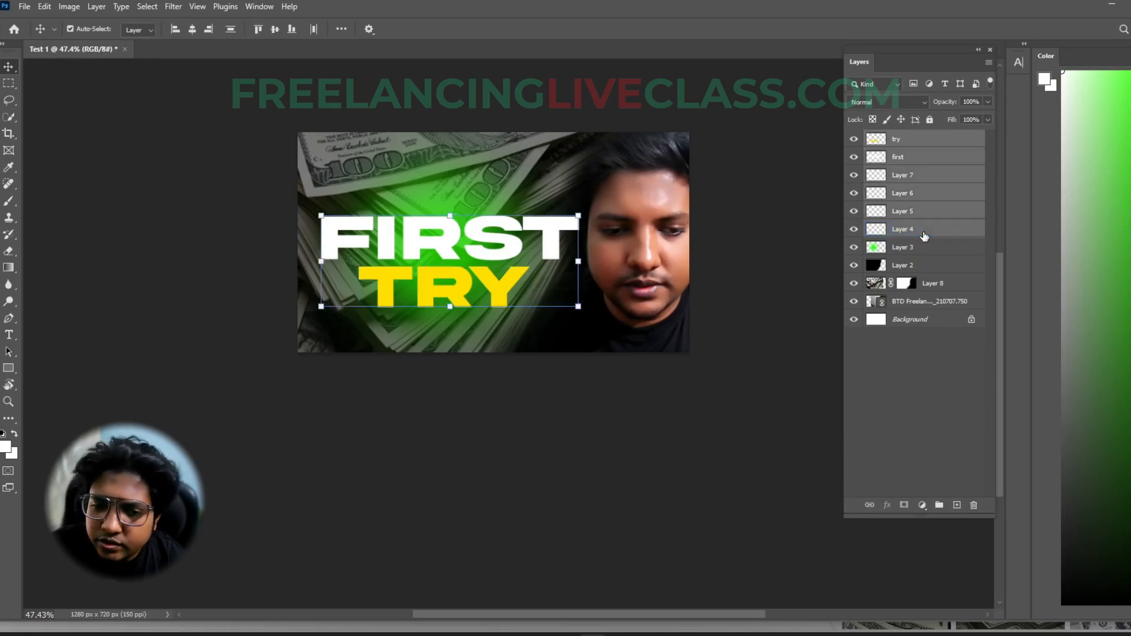
{"action": "left_click", "coordinate": [910, 147]}
{"action": "left_click", "coordinate": [897, 157], "text": "shift"}
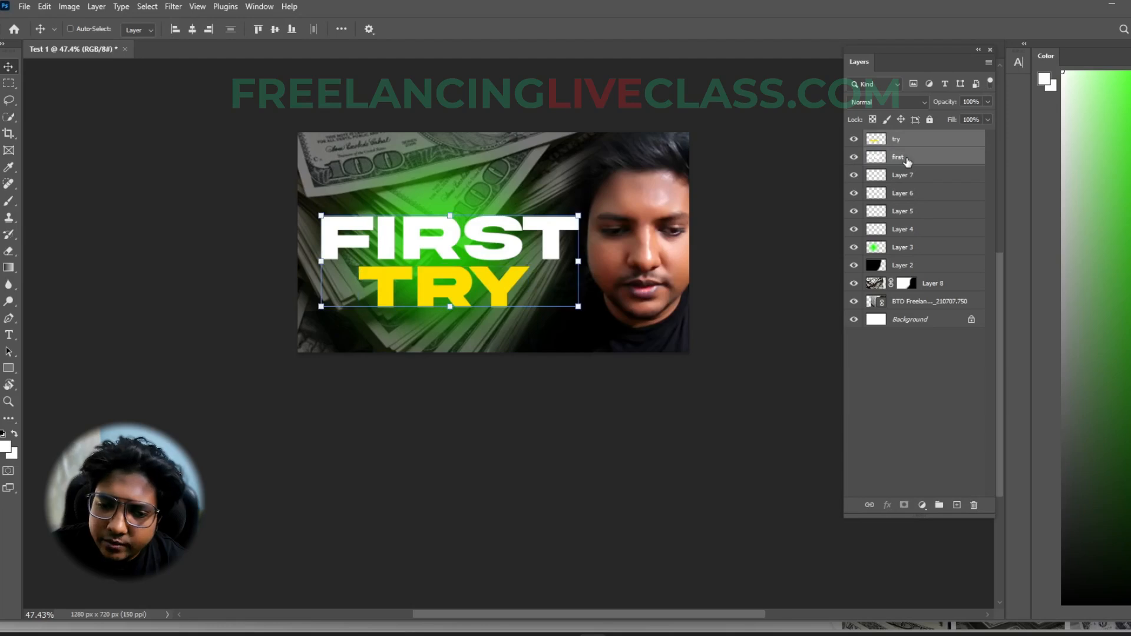
{"action": "right_click", "coordinate": [900, 148]}
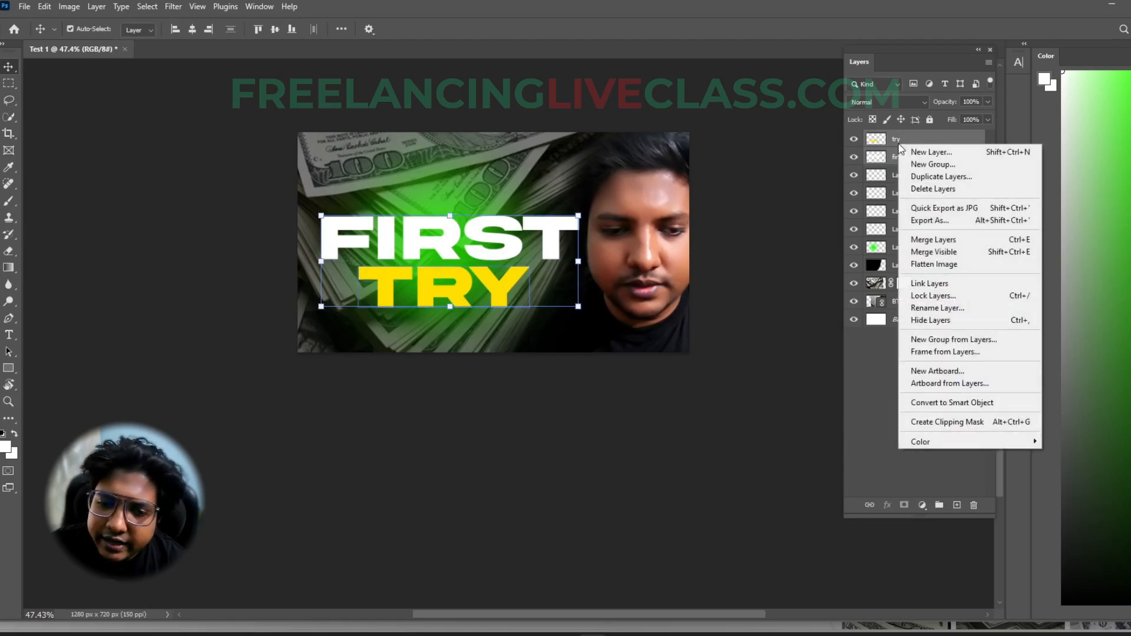
{"action": "left_click", "coordinate": [936, 241]}
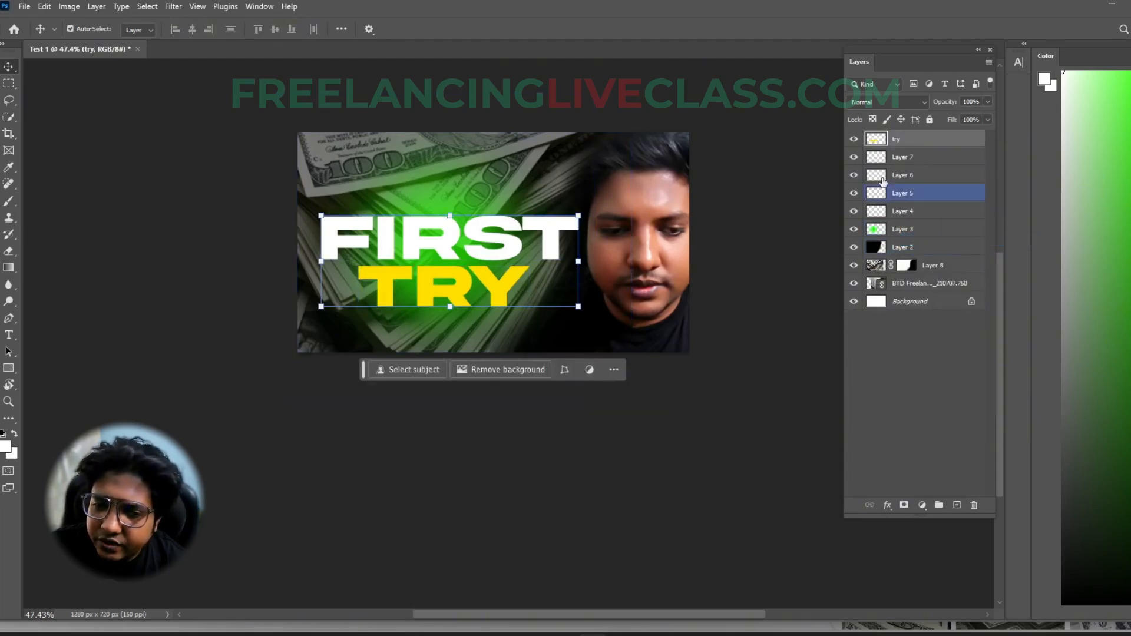
{"action": "left_click", "coordinate": [852, 140]}
{"action": "left_click", "coordinate": [852, 140]}
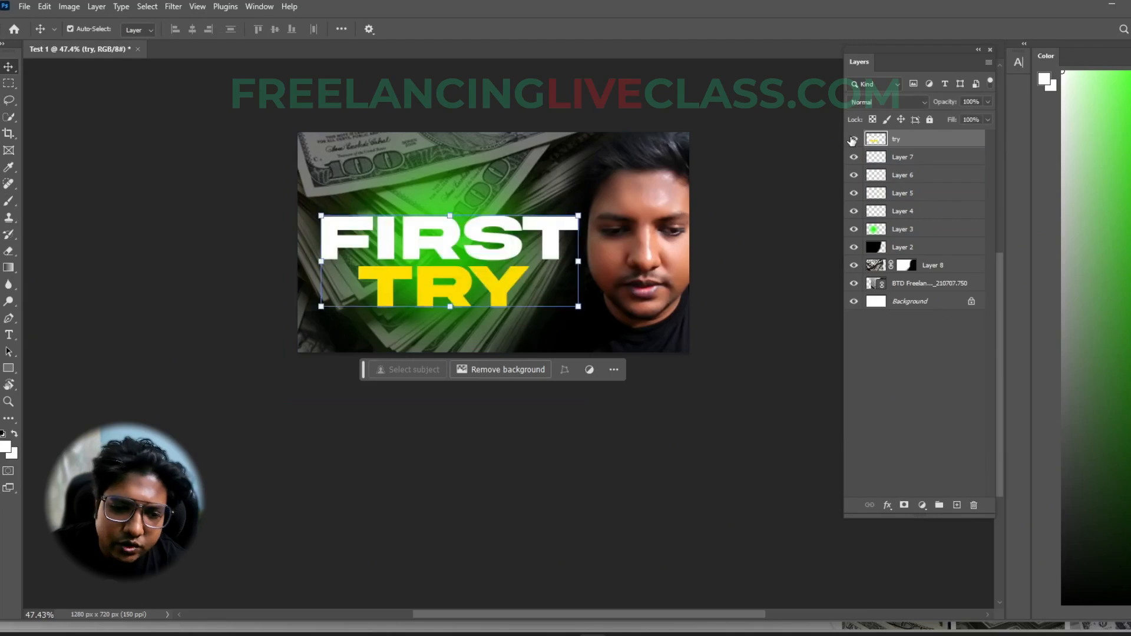
{"action": "left_click", "coordinate": [892, 211]}
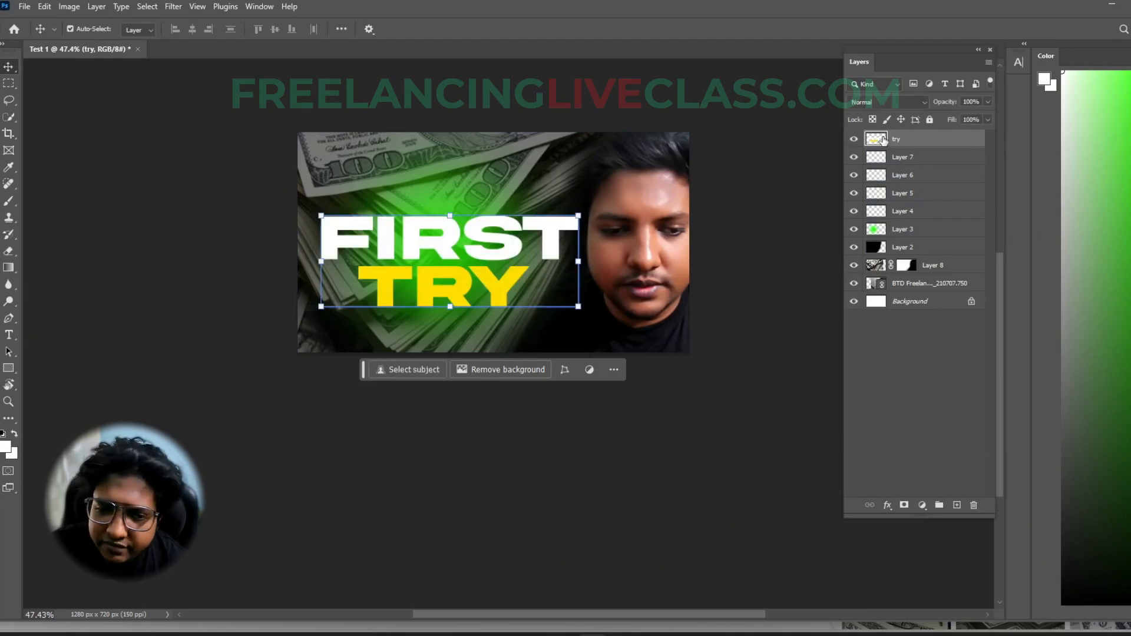
- Add a drop shadow to the merged FIRST TRY layer with its blend mode set to Normal
{"action": "left_click", "coordinate": [888, 505]}
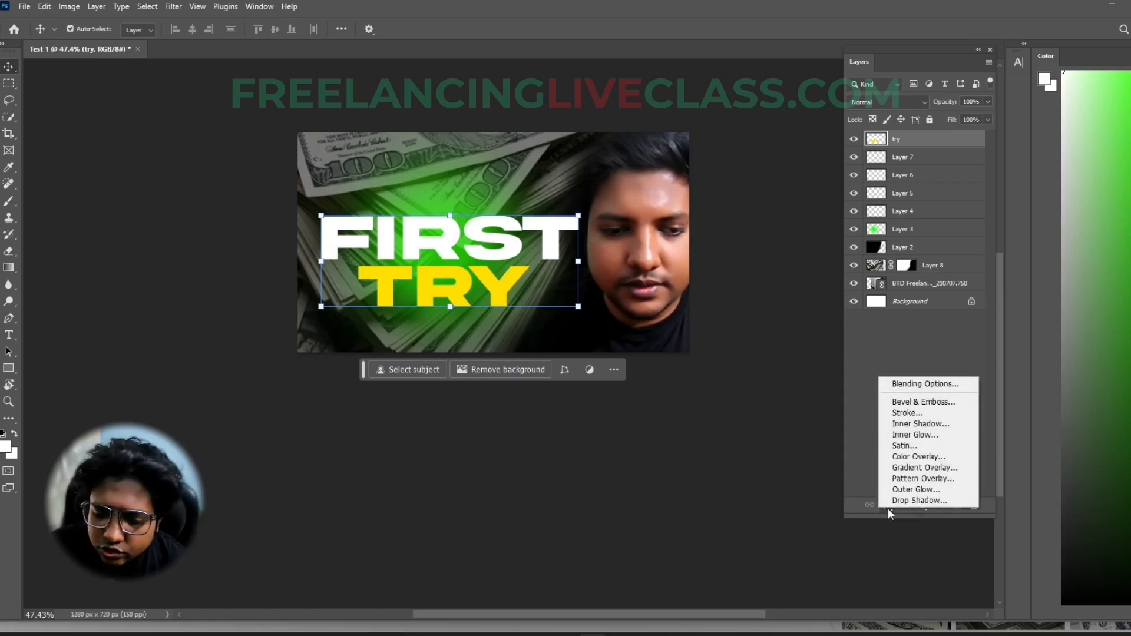
{"action": "left_click", "coordinate": [899, 503]}
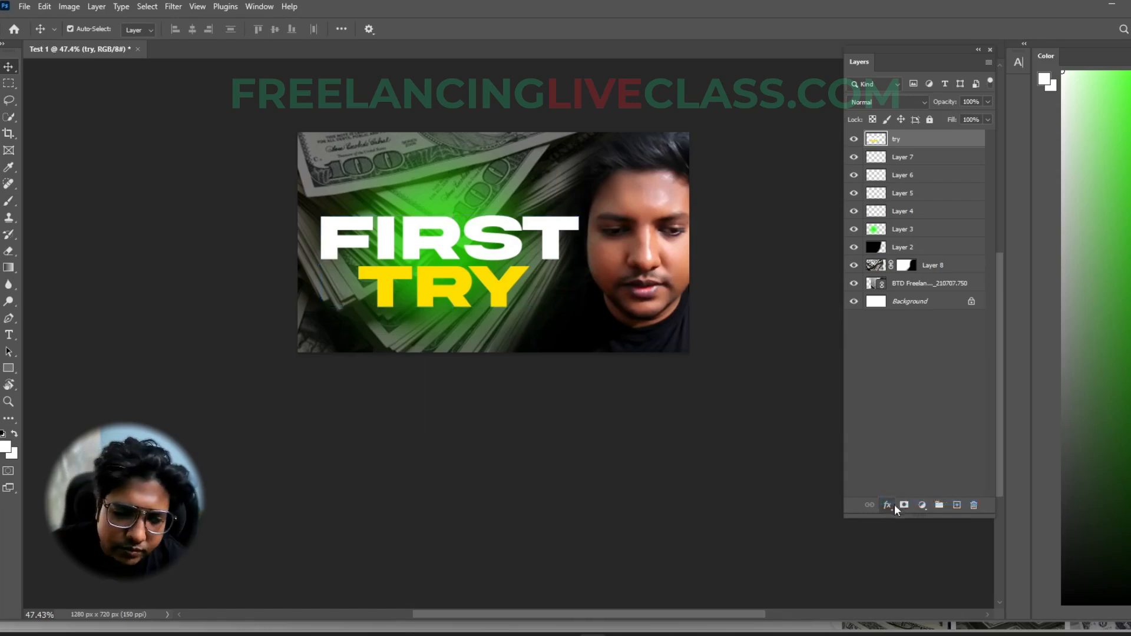
{"action": "left_click_drag", "start_coordinate": [847, 130], "coordinate": [735, 77]}
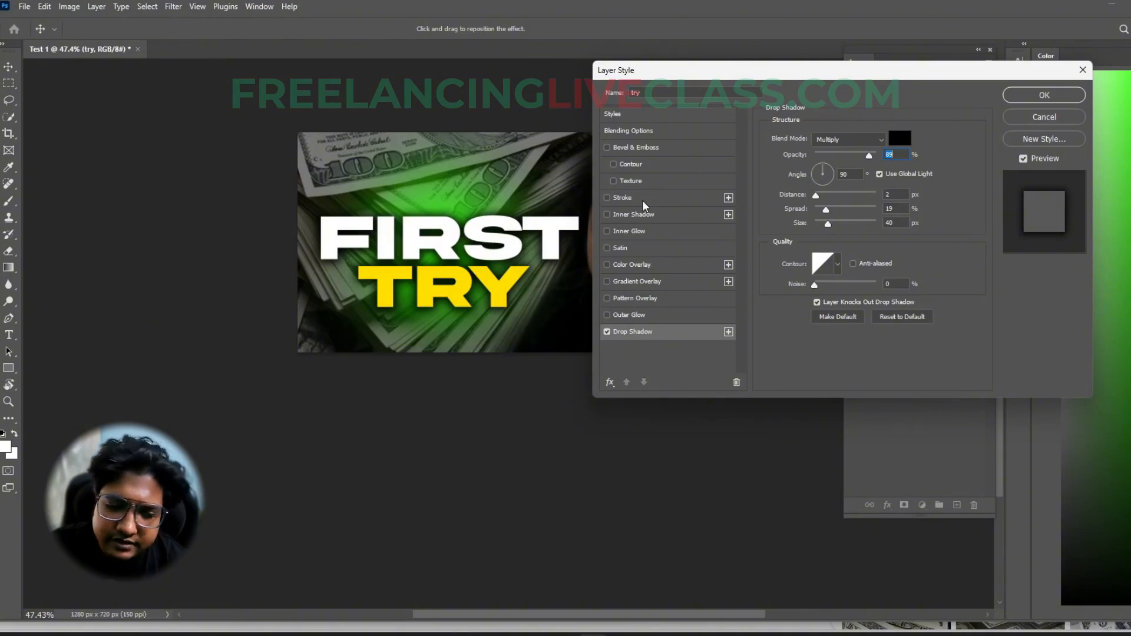
{"action": "left_click_drag", "start_coordinate": [734, 70], "coordinate": [759, 70]}
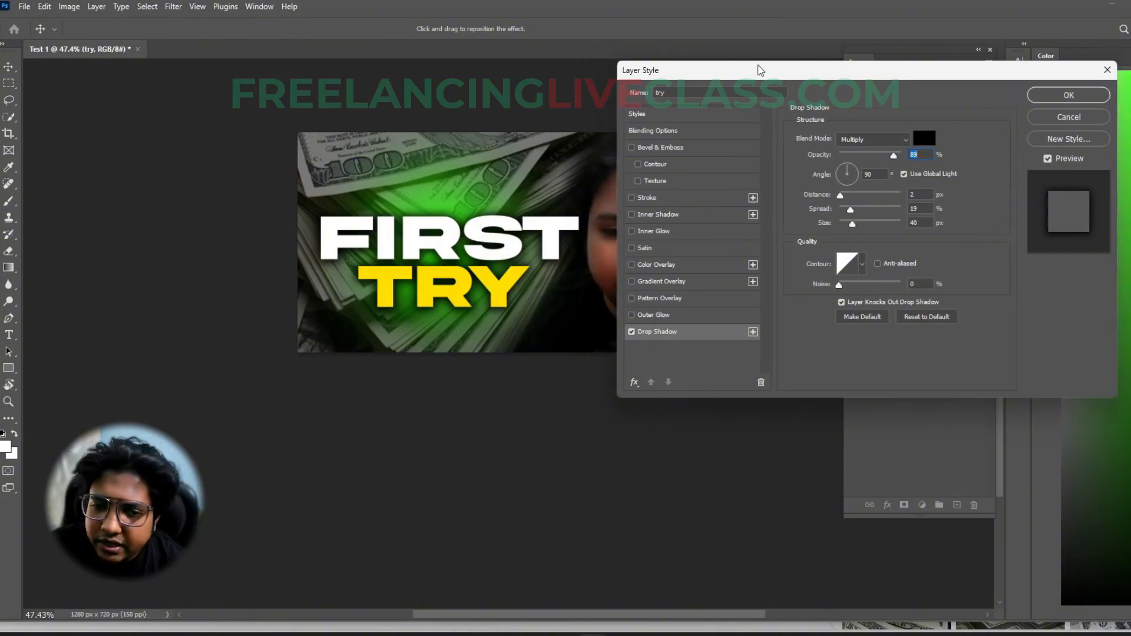
{"action": "left_click", "coordinate": [869, 141]}
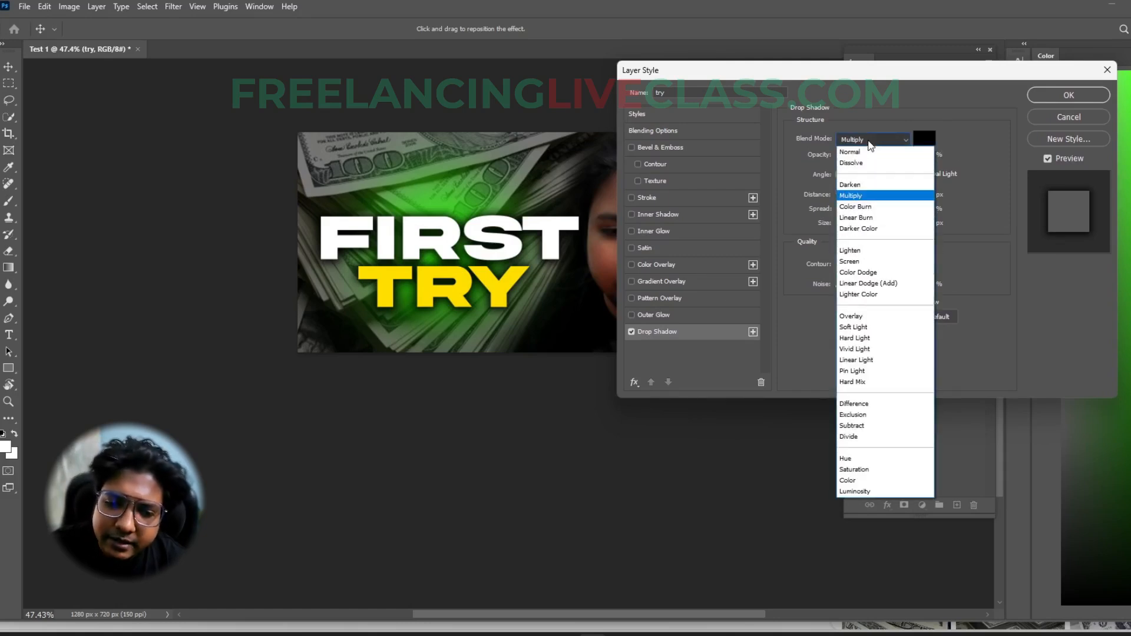
{"action": "left_click", "coordinate": [870, 151]}
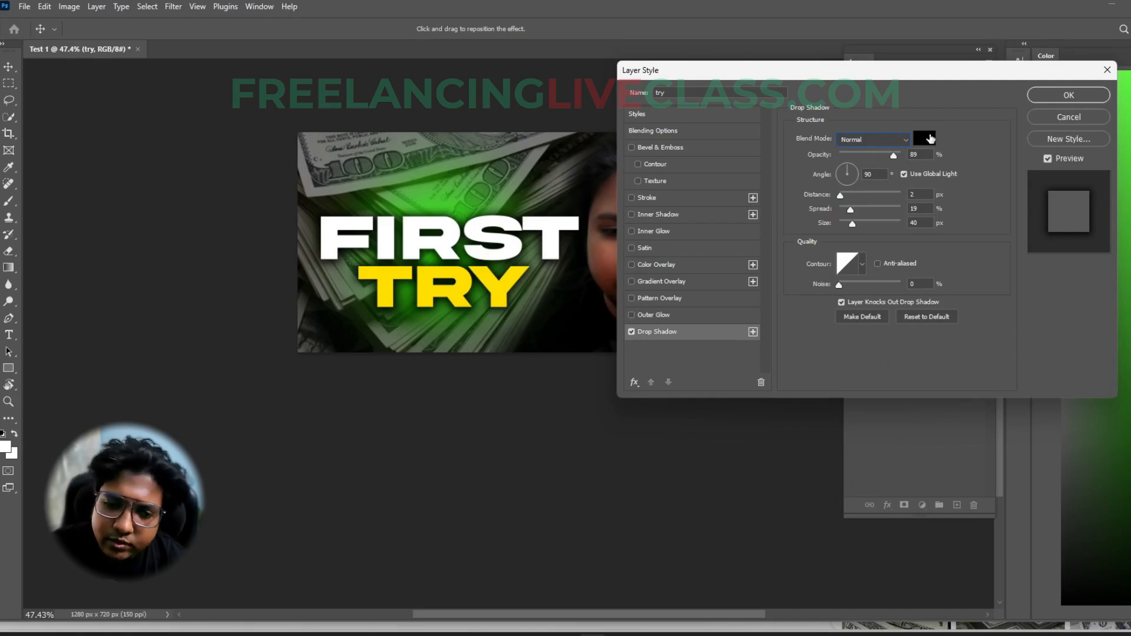
- Try muted red and bright green as the drop shadow colour, and return it to black
{"action": "left_click", "coordinate": [925, 138]}
{"action": "left_click_drag", "start_coordinate": [884, 367], "coordinate": [810, 410]}
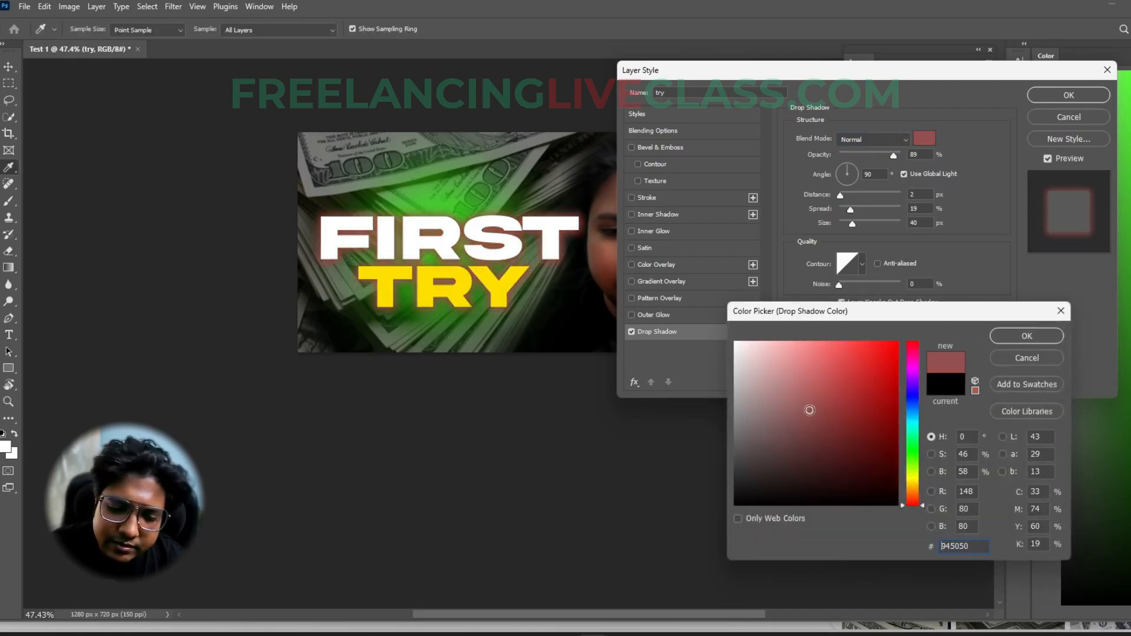
{"action": "left_click", "coordinate": [912, 443]}
{"action": "left_click", "coordinate": [867, 380]}
{"action": "left_click_drag", "start_coordinate": [867, 380], "coordinate": [870, 350]}
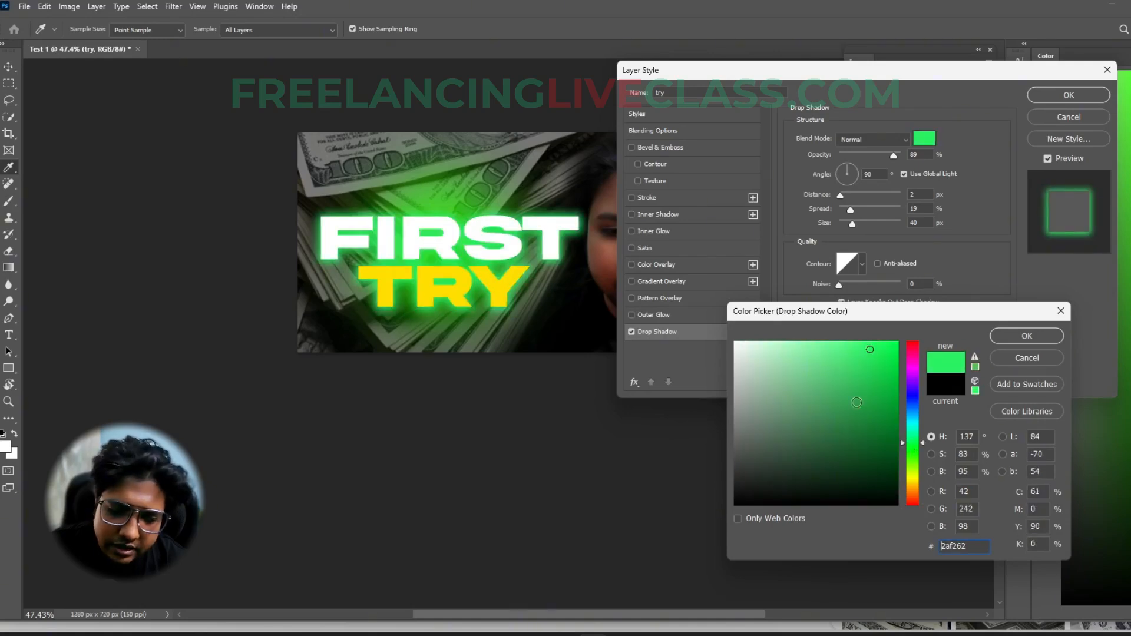
{"action": "left_click_drag", "start_coordinate": [791, 448], "coordinate": [722, 514]}
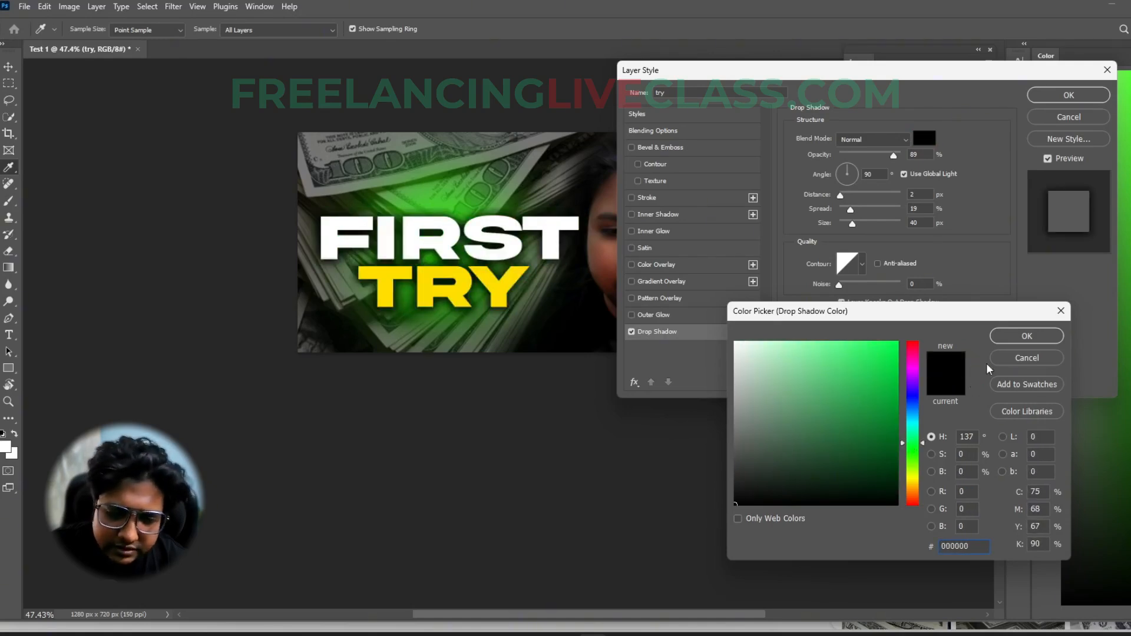
{"action": "left_click", "coordinate": [1015, 337]}
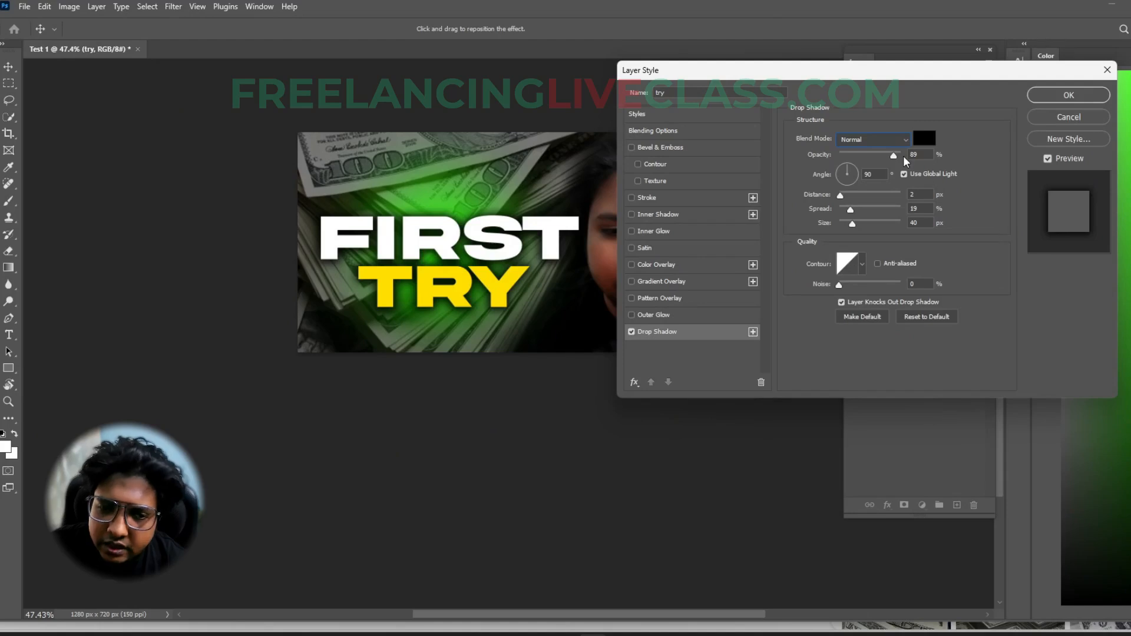
- Try drop shadow opacities of 58% and 100%, different light angles, a 46% spread and a 21 px size, returning the angle to 90°
{"action": "mouse_move", "coordinate": [893, 157]}
{"action": "left_mouse_down"}
{"action": "mouse_move", "coordinate": [854, 156]}
{"action": "mouse_move", "coordinate": [897, 157]}
{"action": "mouse_move", "coordinate": [876, 159]}
{"action": "left_mouse_up"}
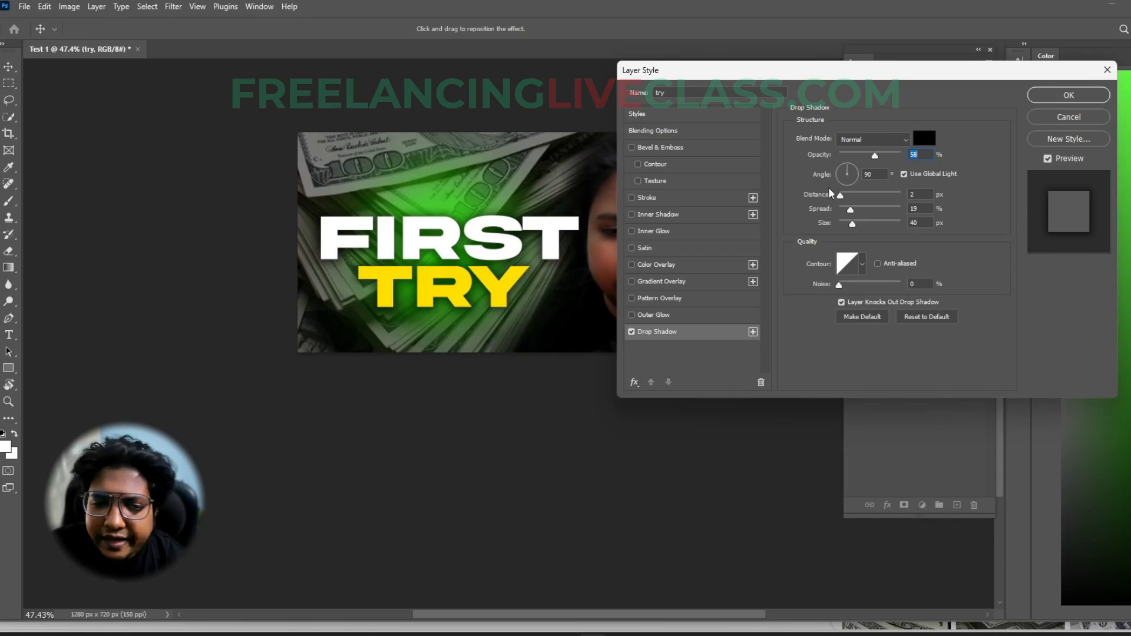
{"action": "left_click_drag", "start_coordinate": [858, 173], "coordinate": [859, 185]}
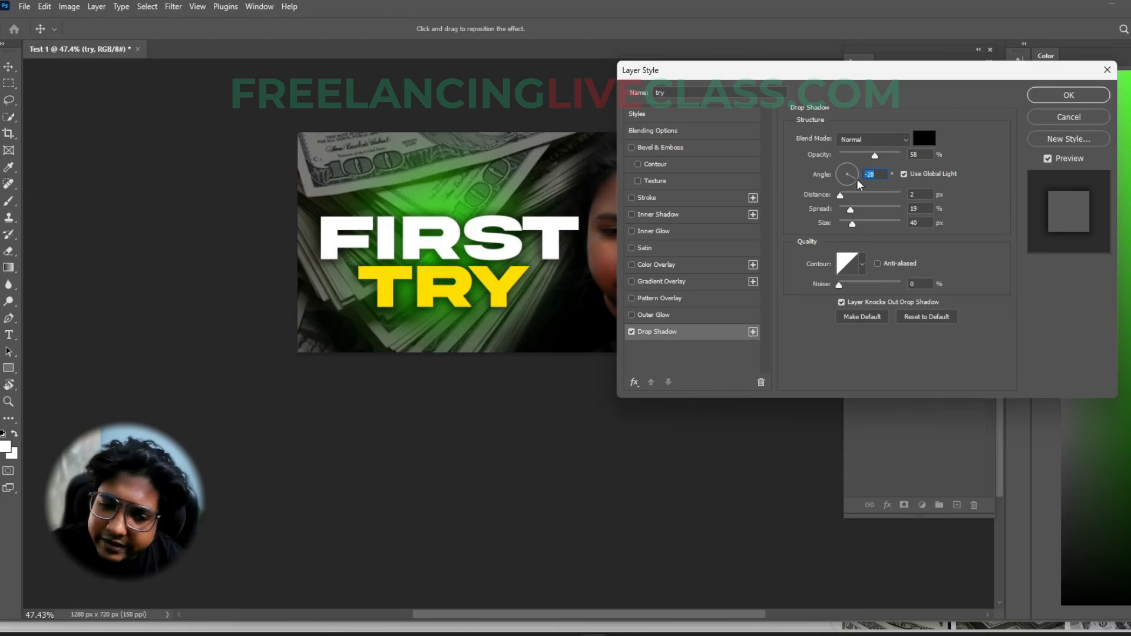
{"action": "mouse_move", "coordinate": [860, 185]}
{"action": "left_mouse_down"}
{"action": "mouse_move", "coordinate": [845, 198]}
{"action": "mouse_move", "coordinate": [830, 174]}
{"action": "mouse_move", "coordinate": [900, 155]}
{"action": "mouse_move", "coordinate": [848, 192]}
{"action": "mouse_move", "coordinate": [843, 170]}
{"action": "left_mouse_up"}
{"action": "mouse_move", "coordinate": [850, 209]}
{"action": "left_mouse_down"}
{"action": "mouse_move", "coordinate": [867, 211]}
{"action": "mouse_move", "coordinate": [864, 227]}
{"action": "mouse_move", "coordinate": [849, 226]}
{"action": "left_mouse_up"}
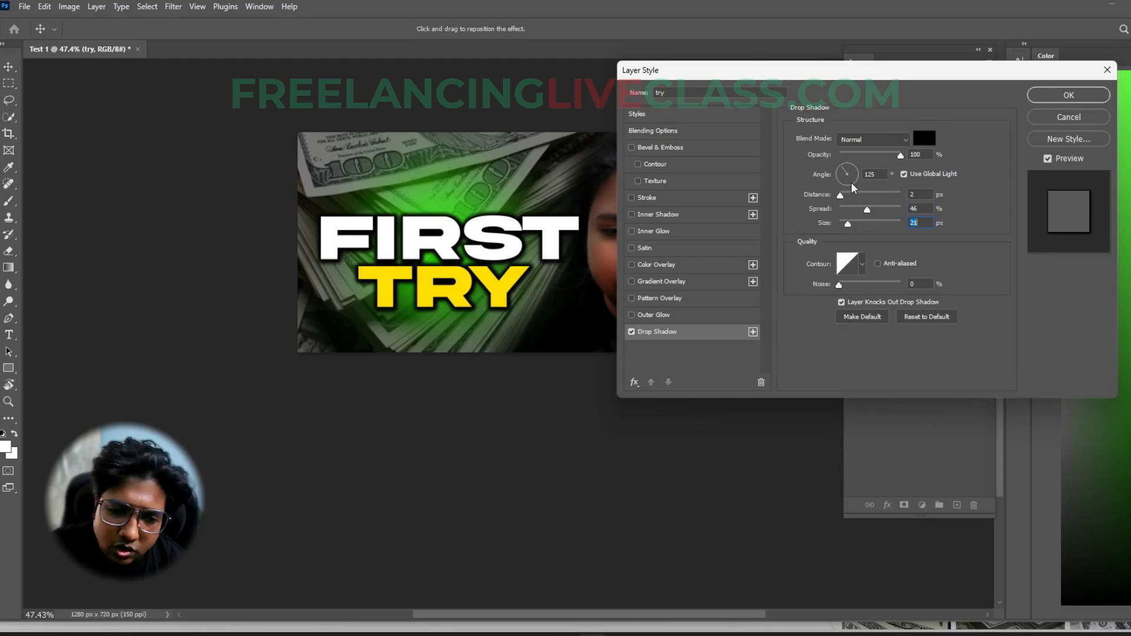
{"action": "left_click_drag", "start_coordinate": [842, 185], "coordinate": [851, 163]}
- Set the drop shadow to 21% spread, 38 px size and 75% opacity, and apply it to the FIRST TRY layer
{"action": "left_click_drag", "start_coordinate": [867, 209], "coordinate": [850, 227]}
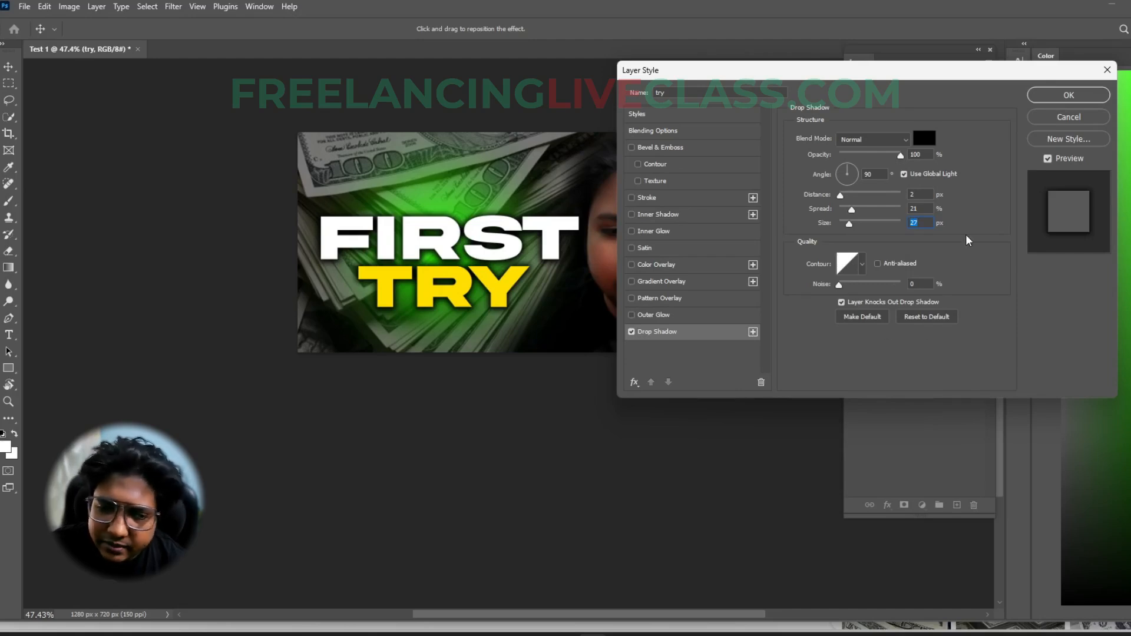
{"action": "left_click_drag", "start_coordinate": [849, 226], "coordinate": [851, 226]}
{"action": "left_click_drag", "start_coordinate": [900, 156], "coordinate": [886, 160]}
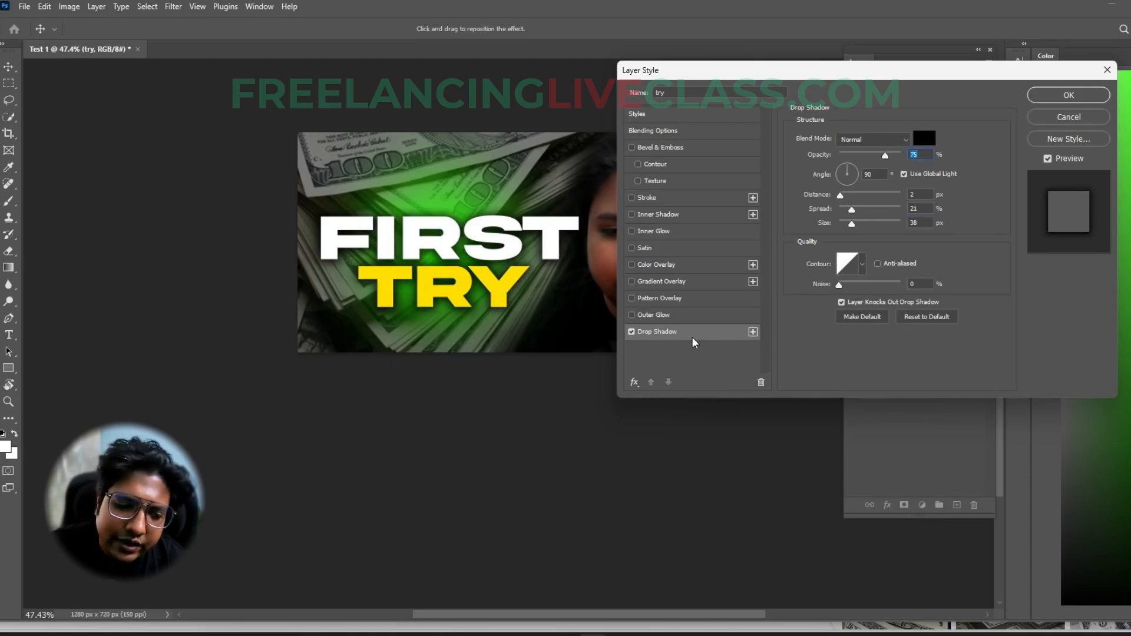
{"action": "left_click", "coordinate": [1069, 96]}
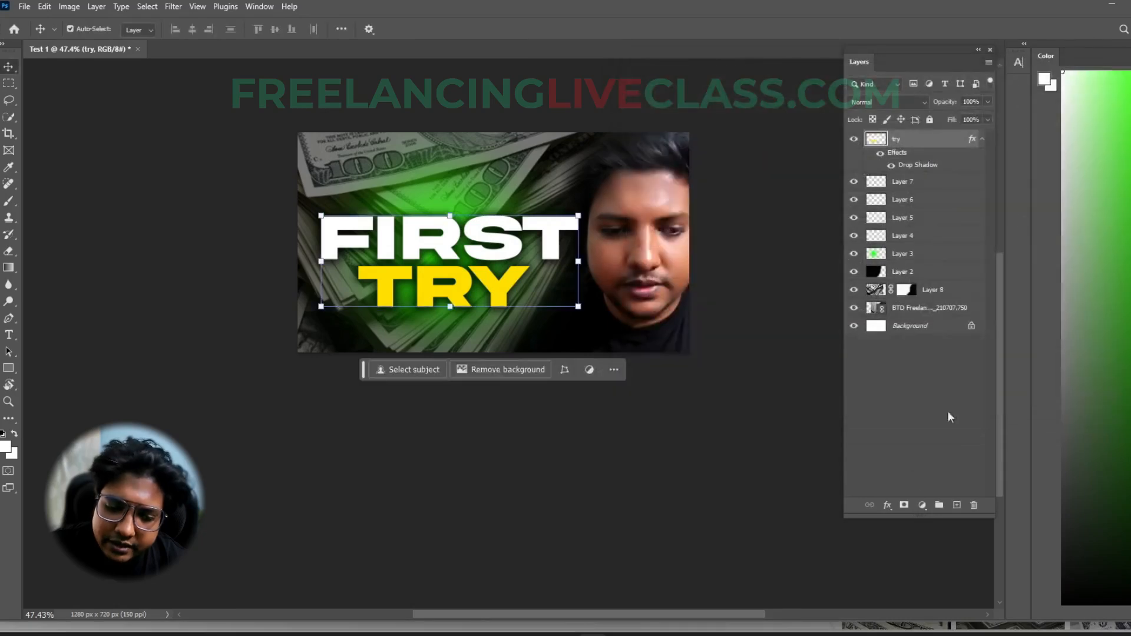
- Open the list of layer effects for the merged FIRST TRY layer
{"action": "left_click", "coordinate": [889, 506]}
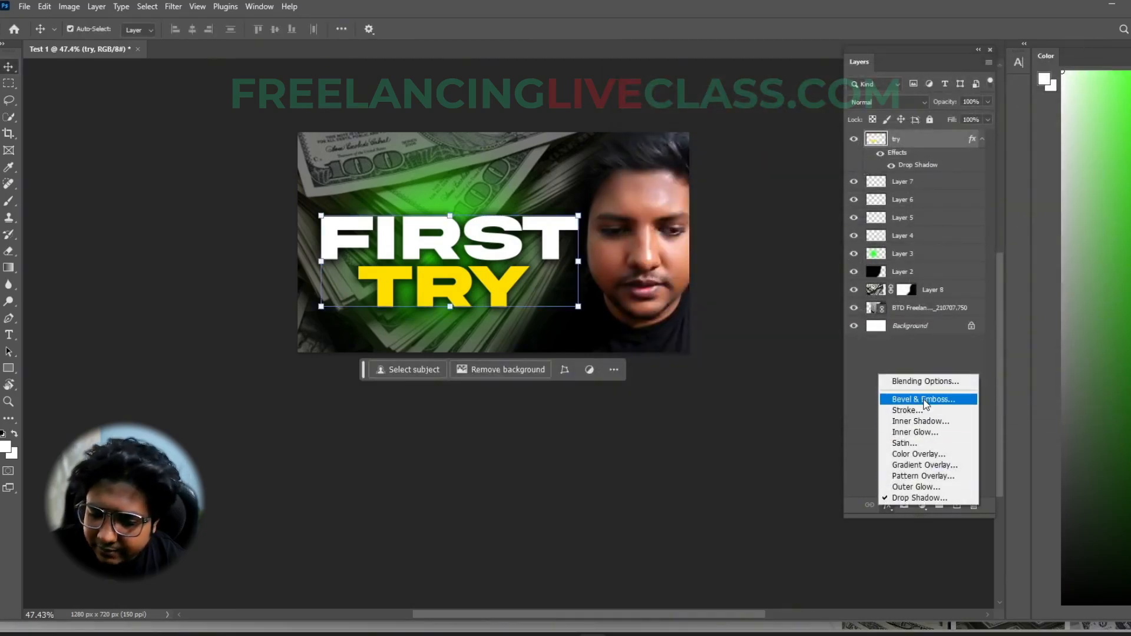
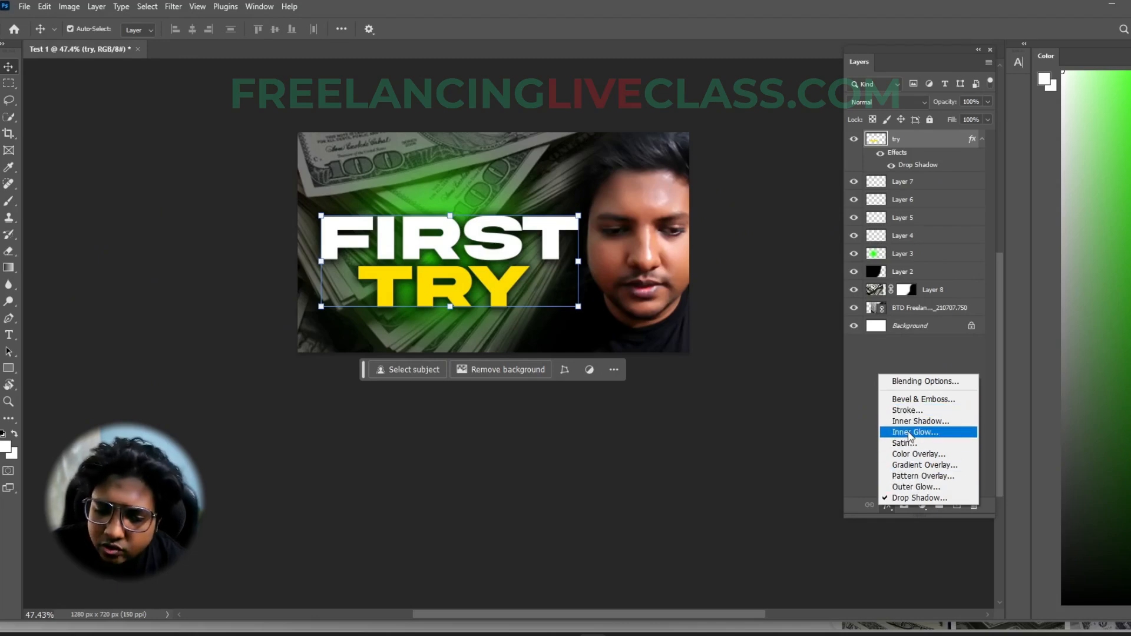
{"action": "left_click", "coordinate": [908, 432]}
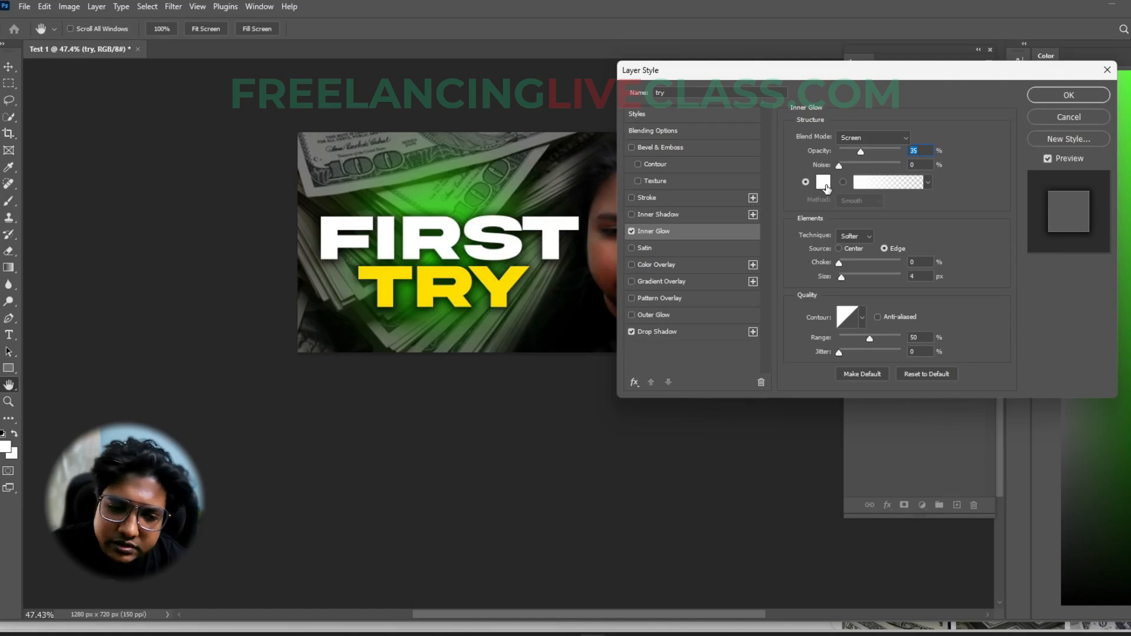
{"action": "left_click", "coordinate": [823, 183]}
{"action": "type", "text": "ff0000"}
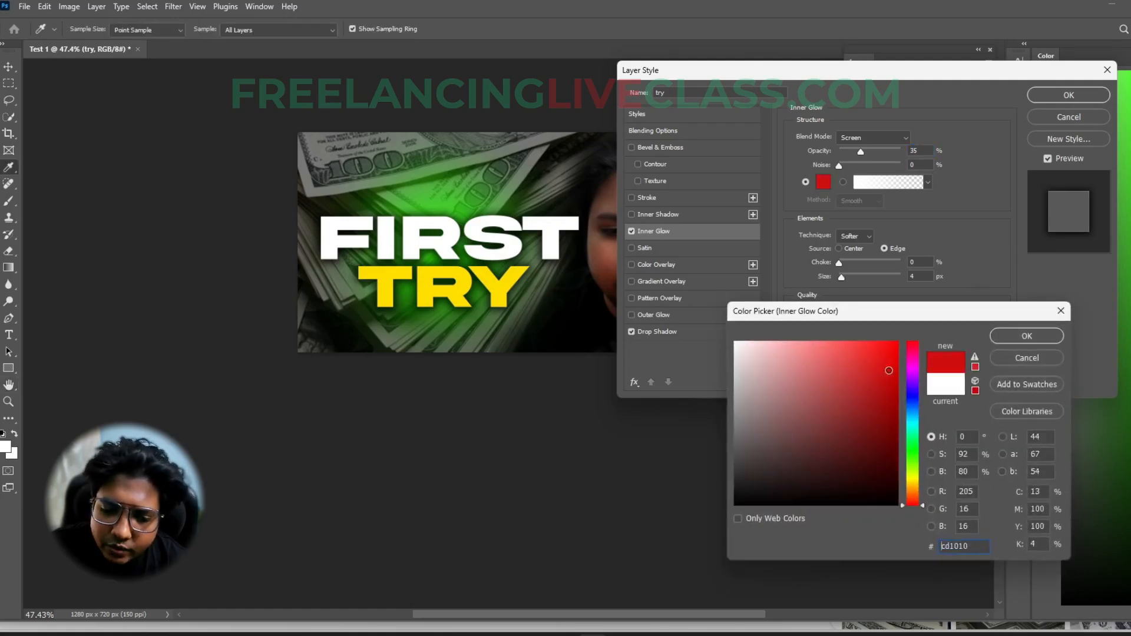
{"action": "left_click", "coordinate": [1025, 335]}
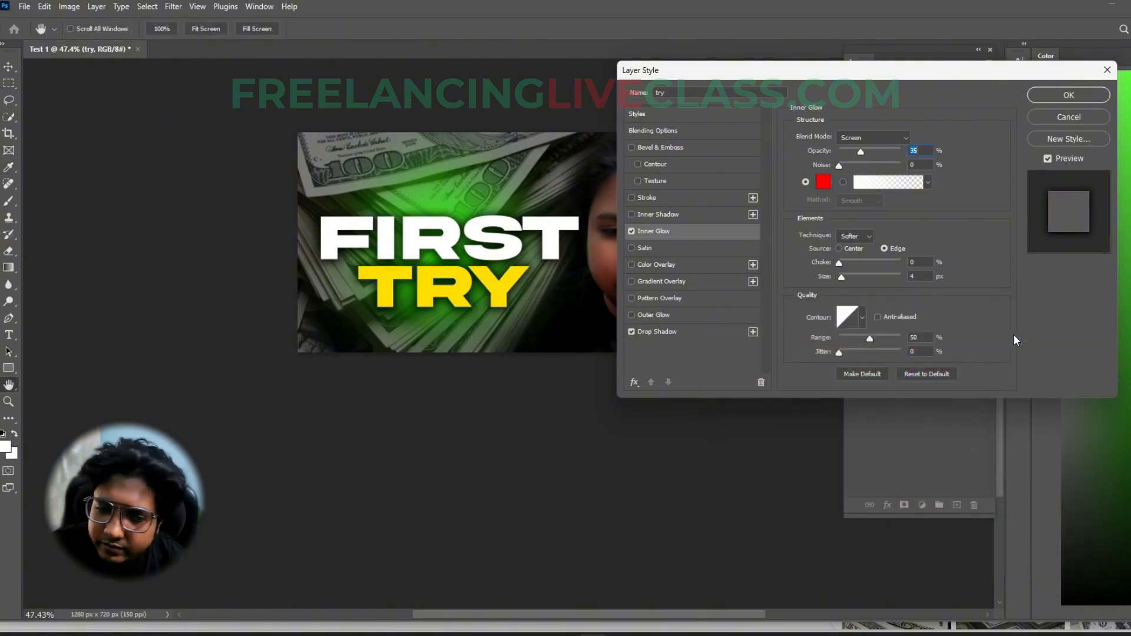
{"action": "left_click", "coordinate": [853, 142]}
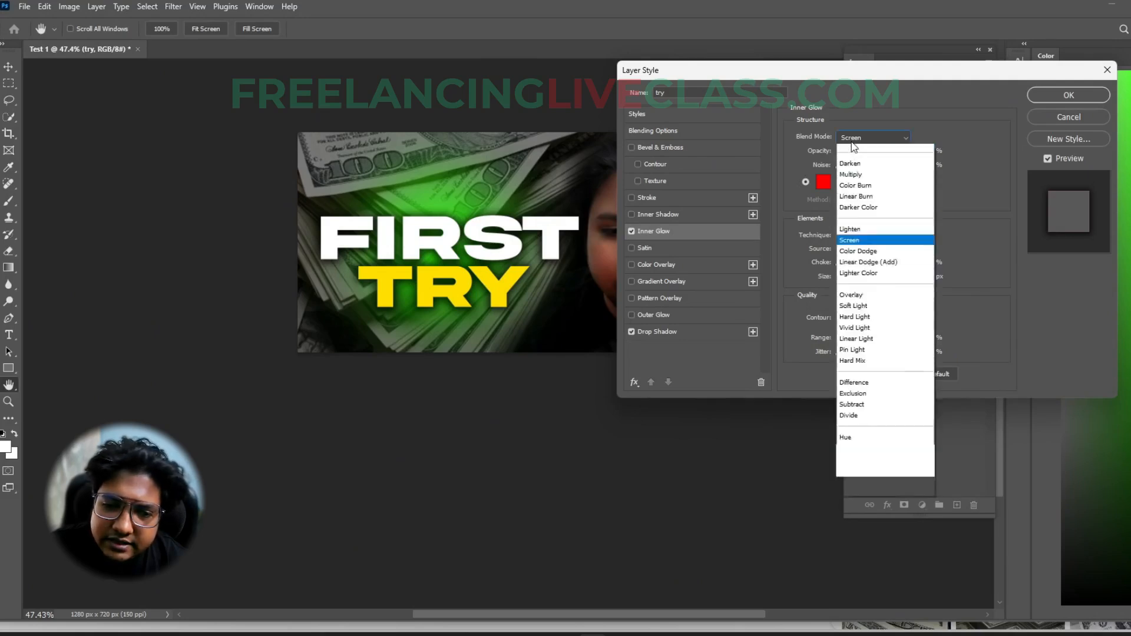
{"action": "left_click", "coordinate": [858, 148]}
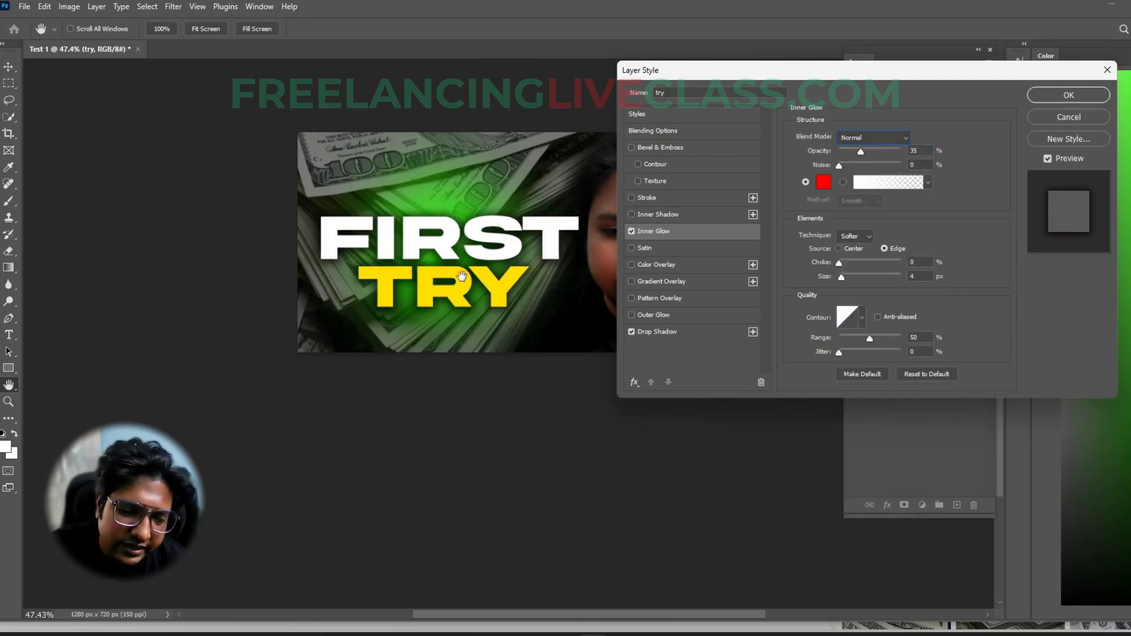
{"action": "left_click", "coordinate": [1070, 118]}
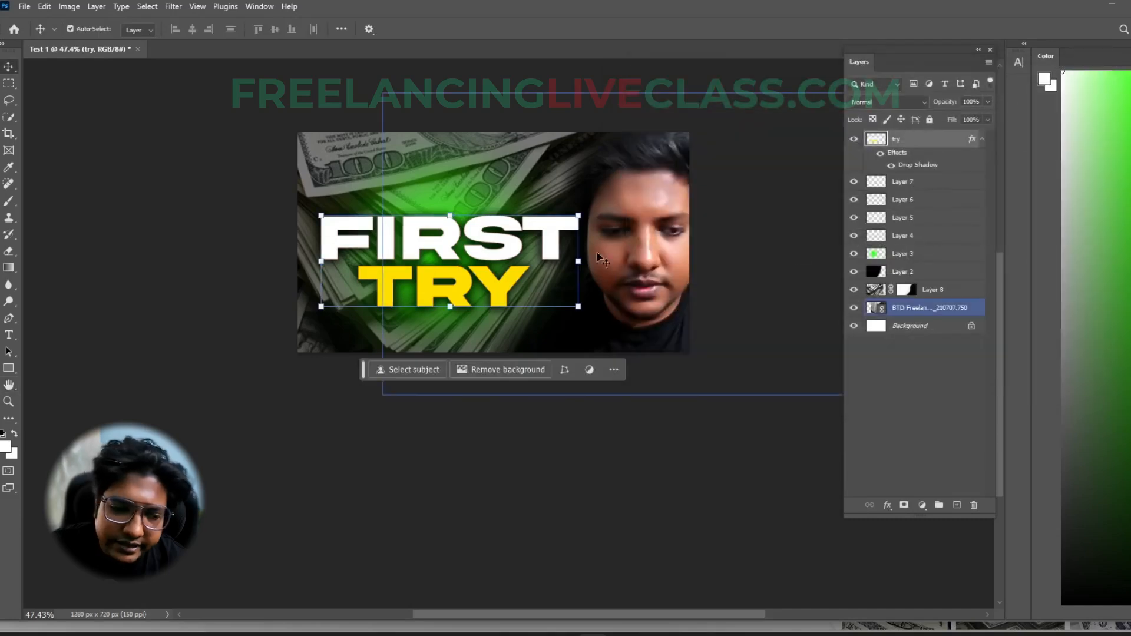
- Add an Inner Glow to the FIRST TRY layer with a pure red colour and the Normal blend mode
{"action": "scroll", "coordinate": [510, 248], "scroll_direction": "up", "scroll_amount": 5}
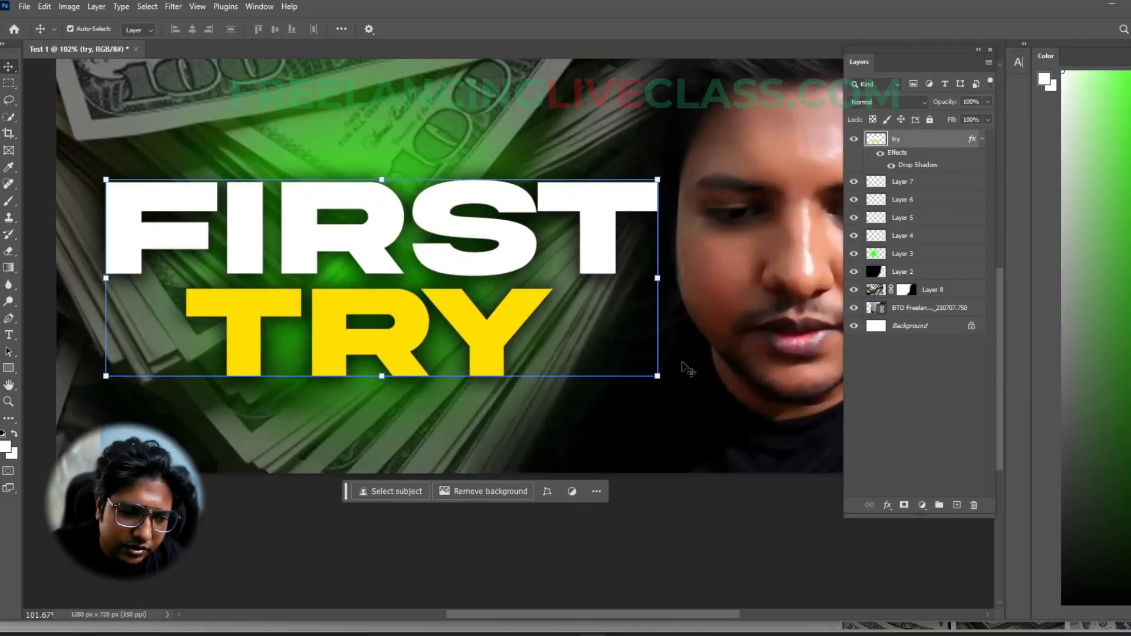
{"action": "left_click", "coordinate": [888, 505]}
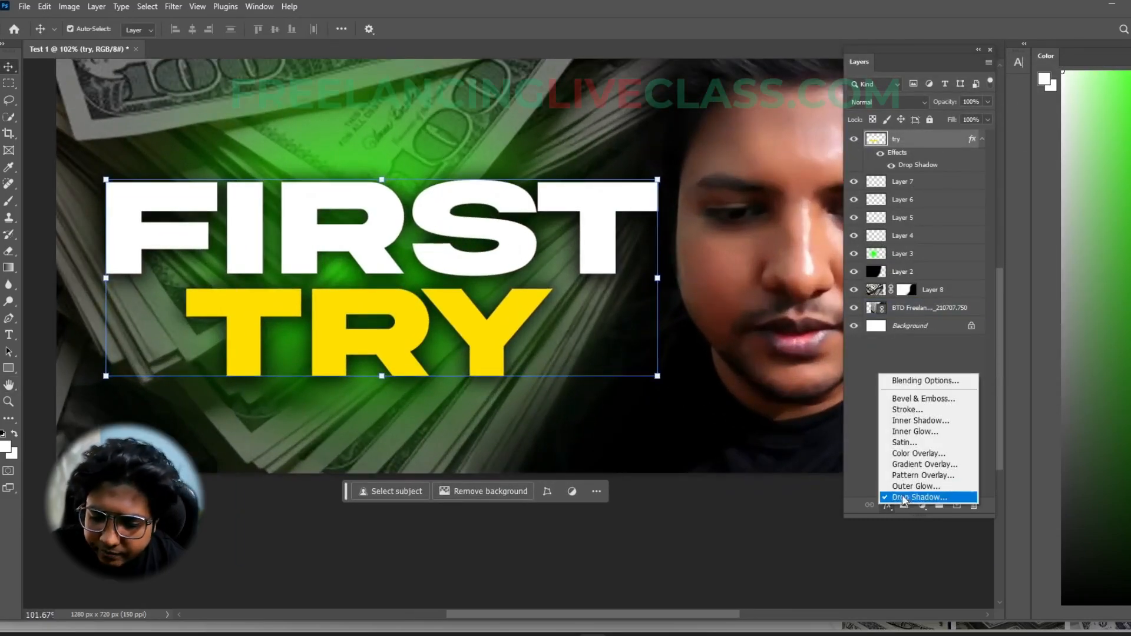
{"action": "left_click", "coordinate": [910, 433]}
{"action": "left_click", "coordinate": [828, 183]}
{"action": "left_click", "coordinate": [896, 342]}
{"action": "left_click", "coordinate": [1004, 337]}
{"action": "left_click", "coordinate": [860, 137]}
{"action": "left_click", "coordinate": [861, 142]}
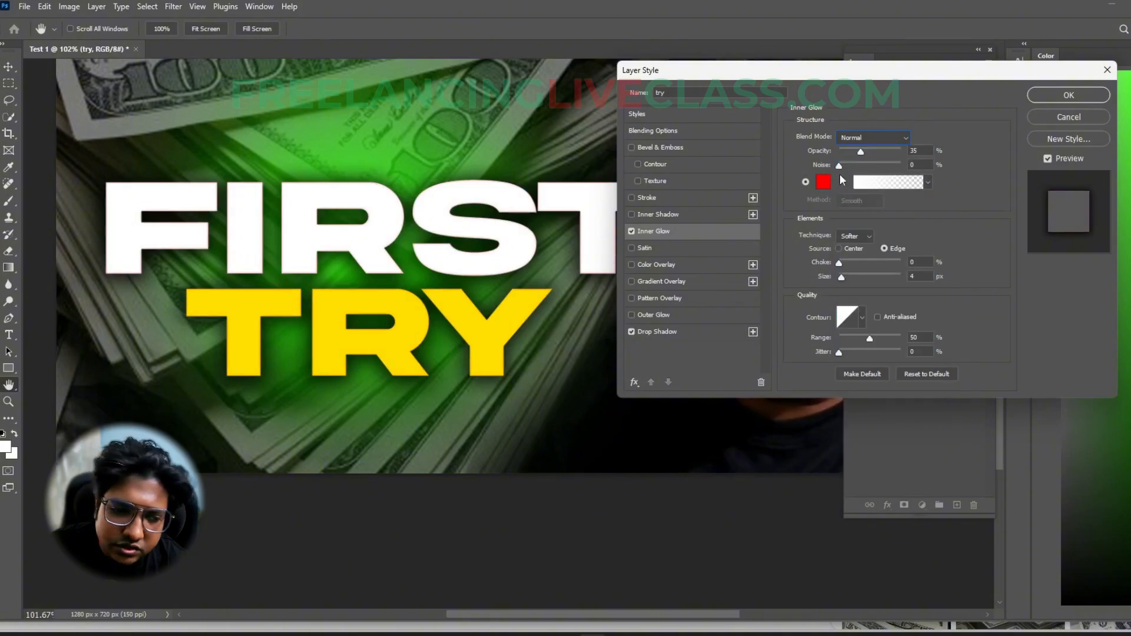
- Try inner glow opacities of 100% and 78% with a 13 px size and 0% choke
{"action": "left_click_drag", "start_coordinate": [859, 150], "coordinate": [973, 149]}
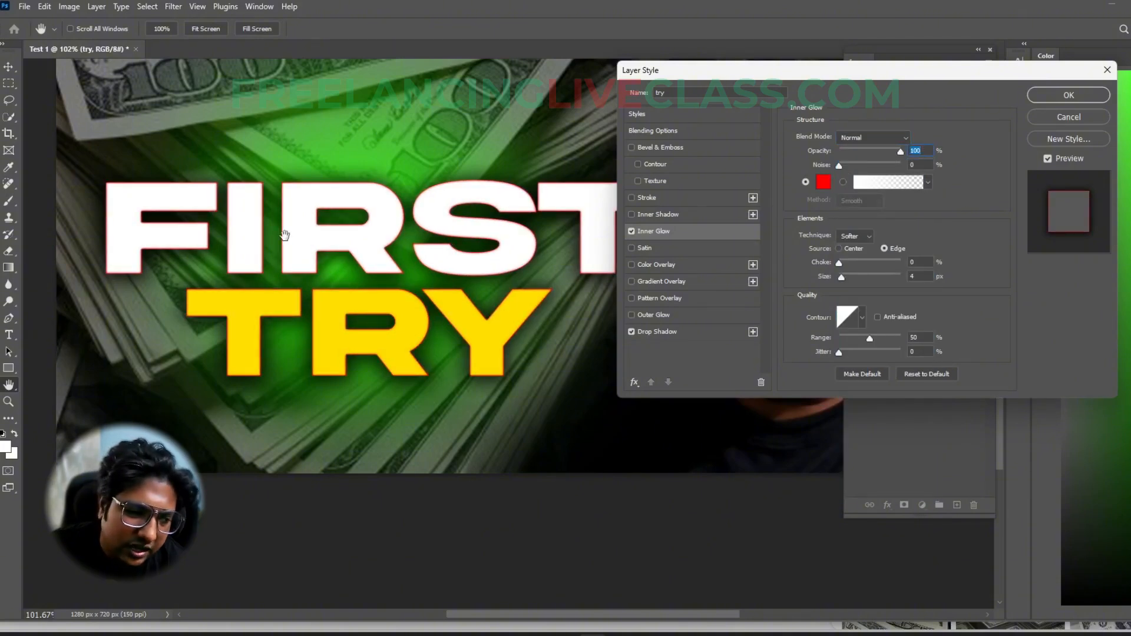
{"action": "left_click_drag", "start_coordinate": [841, 277], "coordinate": [847, 277]}
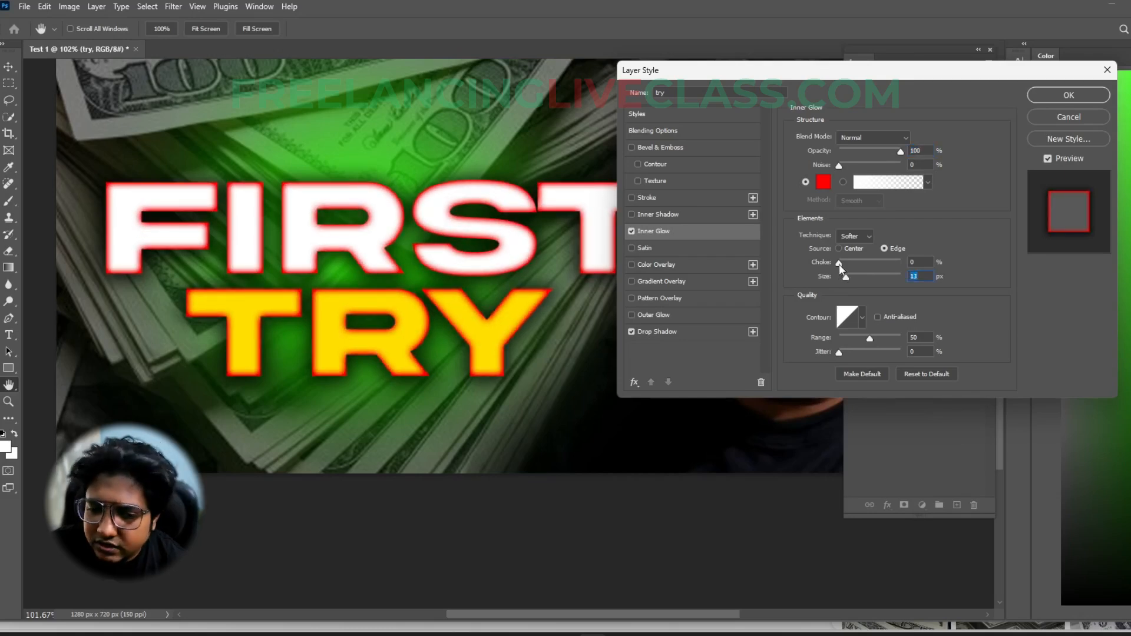
{"action": "left_click_drag", "start_coordinate": [839, 264], "coordinate": [811, 267]}
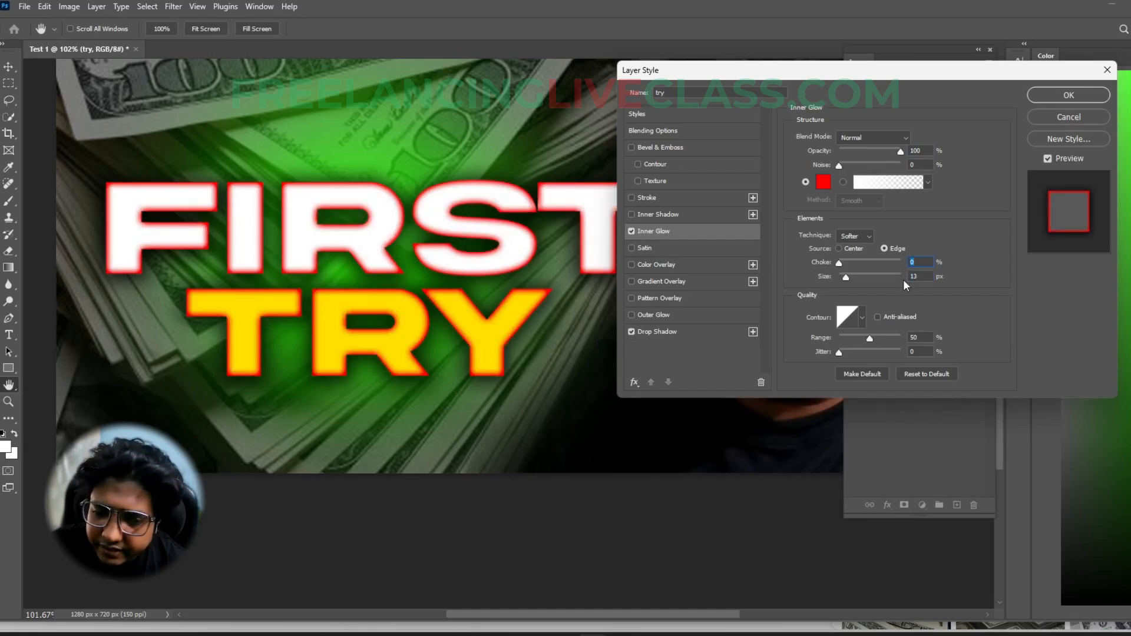
{"action": "left_click_drag", "start_coordinate": [900, 157], "coordinate": [889, 156]}
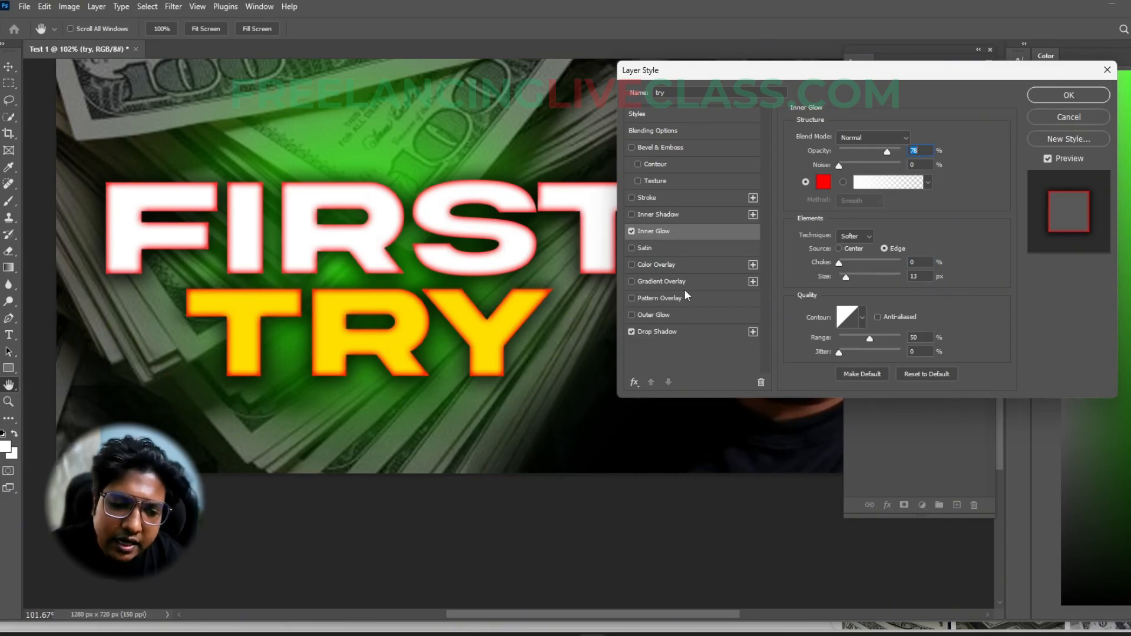
- Add an inside Stroke to the FIRST TRY layer in bright green, 4 px in size, at 25% opacity
{"action": "left_click", "coordinate": [646, 196]}
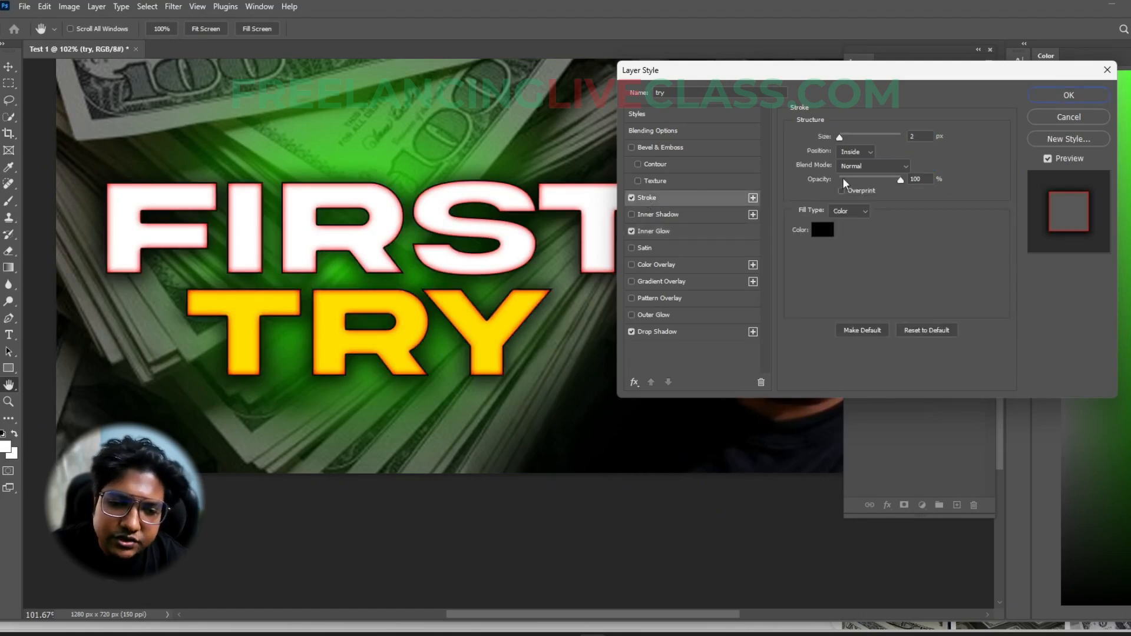
{"action": "left_click", "coordinate": [829, 234]}
{"action": "left_click", "coordinate": [917, 456]}
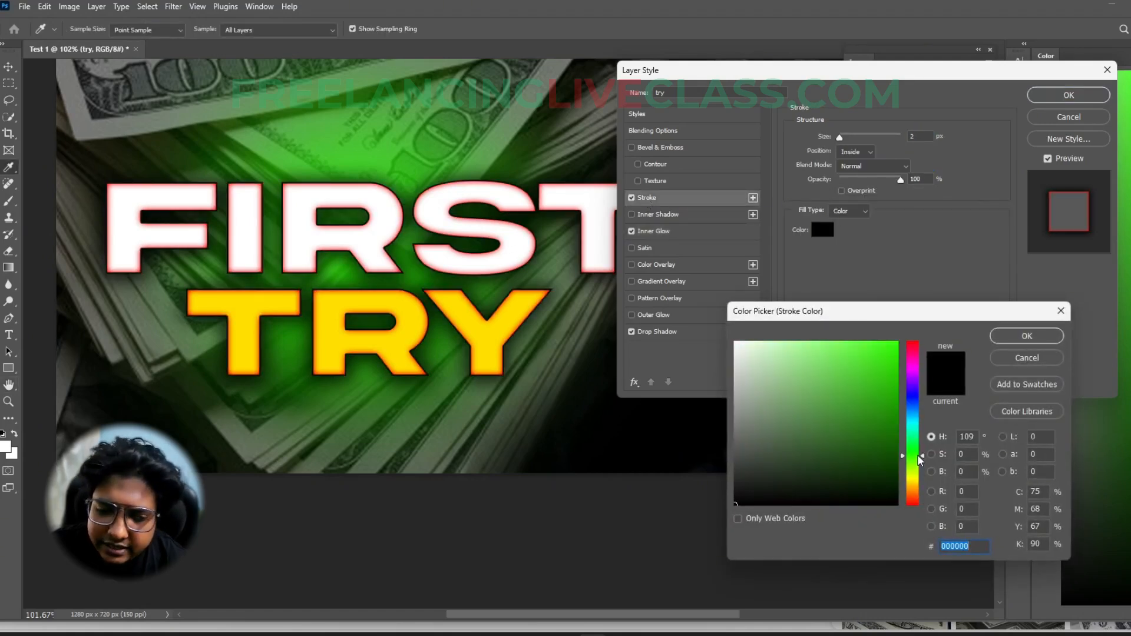
{"action": "left_click", "coordinate": [895, 343]}
{"action": "left_click", "coordinate": [1025, 334]}
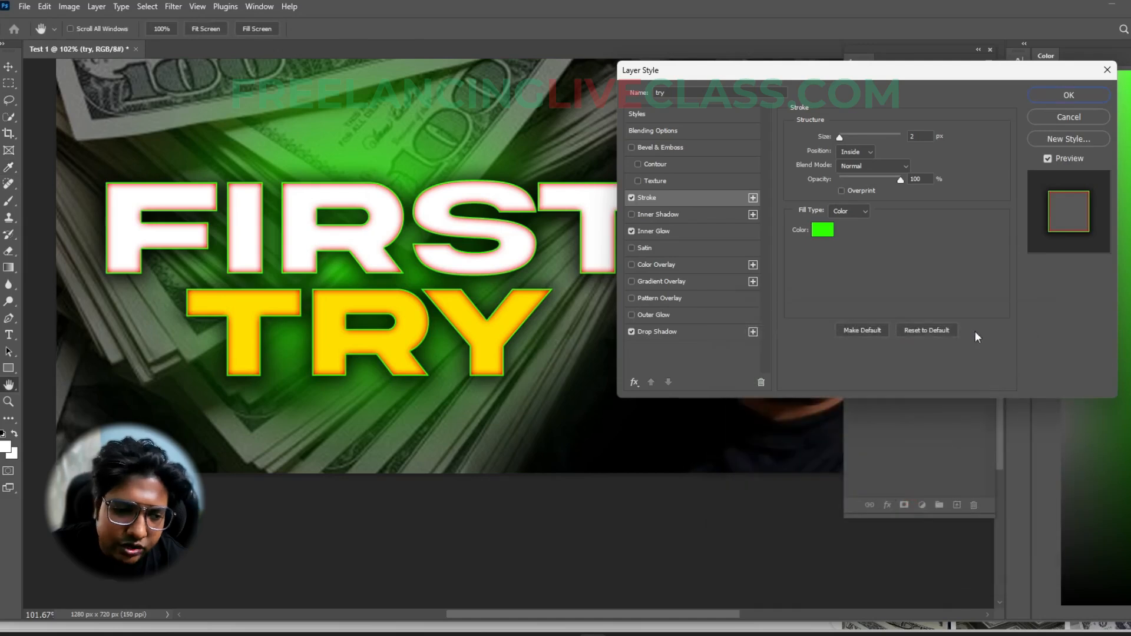
{"action": "left_click_drag", "start_coordinate": [840, 138], "coordinate": [842, 137]}
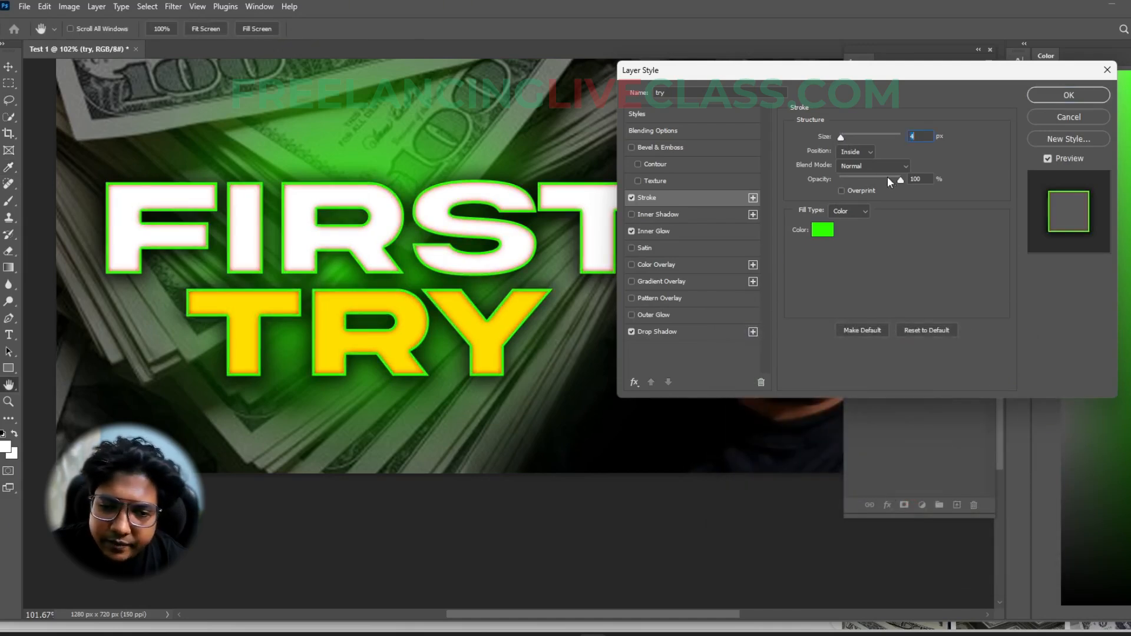
{"action": "left_click_drag", "start_coordinate": [901, 182], "coordinate": [854, 181]}
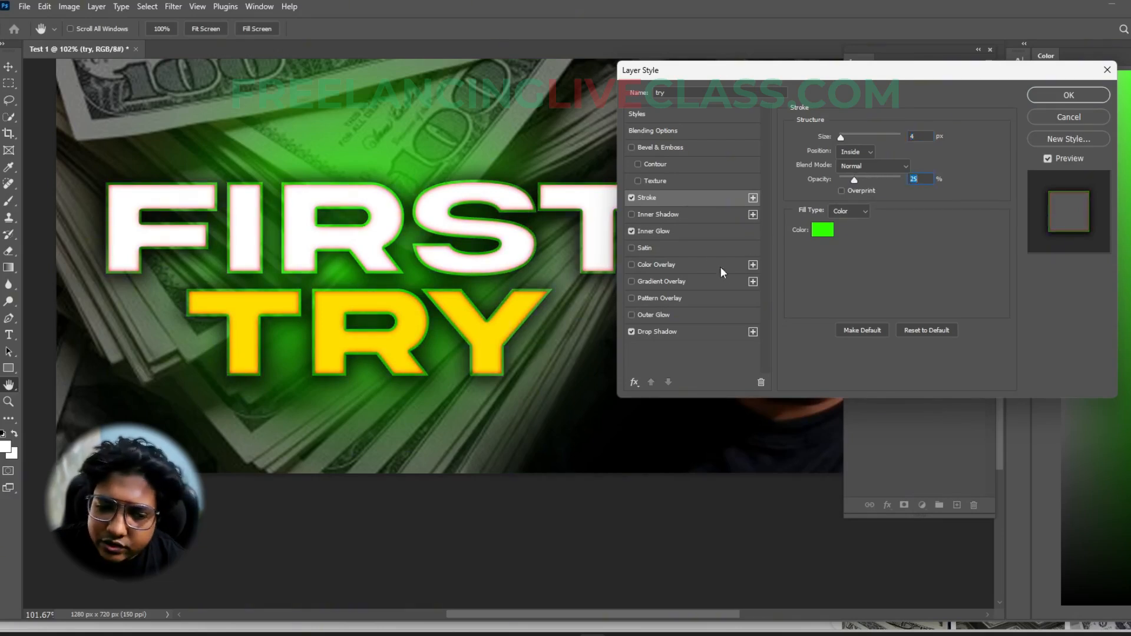
{"action": "left_click", "coordinate": [653, 314]}
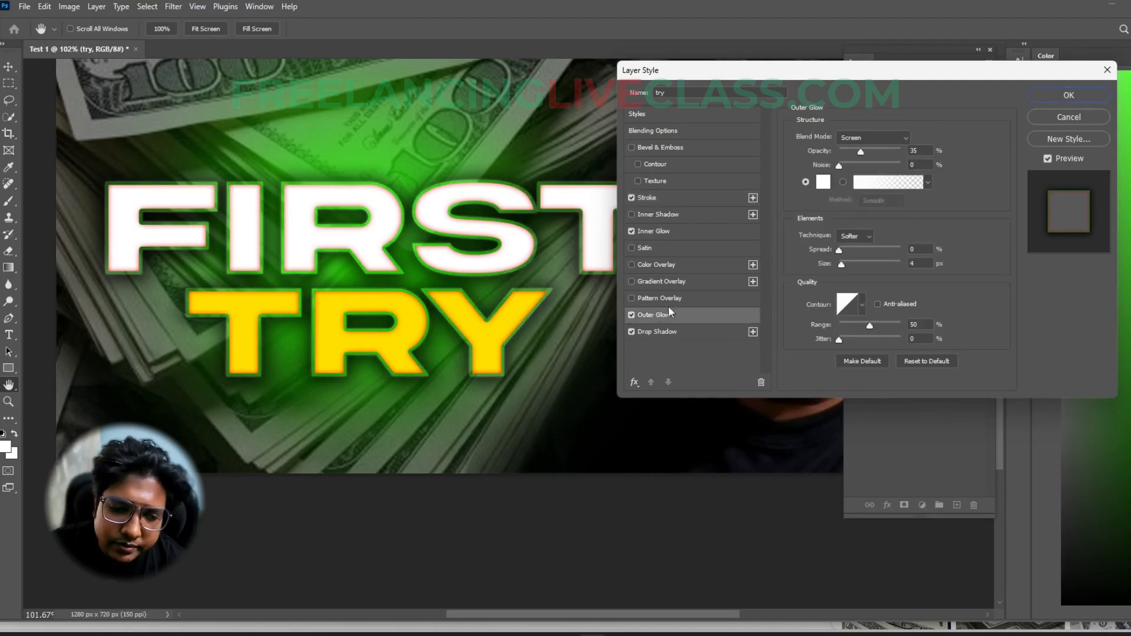
{"action": "left_click", "coordinate": [823, 184]}
{"action": "left_click", "coordinate": [872, 372]}
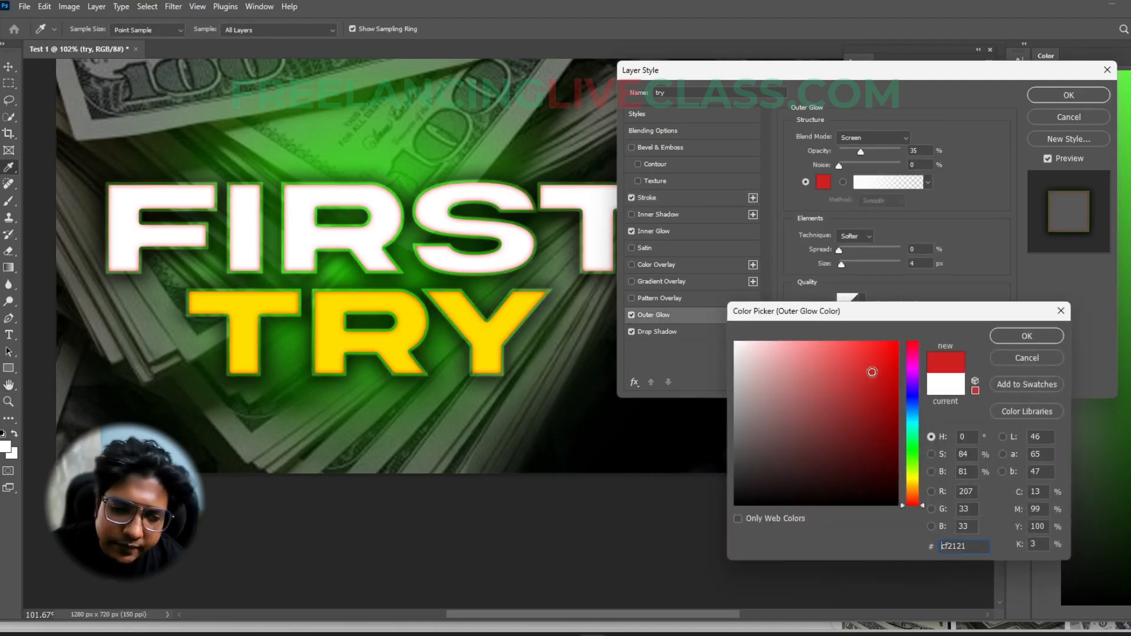
{"action": "left_click", "coordinate": [1023, 359]}
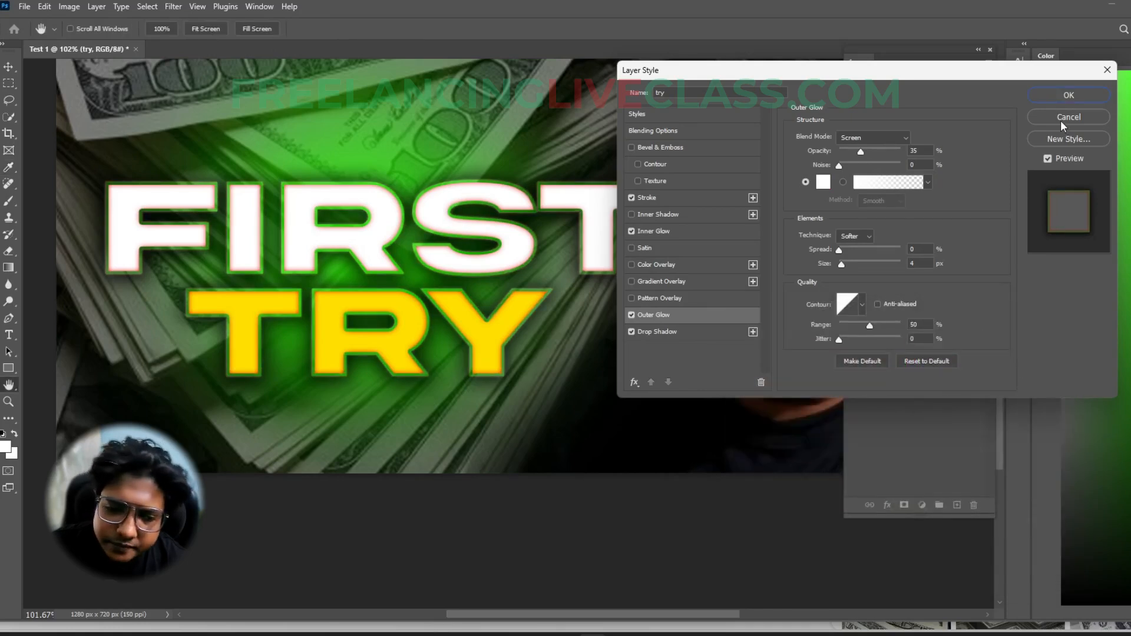
{"action": "left_click", "coordinate": [631, 315]}
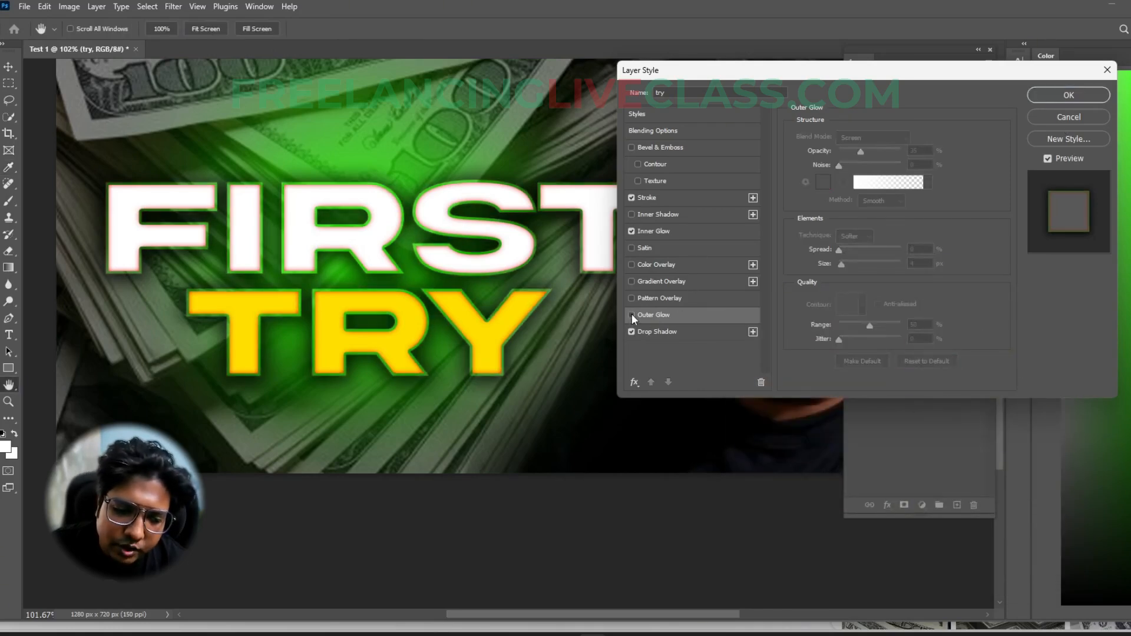
- Set the inner glow to 100% opacity and 16 px size, compare the text without the stroke, and apply the layer style
{"action": "left_click", "coordinate": [660, 230]}
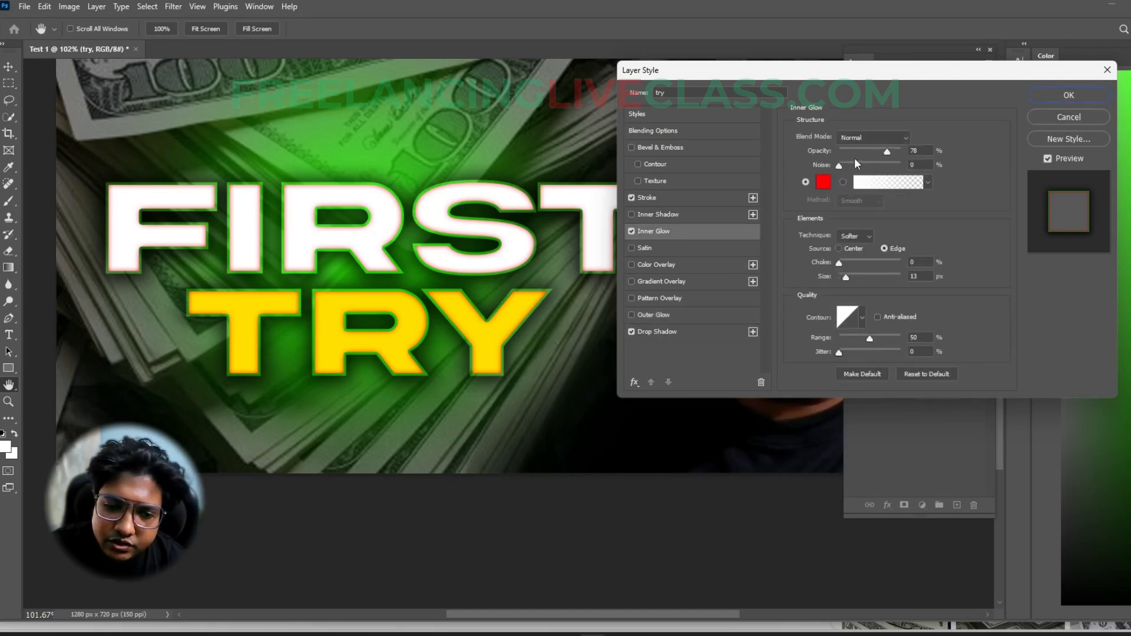
{"action": "left_click_drag", "start_coordinate": [888, 153], "coordinate": [953, 154]}
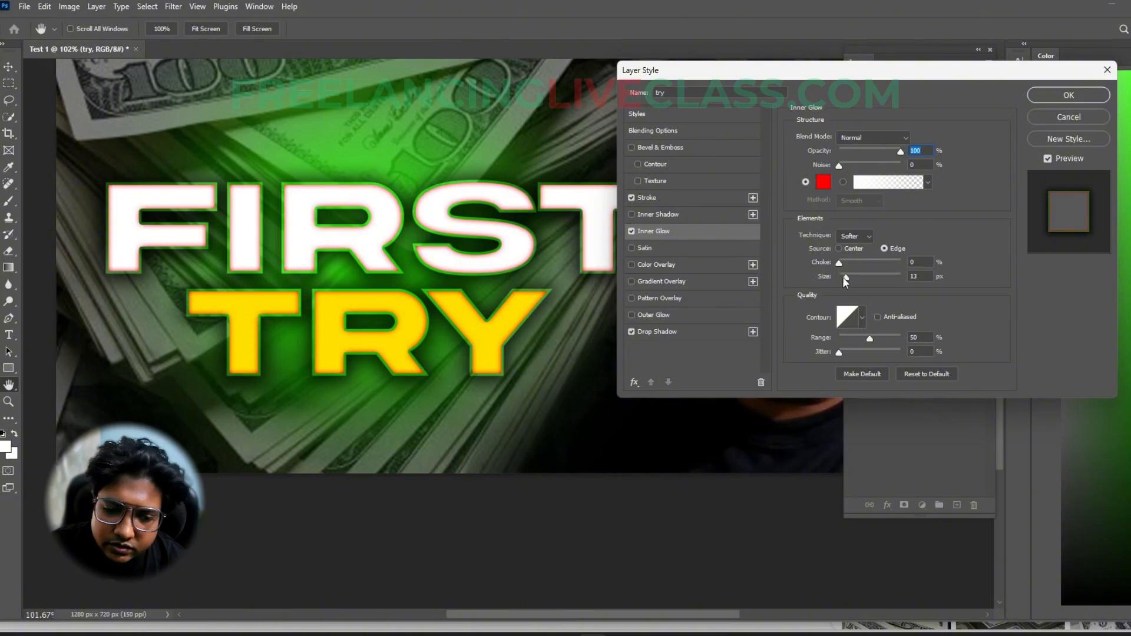
{"action": "left_click_drag", "start_coordinate": [847, 277], "coordinate": [847, 277]}
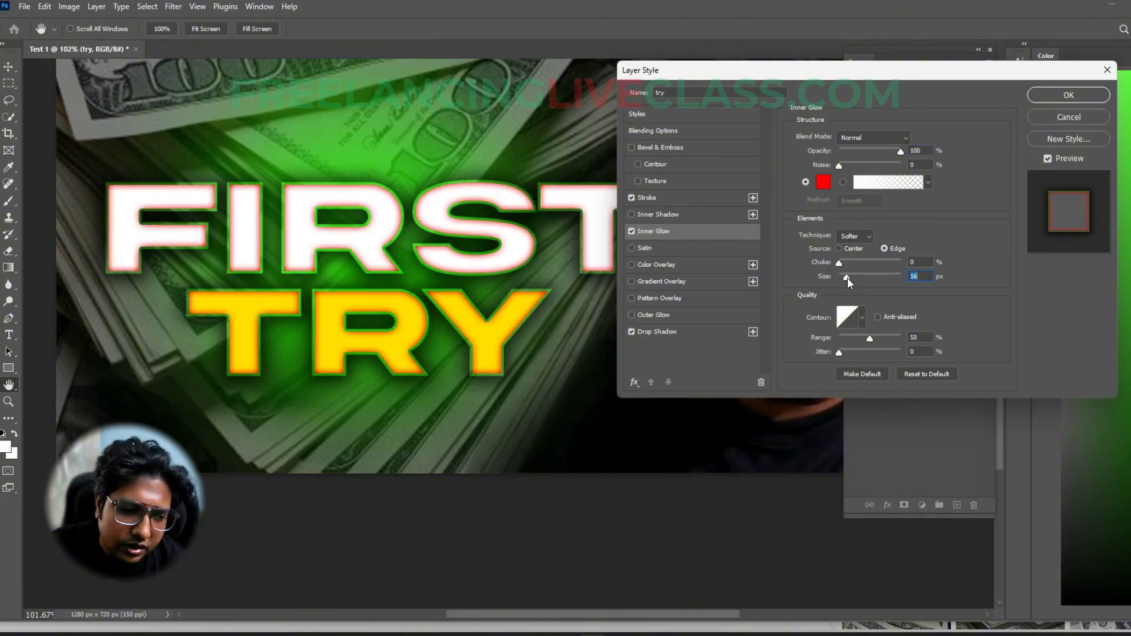
{"action": "left_click", "coordinate": [632, 199]}
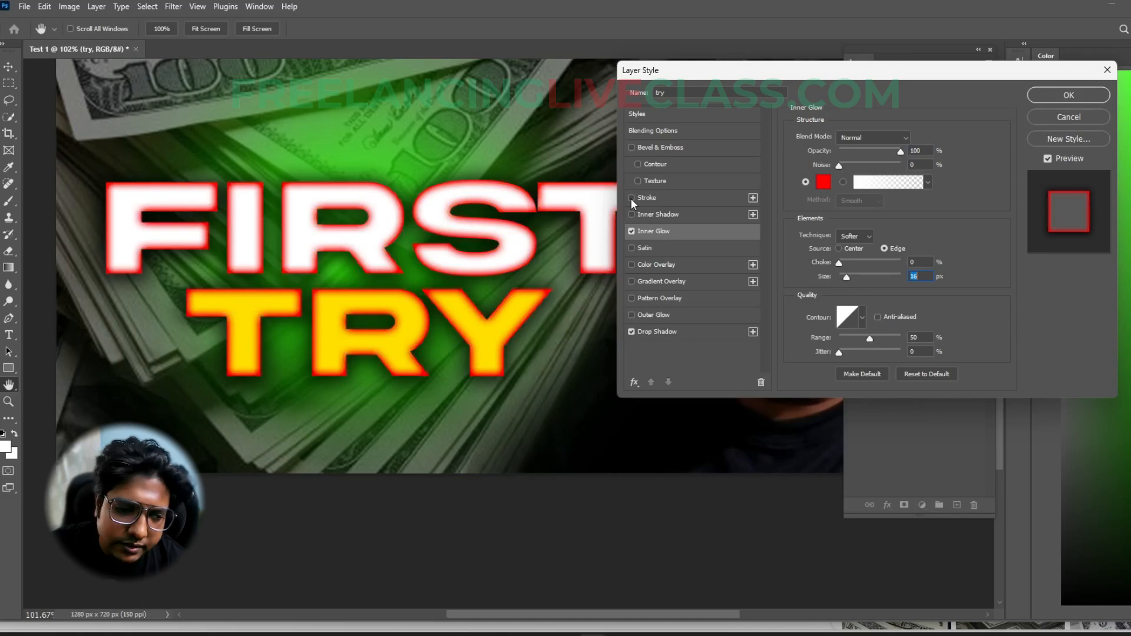
{"action": "left_click", "coordinate": [631, 199]}
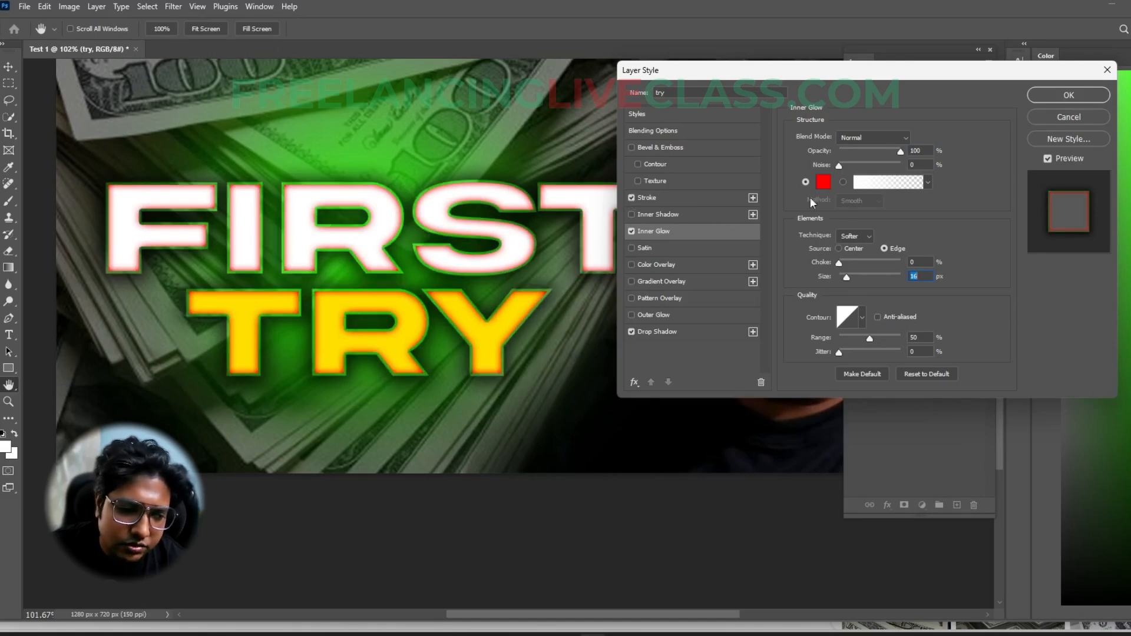
{"action": "left_click", "coordinate": [1068, 96]}
{"action": "scroll", "coordinate": [448, 248], "scroll_direction": "down", "scroll_amount": 5}
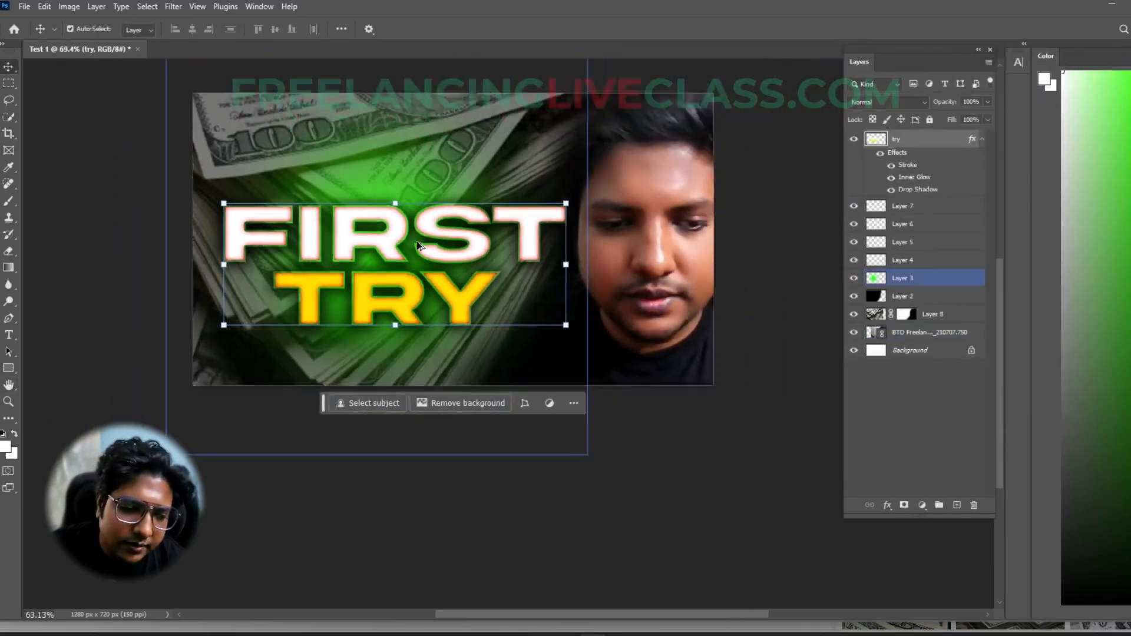
{"action": "left_click", "coordinate": [534, 439]}
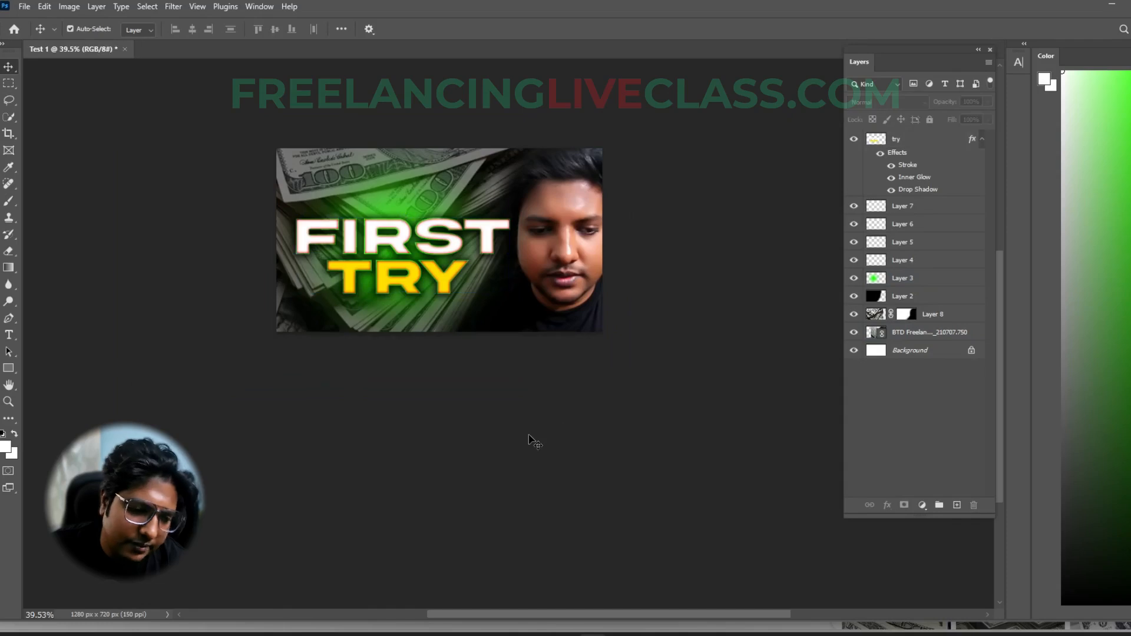
- Create a new layer directly above the portrait photo layer and brush a soft bright green spot on the right edge of the face
{"action": "scroll", "coordinate": [293, 268], "scroll_direction": "up", "scroll_amount": 5}
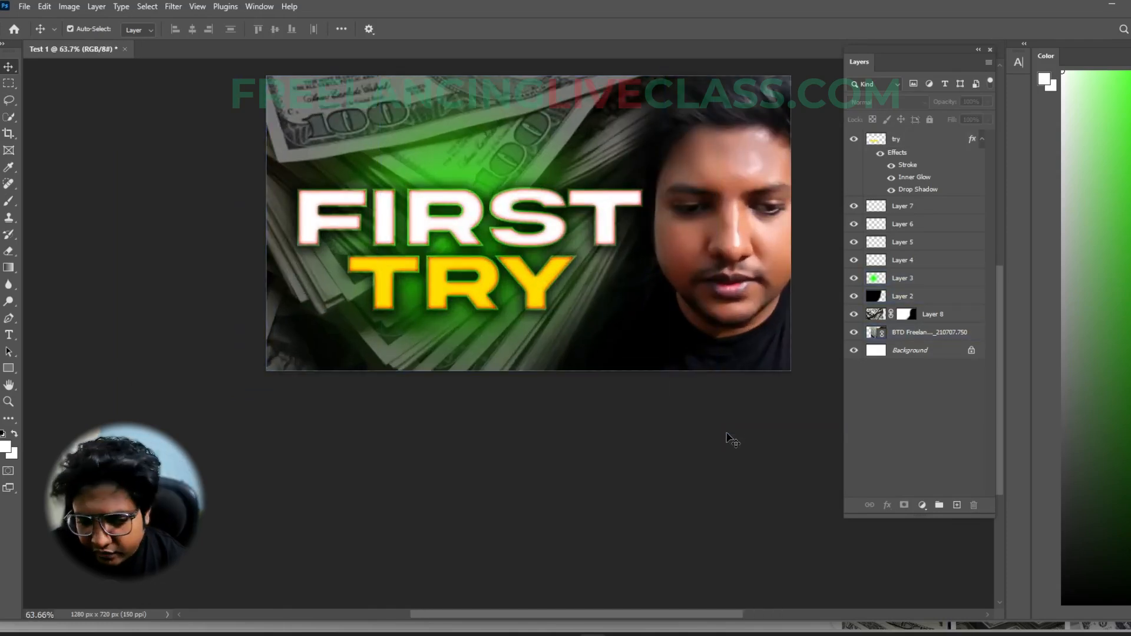
{"action": "scroll", "coordinate": [614, 452], "scroll_direction": "right", "scroll_amount": 5}
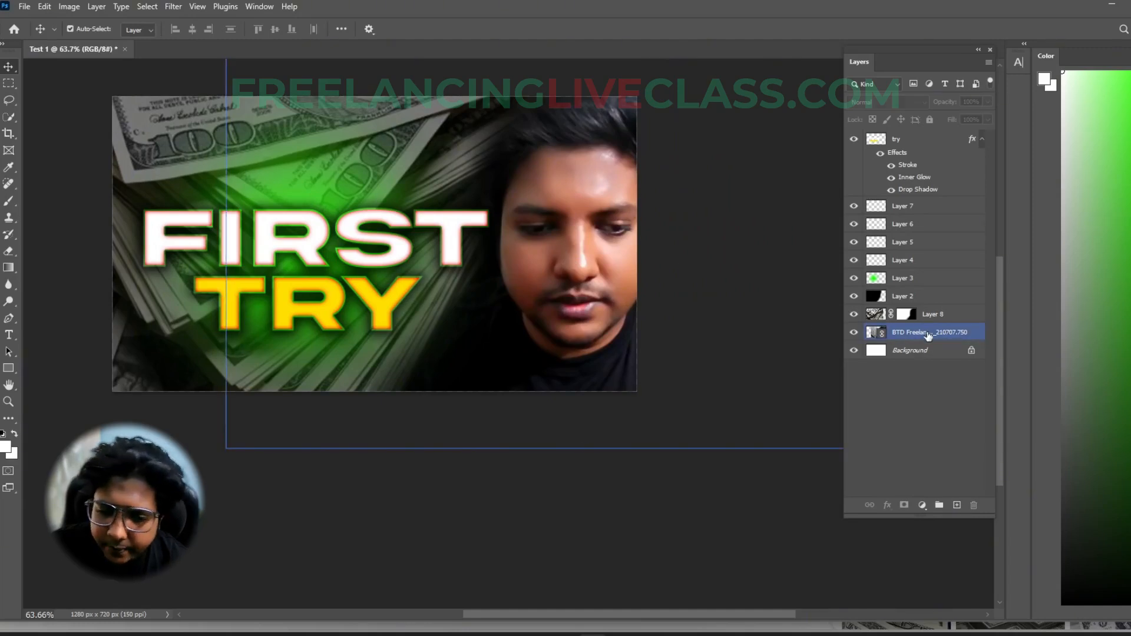
{"action": "left_click", "coordinate": [927, 333]}
{"action": "left_click", "coordinate": [957, 505]}
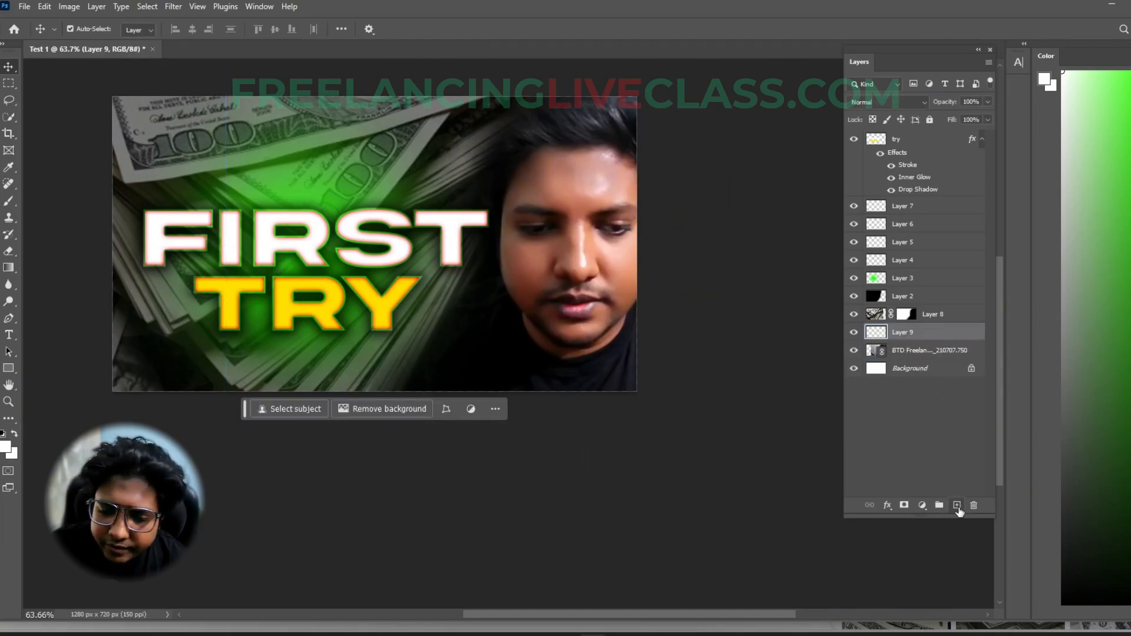
{"action": "key", "text": "b"}
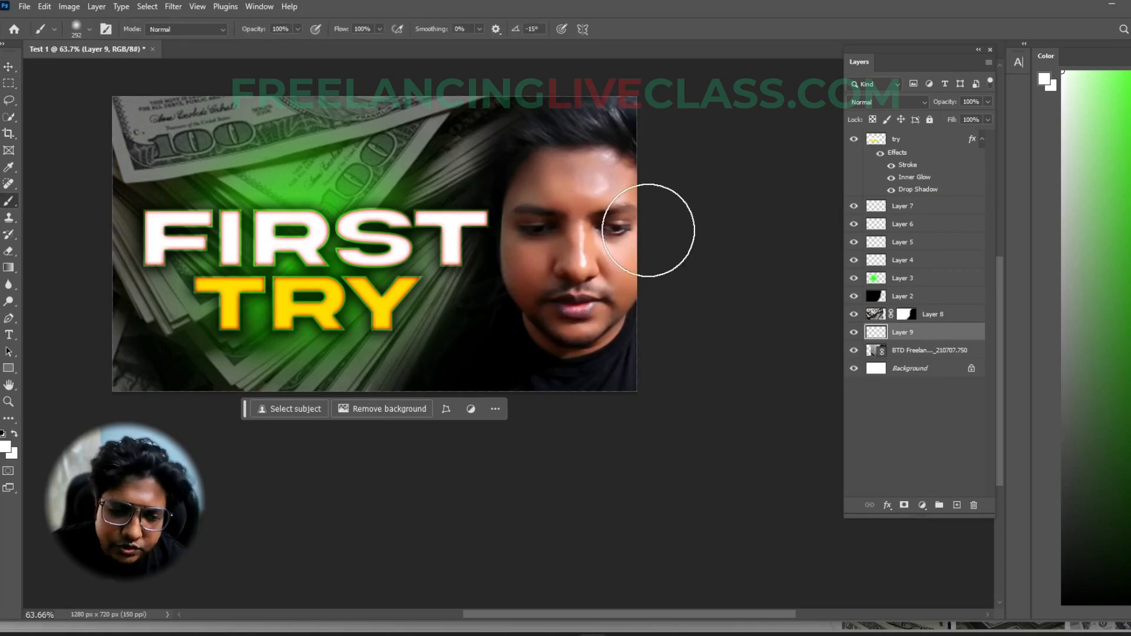
{"action": "left_click", "coordinate": [1114, 97]}
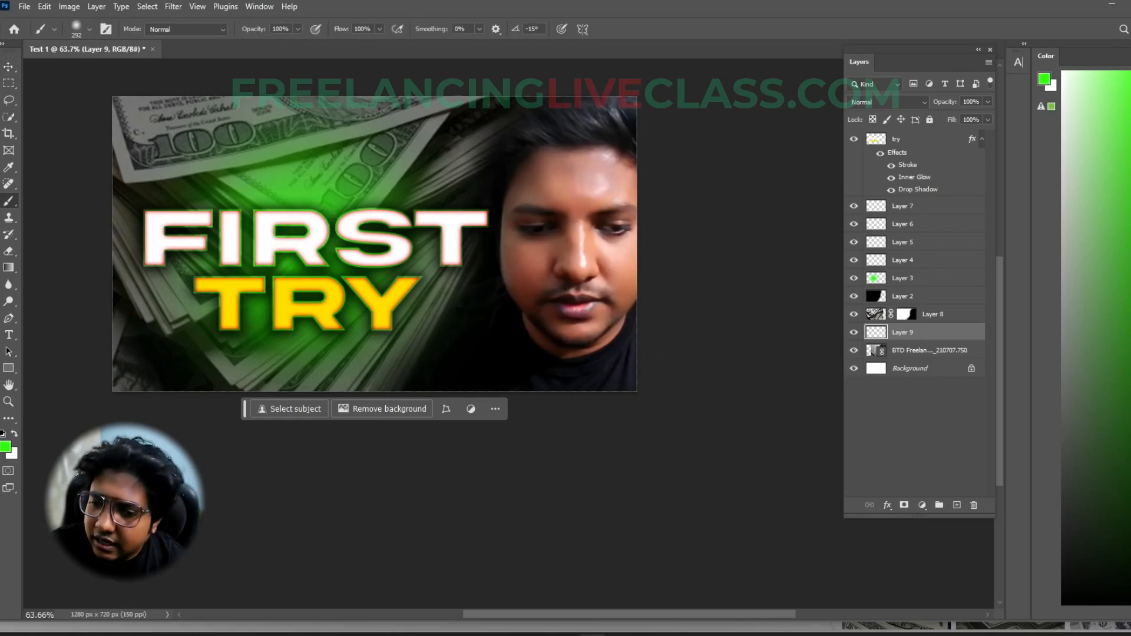
{"action": "left_click", "coordinate": [625, 180]}
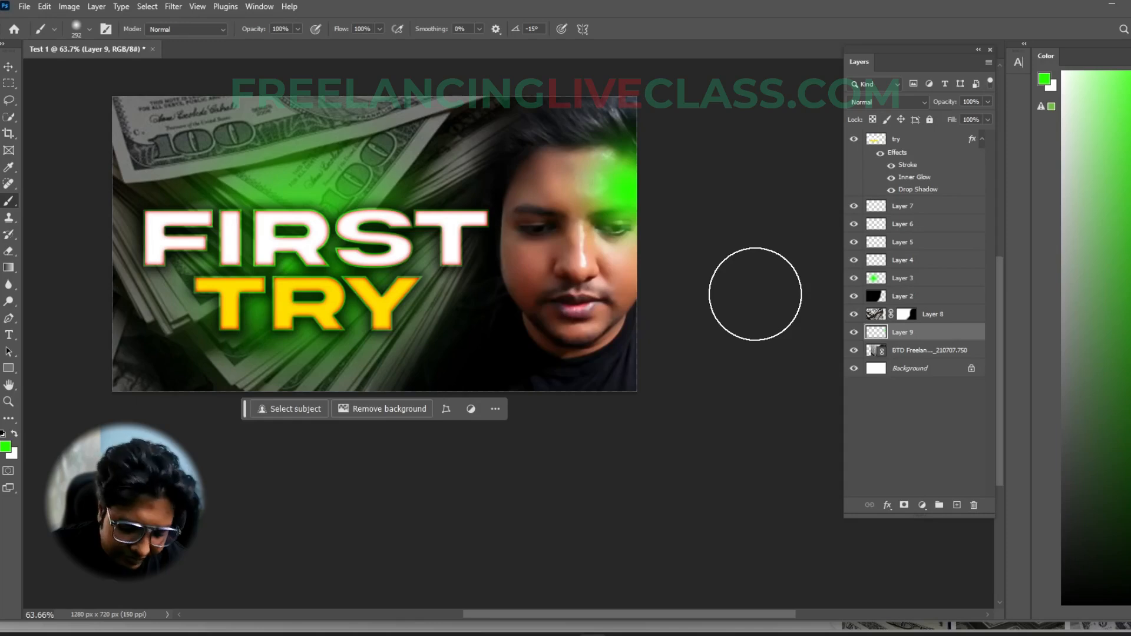
- Enlarge the green spot on Layer 9 and shift it up into the upper-right corner of the portrait
{"action": "key", "text": "v"}
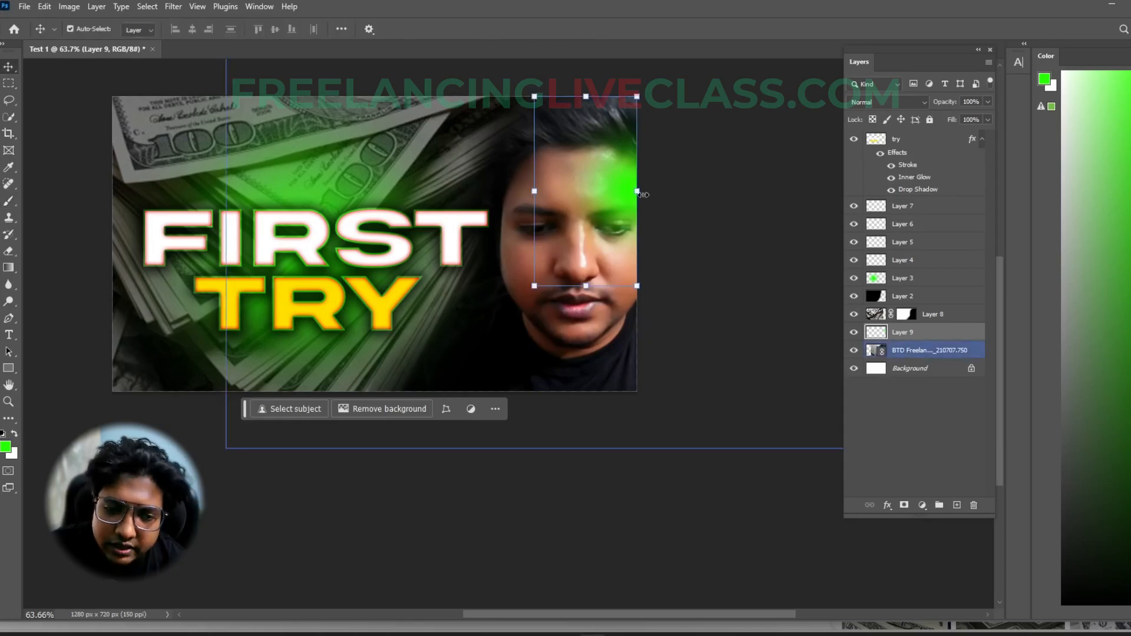
{"action": "mouse_move", "coordinate": [642, 193]}
{"action": "left_mouse_down"}
{"action": "mouse_move", "coordinate": [704, 207]}
{"action": "mouse_move", "coordinate": [636, 179]}
{"action": "left_mouse_up"}
{"action": "key", "text": "Return"}
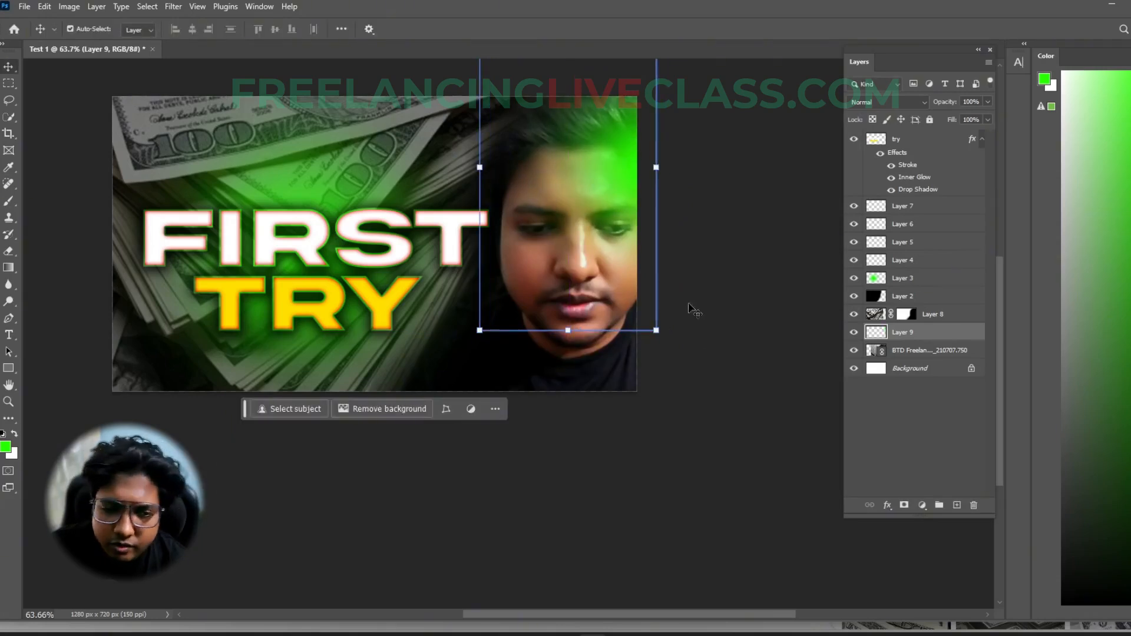
{"action": "left_click", "coordinate": [684, 499]}
{"action": "left_click_drag", "start_coordinate": [576, 482], "coordinate": [659, 484]}
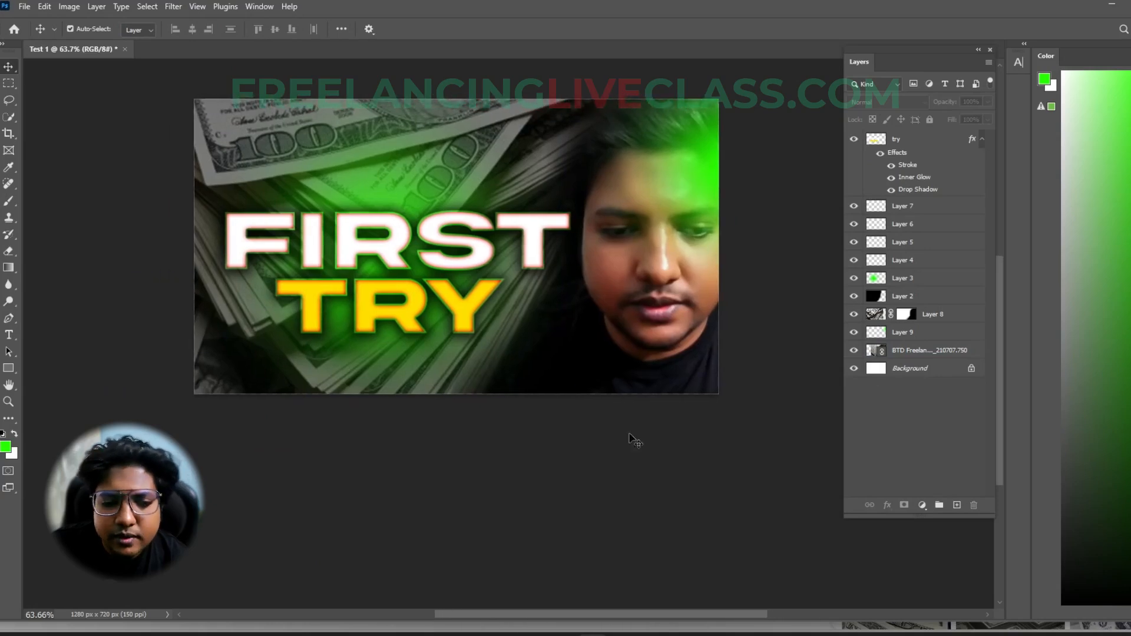
{"action": "scroll", "coordinate": [514, 288], "scroll_direction": "down", "scroll_amount": 4}
{"action": "scroll", "coordinate": [514, 288], "scroll_direction": "up", "scroll_amount": 3}
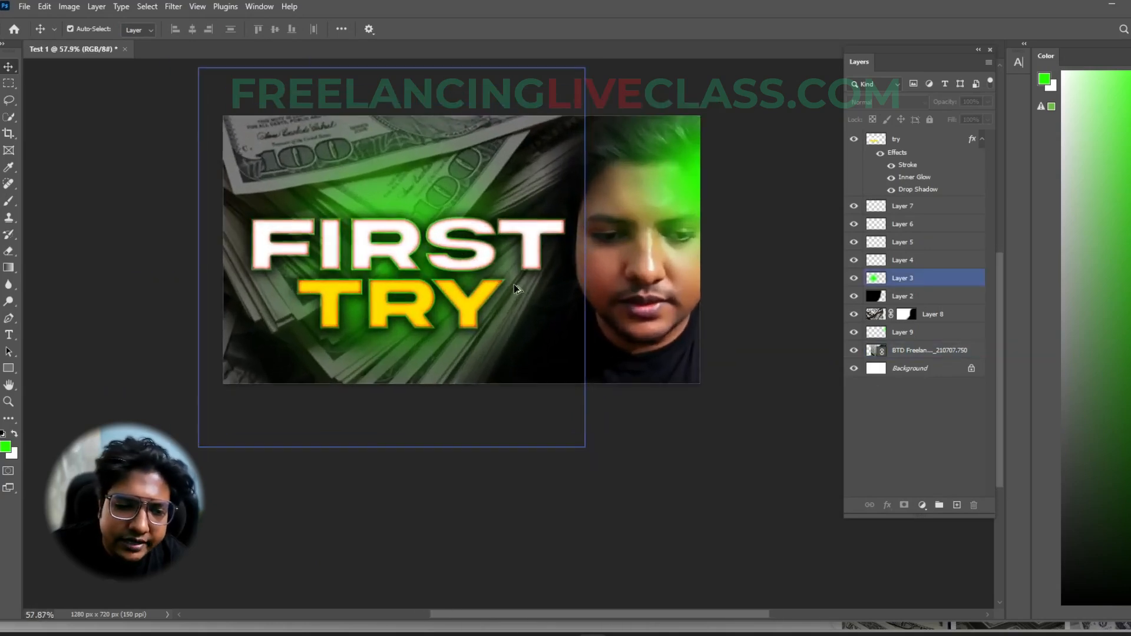
- Set the blend mode of the green light layer over the portrait to Lighten
{"action": "left_click", "coordinate": [693, 199]}
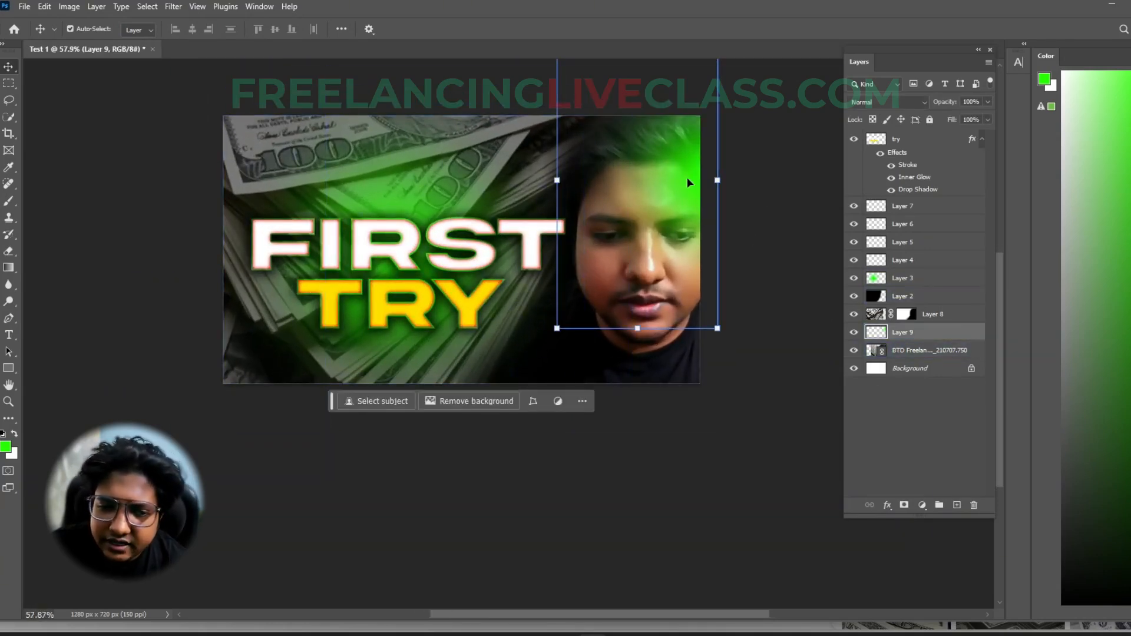
{"action": "left_click", "coordinate": [875, 101]}
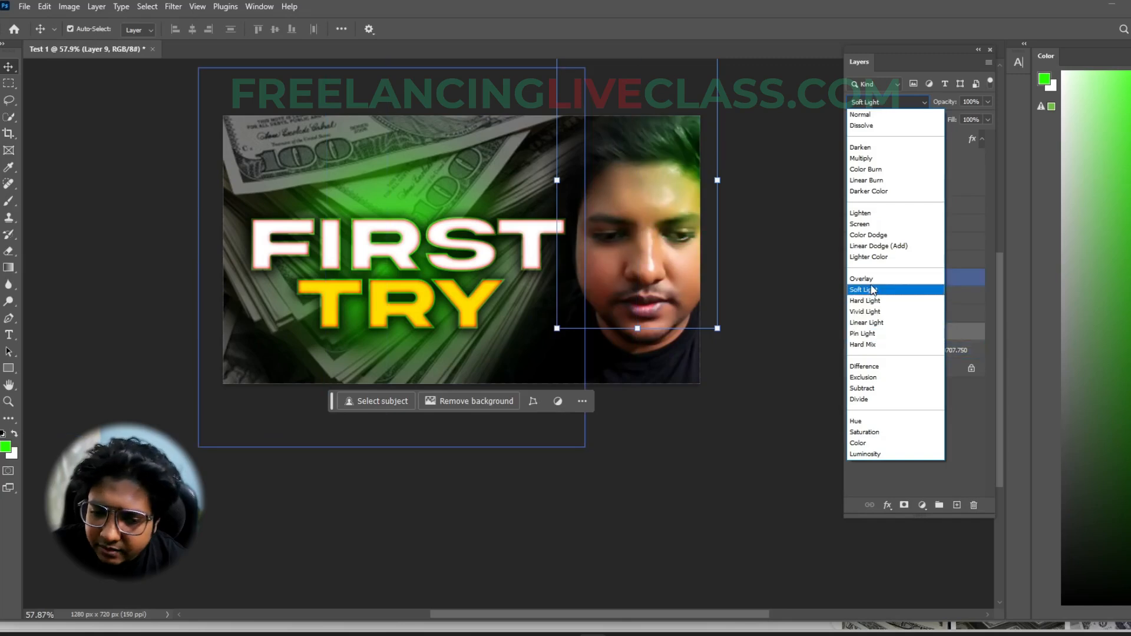
{"action": "left_click", "coordinate": [876, 215]}
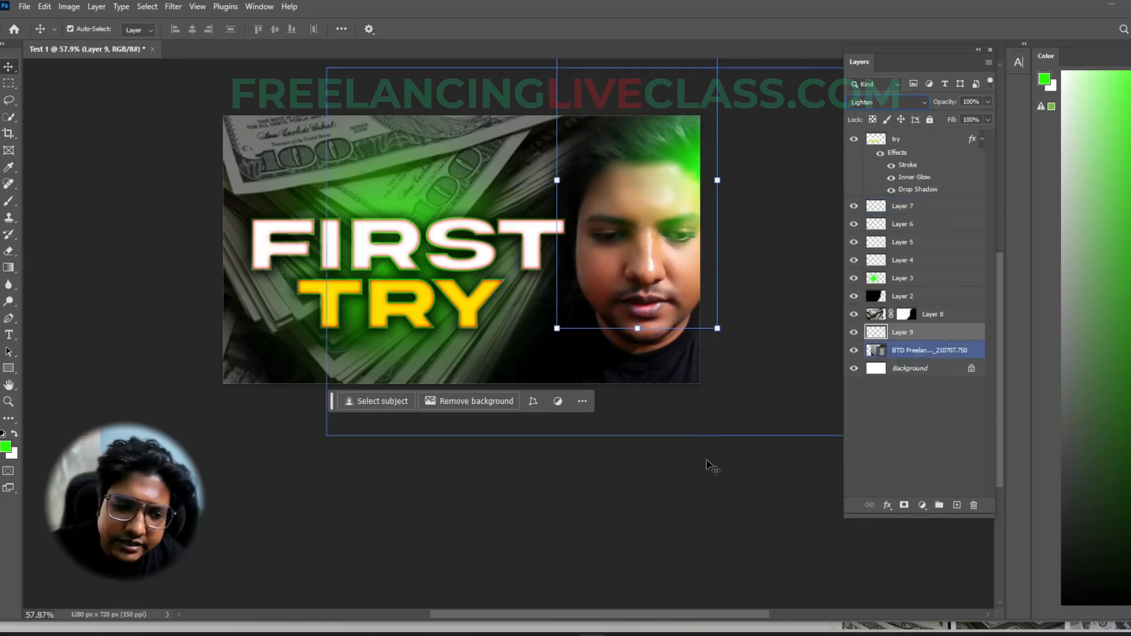
{"action": "left_click", "coordinate": [692, 502]}
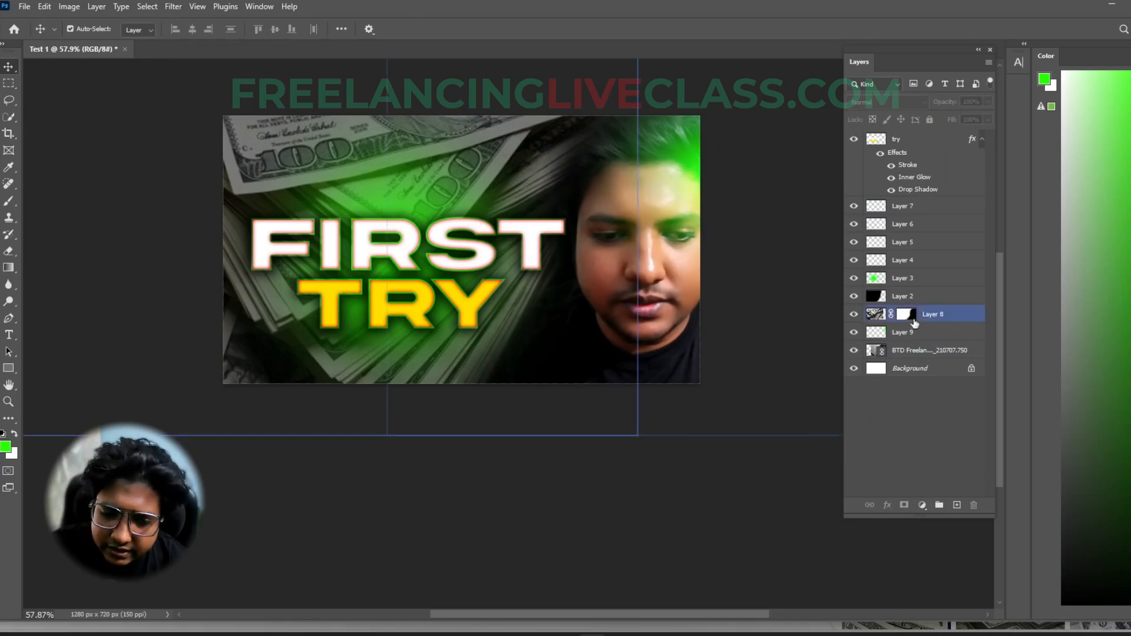
- Try brushing a soft bright red spot on Layer 9 at the image's lower edge, between TRY and the portrait's shoulder
{"action": "left_click", "coordinate": [916, 279]}
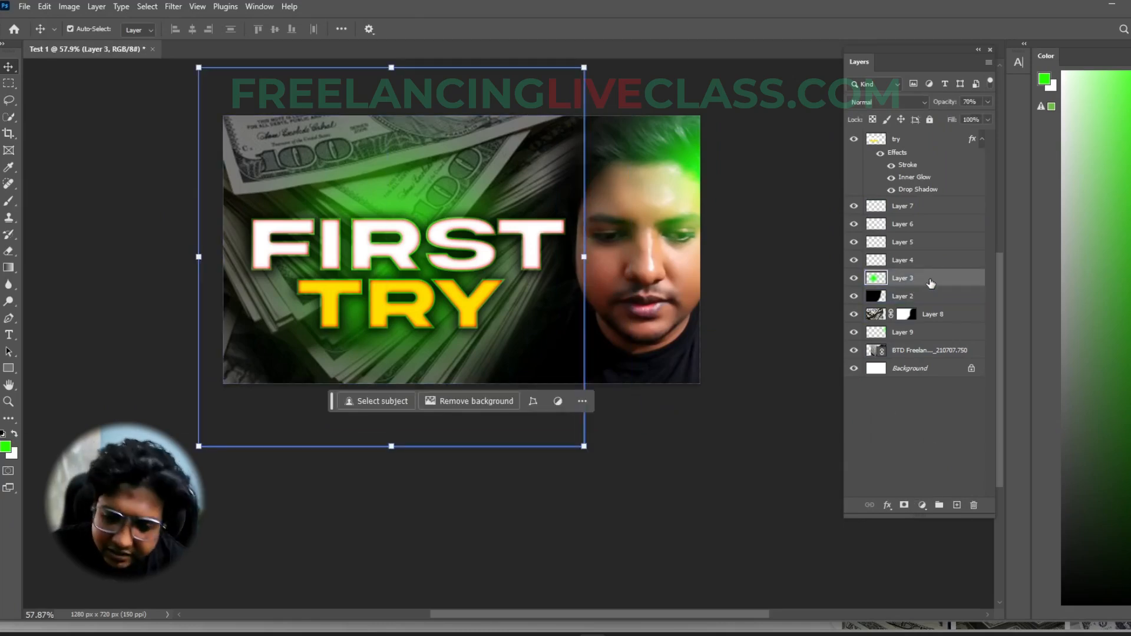
{"action": "left_click", "coordinate": [913, 332]}
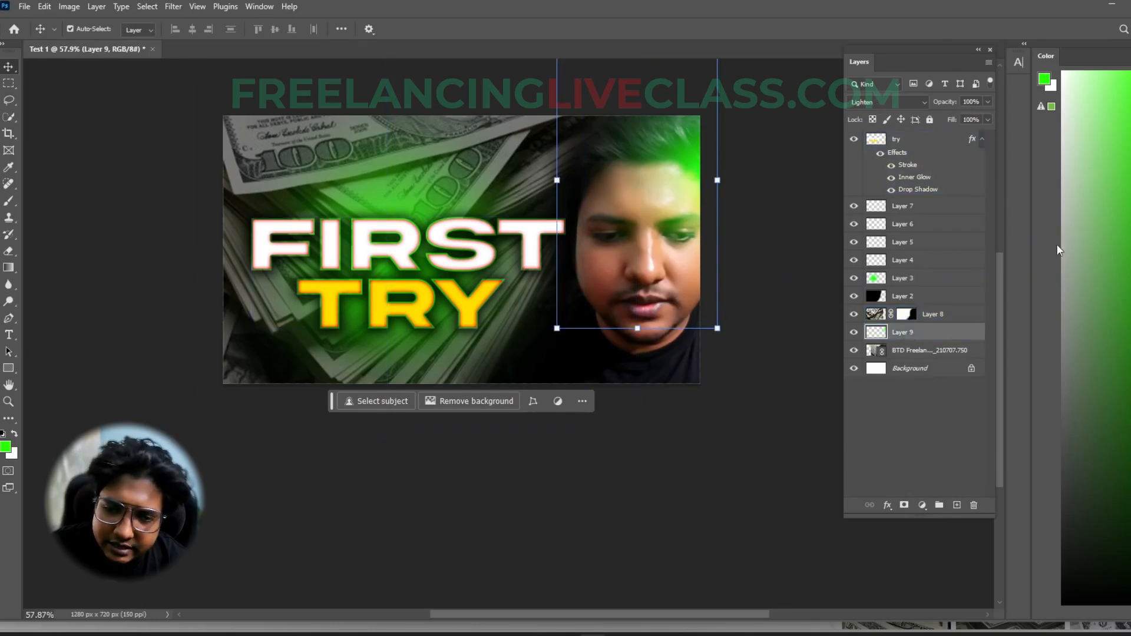
{"action": "left_click", "coordinate": [1130, 598]}
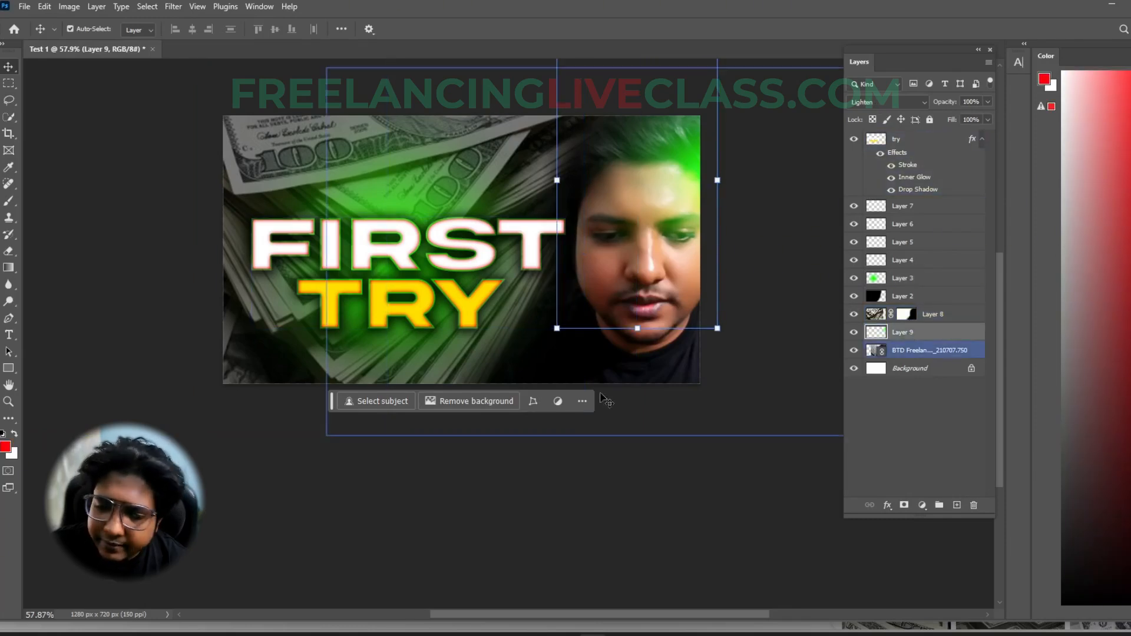
{"action": "key", "text": "b"}
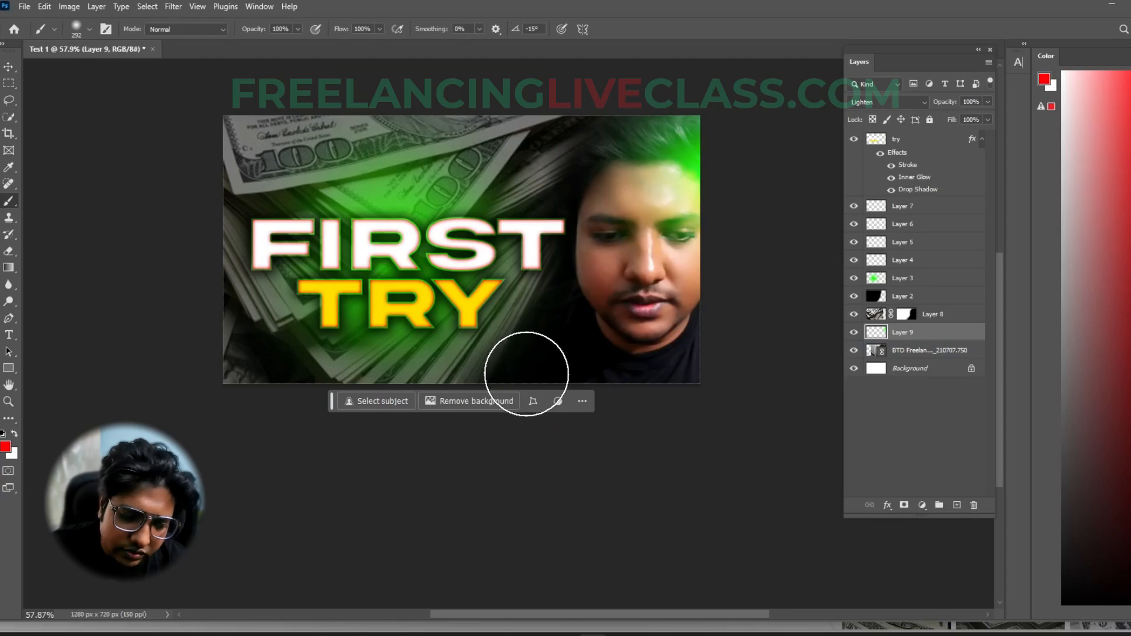
{"action": "left_click", "coordinate": [545, 334]}
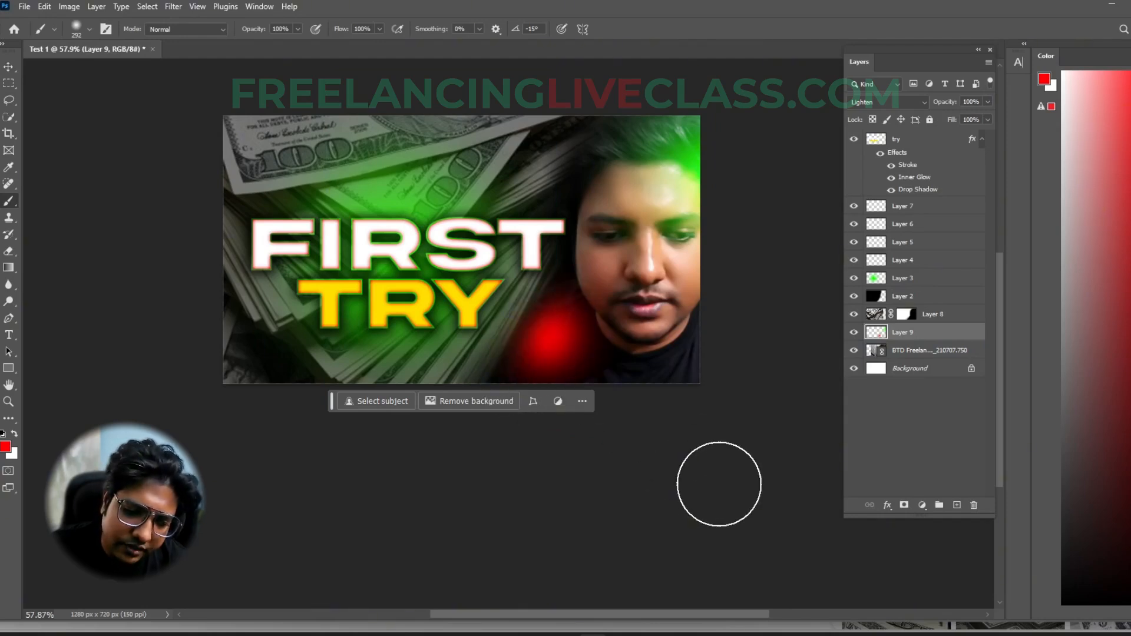
{"action": "key", "text": "ctrl+z"}
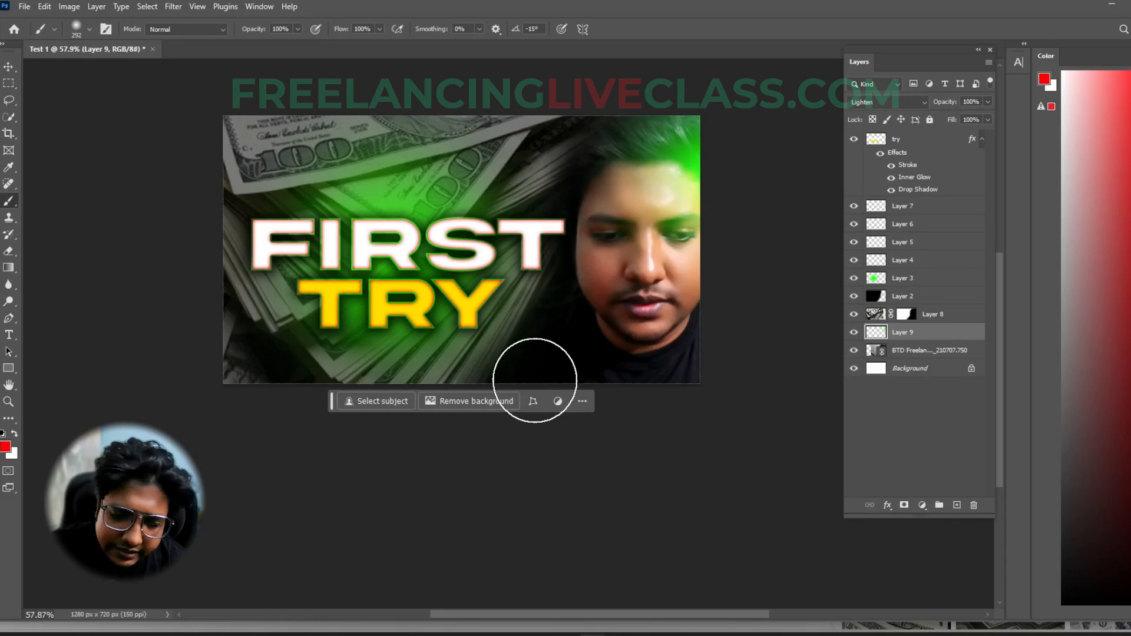
{"action": "left_click", "coordinate": [535, 380]}
{"action": "key", "text": "v"}
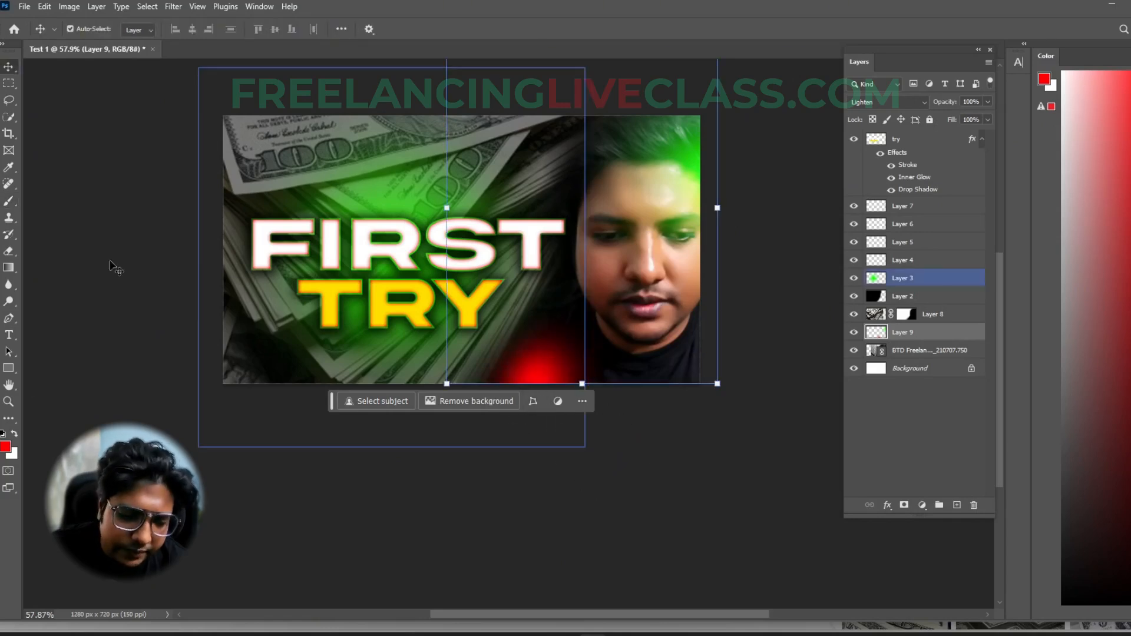
{"action": "left_click", "coordinate": [748, 433]}
{"action": "left_click", "coordinate": [757, 478]}
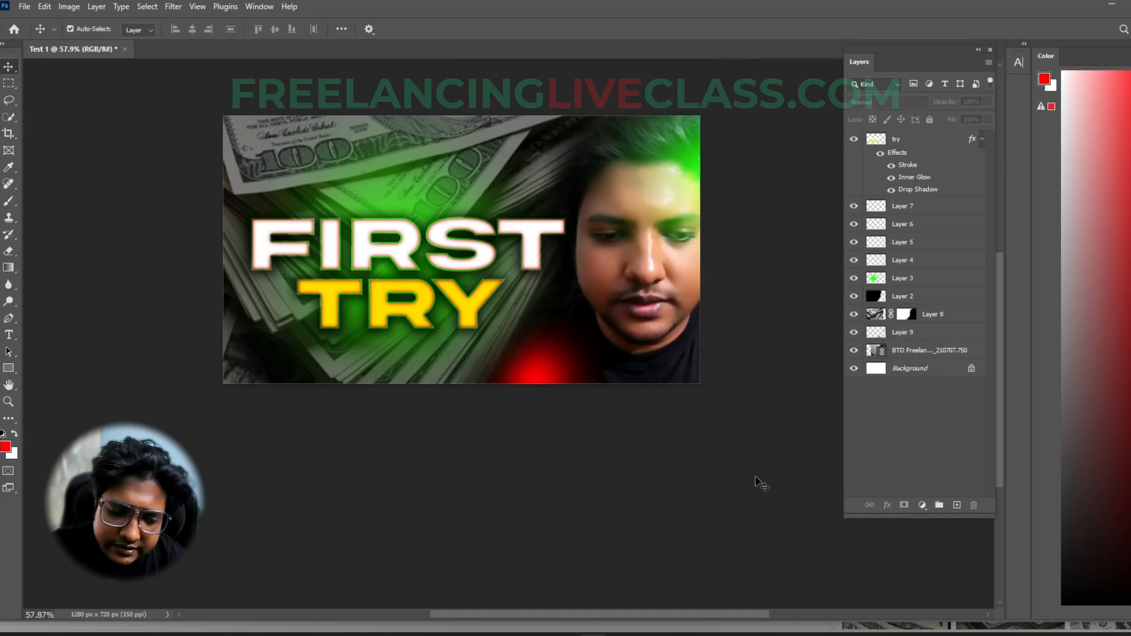
- Try enlarging the red spot on Layer 9 by lassoing around it, scaling it up and repositioning it beside the shoulder
{"action": "left_click", "coordinate": [9, 101]}
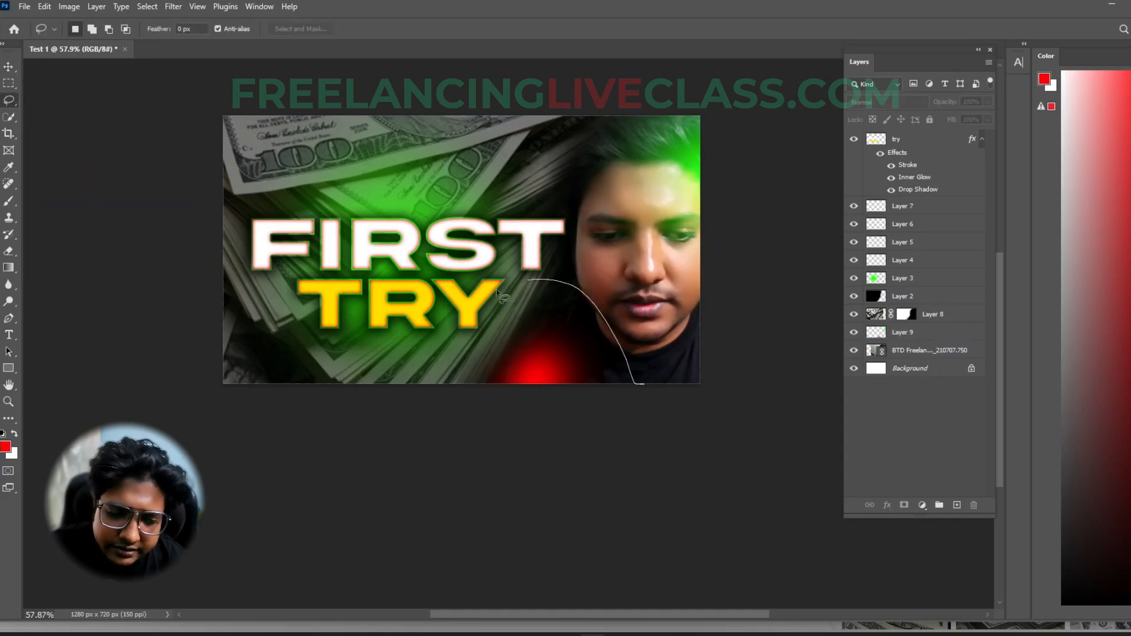
{"action": "left_click_drag", "start_coordinate": [465, 436], "coordinate": [666, 439]}
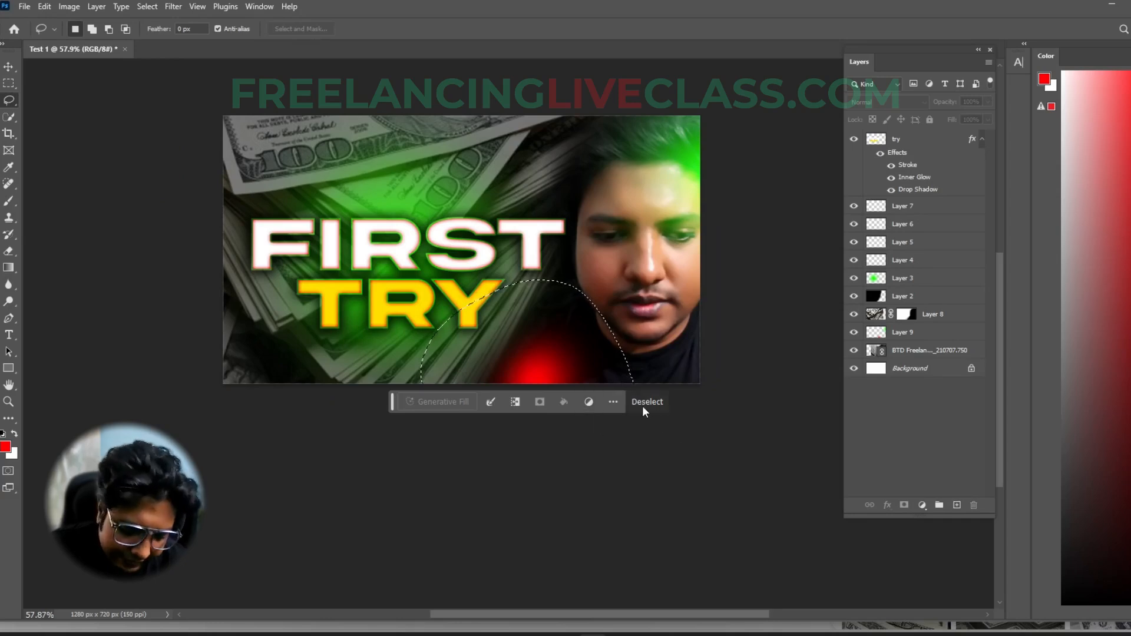
{"action": "key", "text": "v"}
{"action": "left_click", "coordinate": [620, 364]}
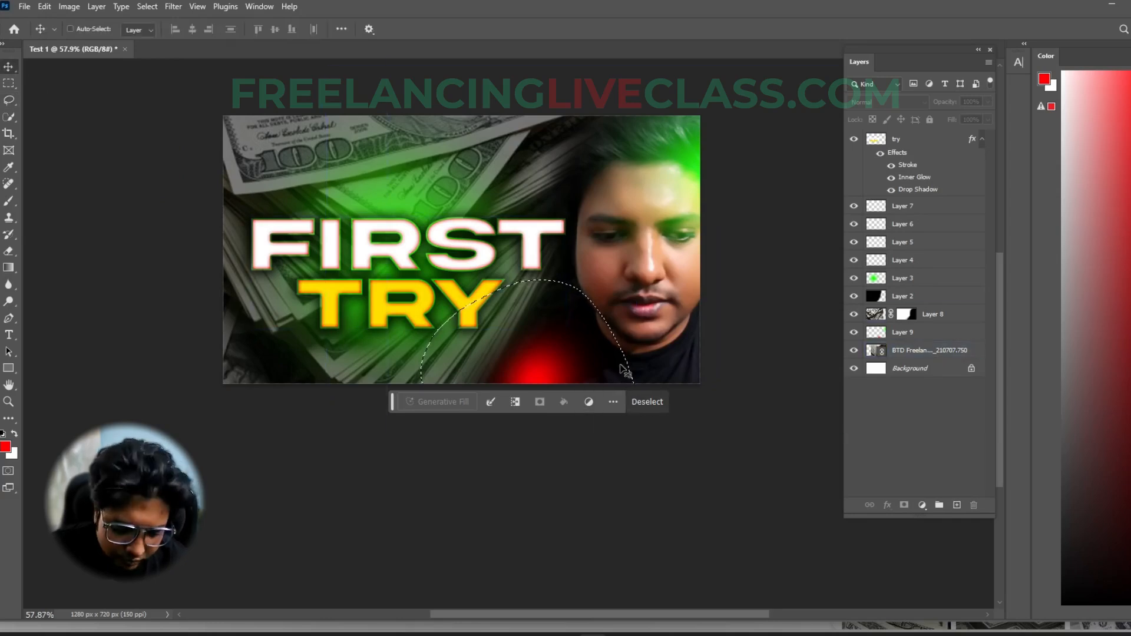
{"action": "left_click", "coordinate": [929, 334]}
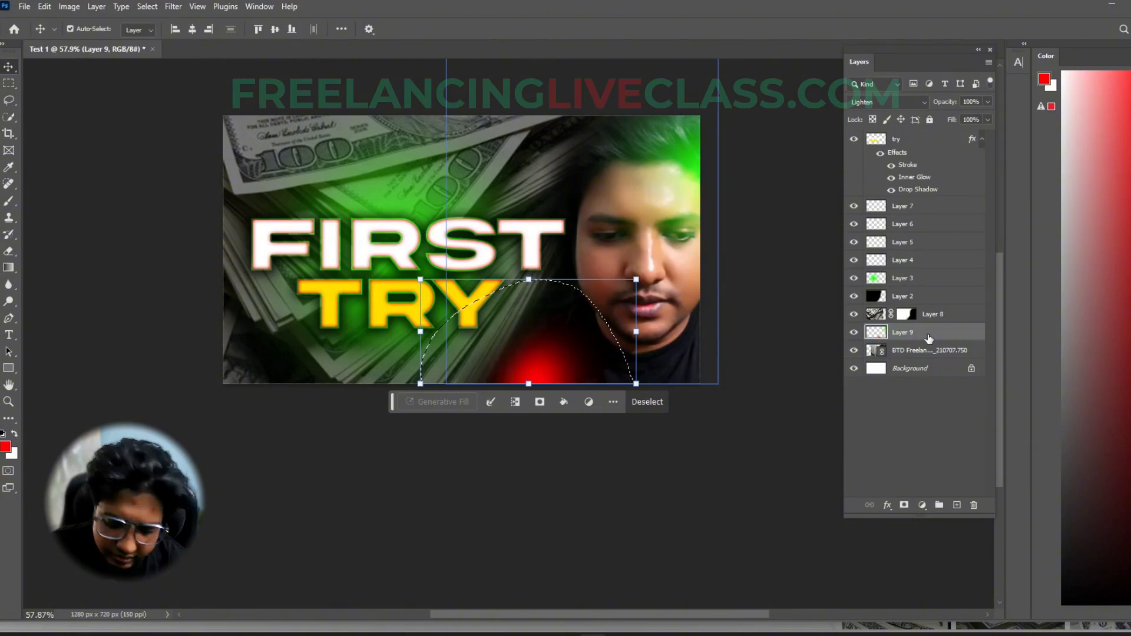
{"action": "left_click_drag", "start_coordinate": [637, 384], "coordinate": [813, 464]}
{"action": "left_click_drag", "start_coordinate": [737, 429], "coordinate": [656, 368]}
{"action": "key", "text": "Return"}
{"action": "key", "text": "ctrl+d"}
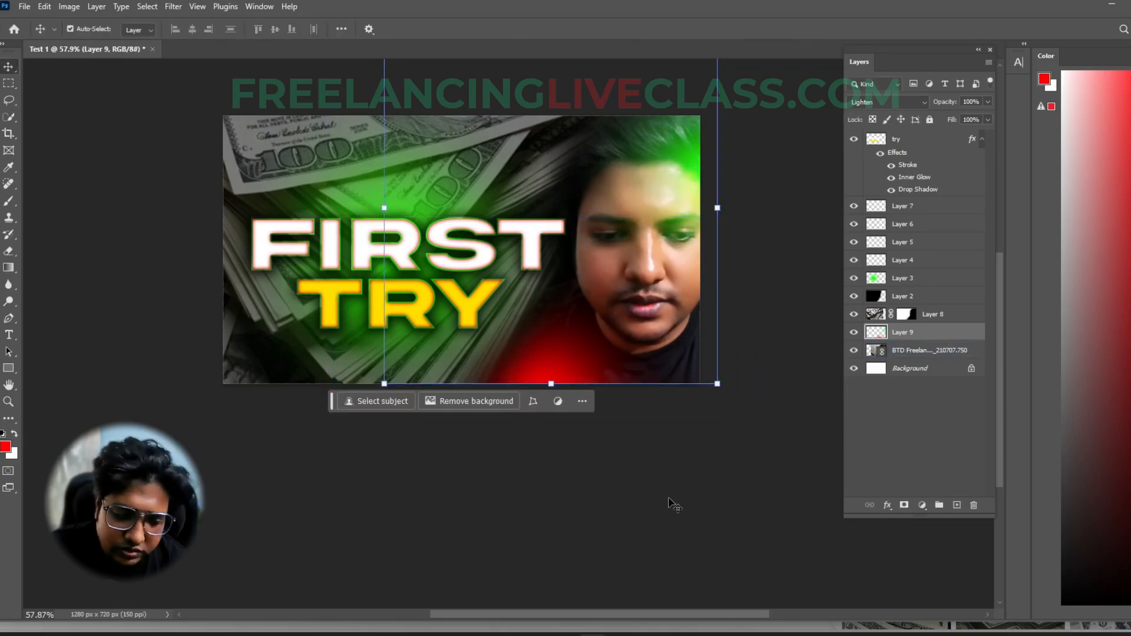
{"action": "left_click", "coordinate": [670, 499]}
{"action": "scroll", "coordinate": [748, 359], "scroll_direction": "down", "scroll_amount": 3}
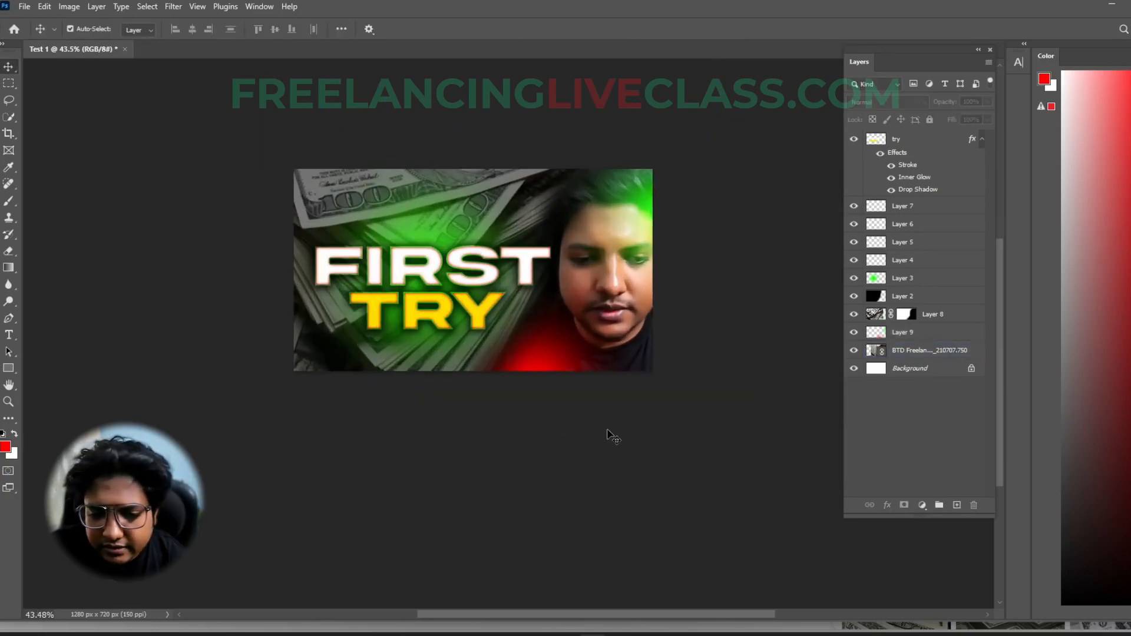
- Undo the red spot's enlargement and the red brush mark itself on Layer 9
{"action": "key", "text": "ctrl+z"}
{"action": "key", "text": "ctrl+z"}
{"action": "key", "text": "ctrl+z"}
{"action": "key", "text": "ctrl+z"}
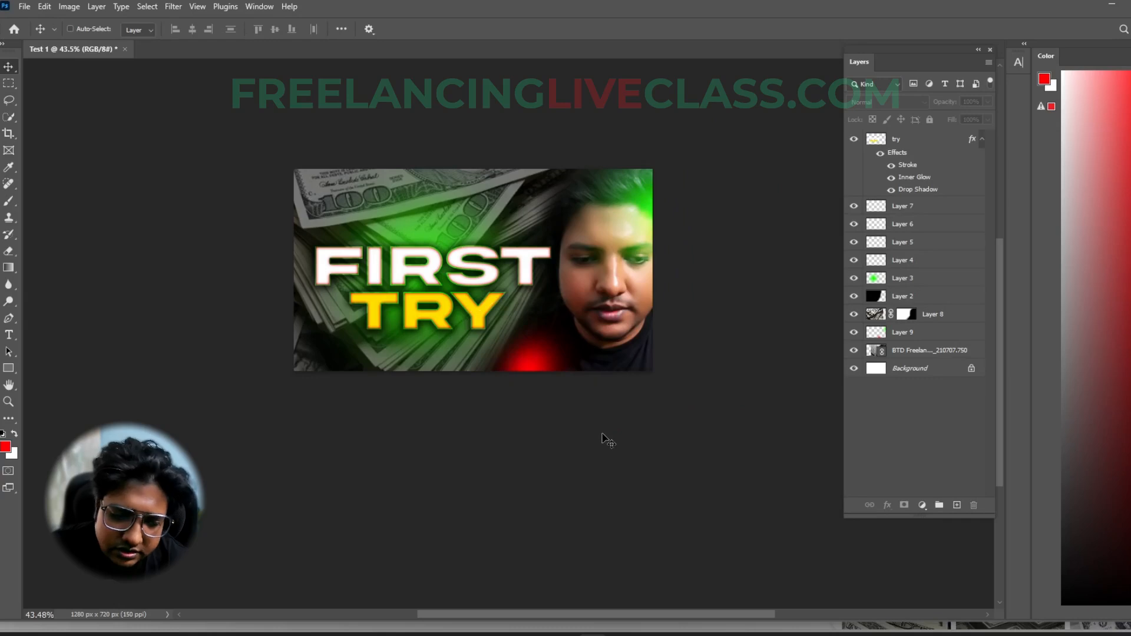
{"action": "scroll", "coordinate": [531, 421], "scroll_direction": "up", "scroll_amount": 2}
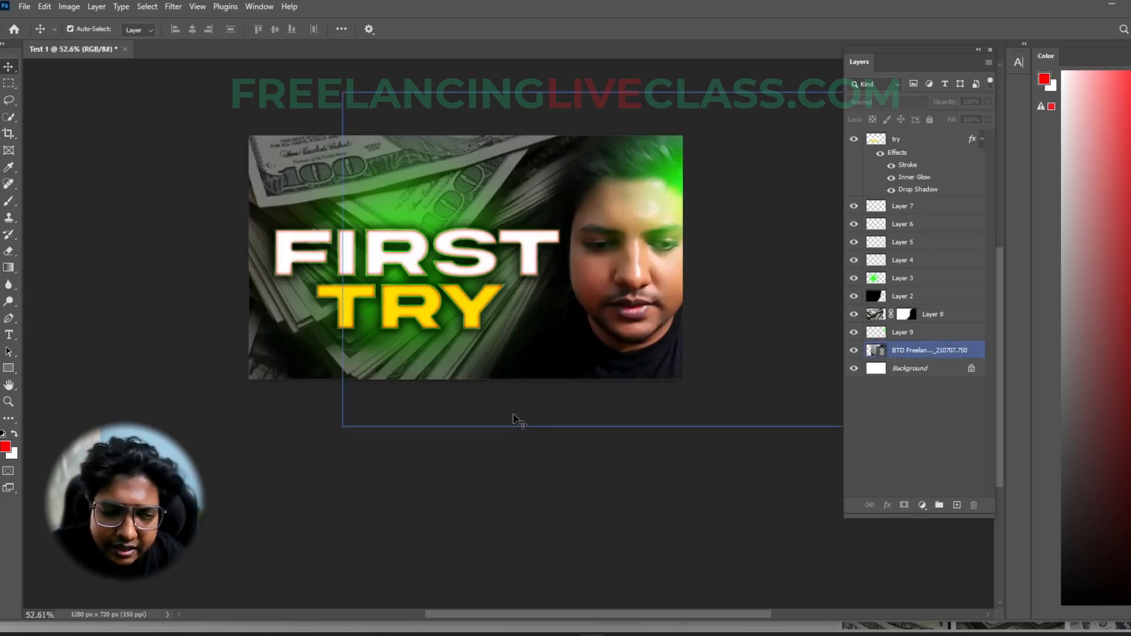
- Move the FIRST TRY text slightly upward on the thumbnail
{"action": "left_click", "coordinate": [437, 318]}
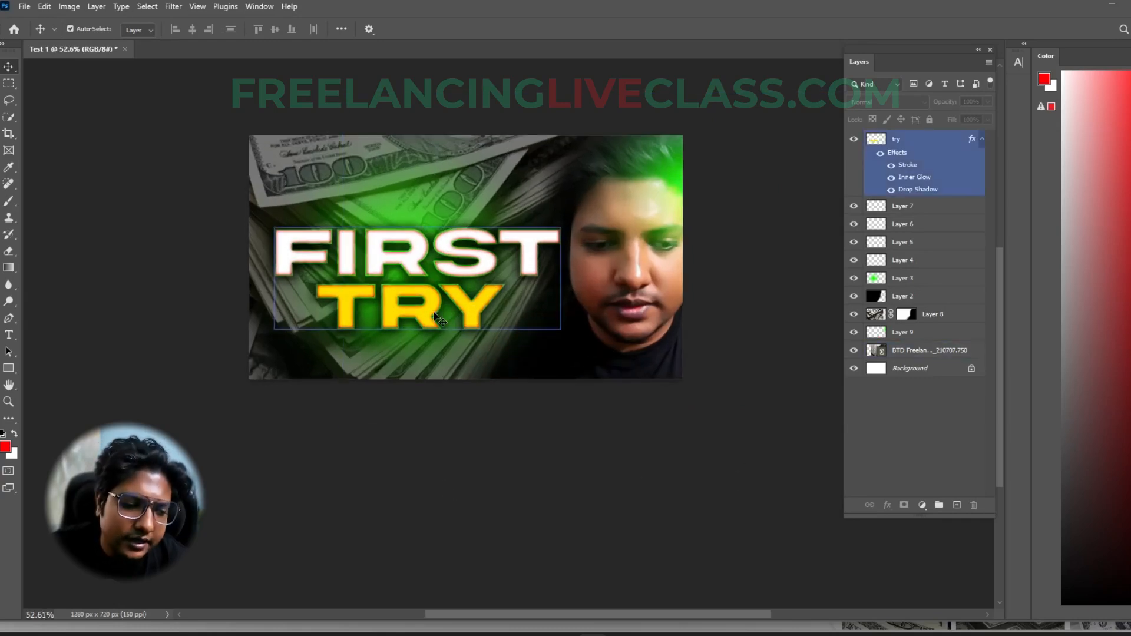
{"action": "left_click_drag", "start_coordinate": [434, 312], "coordinate": [433, 299]}
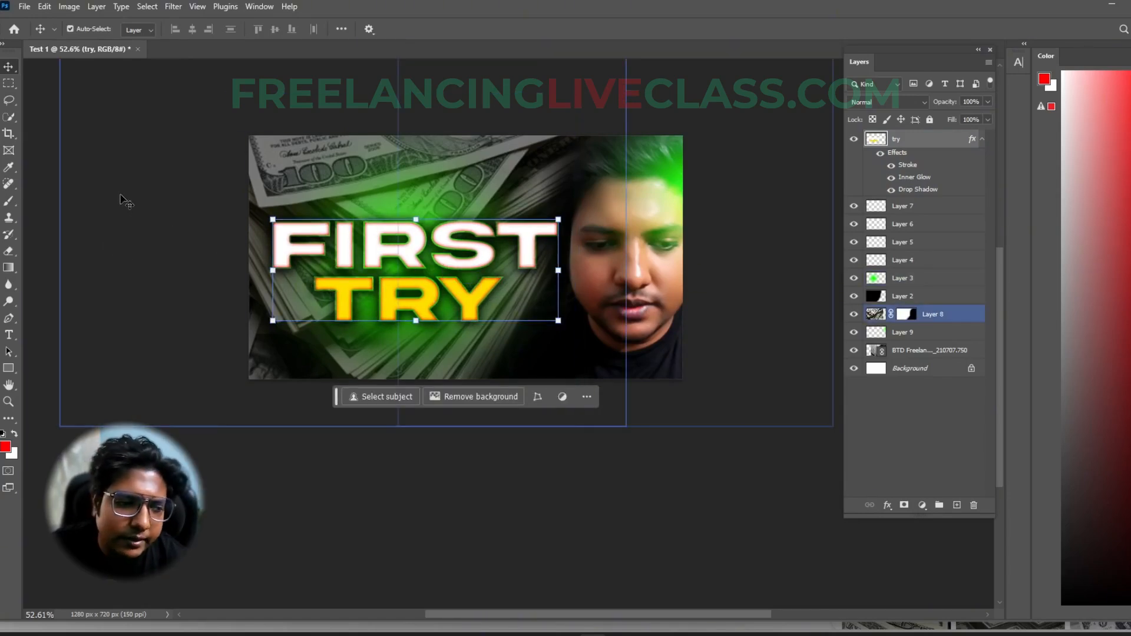
{"action": "left_click", "coordinate": [634, 492]}
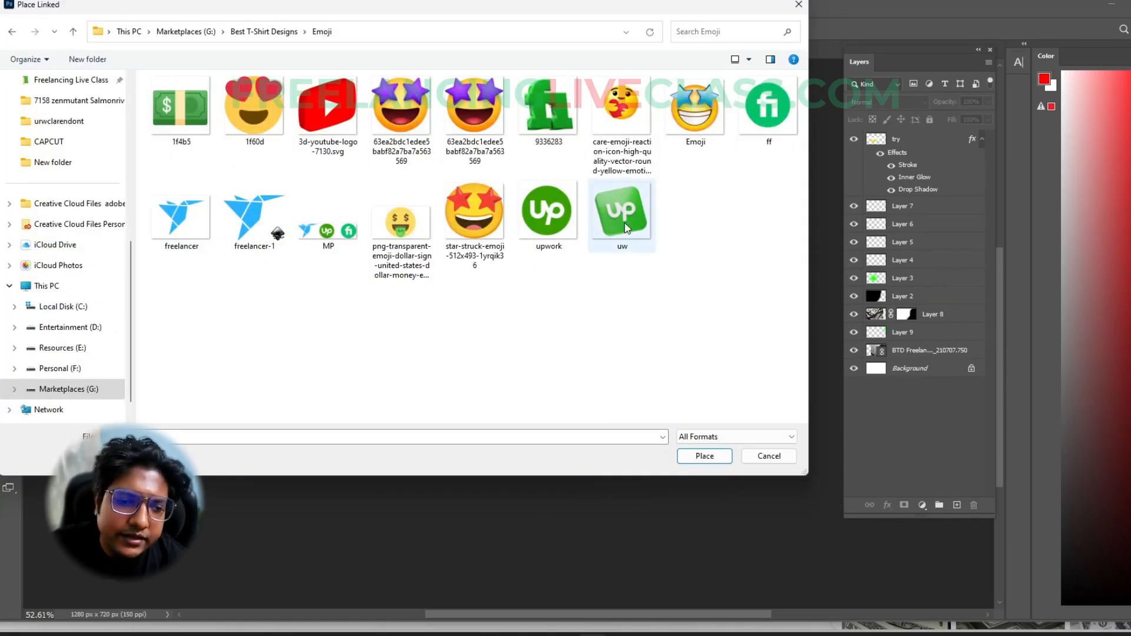
- Place the 1f60d heart-eyes emoji as a linked image, scaled to 189.46%, to the lower right of TRY
{"action": "double_click", "coordinate": [255, 106]}
{"action": "left_click_drag", "start_coordinate": [476, 269], "coordinate": [494, 285]}
{"action": "left_click_drag", "start_coordinate": [472, 271], "coordinate": [538, 334]}
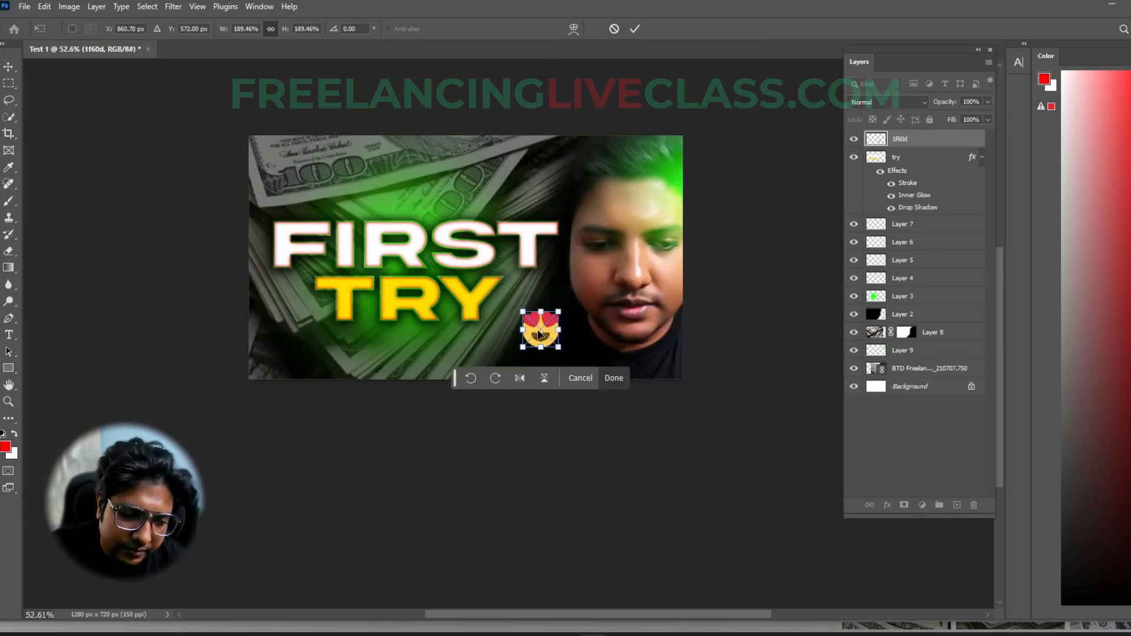
{"action": "key", "text": "Return"}
- Place the upwork logo as a linked image, scaled to 16.35%, above the end of the word FIRST
{"action": "left_click", "coordinate": [24, 7]}
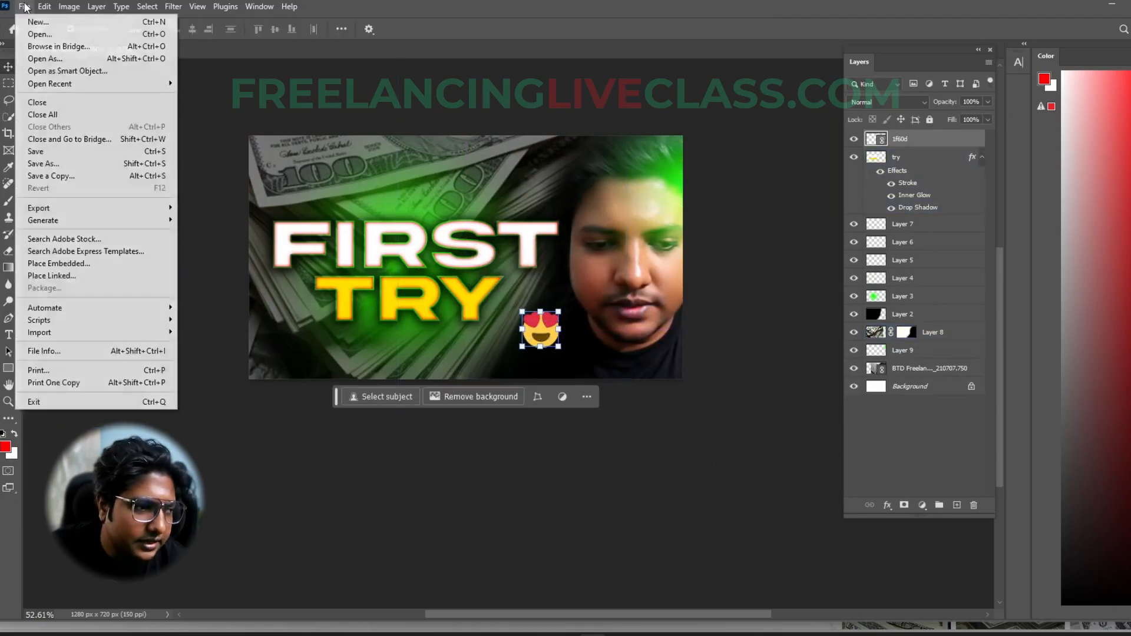
{"action": "left_click", "coordinate": [52, 276]}
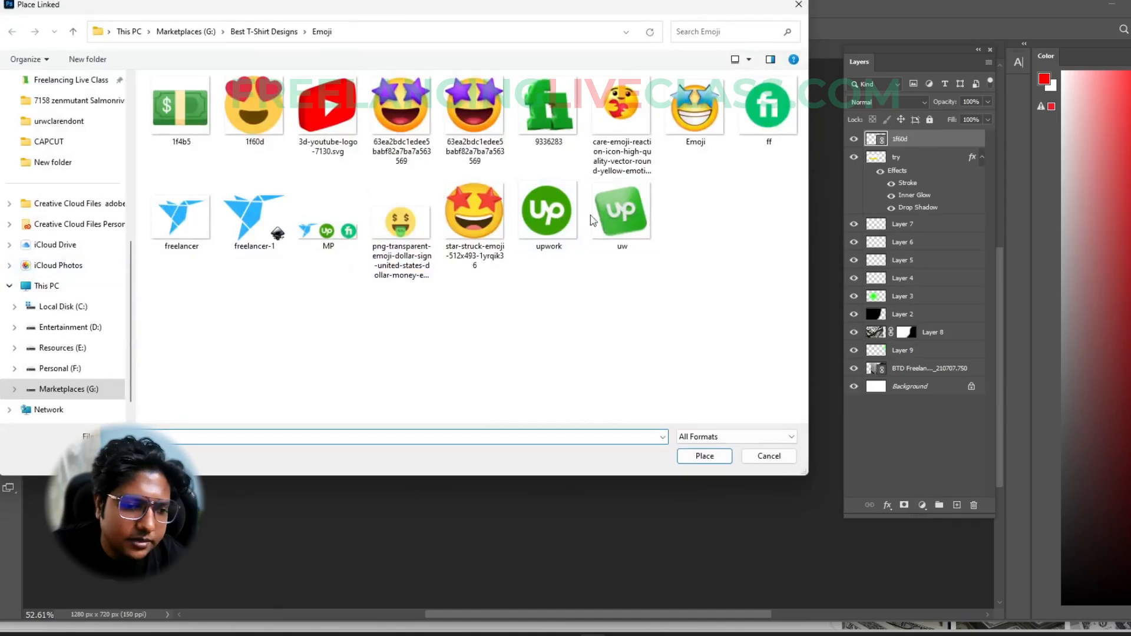
{"action": "double_click", "coordinate": [549, 213]}
{"action": "left_click_drag", "start_coordinate": [587, 258], "coordinate": [450, 258]}
{"action": "left_click_drag", "start_coordinate": [386, 271], "coordinate": [488, 180]}
{"action": "left_click_drag", "start_coordinate": [553, 166], "coordinate": [522, 166]}
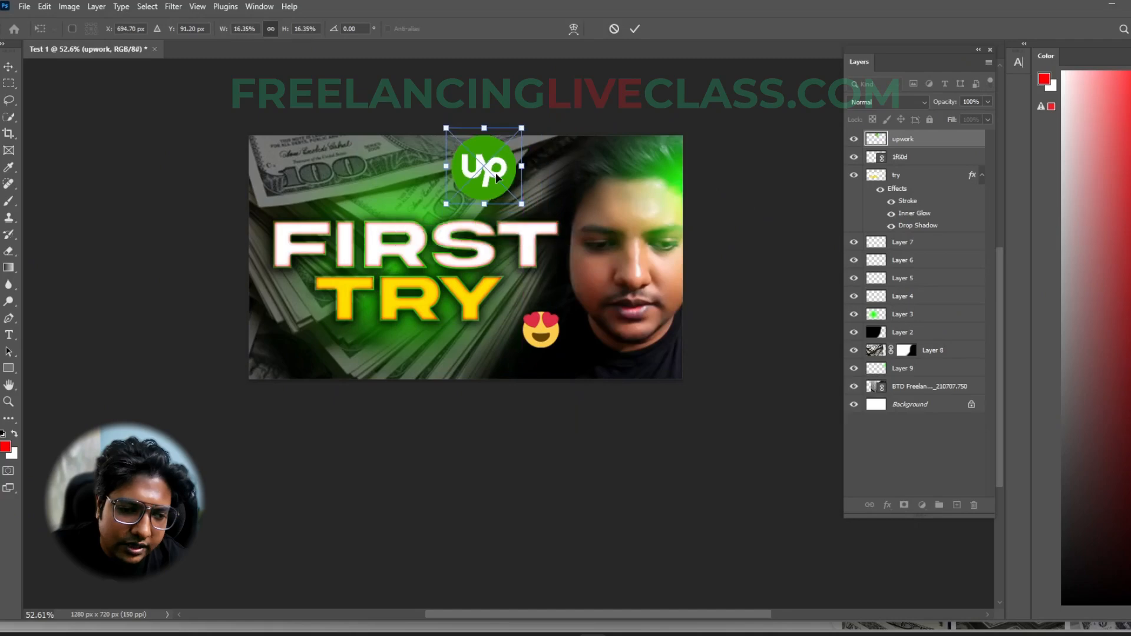
{"action": "key", "text": "Return"}
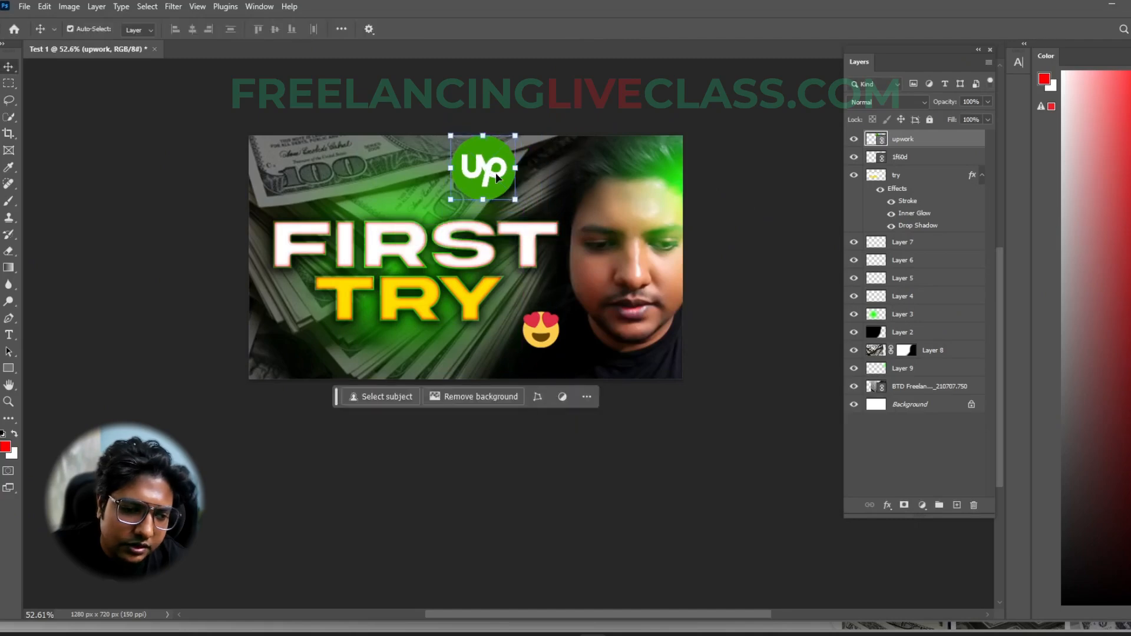
- Place the ff logo as a linked image, shrunk and positioned in the thumbnail's lower-left corner
{"action": "left_click", "coordinate": [22, 6]}
{"action": "left_click", "coordinate": [71, 272]}
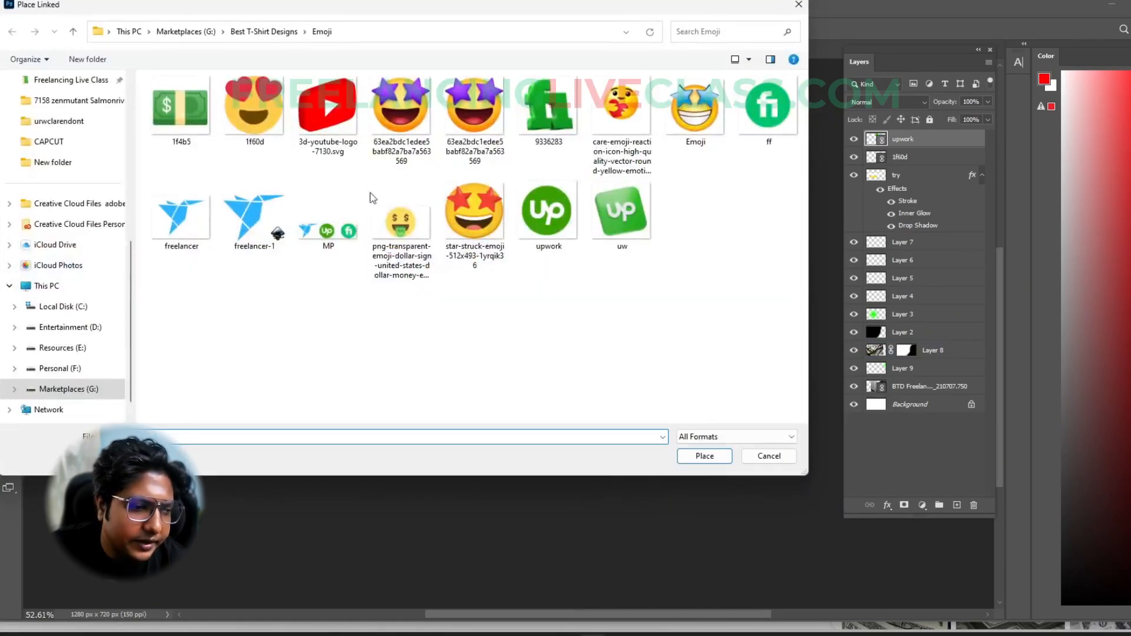
{"action": "double_click", "coordinate": [767, 110]}
{"action": "left_click_drag", "start_coordinate": [415, 269], "coordinate": [261, 340]}
{"action": "left_click_drag", "start_coordinate": [426, 333], "coordinate": [295, 355]}
{"action": "key", "text": "Return"}
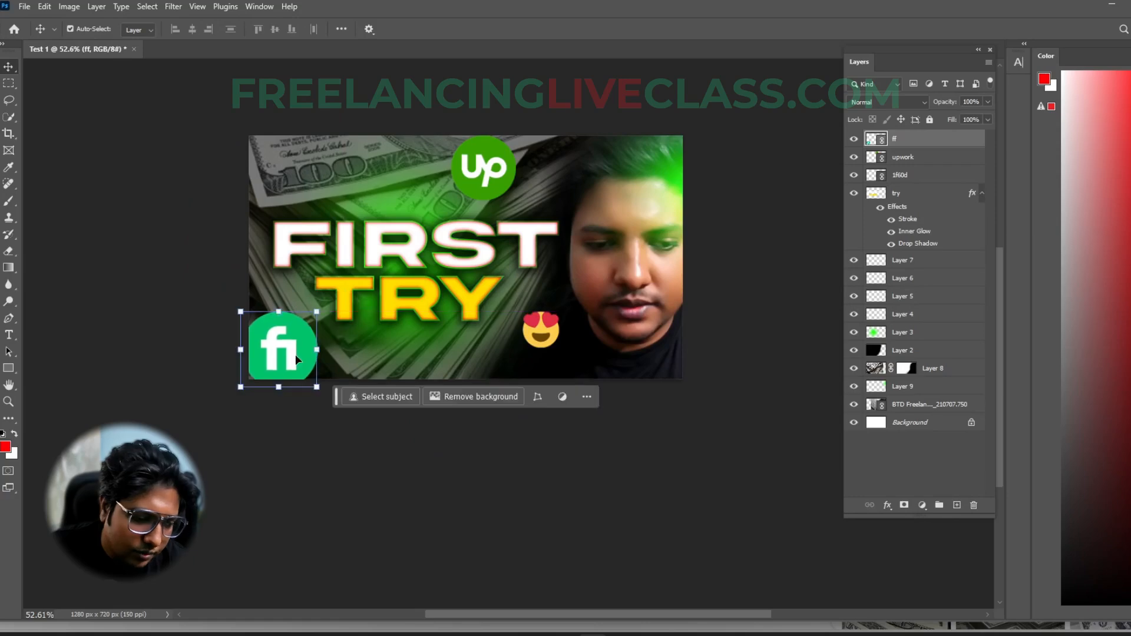
- Place the 1f4b5 money emoji as a linked image, shrunk and positioned in the thumbnail's upper-left corner
{"action": "left_click", "coordinate": [25, 7]}
{"action": "left_click", "coordinate": [85, 277]}
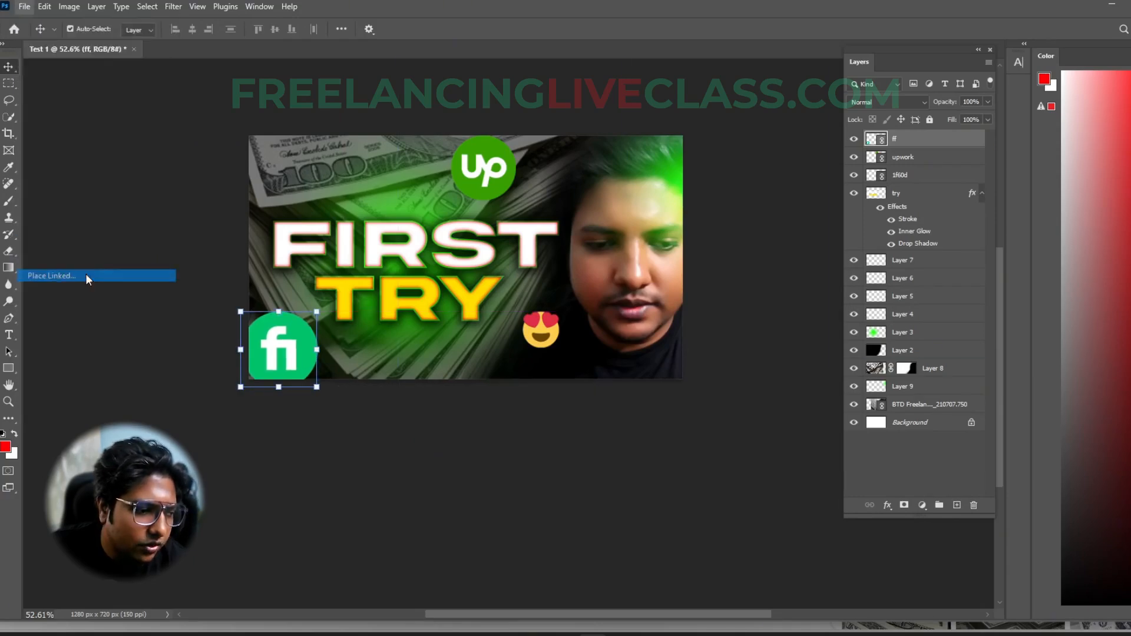
{"action": "double_click", "coordinate": [180, 106]}
{"action": "left_click_drag", "start_coordinate": [518, 277], "coordinate": [354, 180]}
{"action": "left_click_drag", "start_coordinate": [321, 175], "coordinate": [299, 163]}
{"action": "key", "text": "Return"}
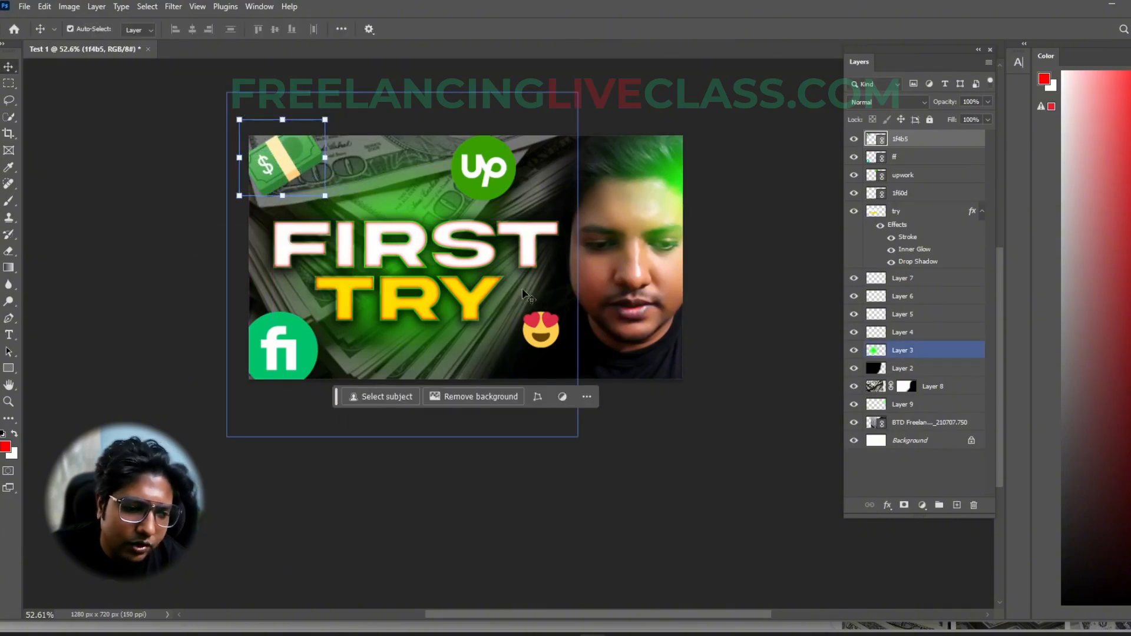
- Scale the heart-eyes emoji up to 267.10% beside the lower right of TRY
{"action": "left_click", "coordinate": [547, 334]}
{"action": "key", "text": "ctrl+t"}
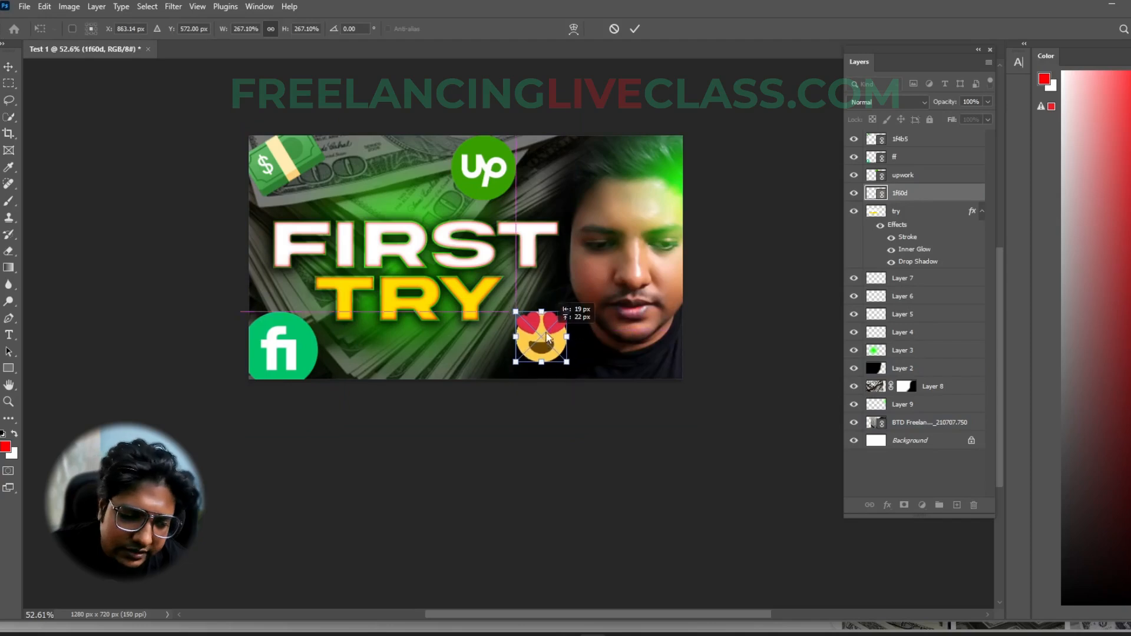
{"action": "key", "text": "Return"}
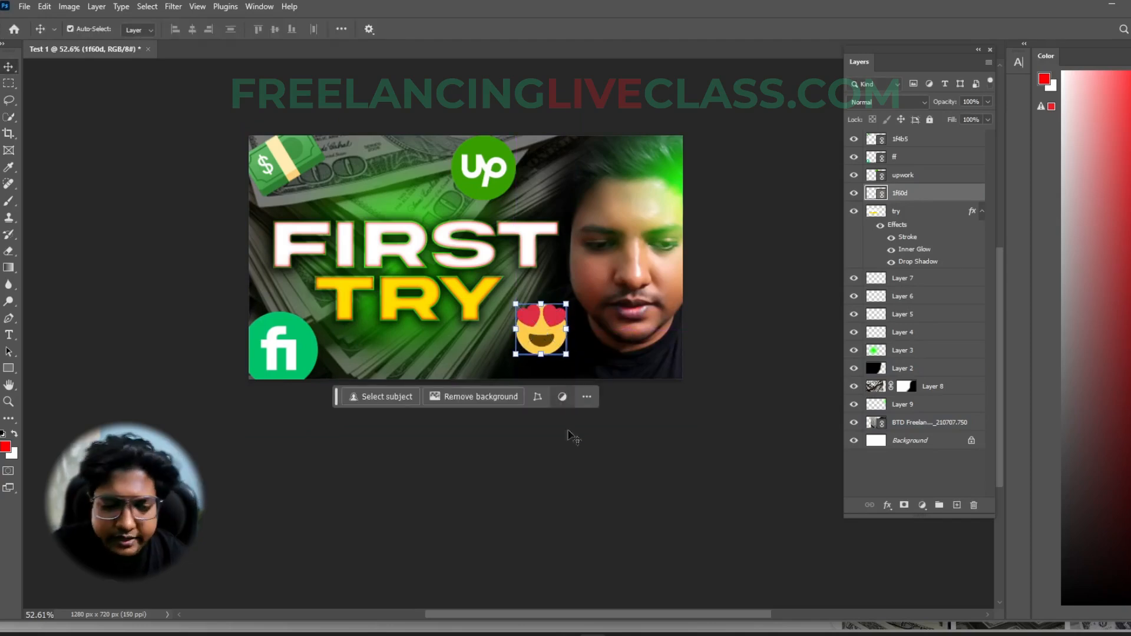
{"action": "left_click", "coordinate": [589, 465]}
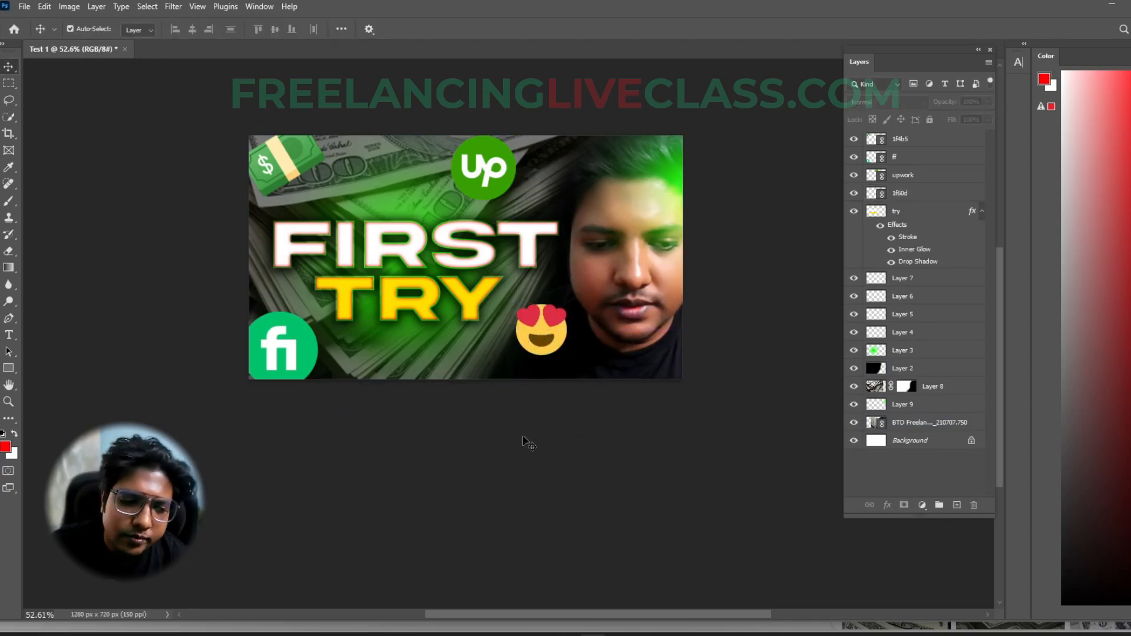
- Try the freepik9804 logo as a shrunken linked image over the FIRST TRY text, and delete it
{"action": "left_click", "coordinate": [24, 7]}
{"action": "left_click", "coordinate": [80, 276]}
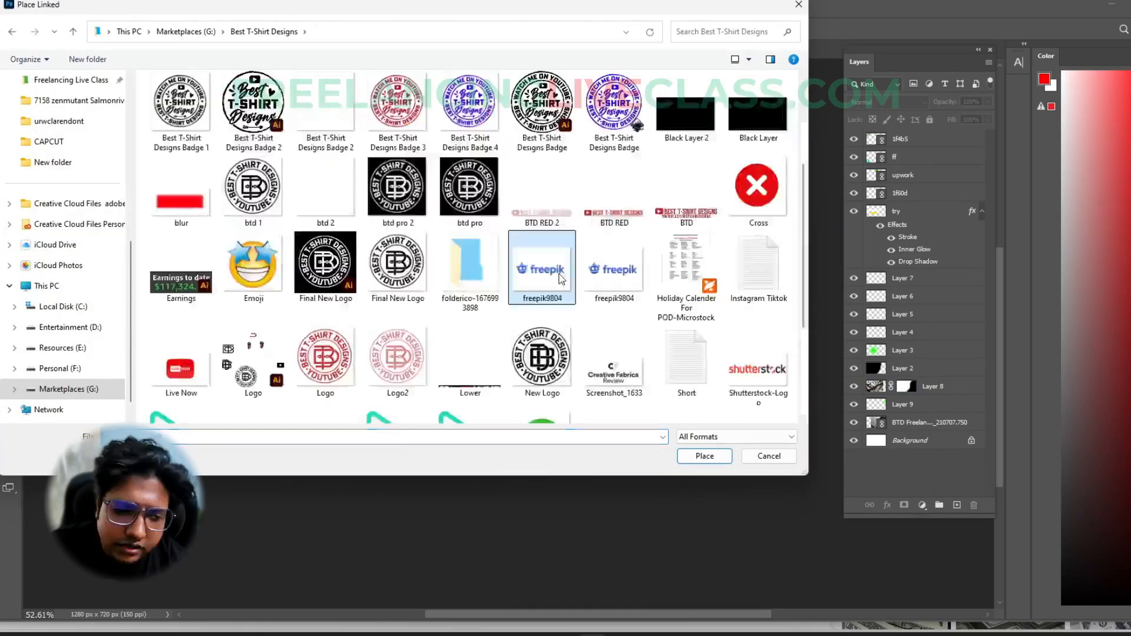
{"action": "double_click", "coordinate": [560, 277]}
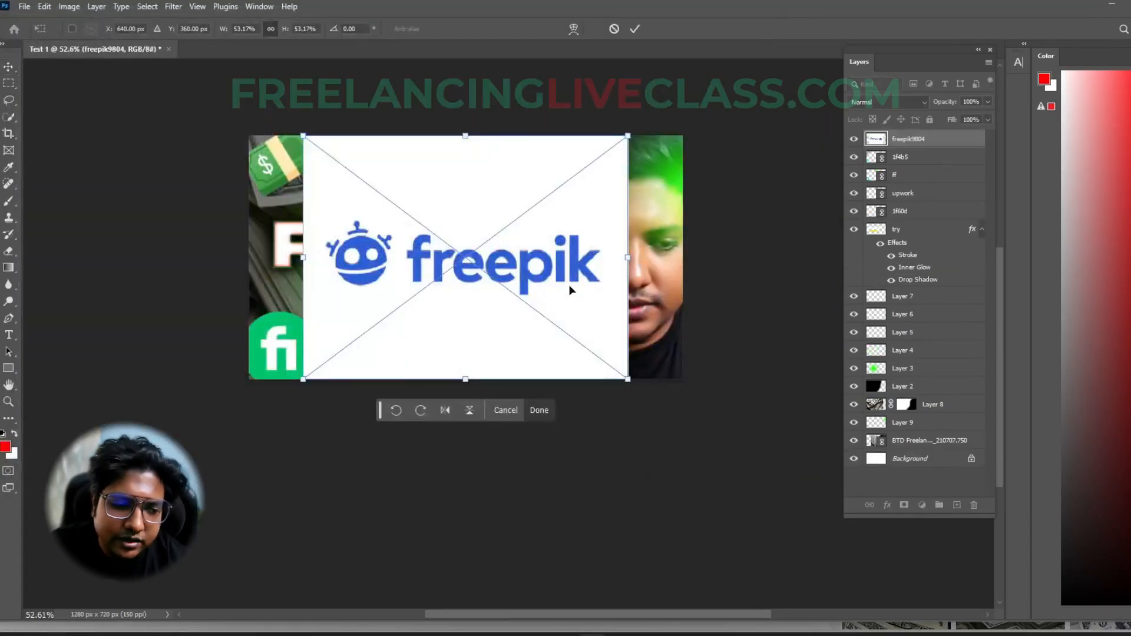
{"action": "left_click_drag", "start_coordinate": [628, 380], "coordinate": [474, 296]}
{"action": "key", "text": "Return"}
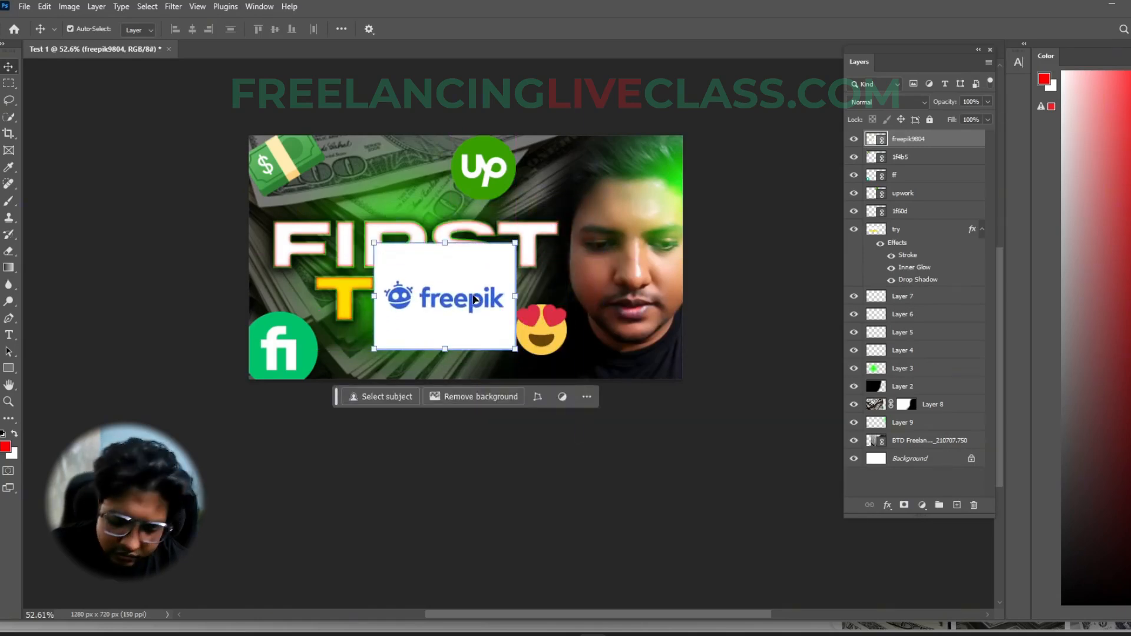
{"action": "key", "text": "Delete"}
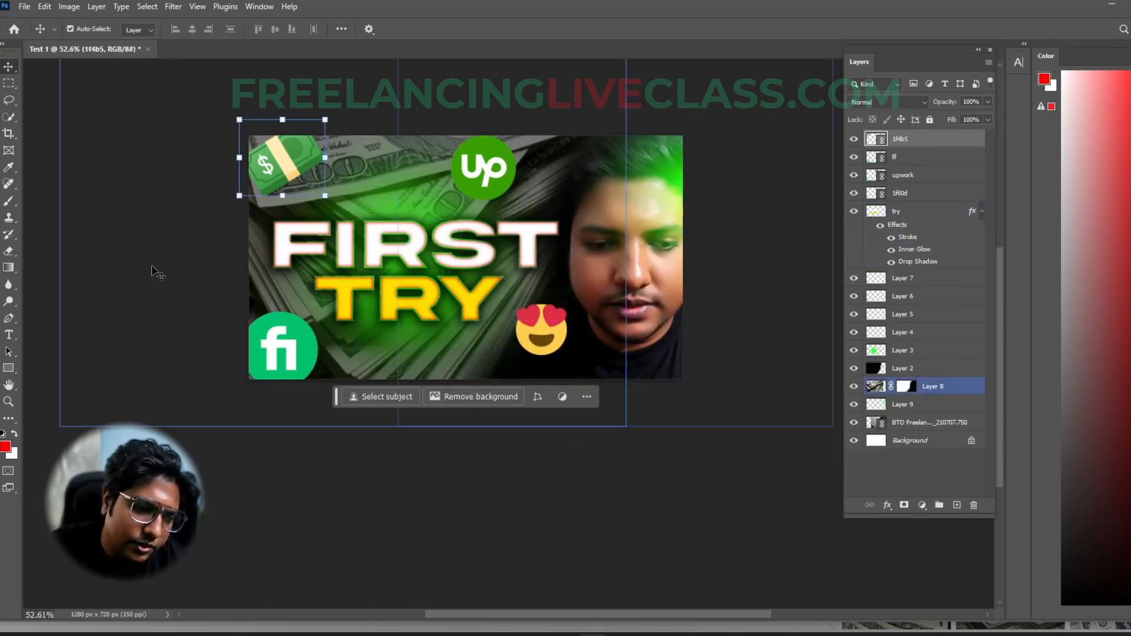
{"action": "left_click", "coordinate": [670, 475]}
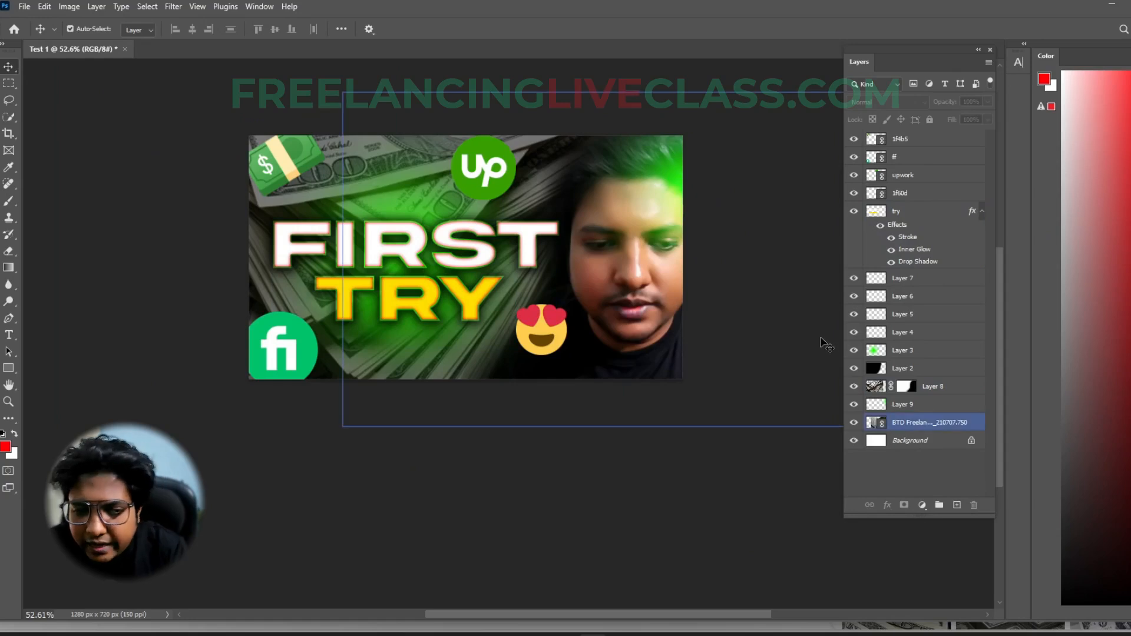
- Merge the 1f4b5, ff, upwork and 1f60d layers into one layer and check it by toggling its visibility
{"action": "left_click", "coordinate": [910, 193]}
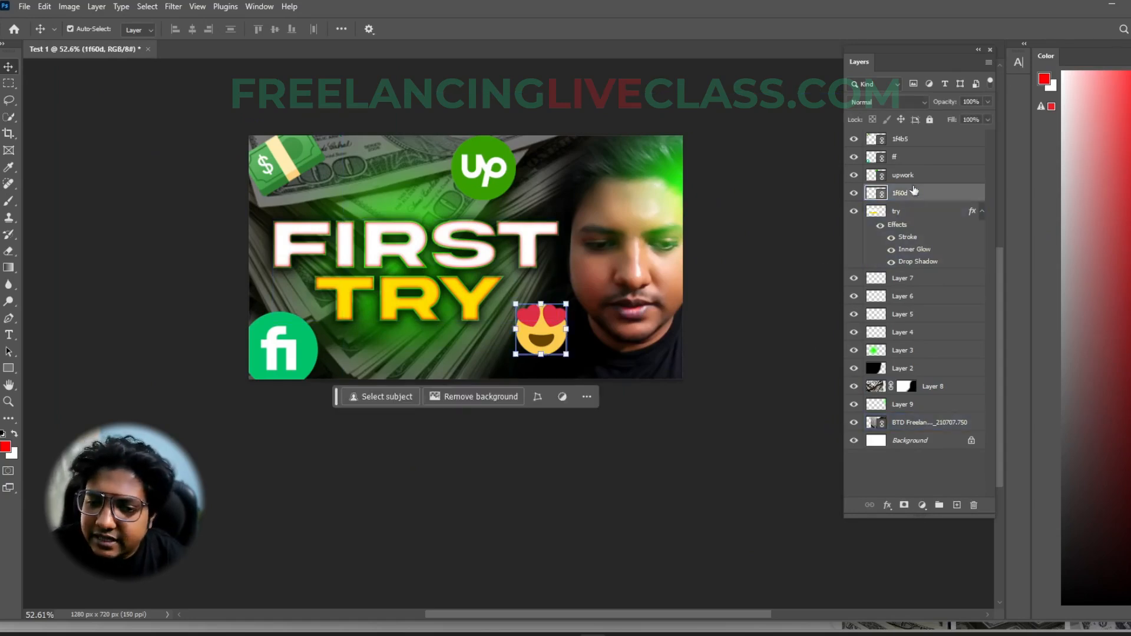
{"action": "left_click", "coordinate": [912, 147], "text": "shift"}
{"action": "left_click_drag", "start_coordinate": [854, 139], "coordinate": [858, 196]}
{"action": "left_click", "coordinate": [853, 140]}
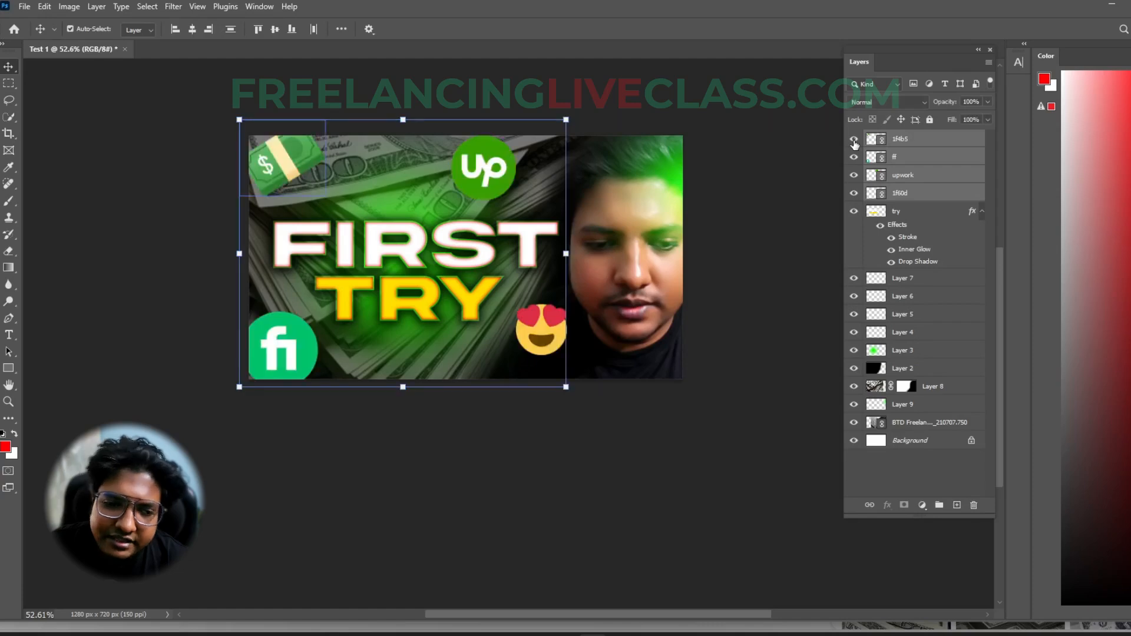
{"action": "right_click", "coordinate": [916, 169]}
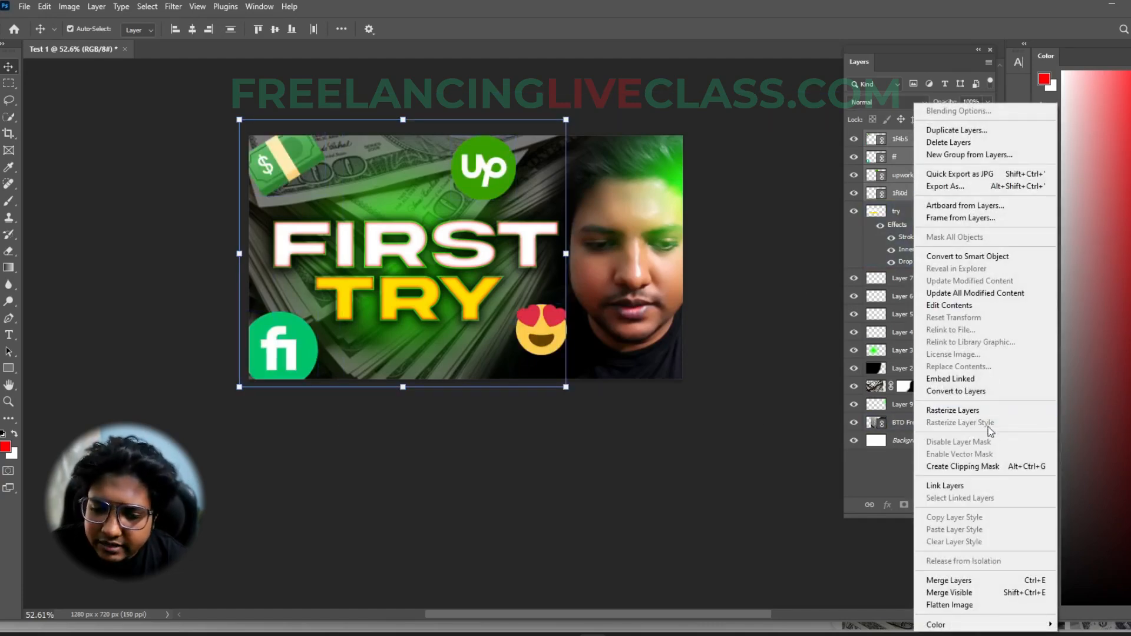
{"action": "left_click", "coordinate": [962, 582]}
{"action": "left_click", "coordinate": [854, 140]}
{"action": "left_click", "coordinate": [854, 140]}
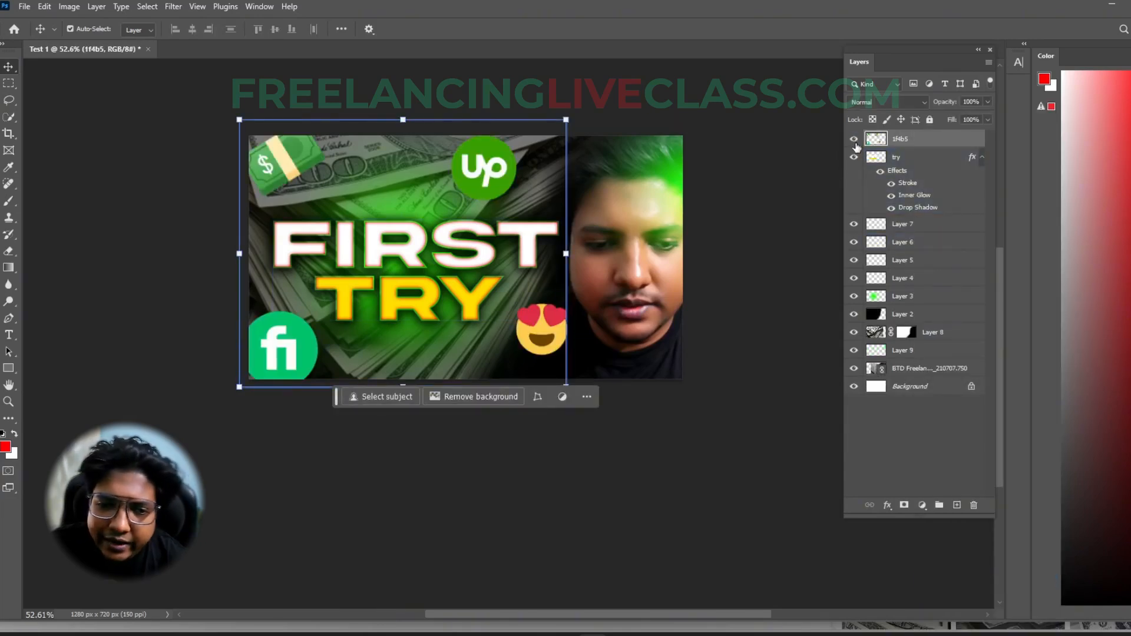
- Try a Motion Blur on the merged emoji and logo layer, and undo it
{"action": "left_click", "coordinate": [174, 7]}
{"action": "mouse_move", "coordinate": [196, 173]}
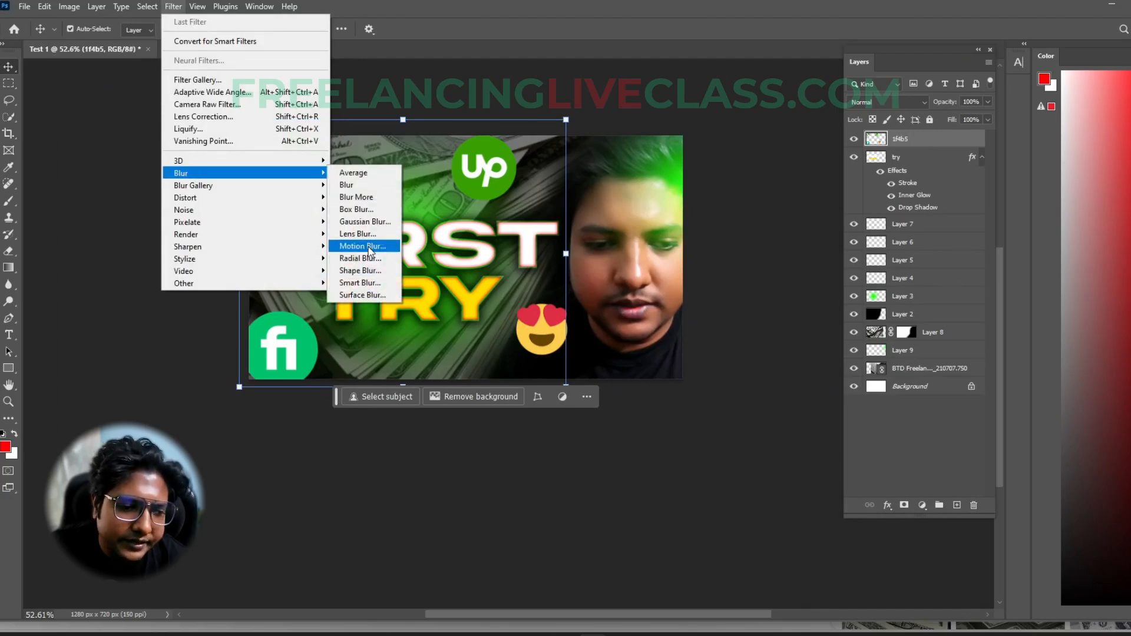
{"action": "left_click", "coordinate": [362, 246]}
{"action": "left_click_drag", "start_coordinate": [216, 81], "coordinate": [747, 92]}
{"action": "left_click", "coordinate": [789, 111]}
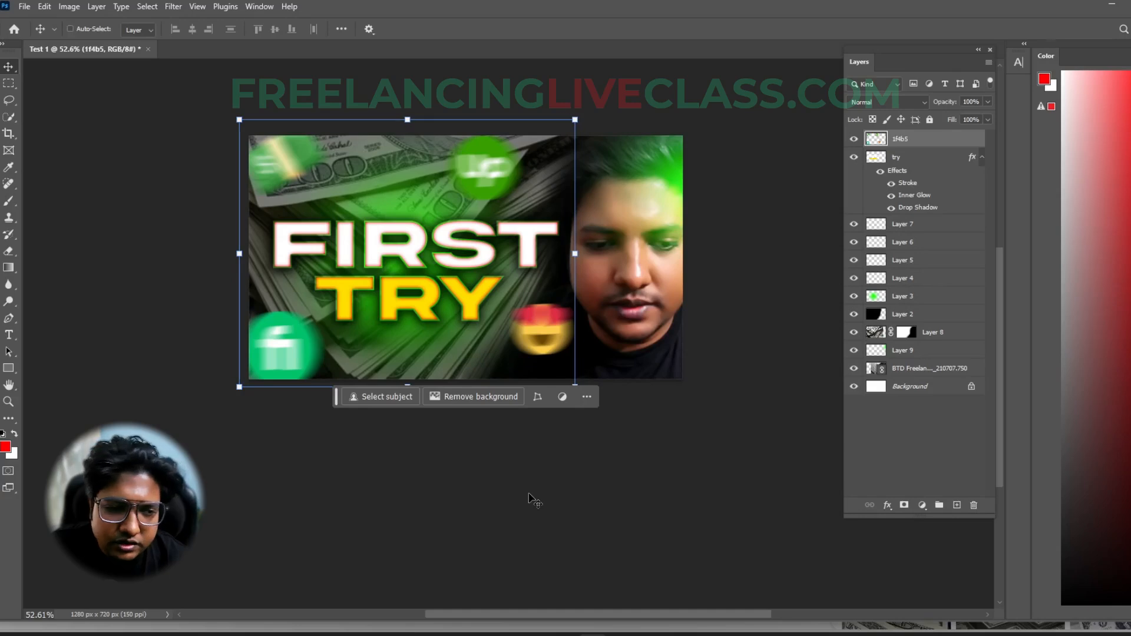
{"action": "key", "text": "ctrl+z"}
- Apply a Motion Blur with a 2° angle and a distance of 50 pixels to the merged emoji and logo layer
{"action": "left_click", "coordinate": [173, 6]}
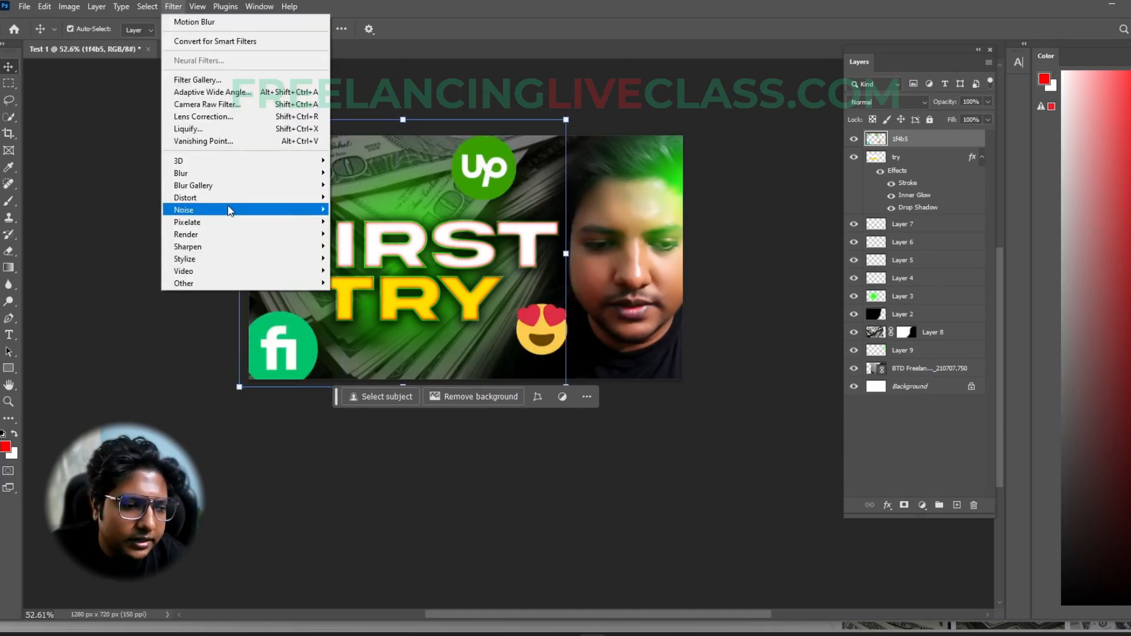
{"action": "mouse_move", "coordinate": [232, 174]}
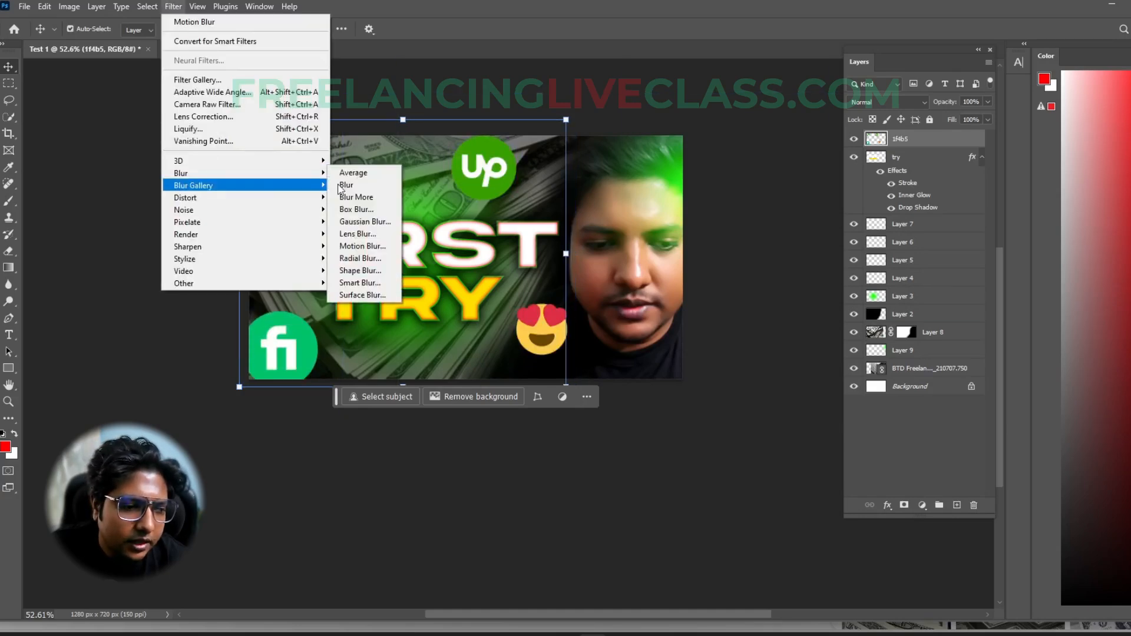
{"action": "left_click", "coordinate": [381, 247]}
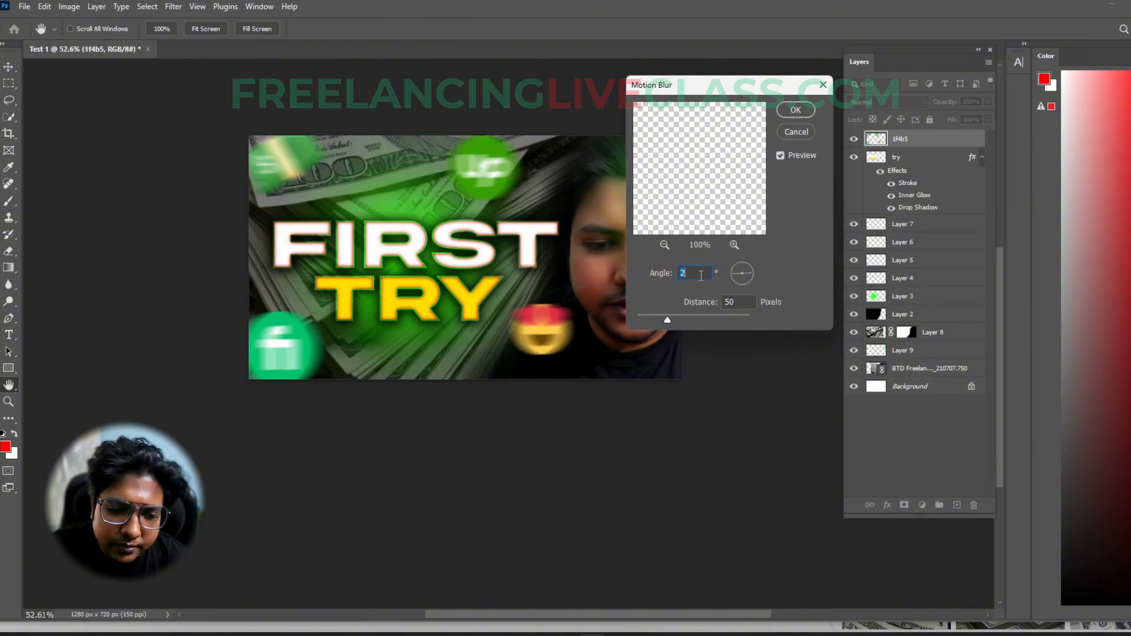
{"action": "left_click", "coordinate": [804, 113]}
{"action": "key", "text": "v"}
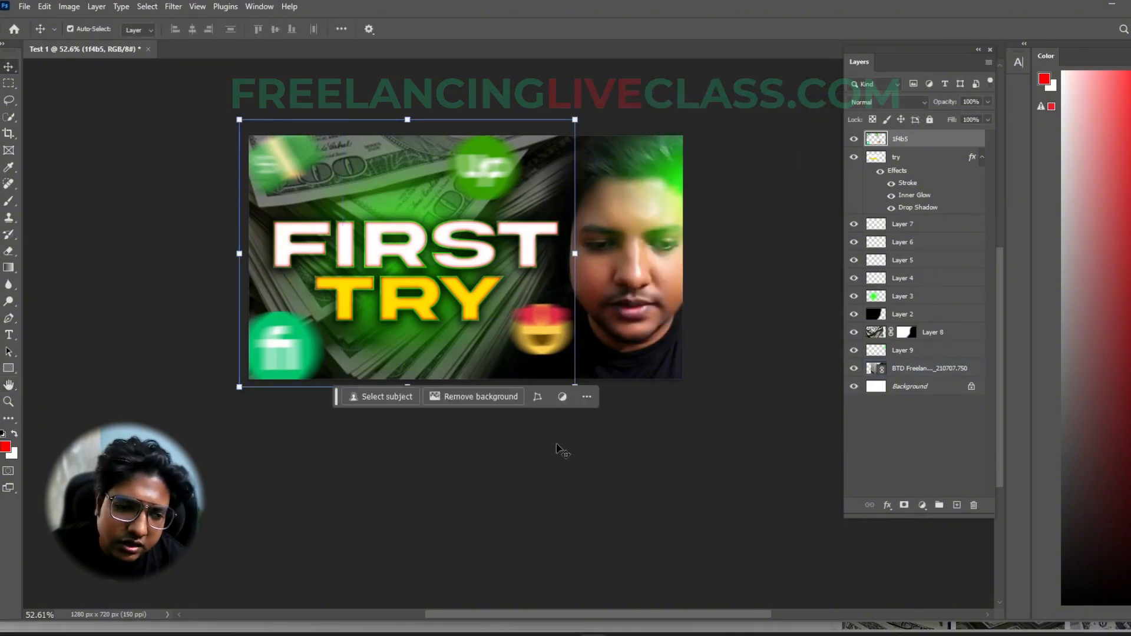
{"action": "left_click", "coordinate": [555, 507]}
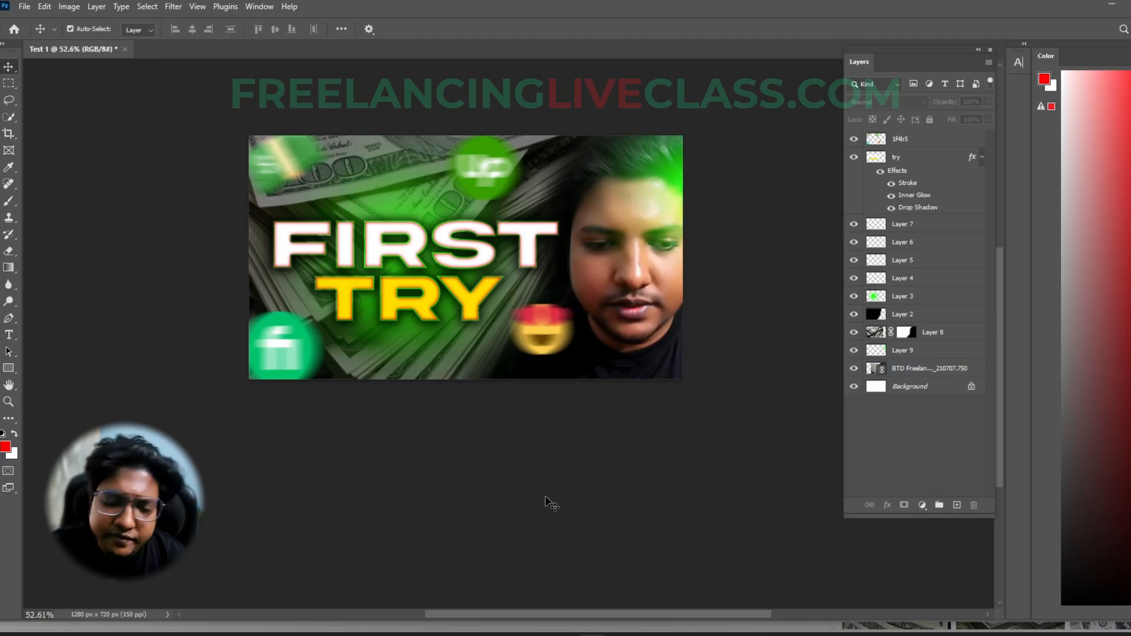
{"action": "left_click", "coordinate": [400, 347]}
{"action": "left_click", "coordinate": [630, 410]}
{"action": "left_click", "coordinate": [601, 434]}
{"action": "left_click", "coordinate": [361, 355]}
{"action": "left_click", "coordinate": [621, 330]}
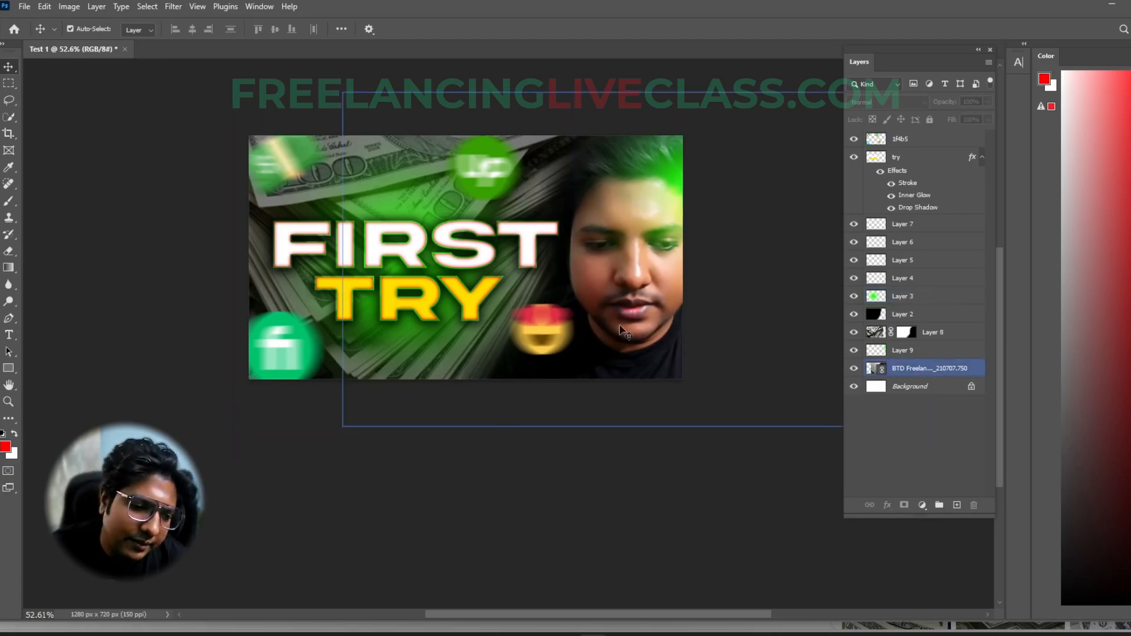
{"action": "left_click", "coordinate": [389, 272]}
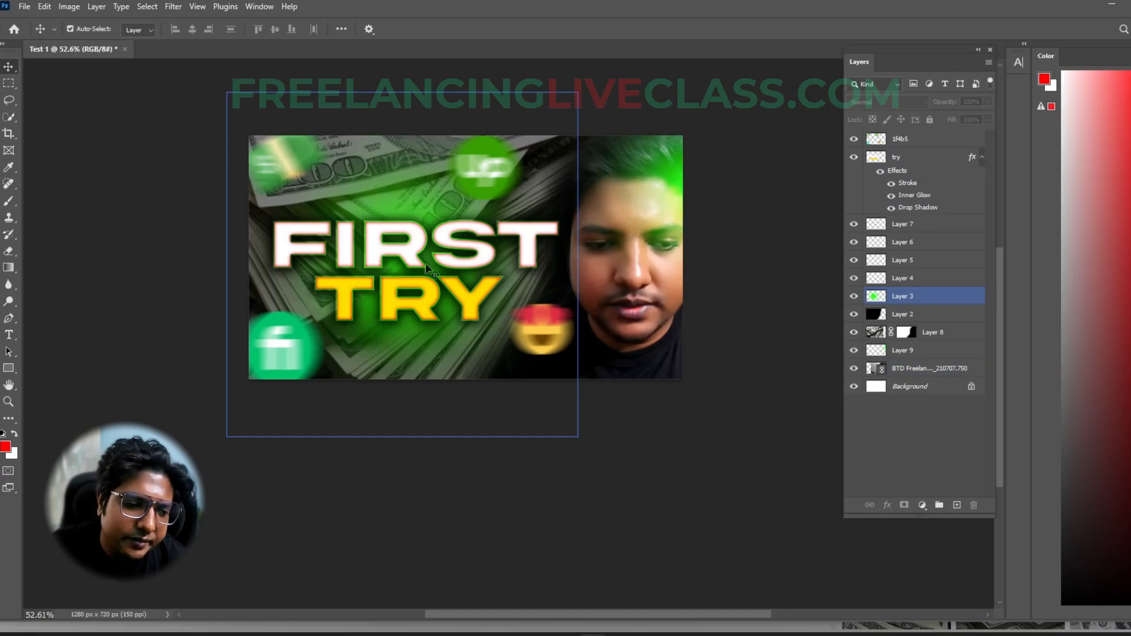
{"action": "left_click", "coordinate": [732, 346]}
{"action": "left_click", "coordinate": [622, 476]}
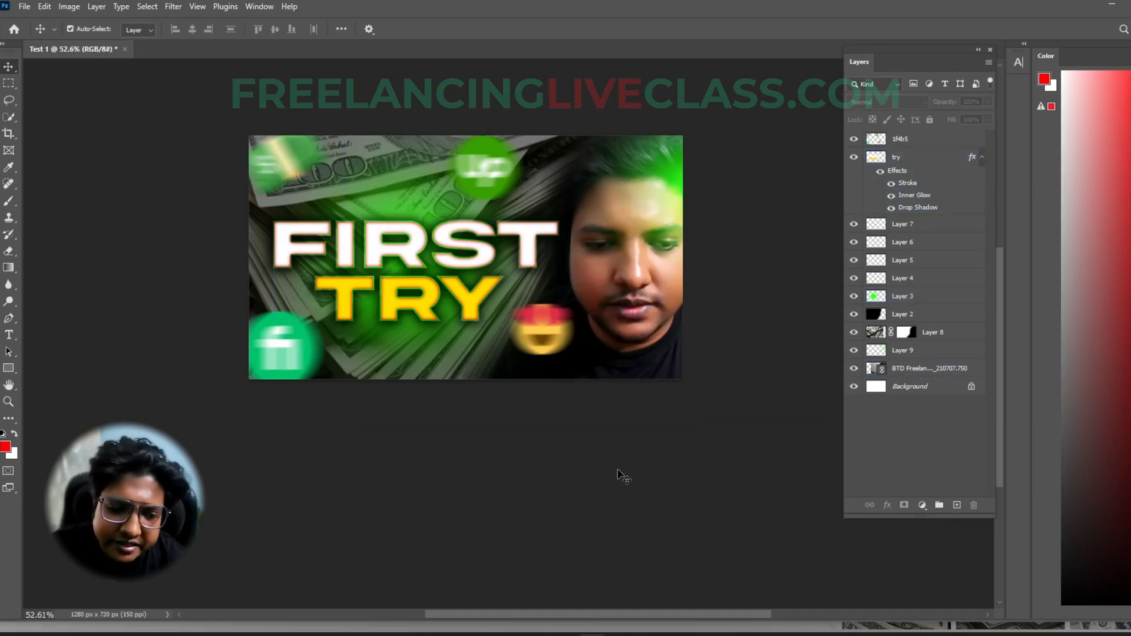
- Open the portrait layer in the Camera Raw Filter and set exposure to +0.50 and vibrance to +62
{"action": "left_click", "coordinate": [918, 369]}
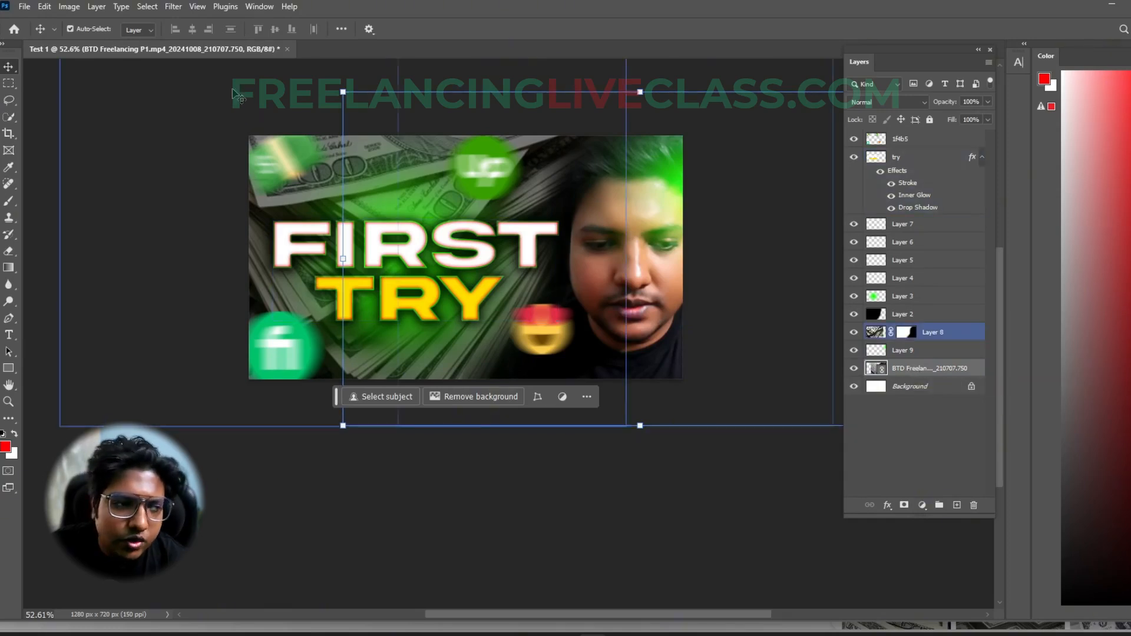
{"action": "left_click", "coordinate": [173, 7]}
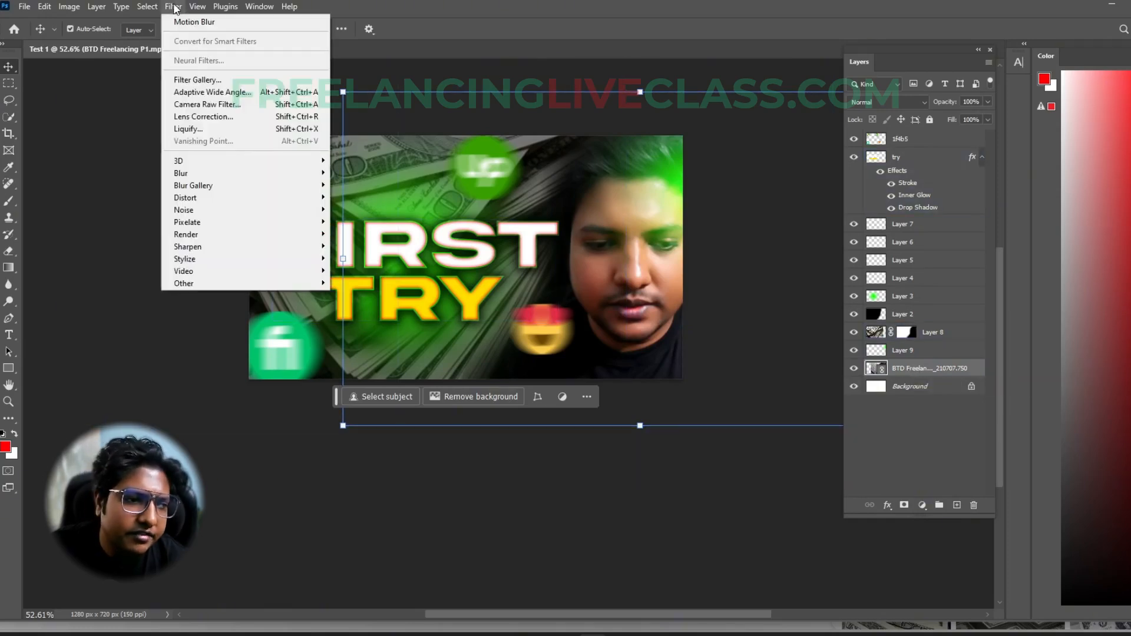
{"action": "left_click", "coordinate": [192, 111]}
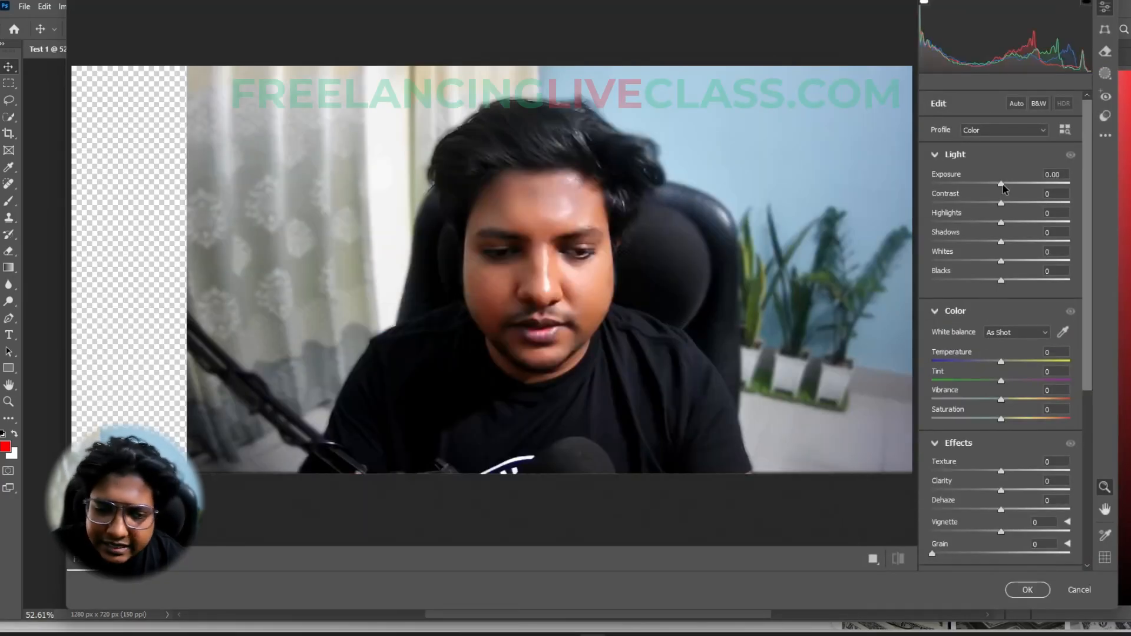
{"action": "left_click_drag", "start_coordinate": [1003, 185], "coordinate": [1009, 185]}
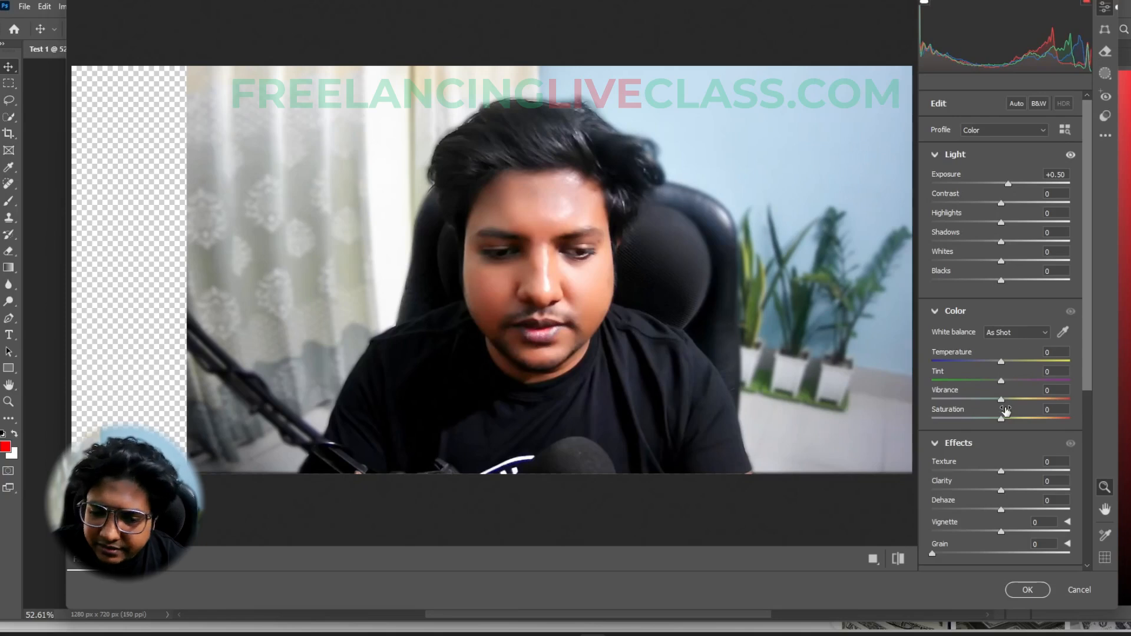
{"action": "left_click_drag", "start_coordinate": [1004, 403], "coordinate": [1044, 401]}
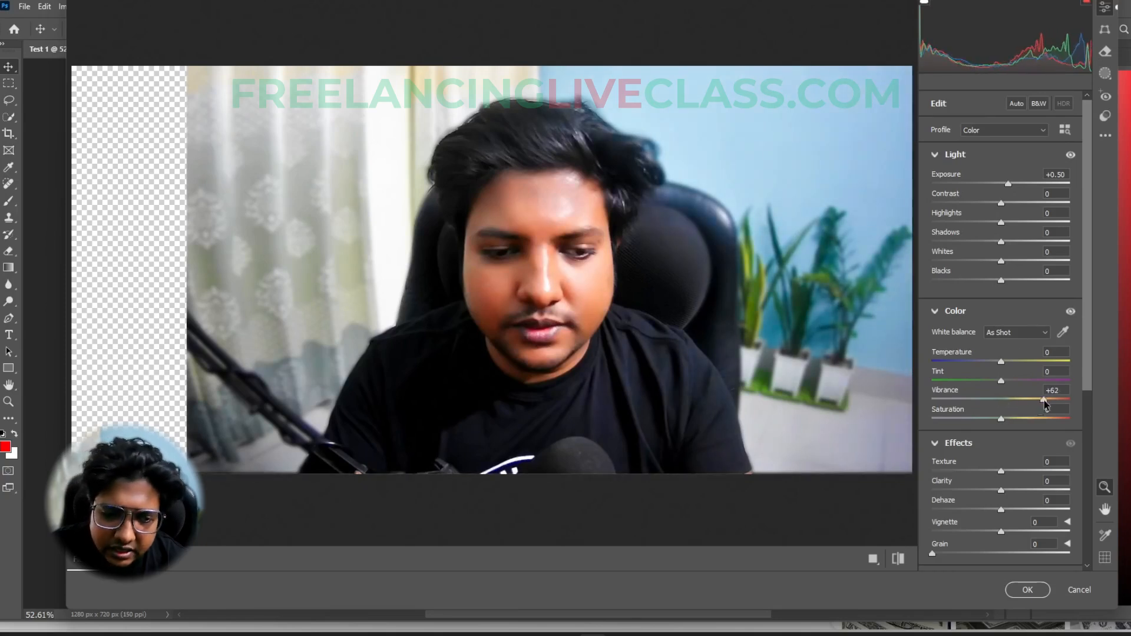
- Lower the portrait's highlights to -50 and apply the Camera Raw Filter
{"action": "scroll", "coordinate": [984, 461], "scroll_direction": "down", "scroll_amount": 3}
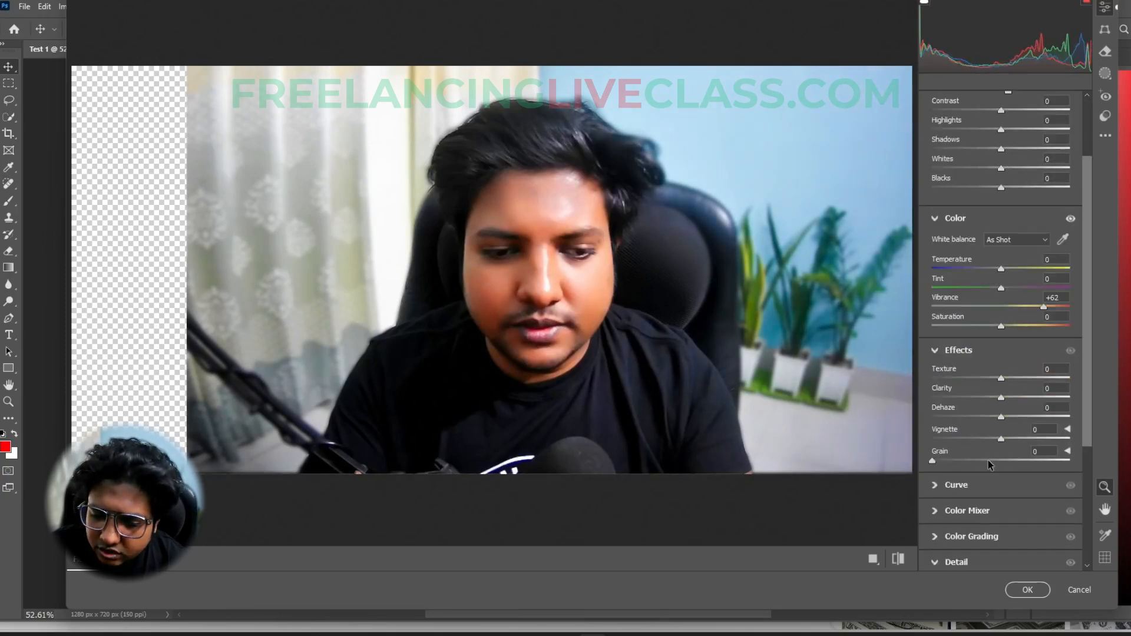
{"action": "scroll", "coordinate": [989, 465], "scroll_direction": "down", "scroll_amount": 5}
{"action": "scroll", "coordinate": [1008, 425], "scroll_direction": "up", "scroll_amount": 7}
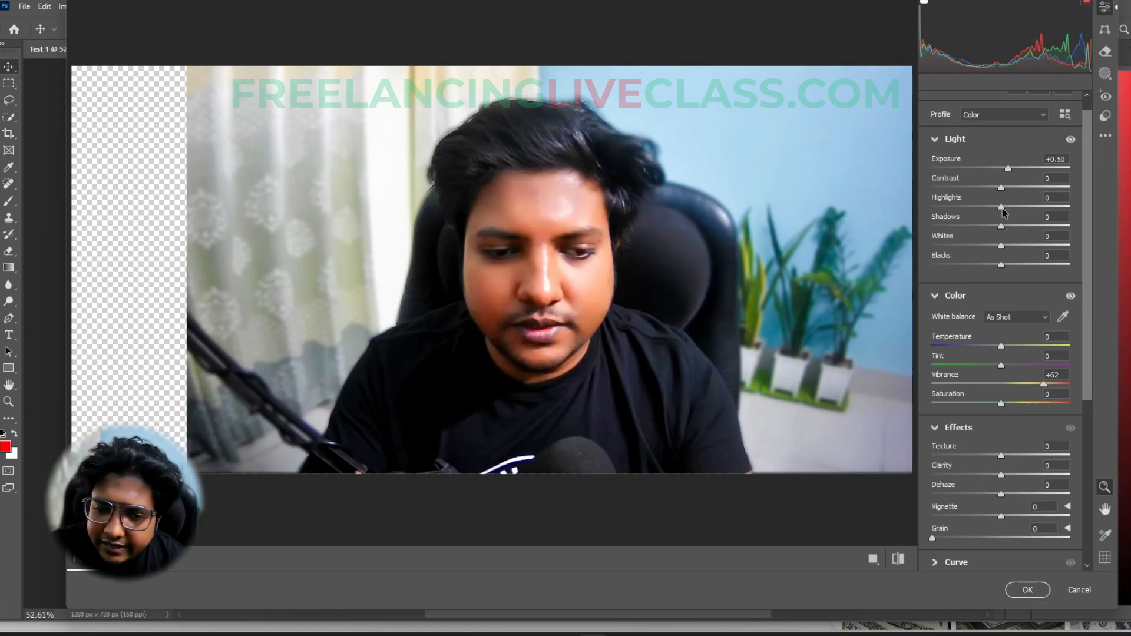
{"action": "left_click_drag", "start_coordinate": [1001, 211], "coordinate": [969, 215]}
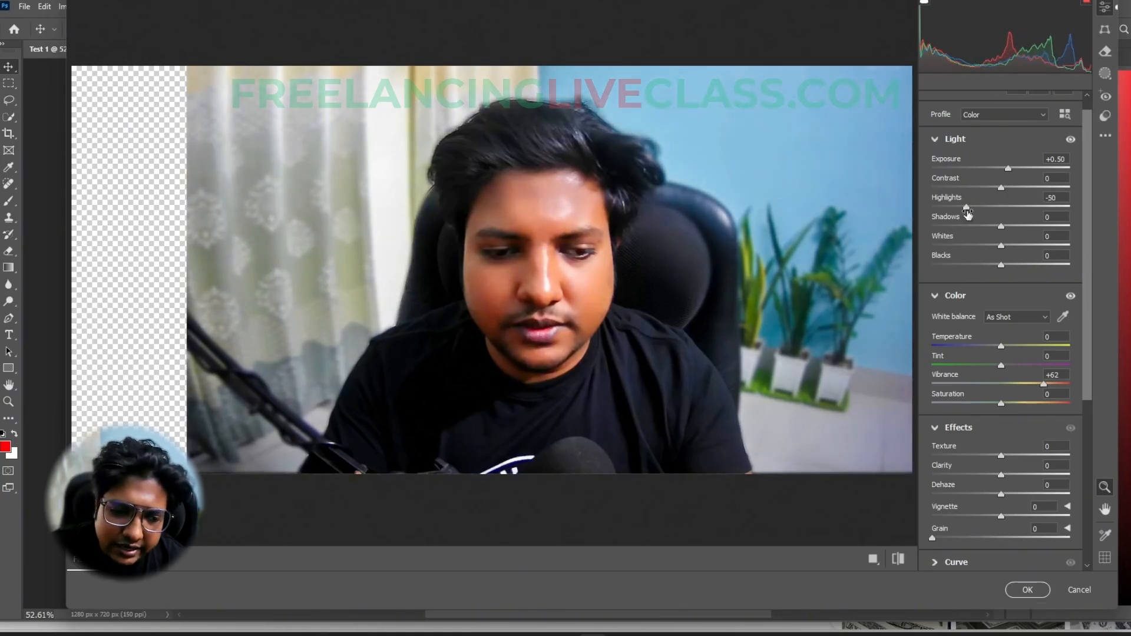
{"action": "left_click", "coordinate": [1029, 591]}
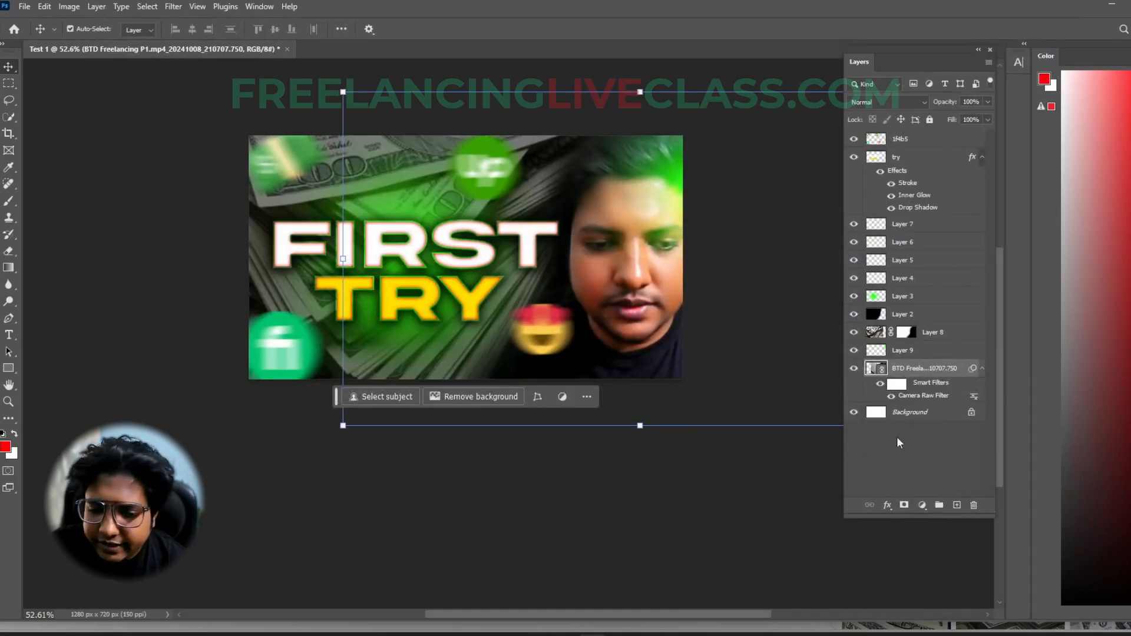
- Compare the portrait before and after the Camera Raw adjustment by undoing and redoing it
{"action": "left_click", "coordinate": [590, 507]}
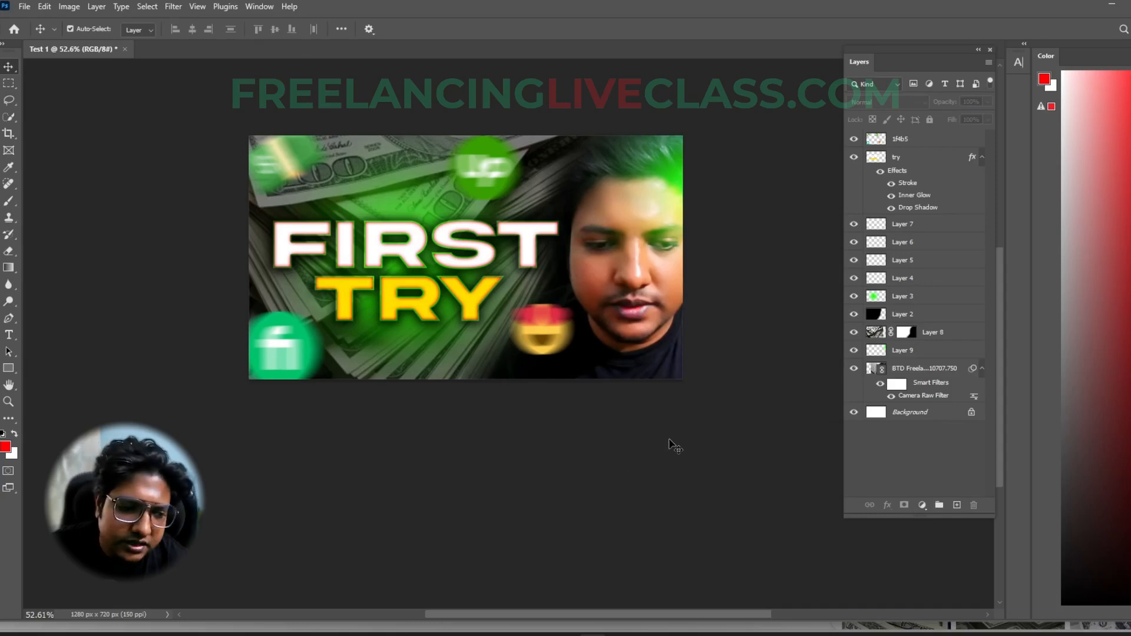
{"action": "key", "text": "ctrl+z"}
{"action": "key", "text": "ctrl+shift+z"}
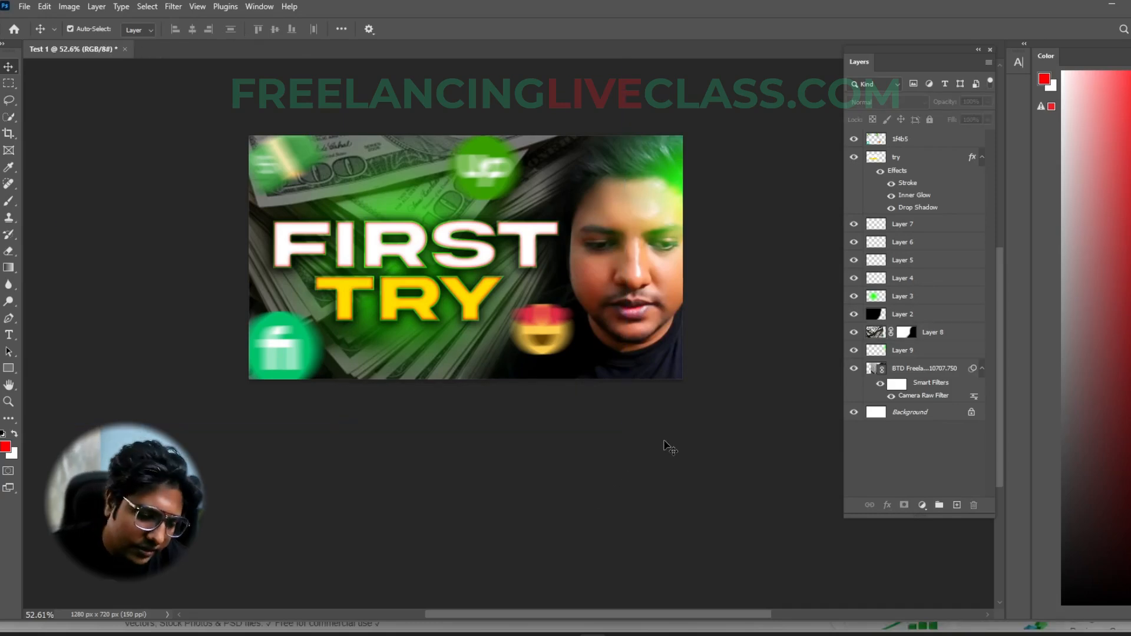
{"action": "left_click", "coordinate": [633, 294]}
{"action": "left_click", "coordinate": [297, 247]}
{"action": "left_click", "coordinate": [401, 353]}
{"action": "left_click", "coordinate": [625, 324]}
{"action": "left_click", "coordinate": [623, 478]}
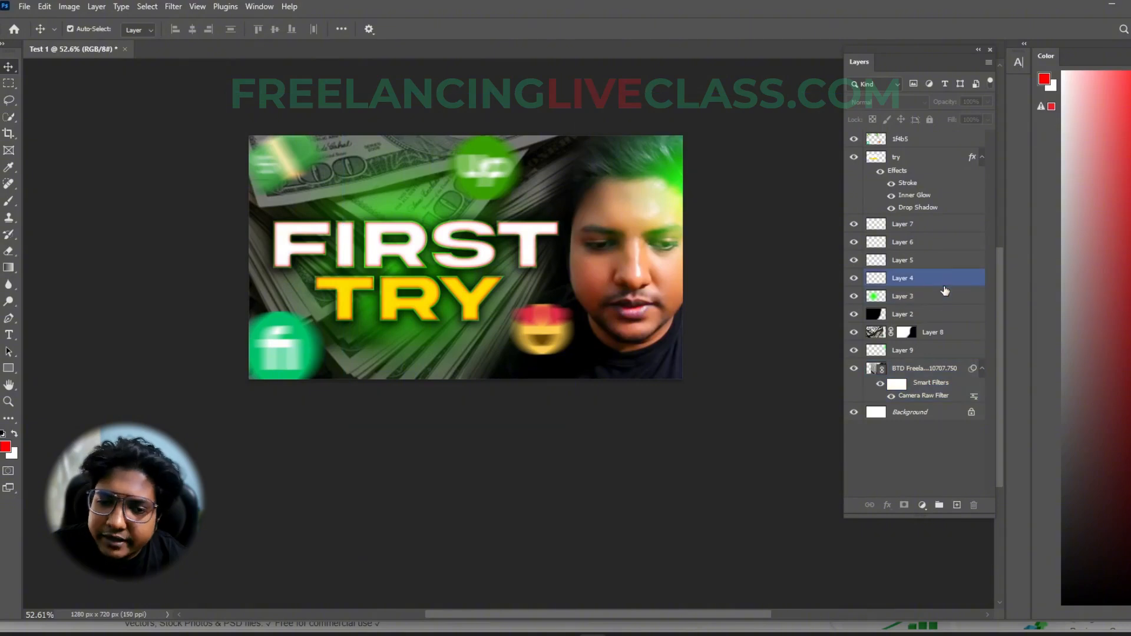
- Stamp all visible layers into a new merged layer above the emoji and logo layer
{"action": "left_click_drag", "start_coordinate": [1001, 266], "coordinate": [1000, 238]}
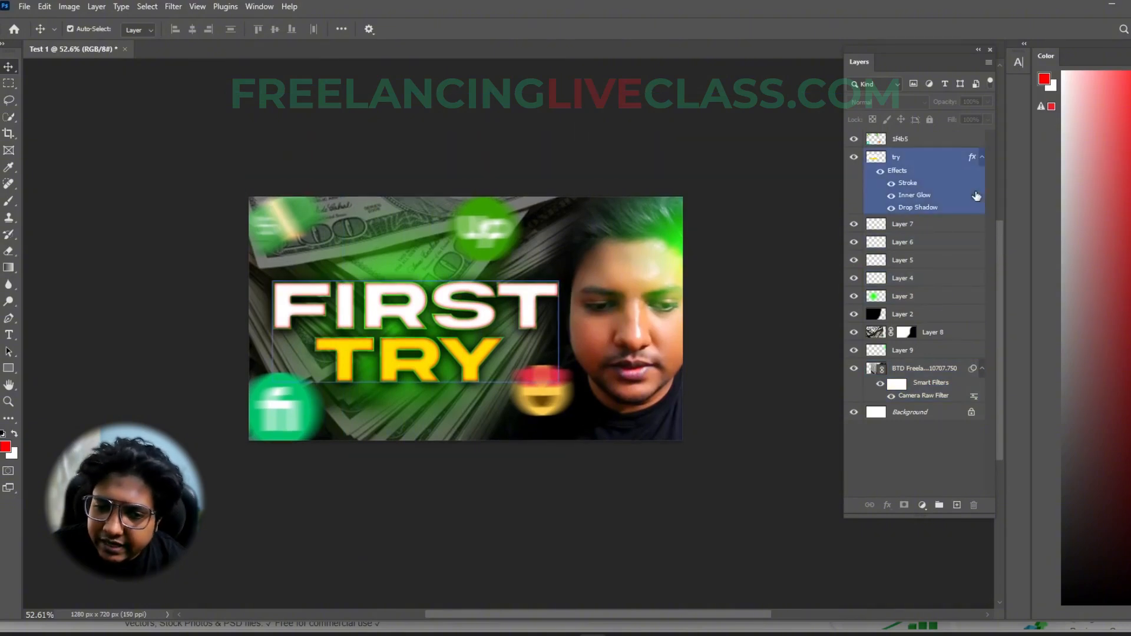
{"action": "scroll", "coordinate": [758, 382], "scroll_direction": "up", "scroll_amount": 1}
{"action": "left_click", "coordinate": [915, 141]}
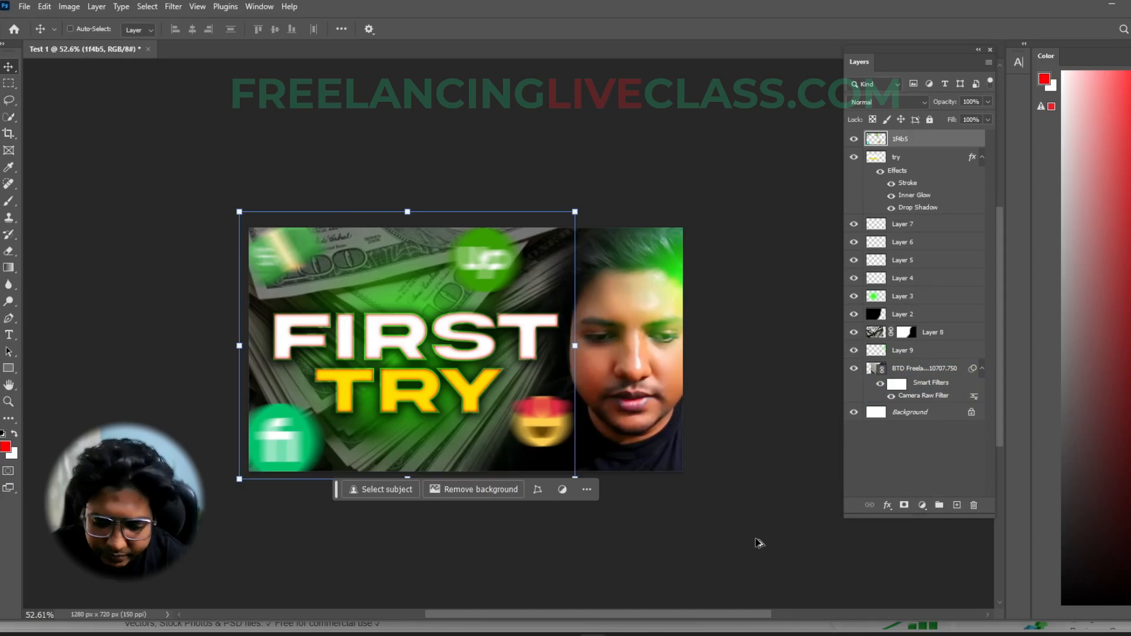
{"action": "key", "text": "ctrl+alt+shift+e"}
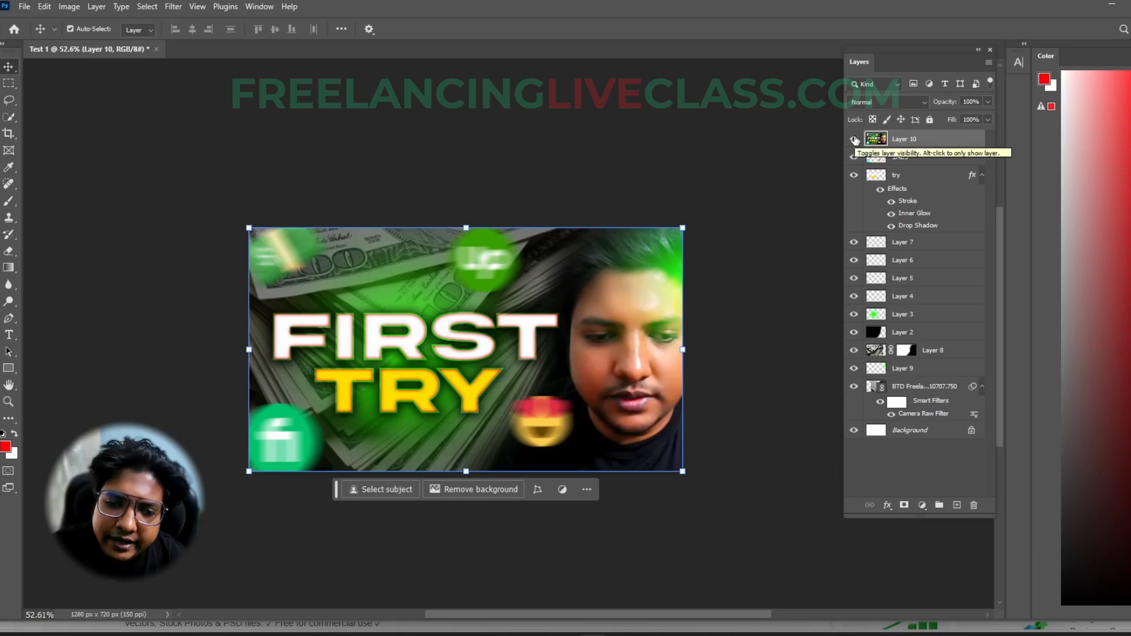
- Try flattening the whole image with the layers below the merged copy selected, and undo it
{"action": "left_click_drag", "start_coordinate": [901, 157], "coordinate": [923, 395]}
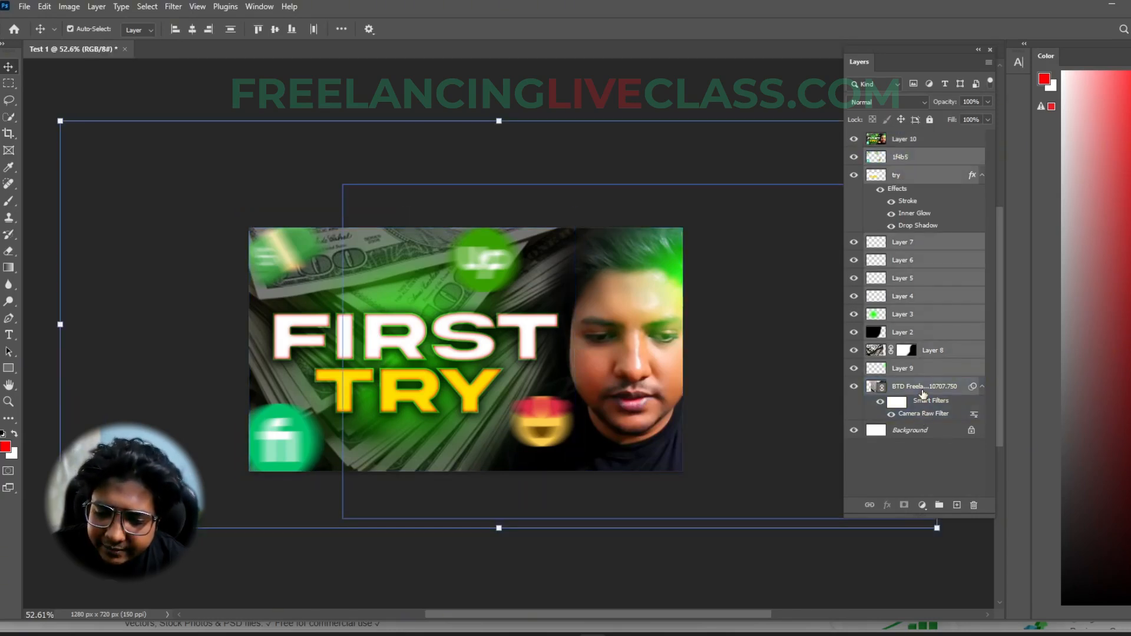
{"action": "right_click", "coordinate": [923, 168]}
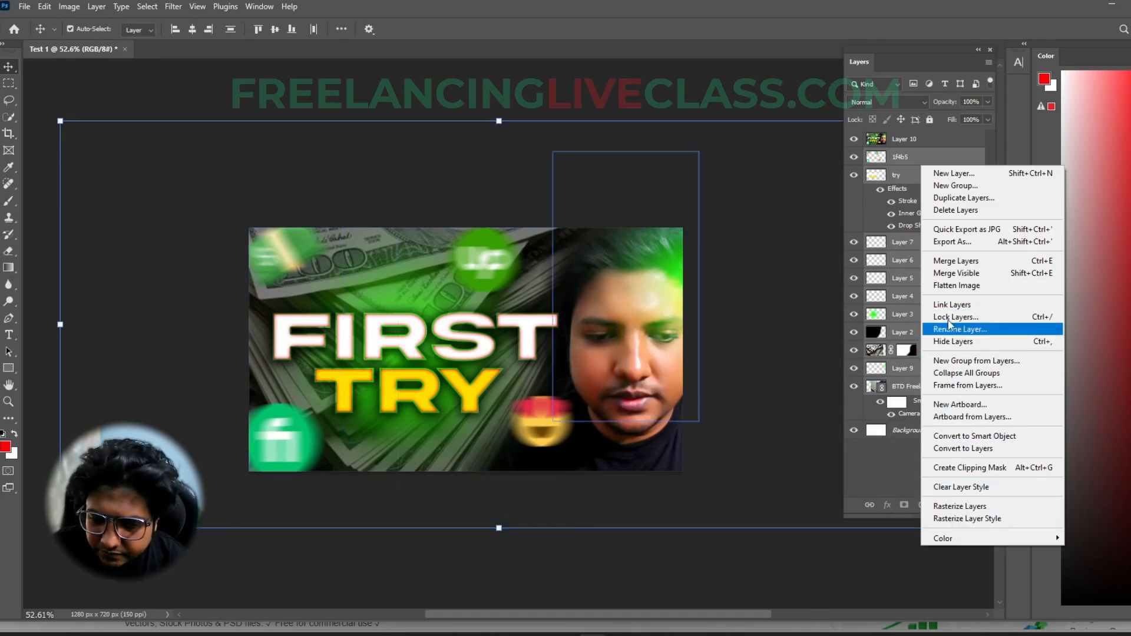
{"action": "left_click", "coordinate": [950, 288]}
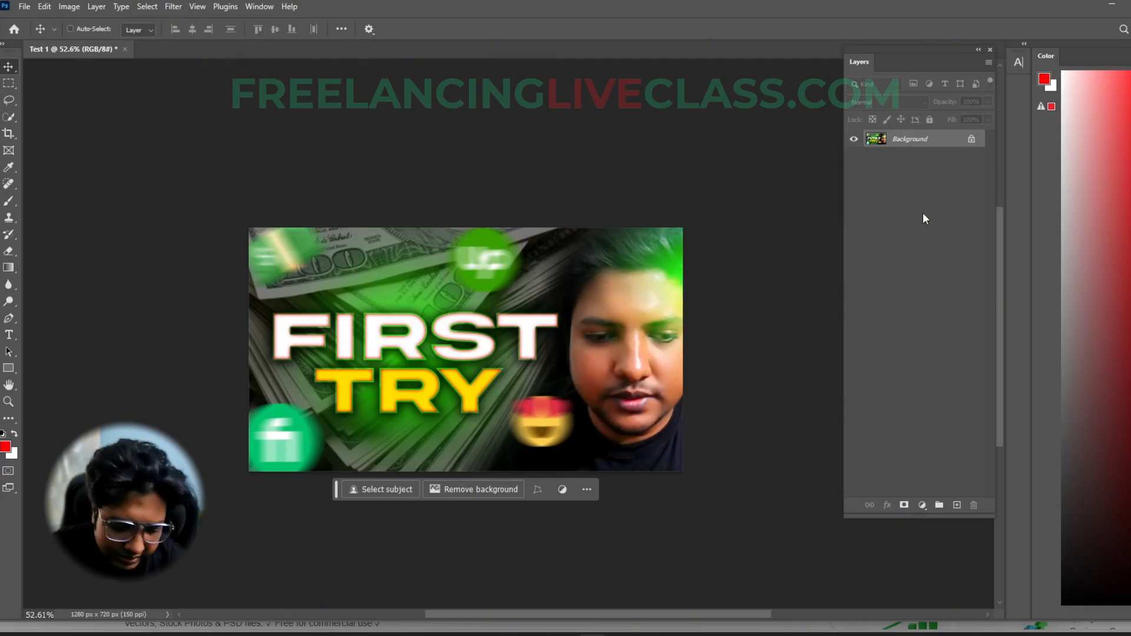
{"action": "key", "text": "ctrl+z"}
- Try deleting the merged layer and undo the deletion
{"action": "left_click", "coordinate": [903, 143]}
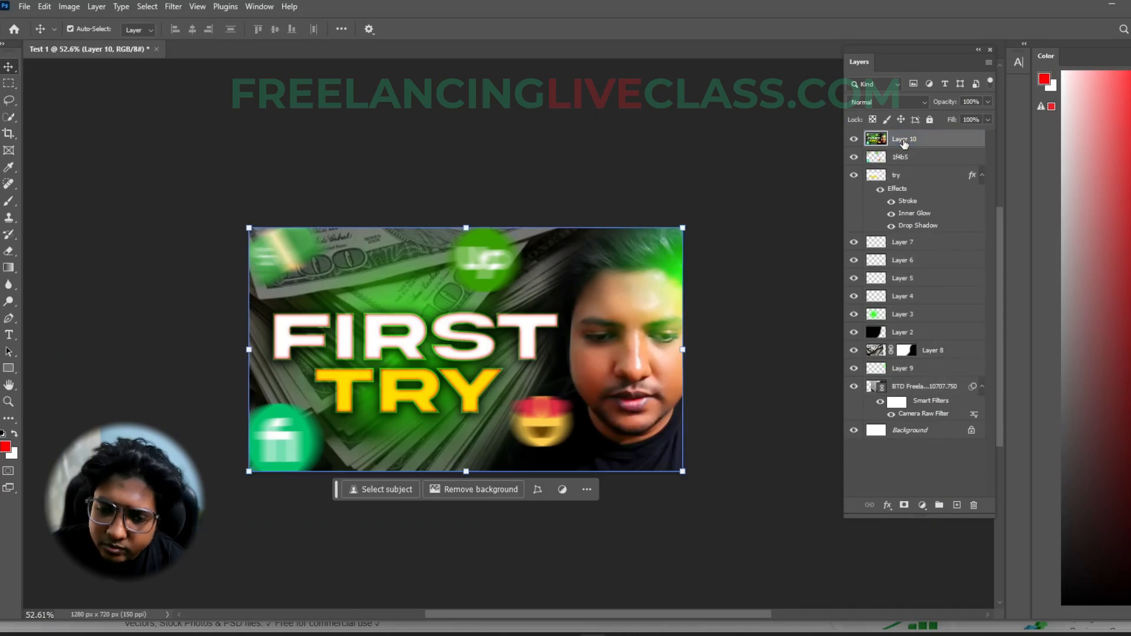
{"action": "key", "text": "Delete"}
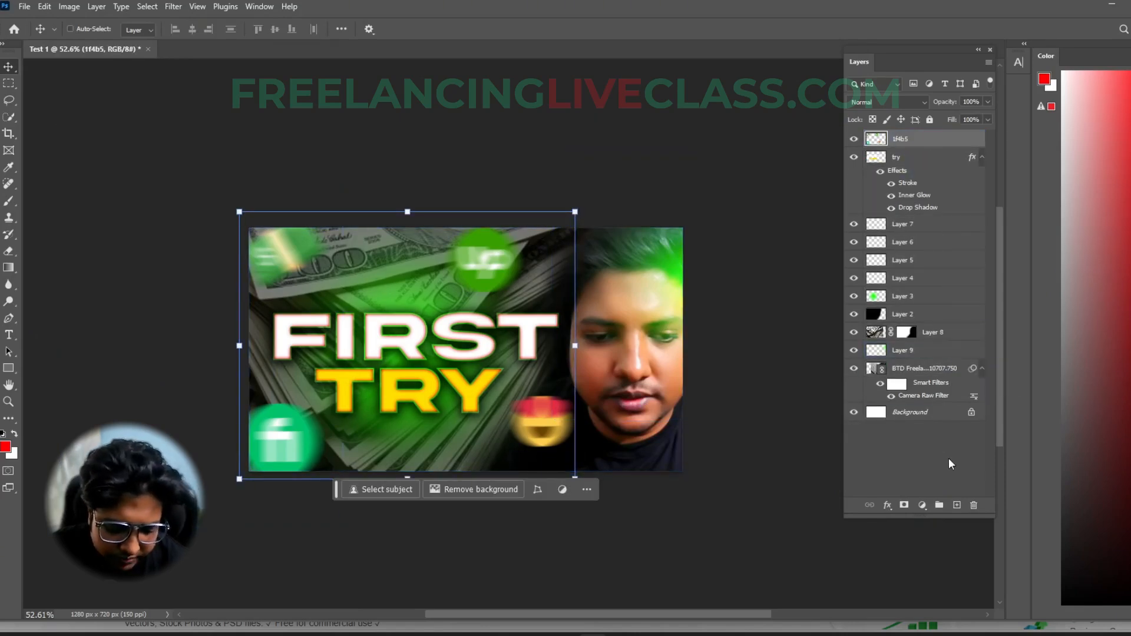
{"action": "key", "text": "ctrl+z"}
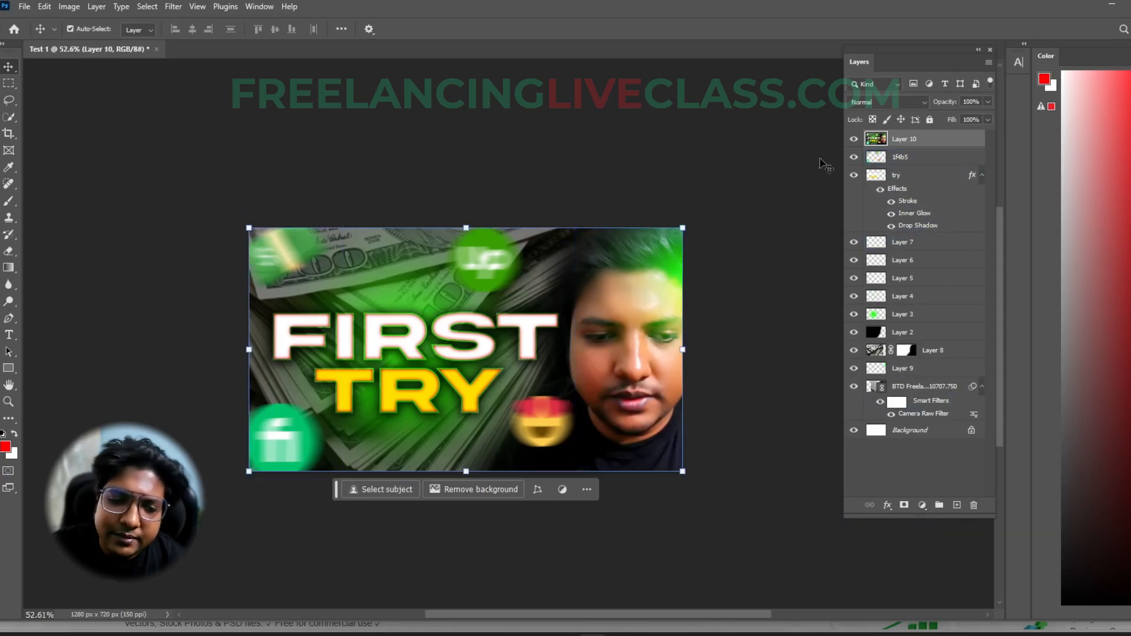
- Hide all the layers beneath the merged layer to check it on its own, and show them again
{"action": "left_click_drag", "start_coordinate": [855, 163], "coordinate": [858, 439]}
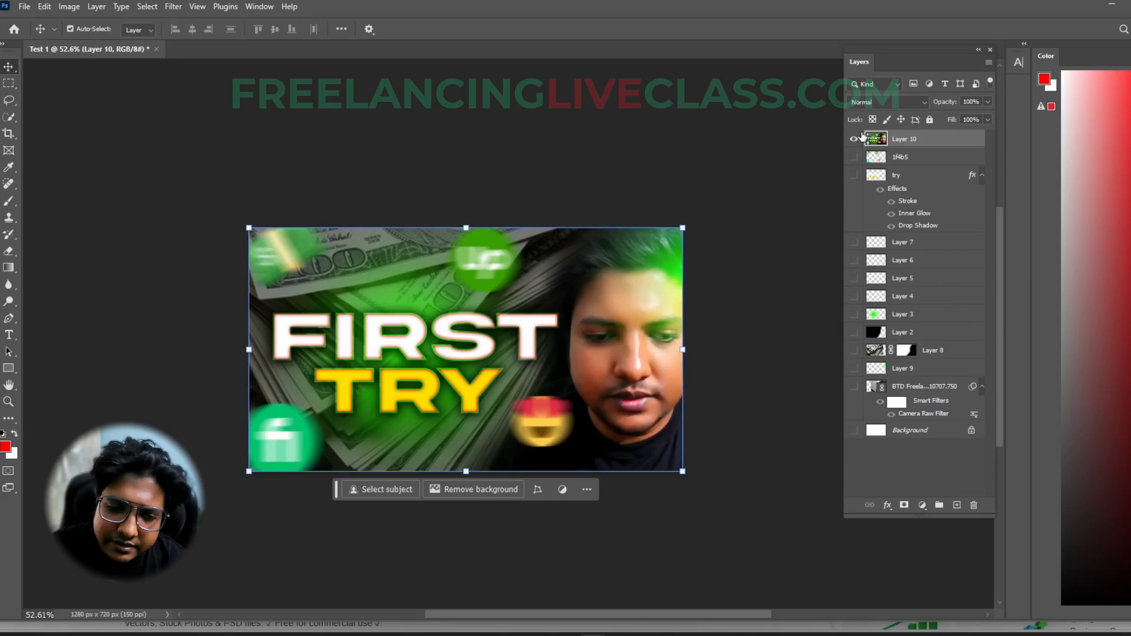
{"action": "left_click_drag", "start_coordinate": [853, 163], "coordinate": [860, 451]}
{"action": "left_click", "coordinate": [931, 386]}
{"action": "left_click", "coordinate": [964, 312]}
- In the Camera Raw Filter, set the merged layer's exposure +0.35, contrast +31, highlights -67, shadows +25, blacks -23, vibrance +43 and saturation -16
{"action": "left_click", "coordinate": [915, 139]}
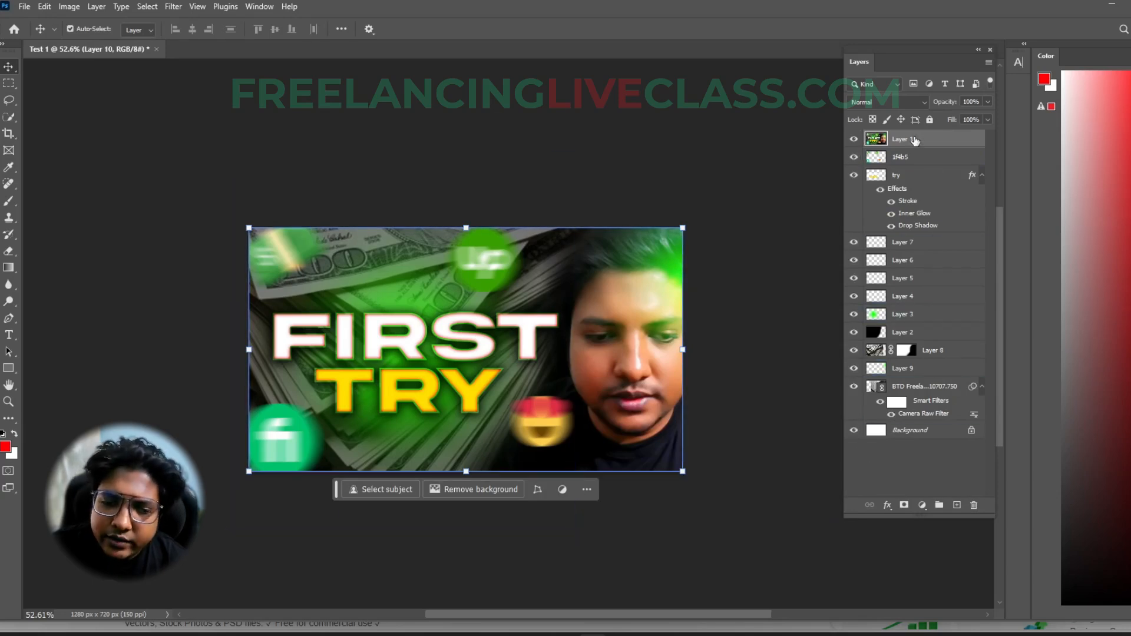
{"action": "scroll", "coordinate": [463, 454], "scroll_direction": "up", "scroll_amount": 3}
{"action": "left_click", "coordinate": [173, 6]}
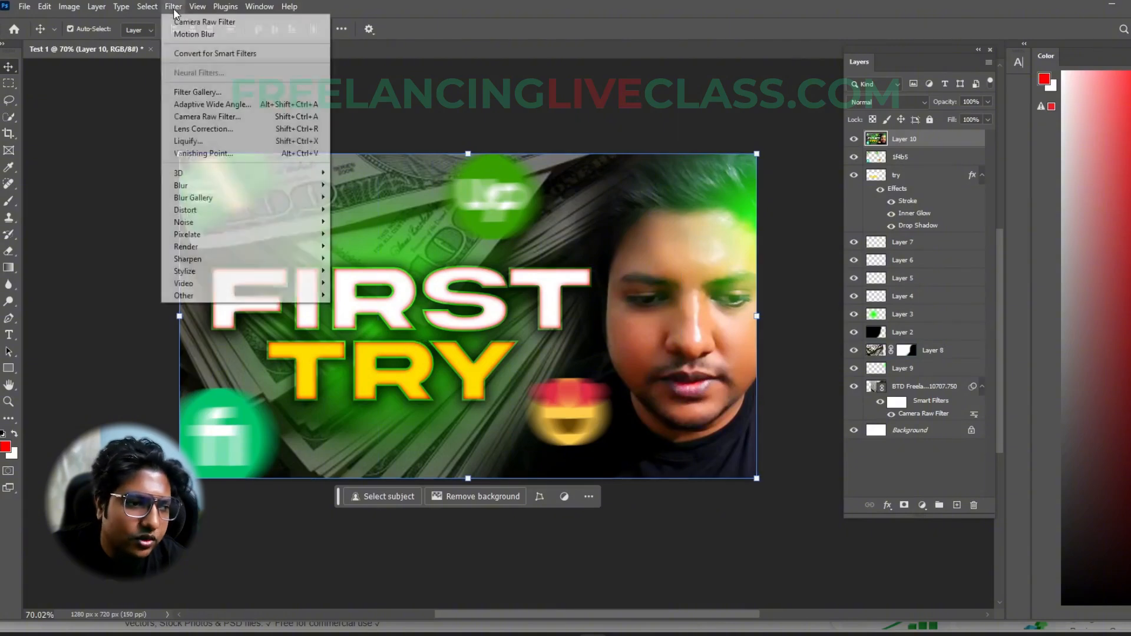
{"action": "left_click", "coordinate": [207, 117]}
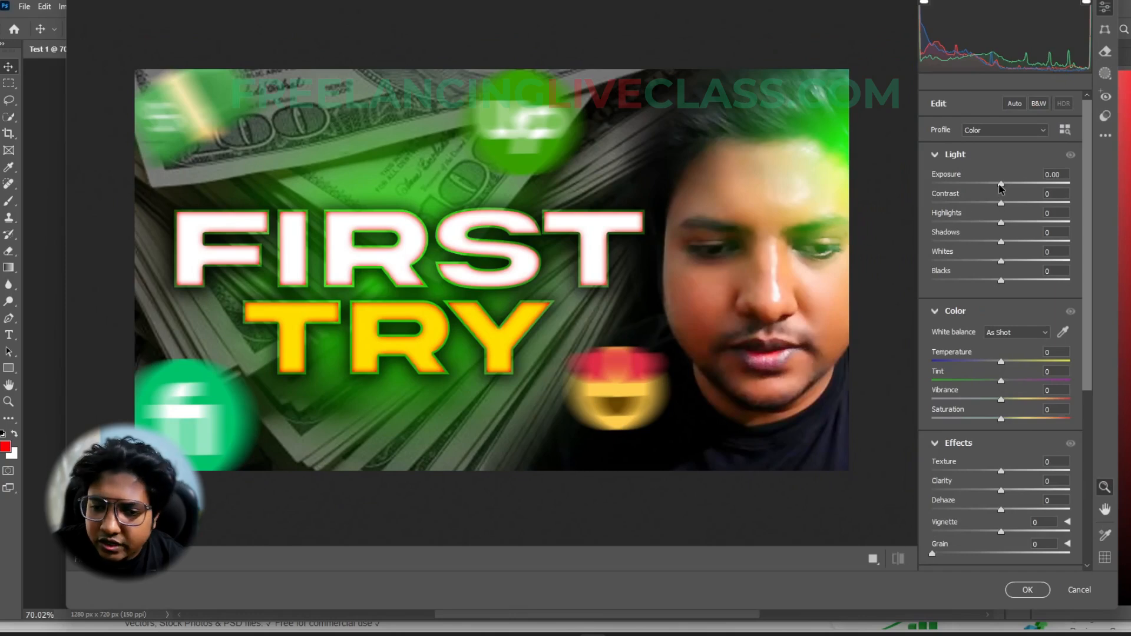
{"action": "left_click_drag", "start_coordinate": [1002, 187], "coordinate": [1019, 246]}
{"action": "left_click_drag", "start_coordinate": [1005, 286], "coordinate": [986, 285]}
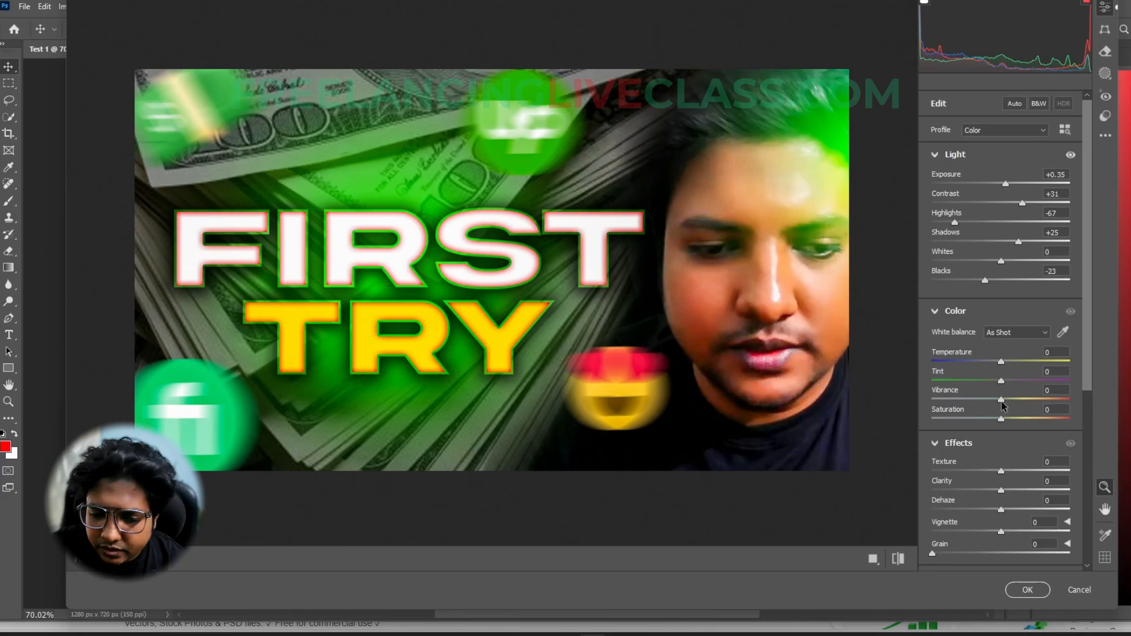
{"action": "left_click_drag", "start_coordinate": [1001, 399], "coordinate": [989, 432]}
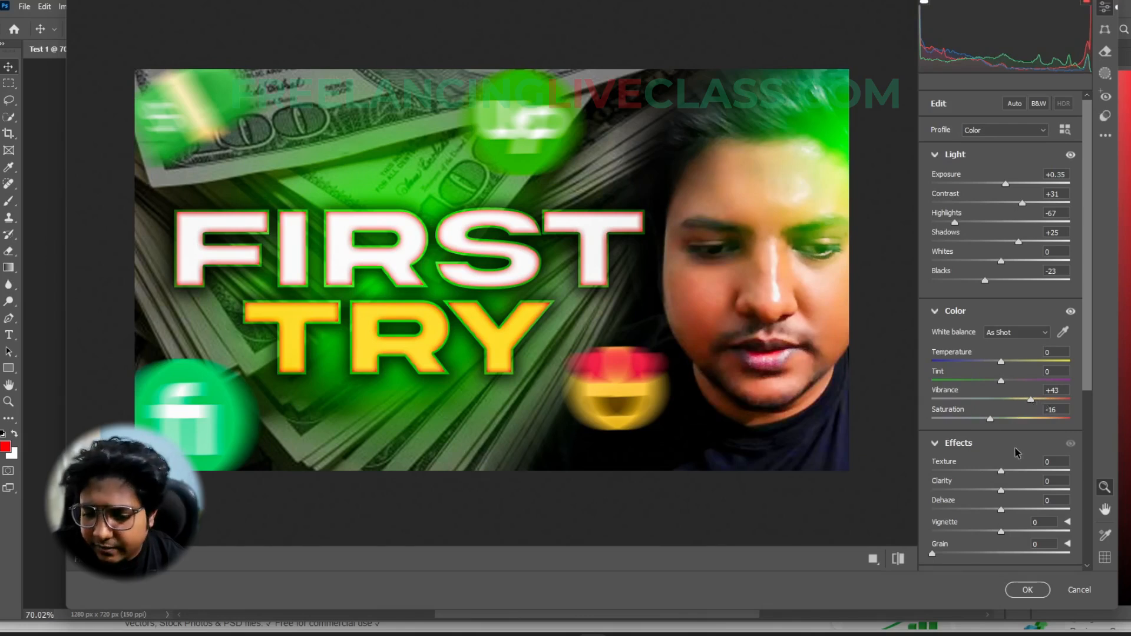
- Set texture to +100, clarity to +20, vignette to -35 and grain to 47, and apply the Camera Raw Filter
{"action": "scroll", "coordinate": [1018, 452], "scroll_direction": "down", "scroll_amount": 3}
{"action": "left_click_drag", "start_coordinate": [1001, 317], "coordinate": [1082, 320]}
{"action": "left_click_drag", "start_coordinate": [1004, 340], "coordinate": [978, 378]}
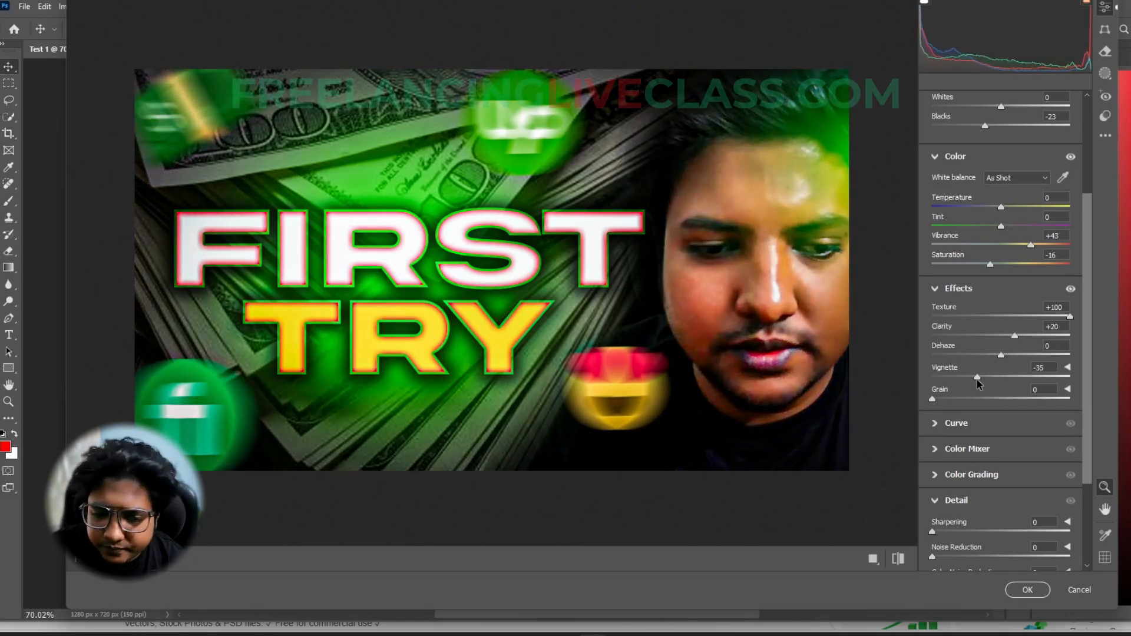
{"action": "left_click_drag", "start_coordinate": [933, 400], "coordinate": [999, 404]}
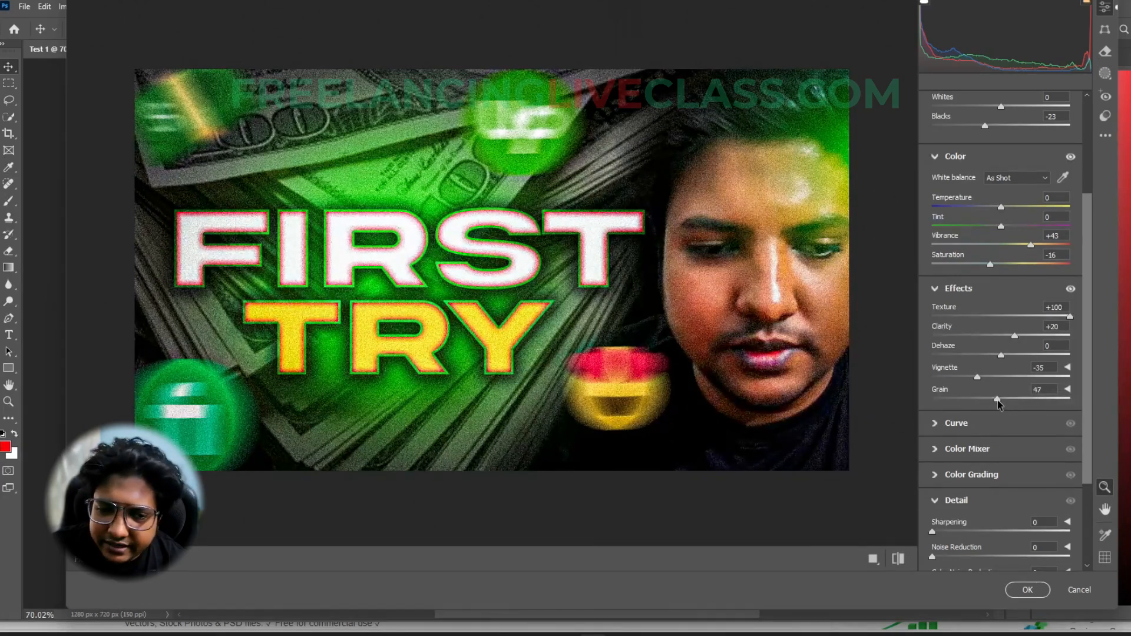
{"action": "left_click", "coordinate": [1027, 589]}
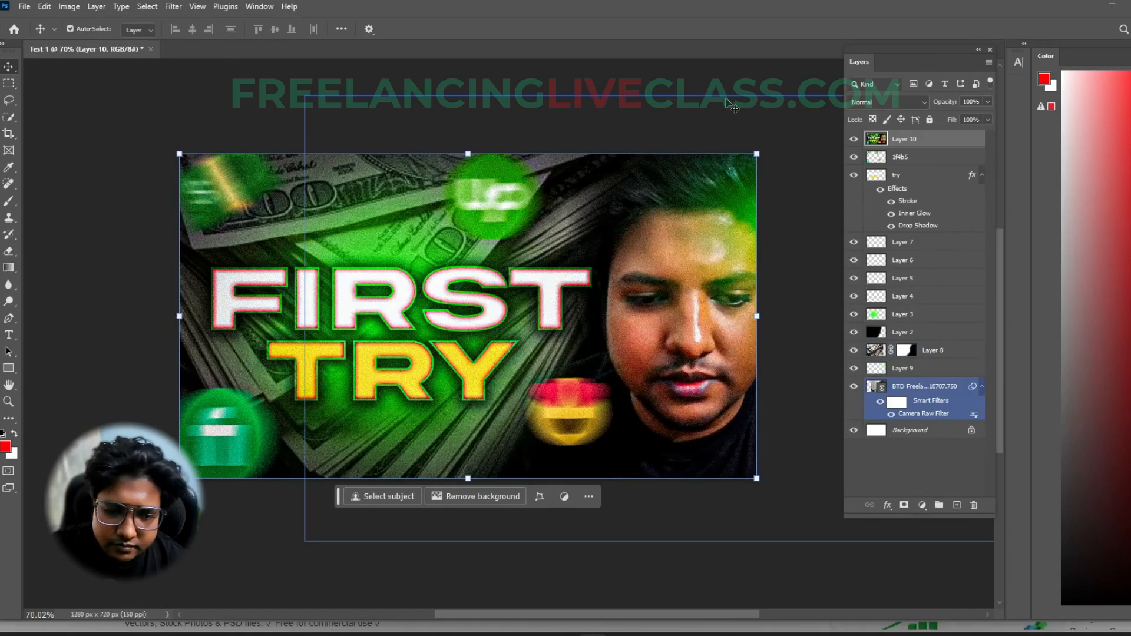
- Compare the thumbnail with and without the graded merged layer by toggling its visibility, leaving it shown
{"action": "left_click", "coordinate": [763, 536]}
{"action": "scroll", "coordinate": [665, 372], "scroll_direction": "down", "scroll_amount": 3}
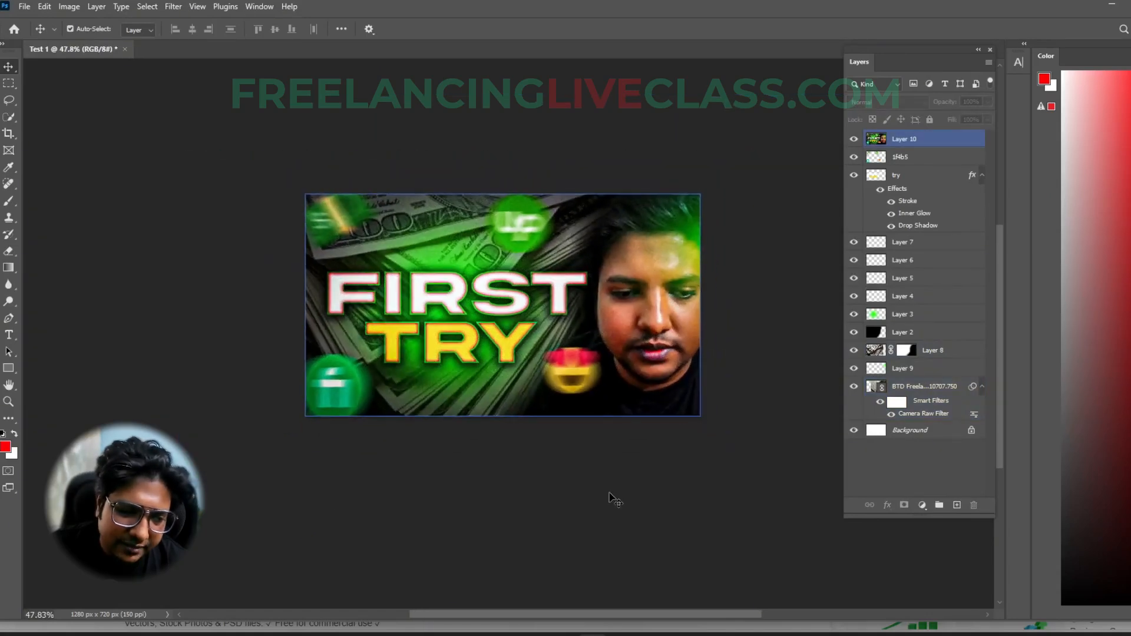
{"action": "scroll", "coordinate": [574, 376], "scroll_direction": "up", "scroll_amount": 2}
{"action": "left_click", "coordinate": [913, 186]}
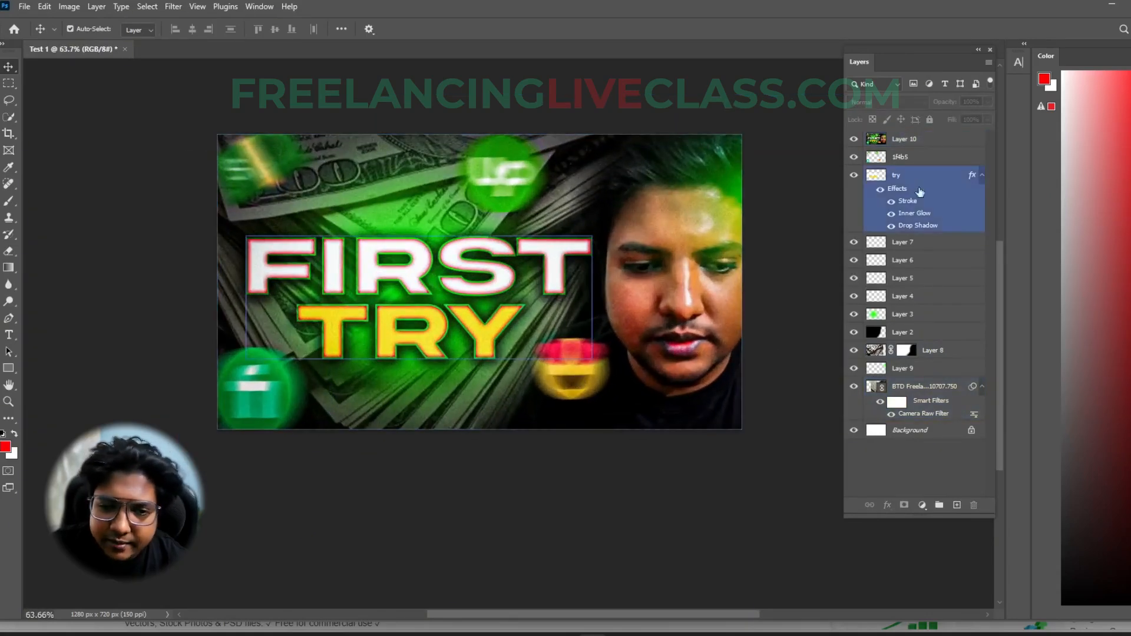
{"action": "left_click", "coordinate": [867, 140]}
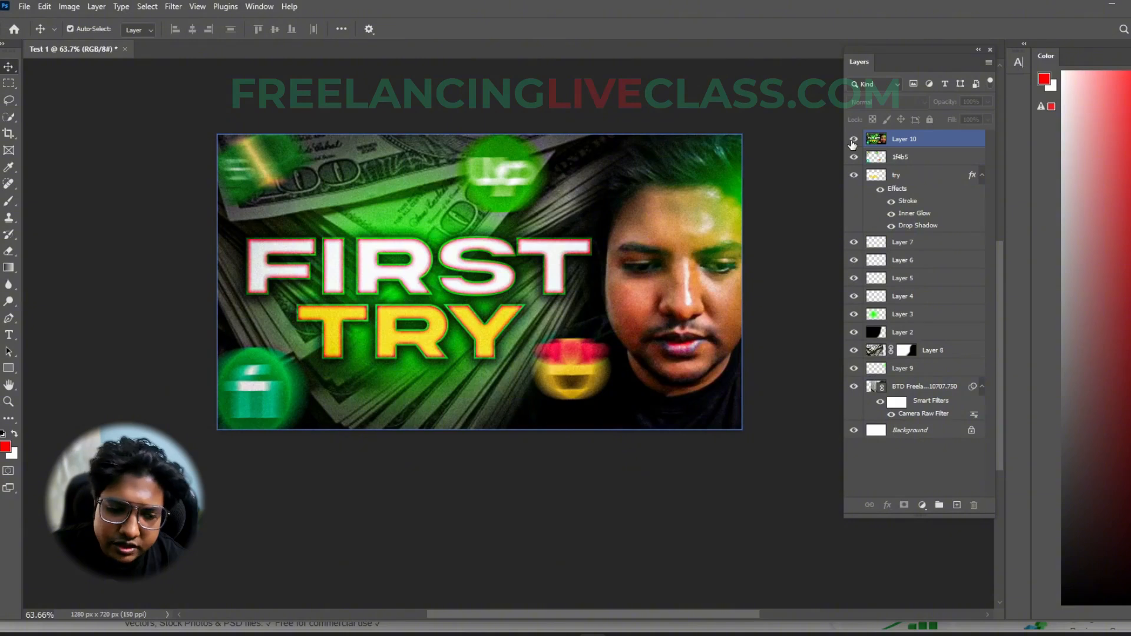
{"action": "left_click", "coordinate": [853, 140]}
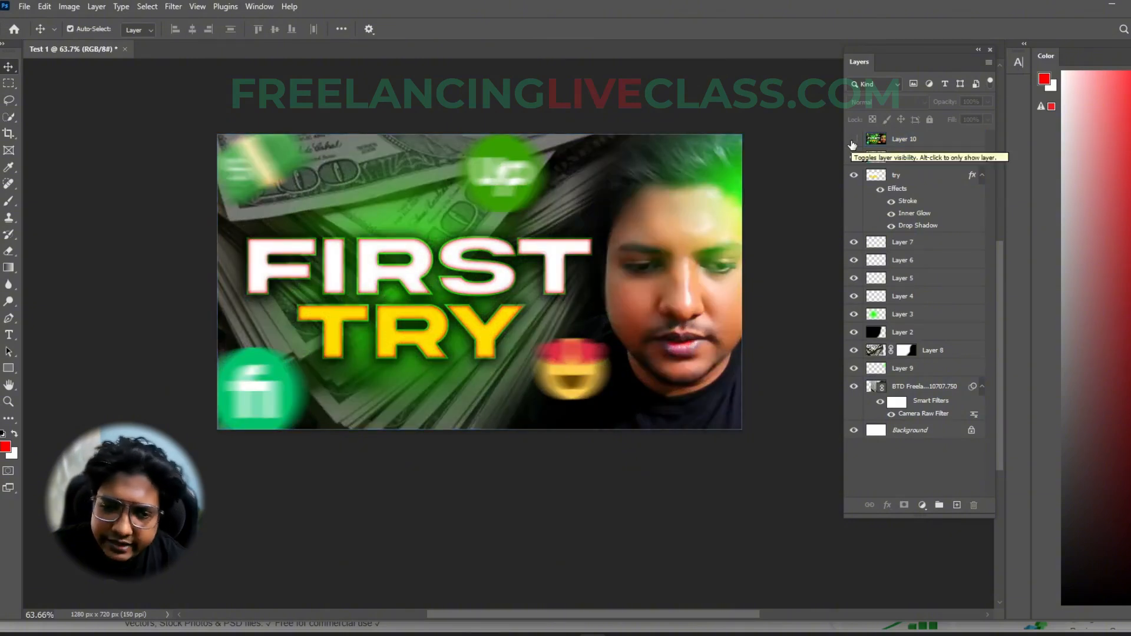
{"action": "left_click", "coordinate": [853, 140]}
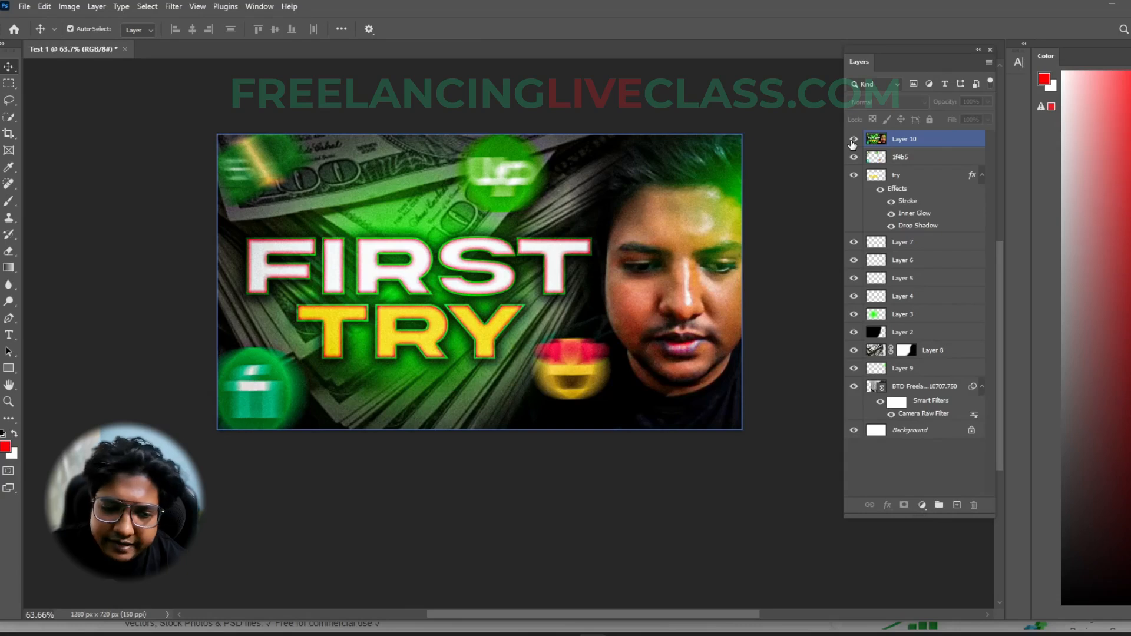
{"action": "left_click", "coordinate": [853, 140]}
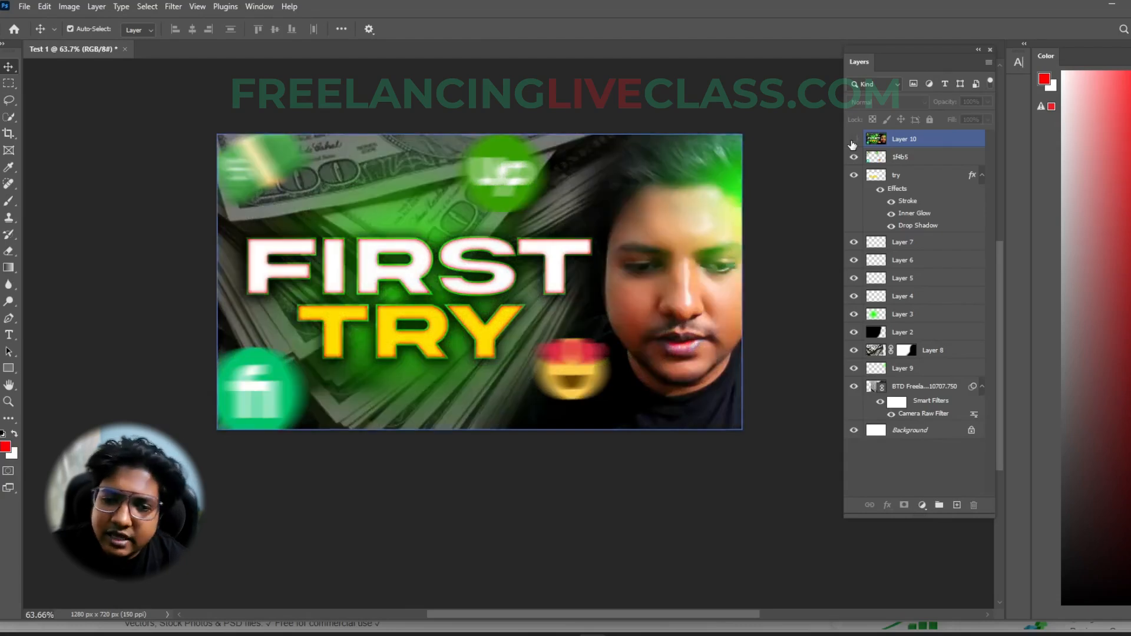
{"action": "left_click", "coordinate": [966, 353]}
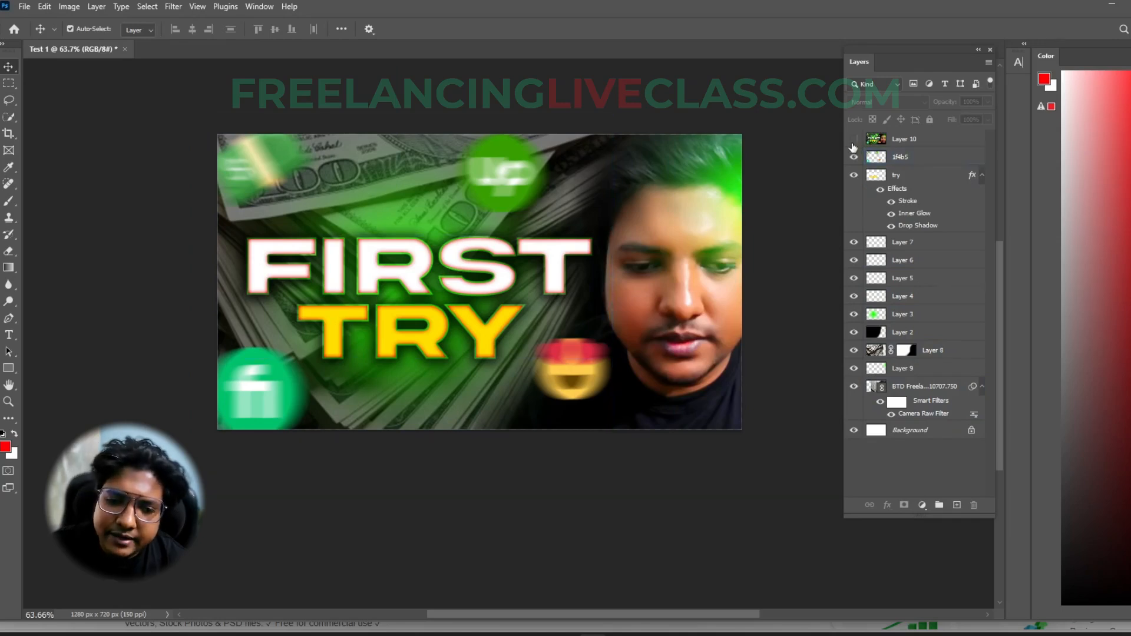
{"action": "left_click", "coordinate": [853, 140]}
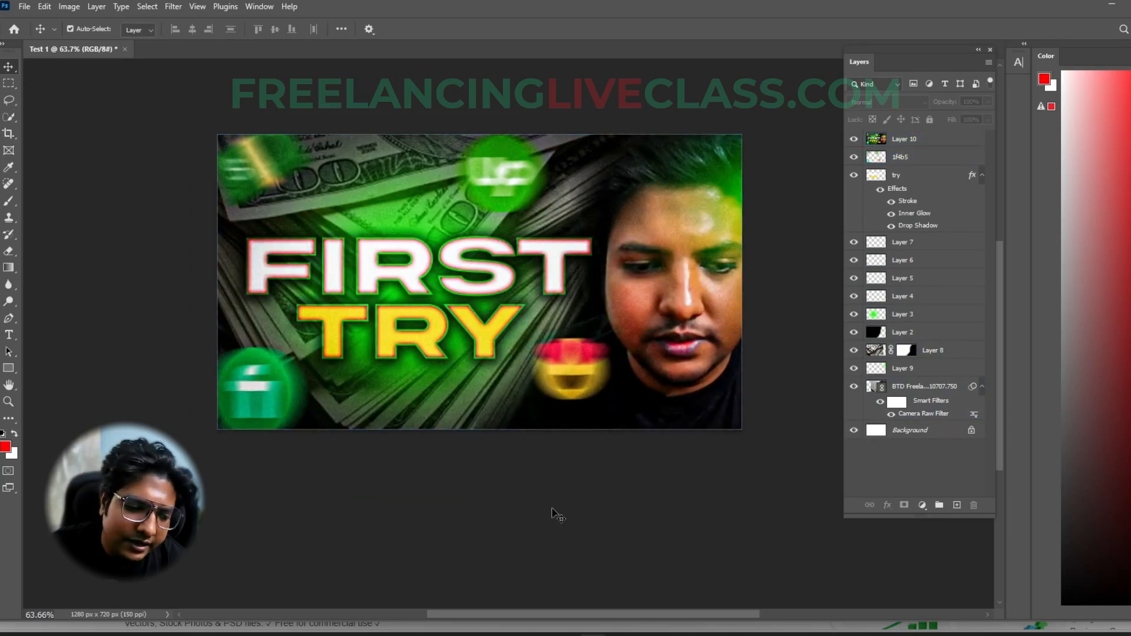